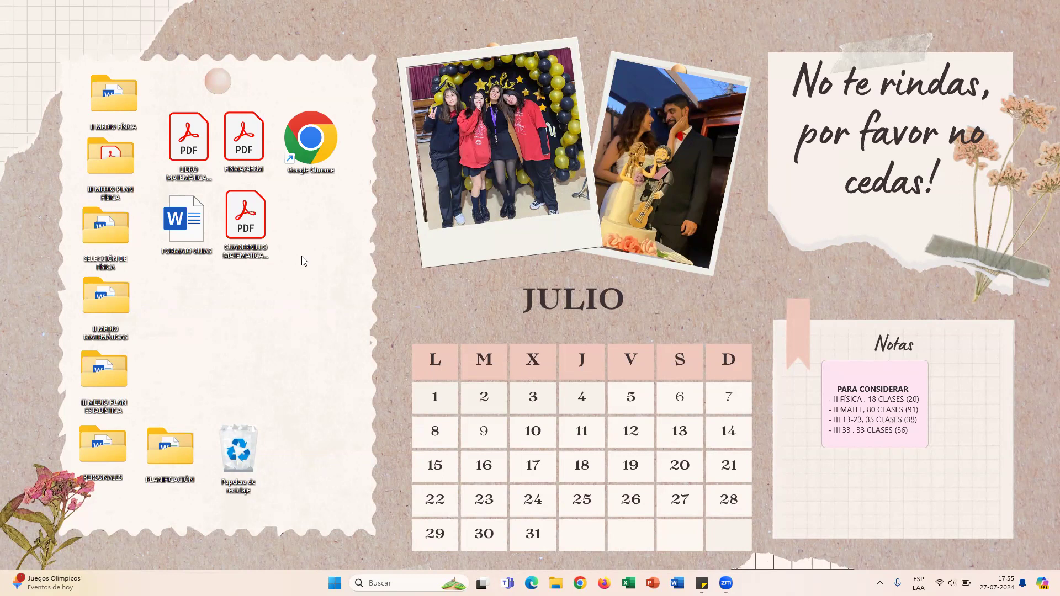
right_click(330, 298)
mouse_move(393, 389)
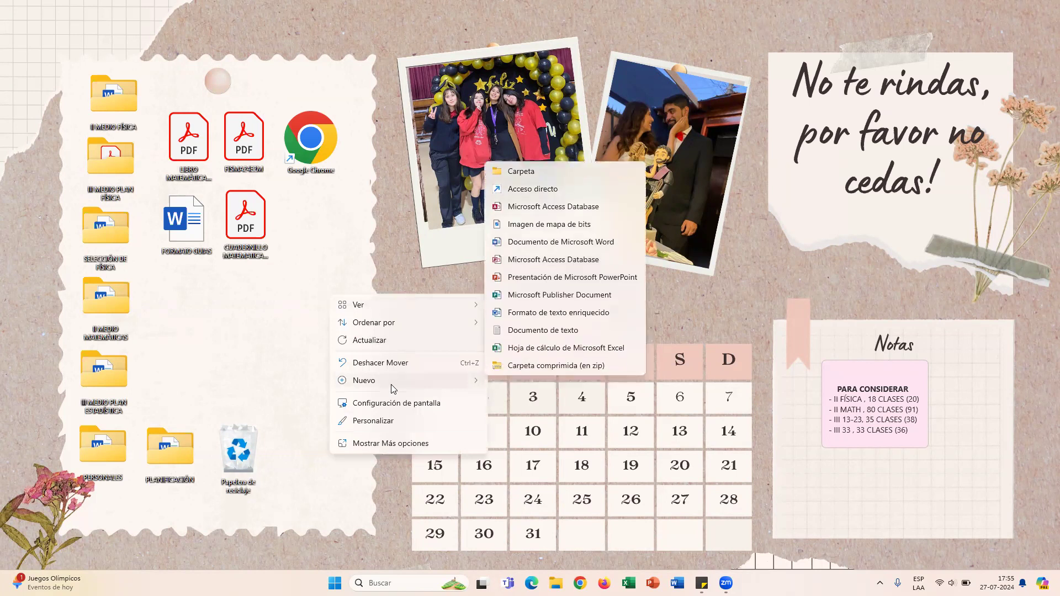
click(323, 256)
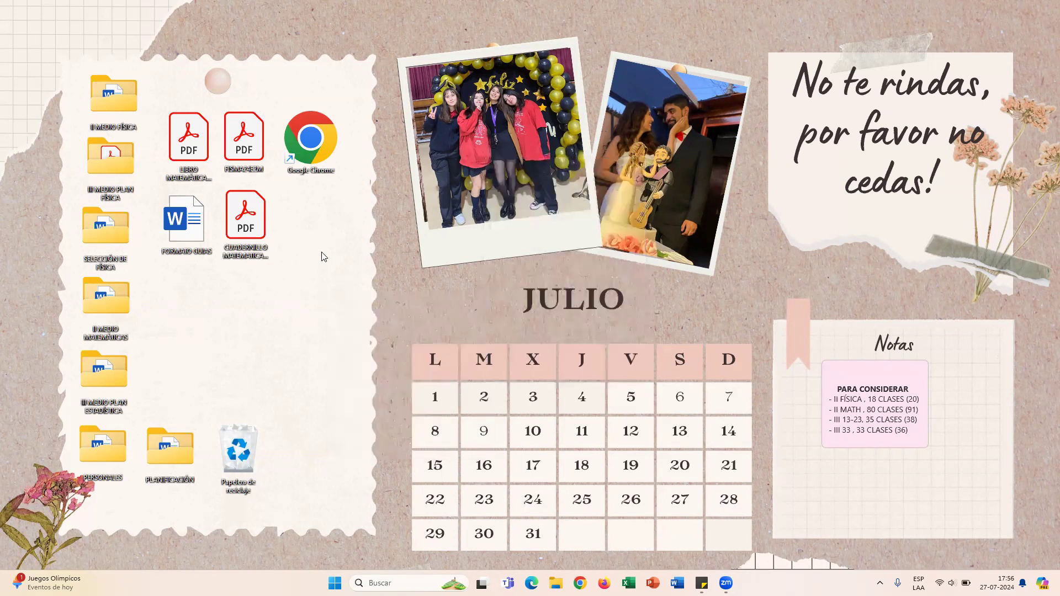
Step: Create a new Microsoft Excel workbook in the empty area of the desktop, keeping its default name
right_click(324, 256)
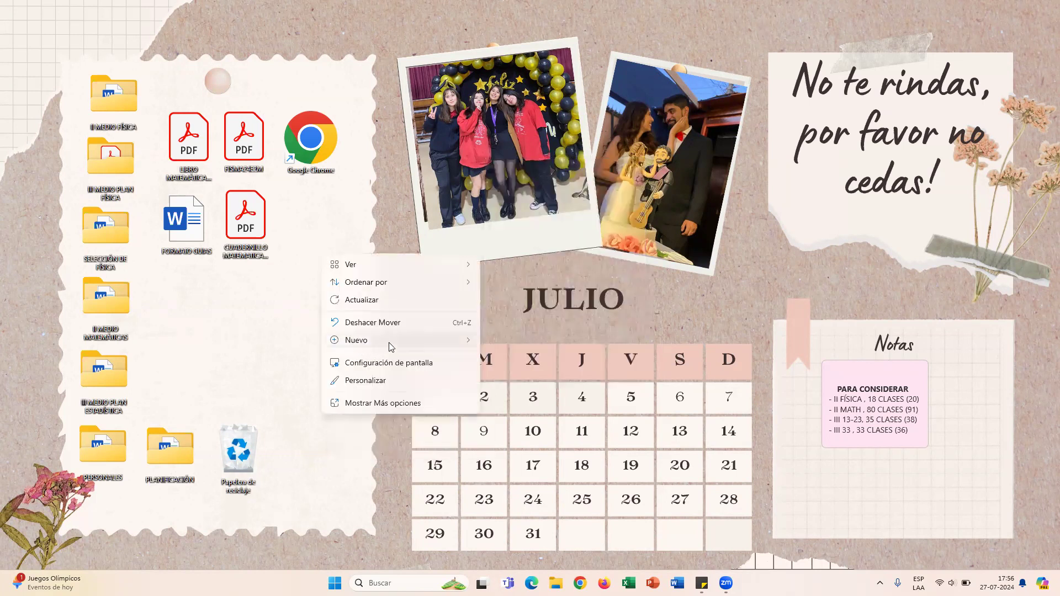
mouse_move(391, 347)
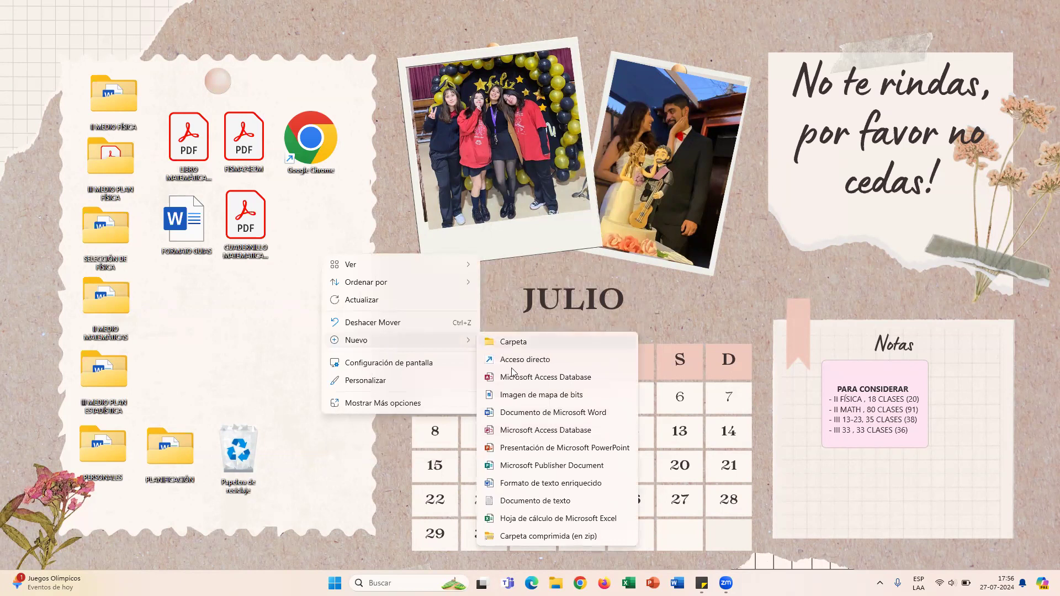
click(519, 523)
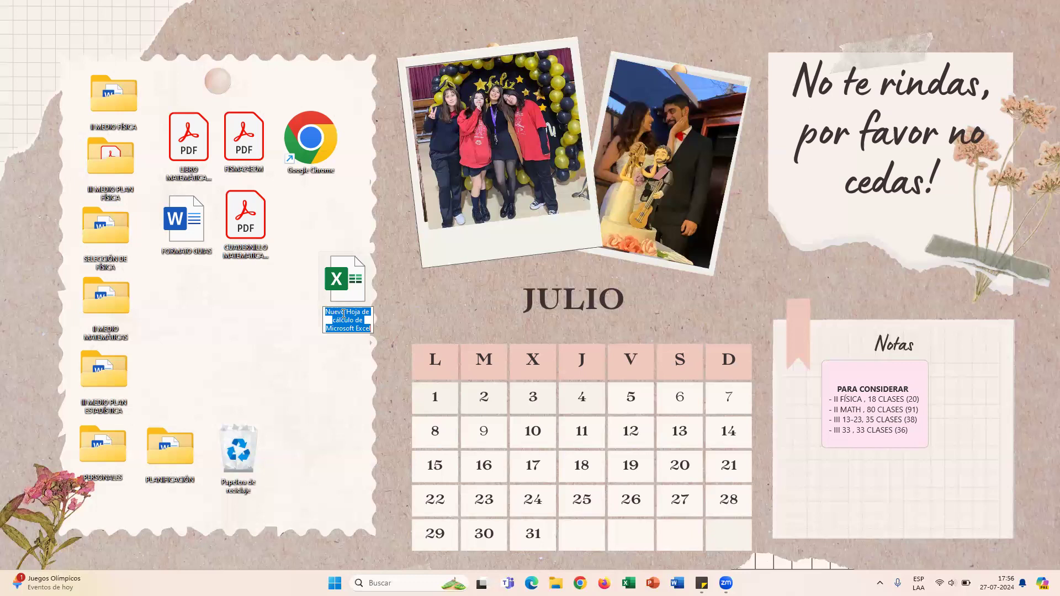
click(343, 365)
click(346, 329)
click(336, 340)
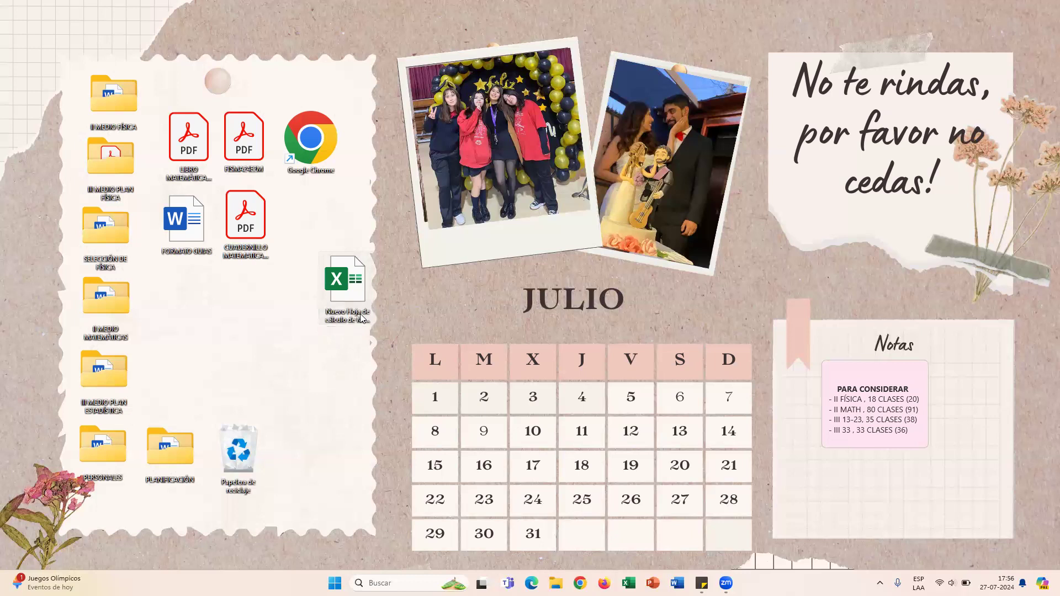
Step: Rename the new Excel workbook on the desktop with the person's surname and initial
right_click(358, 318)
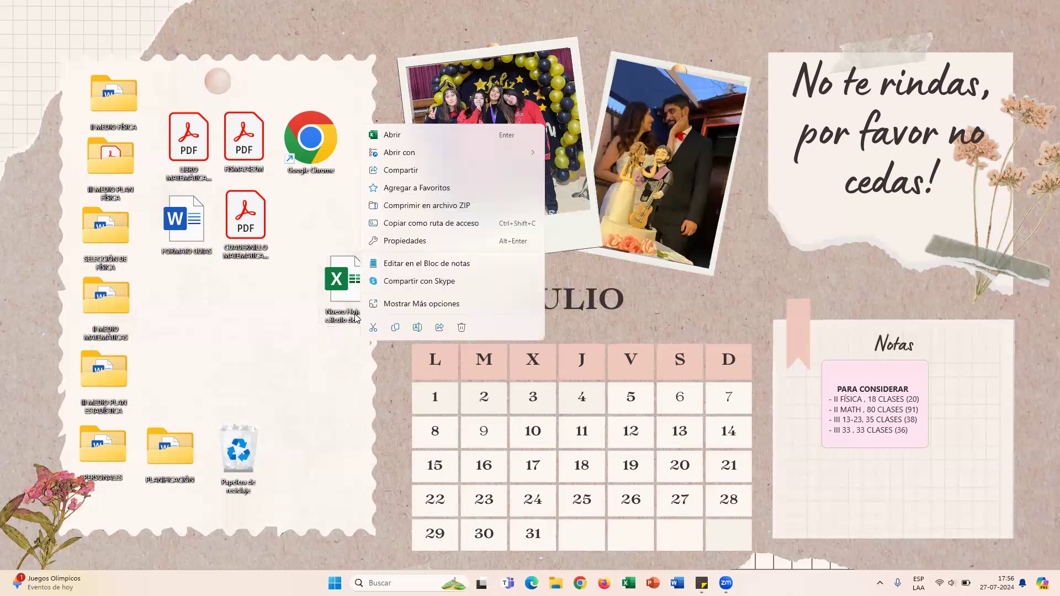
click(418, 328)
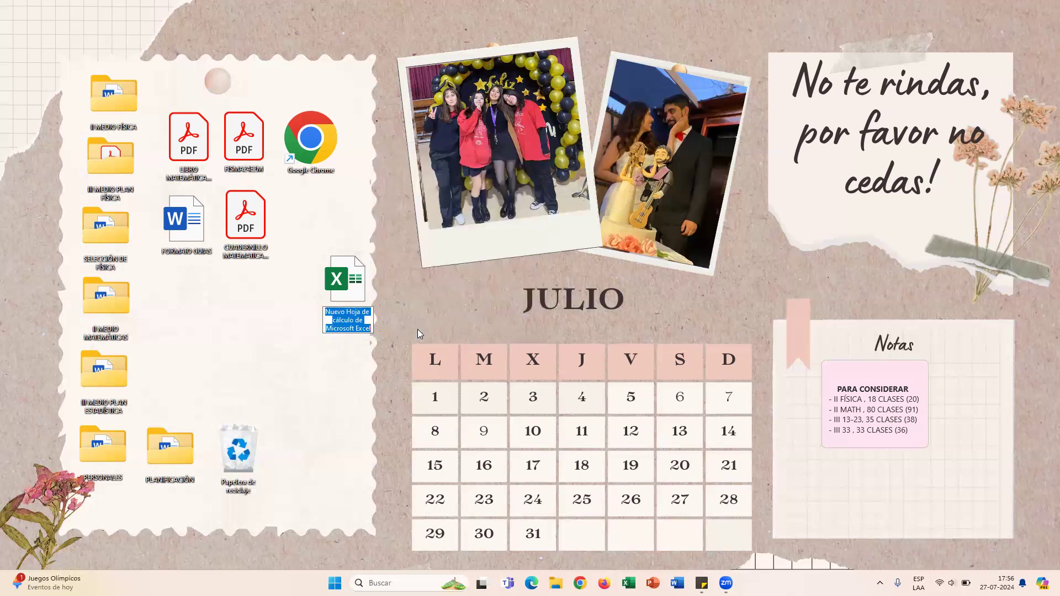
key(Caps_Lock)
text(ALVAREZ A)
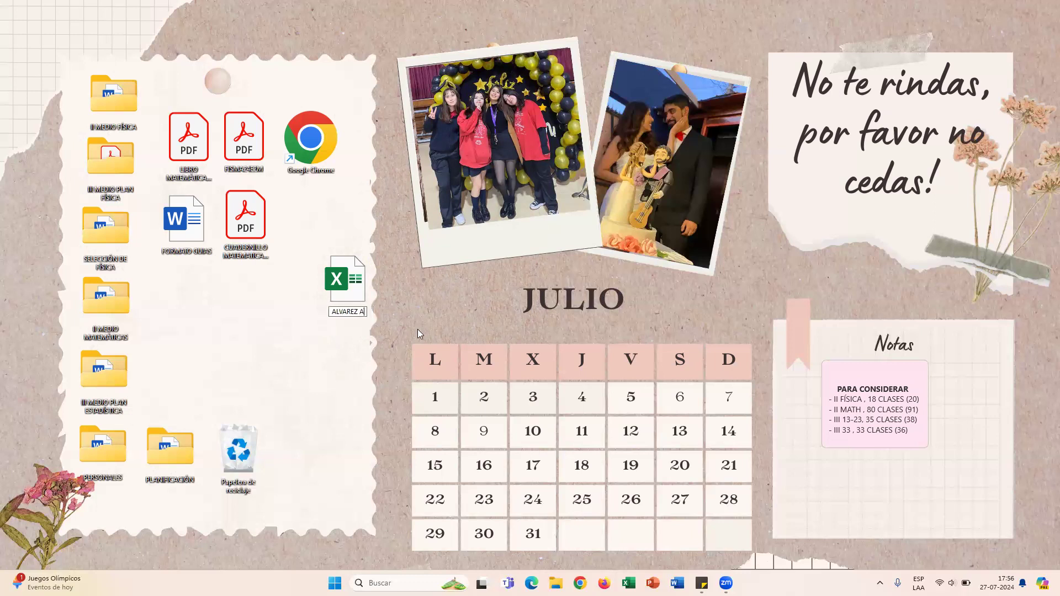
click(353, 285)
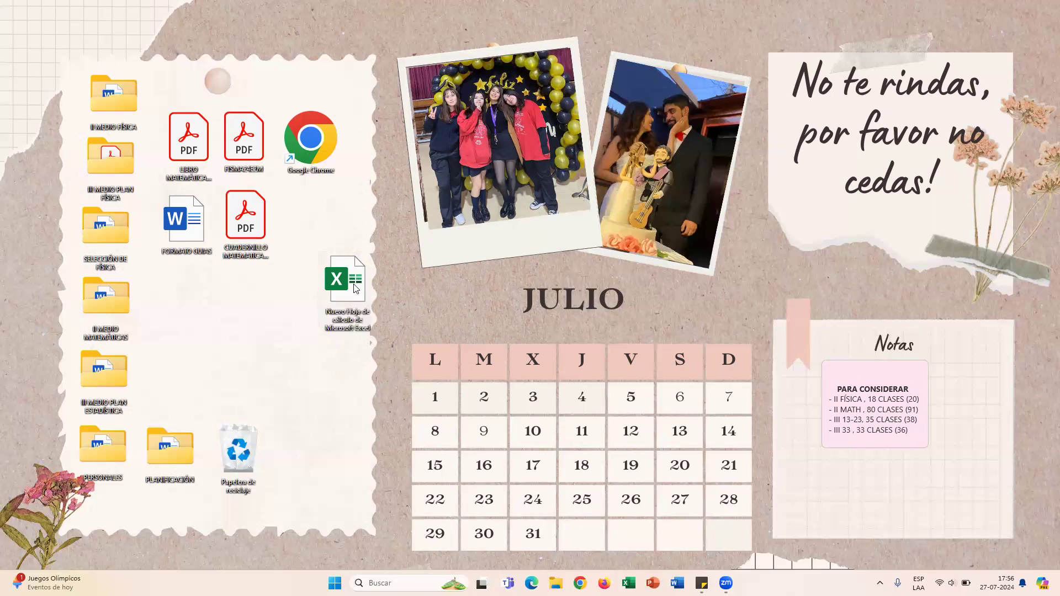
Step: Open the renamed workbook in Excel and enlarge its empty sheet to about 199%
double_click(43, 44)
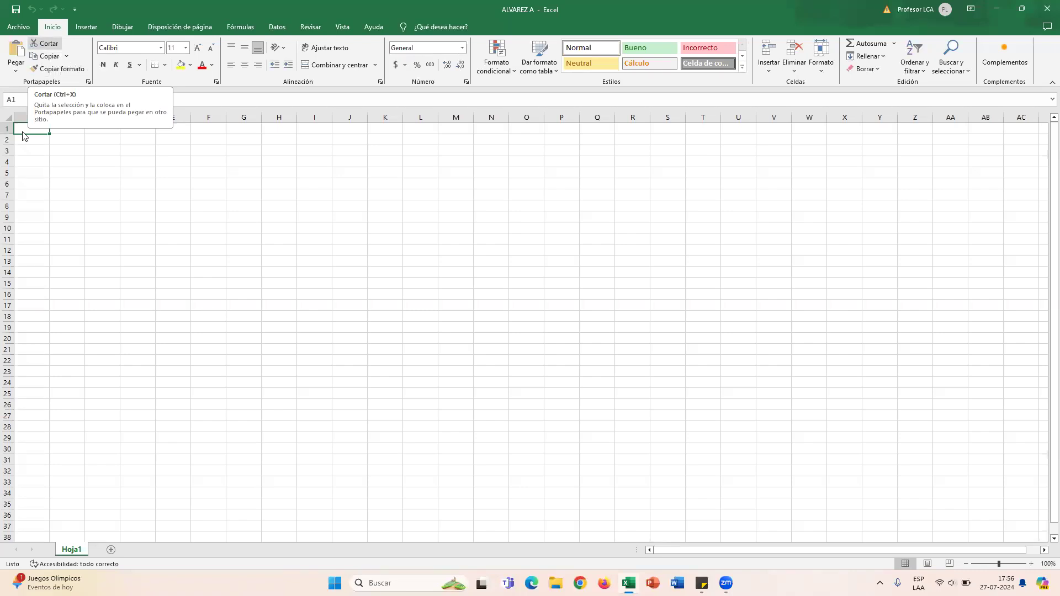
scroll(56, 173, up, 4)
scroll(56, 173, up, 3)
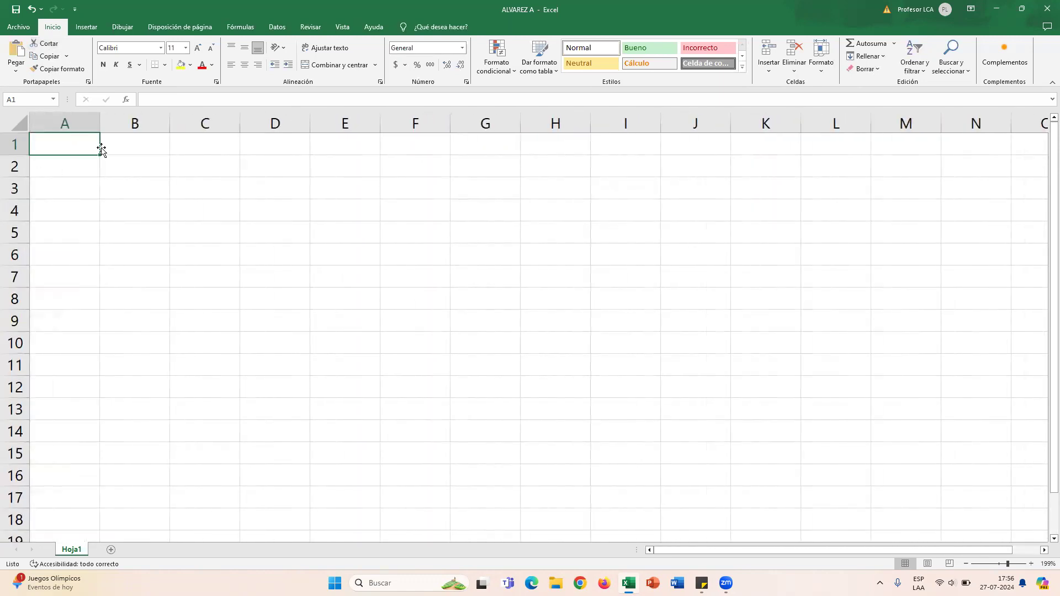
Step: Examine the sheet's structure by selecting columns A to D, row 1 and individual cells such as B2 and A1
click(66, 121)
click(131, 117)
click(199, 119)
click(273, 123)
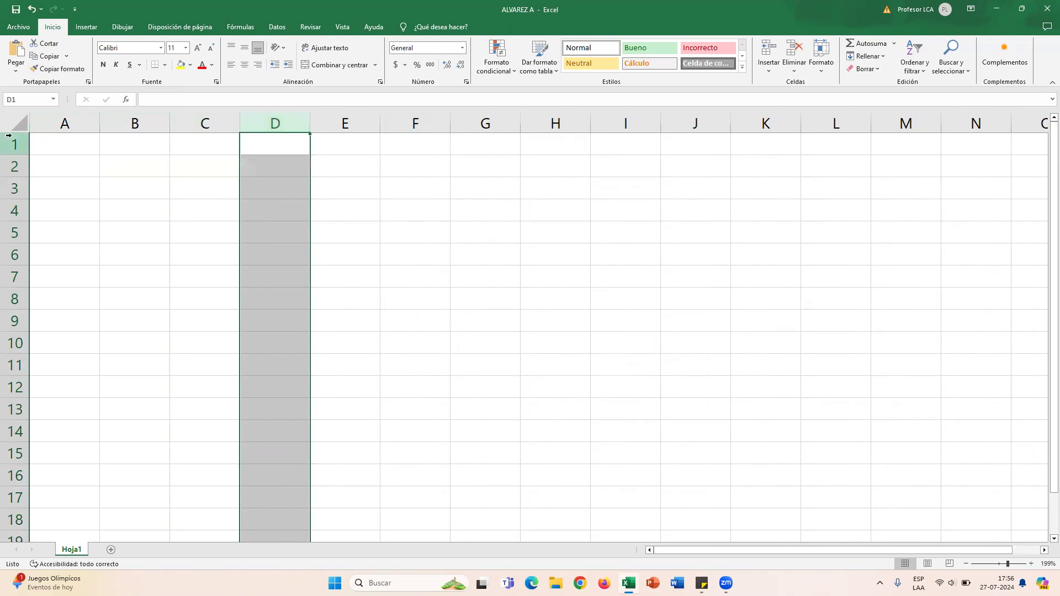
click(121, 166)
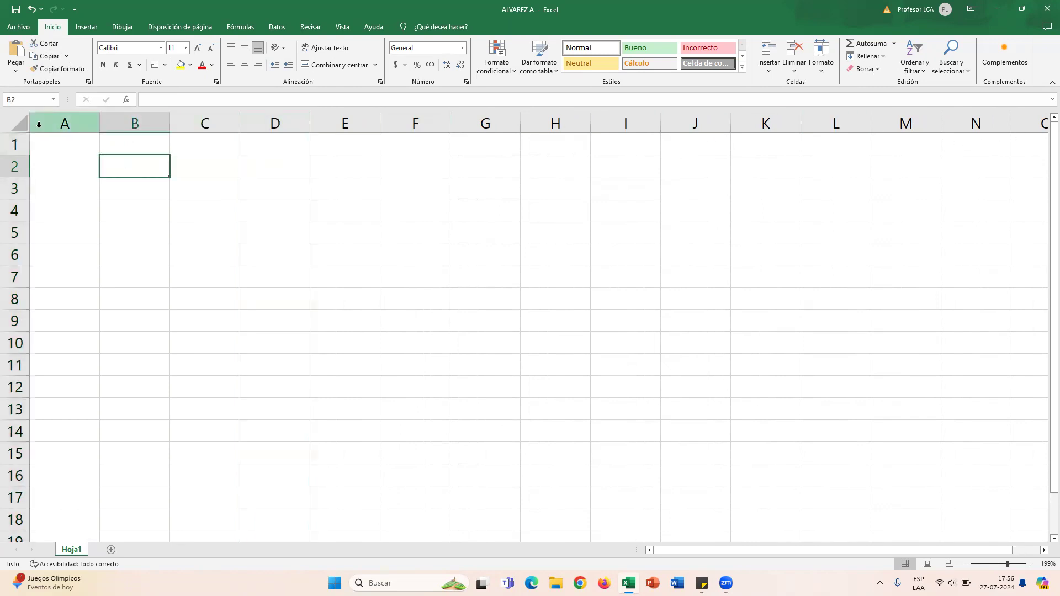
click(14, 145)
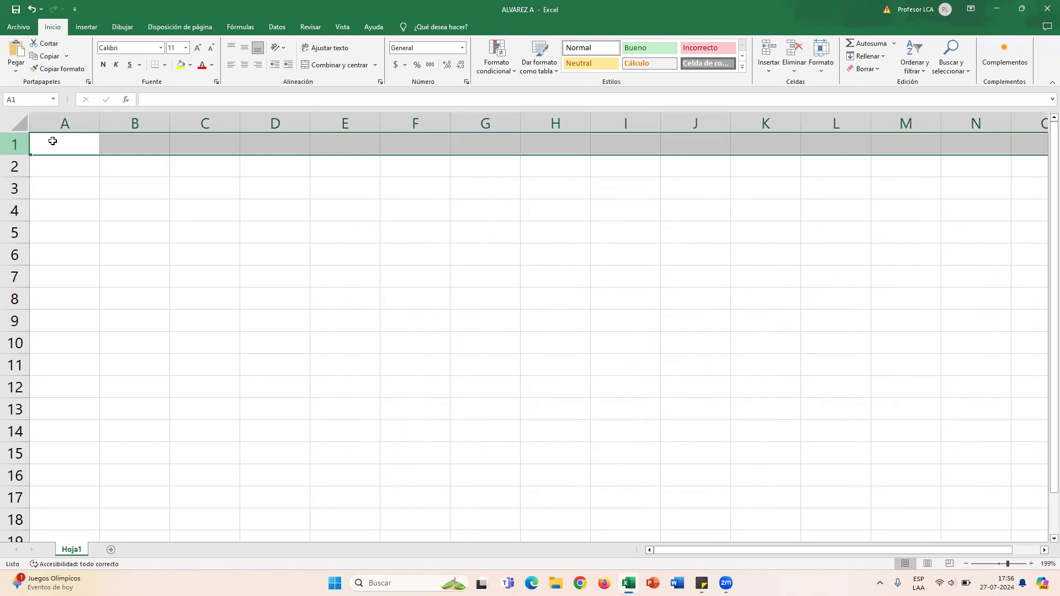
click(75, 161)
click(79, 144)
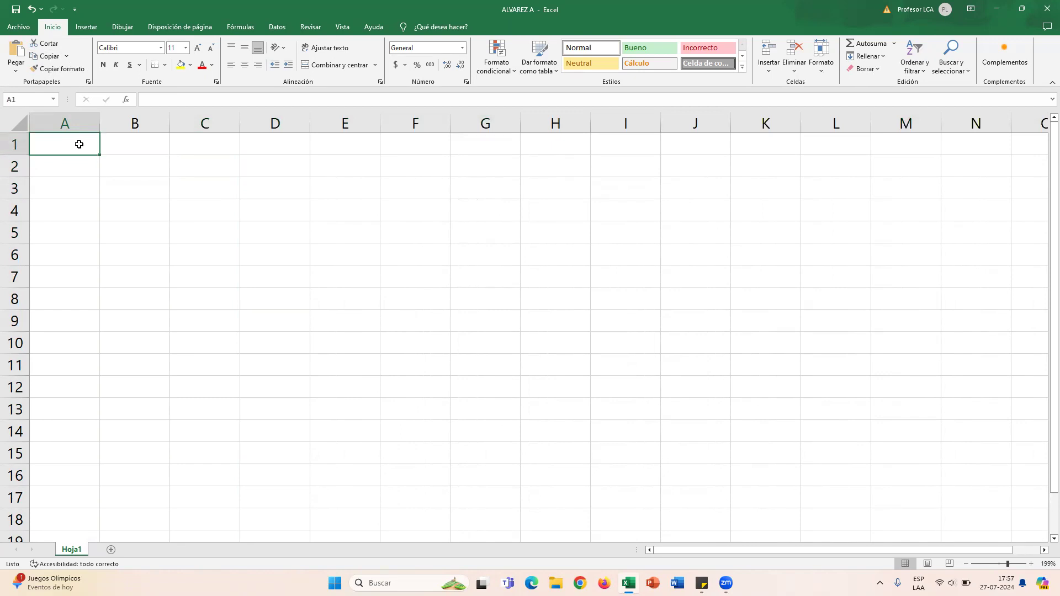
Step: Rename the sheet Hoja1 as CONJUNTO DE DATOS
double_click(71, 550)
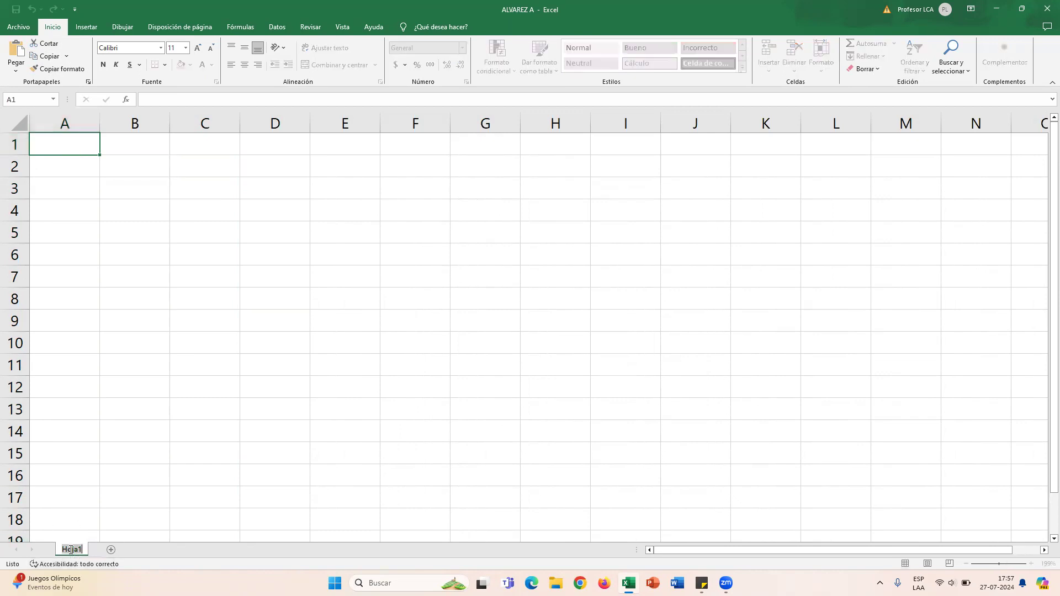
text(d)
text(ONJUNTO DE )
text(DATOS)
click(97, 448)
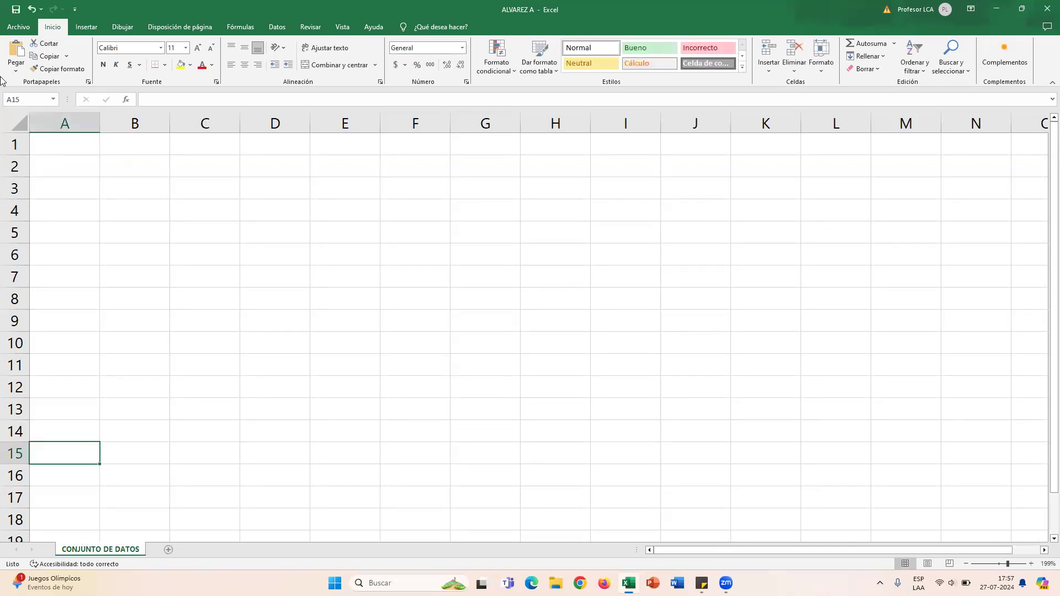
Step: Enter the column heading DATOS in cell A1
click(74, 152)
text(DATOS)
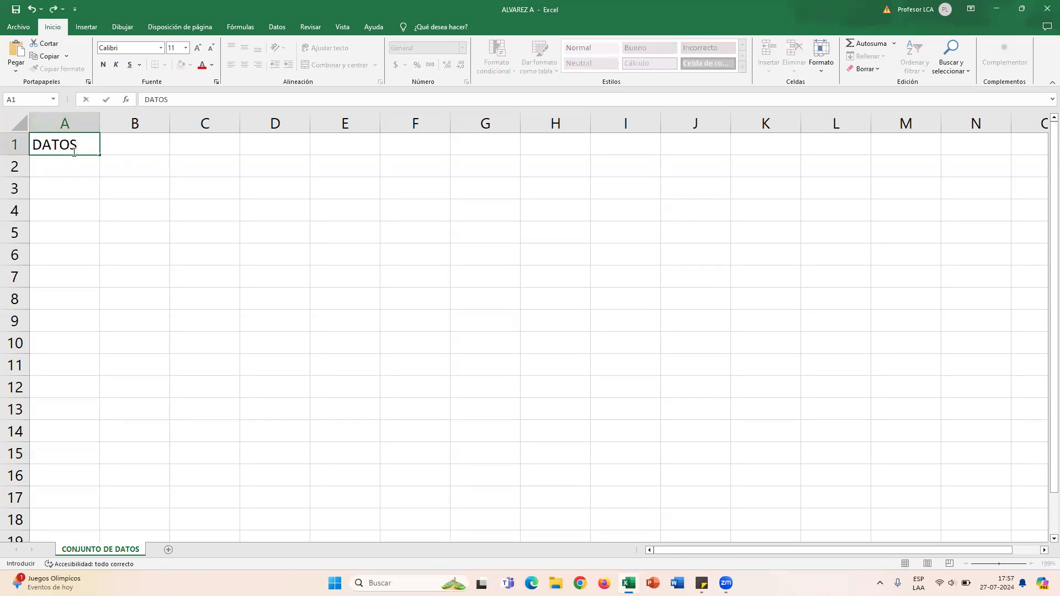
click(47, 166)
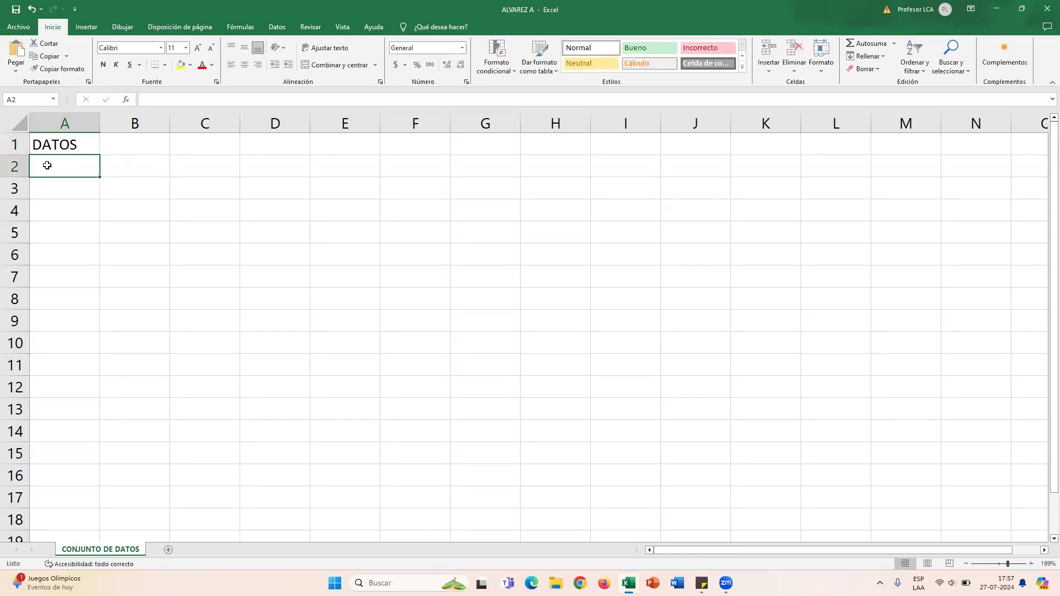
text(=ALE)
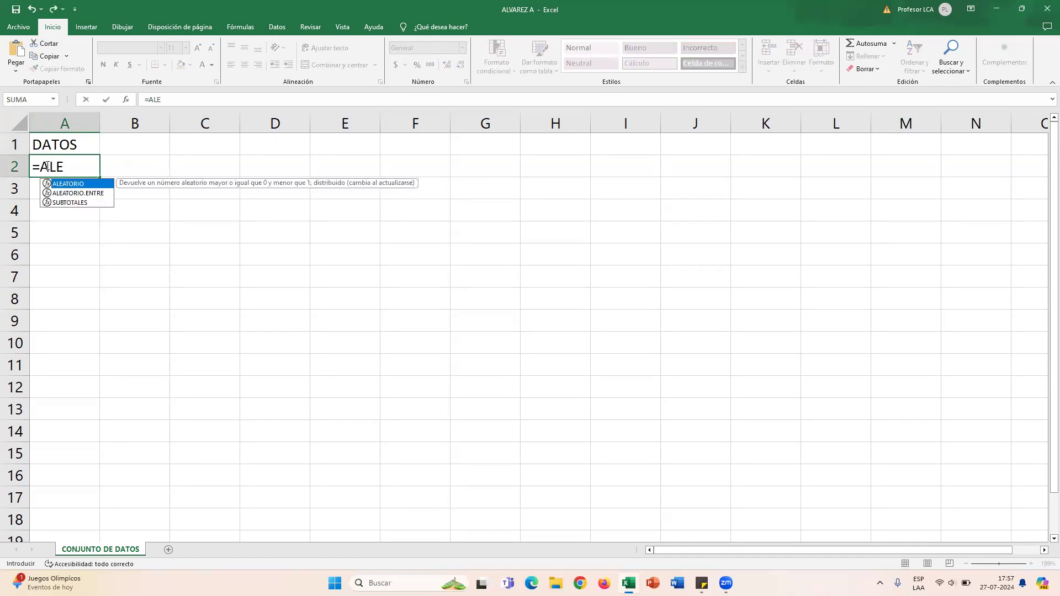
key(Return)
key(Right)
click(47, 165)
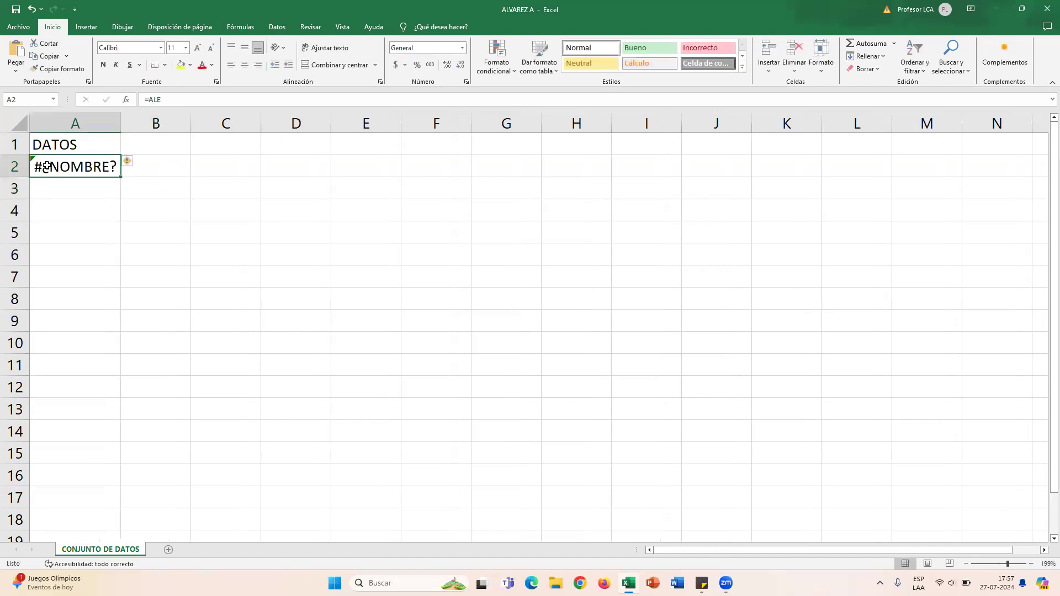
key(Delete)
text(AL)
key(BackSpace)
key(BackSpace)
Step: Enter =ALEATORIO.ENTRE(0;4) in cell A2, capturing a screenshot of the function's argument hint before confirming
text(=ALE)
key(Down)
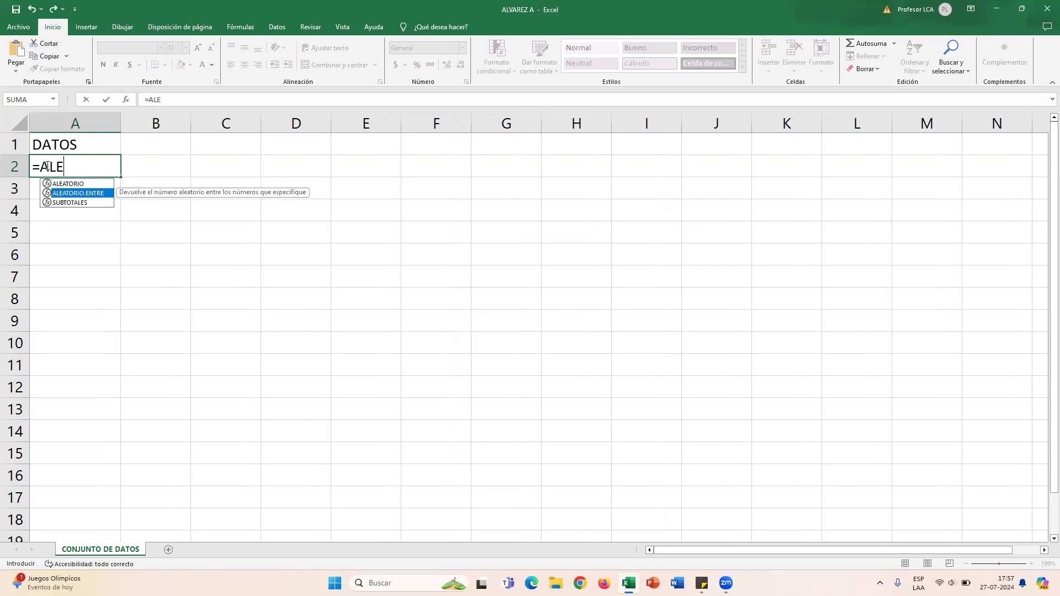
key(Tab)
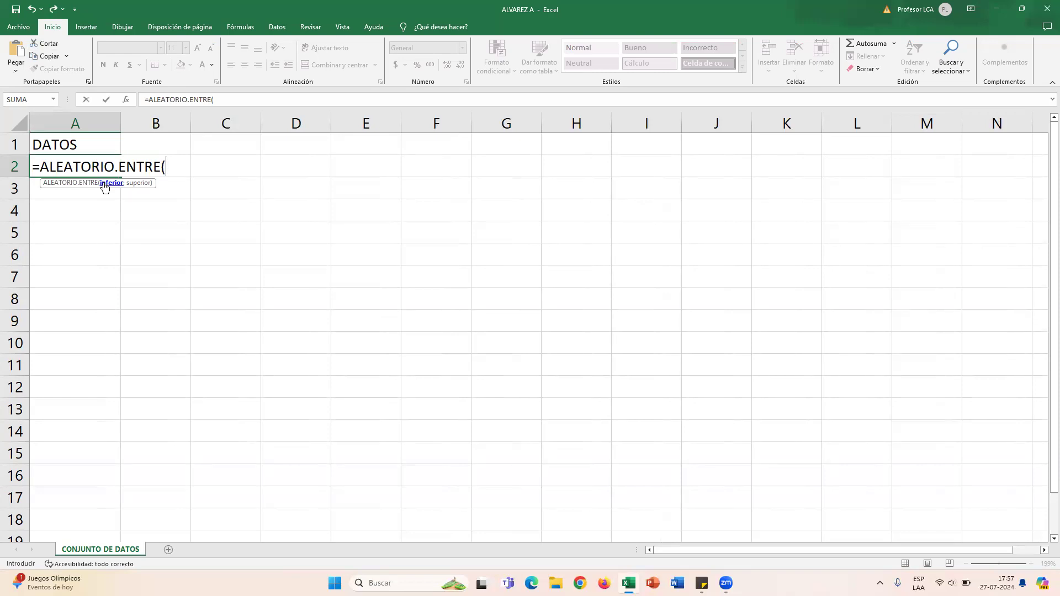
text(0;)
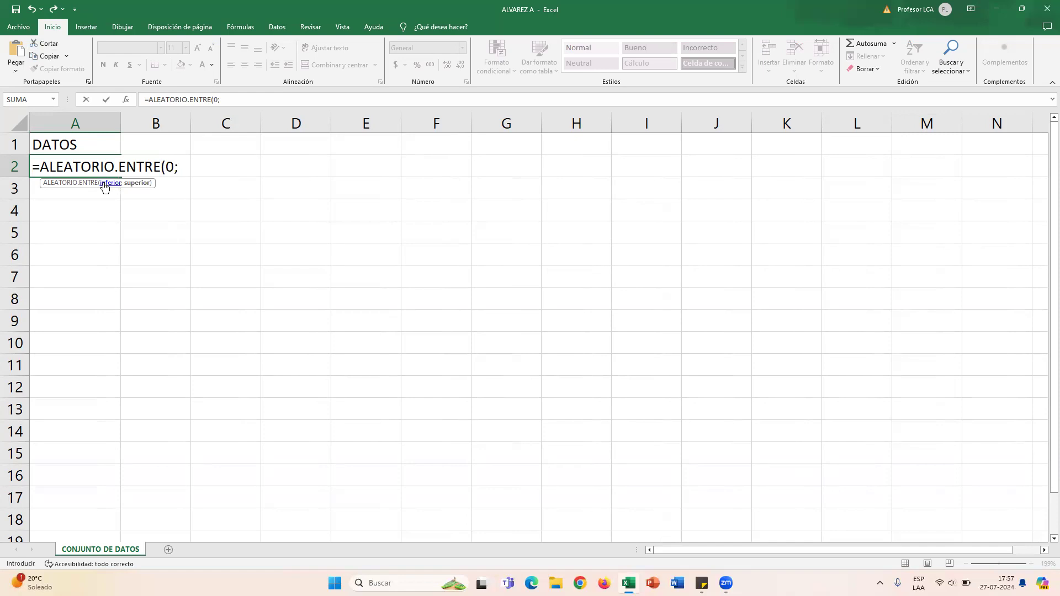
text(4)
key(super+shift+s)
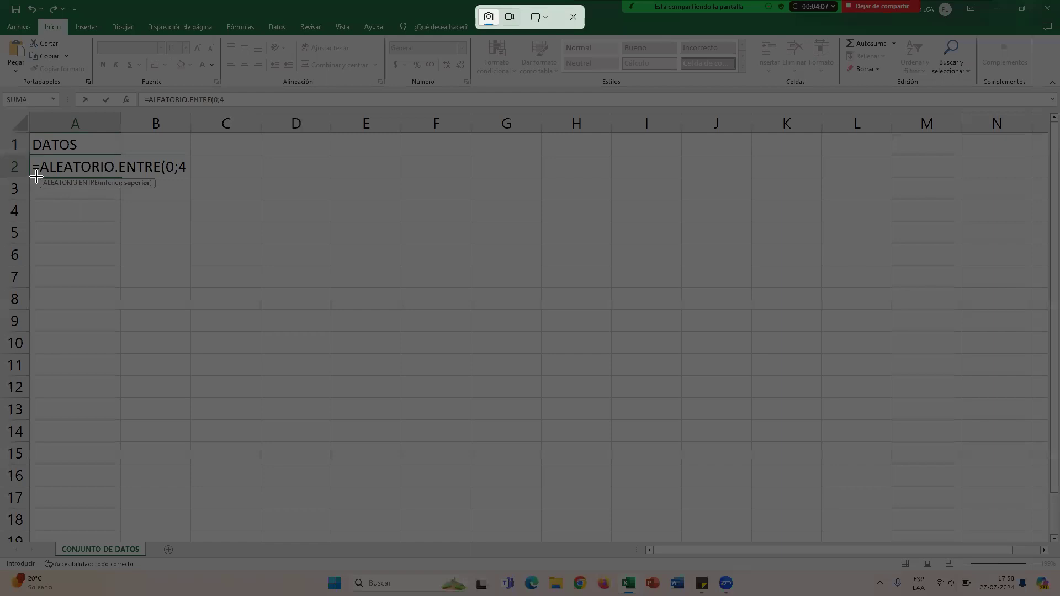
drag(36, 174, 158, 193)
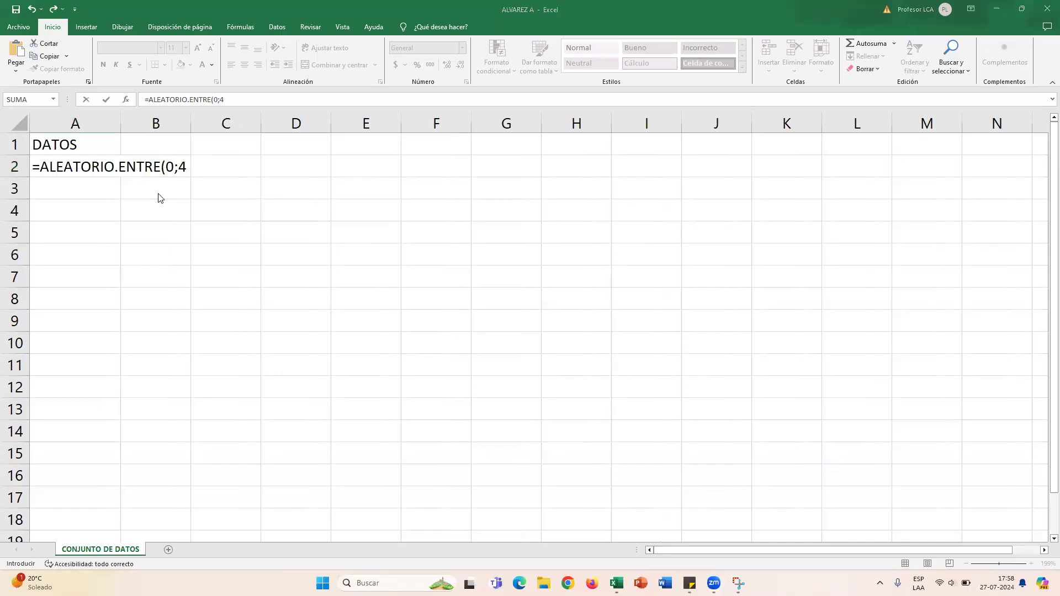
key(Return)
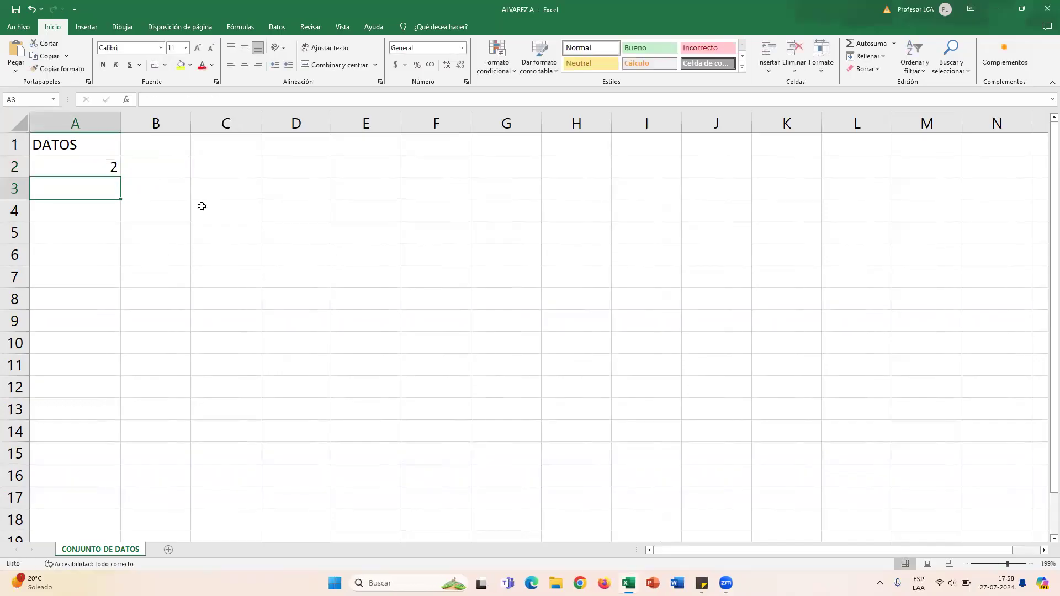
Step: Show the captured argument hint as an enlarged picture on the sheet, and delete the picture
key(ctrl+v)
drag(197, 209, 369, 201)
drag(441, 203, 518, 304)
drag(666, 246, 542, 260)
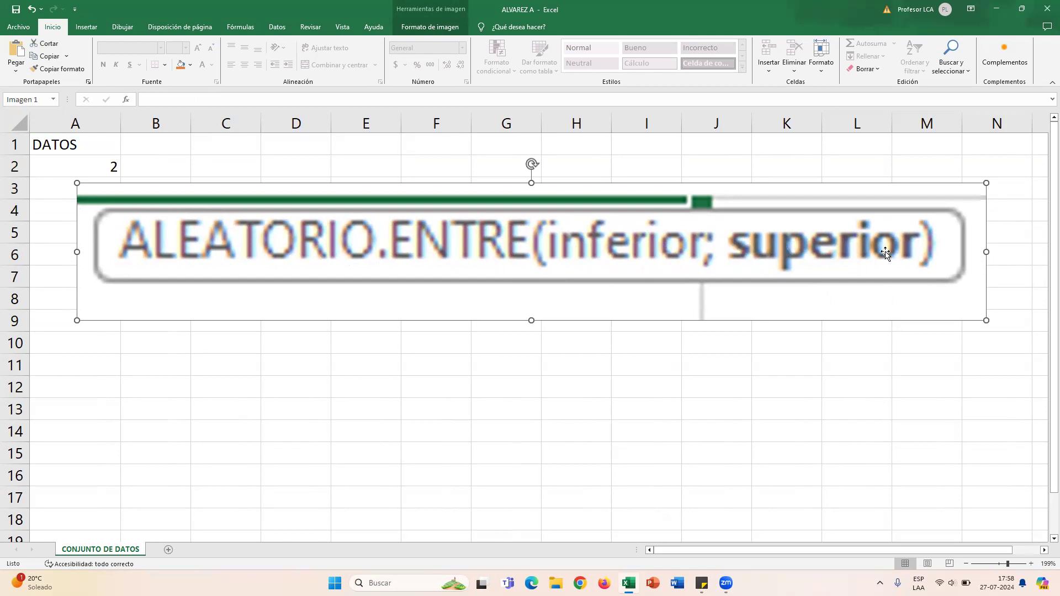
key(Delete)
click(361, 208)
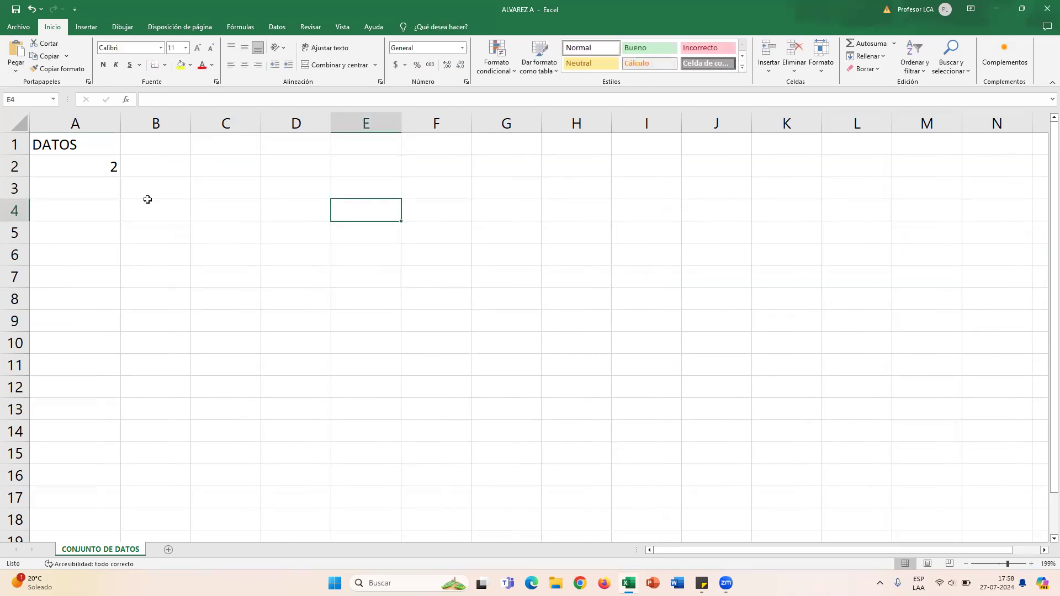
Step: Enter Z in cells D4 and D7 to make the random value recalculate, and clear the range D3:D8
click(319, 203)
text(Z)
click(389, 236)
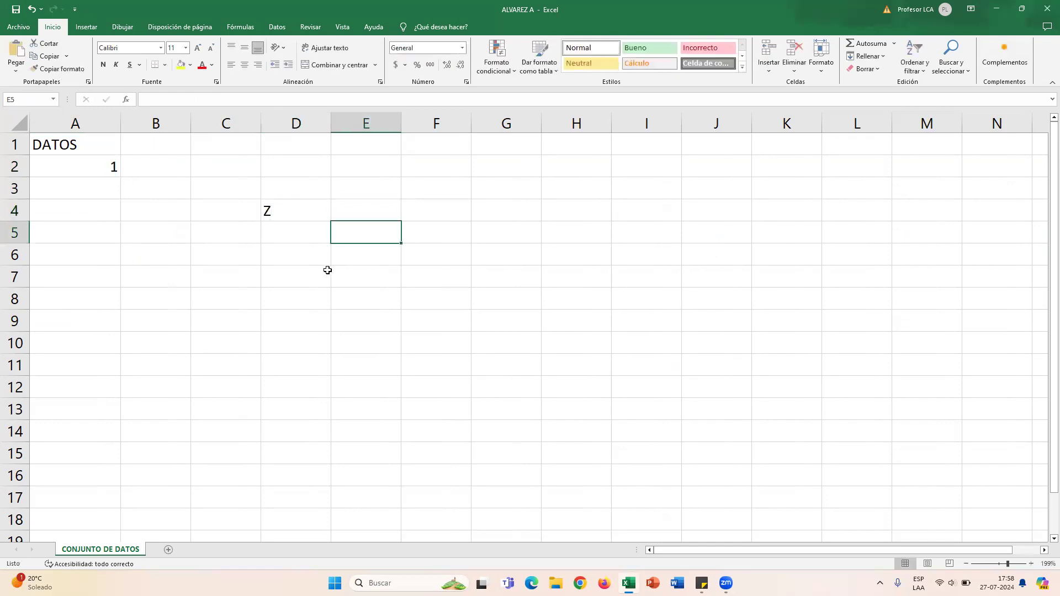
click(310, 275)
text(Z)
click(297, 246)
drag(293, 191, 288, 299)
key(Delete)
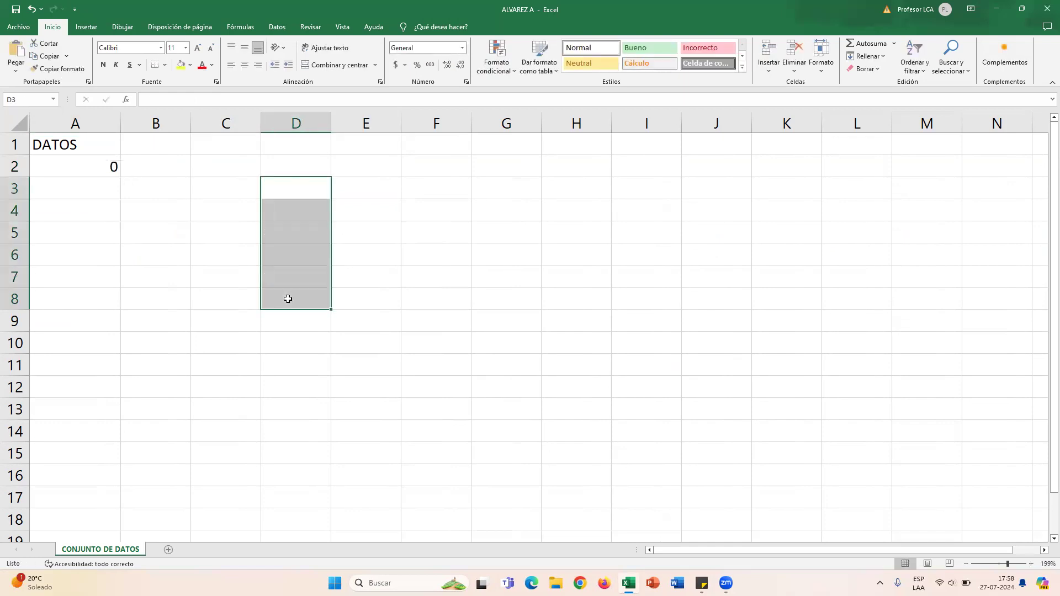
Step: Fill the random number formula from A2 down to A101 under the DATOS heading
click(100, 167)
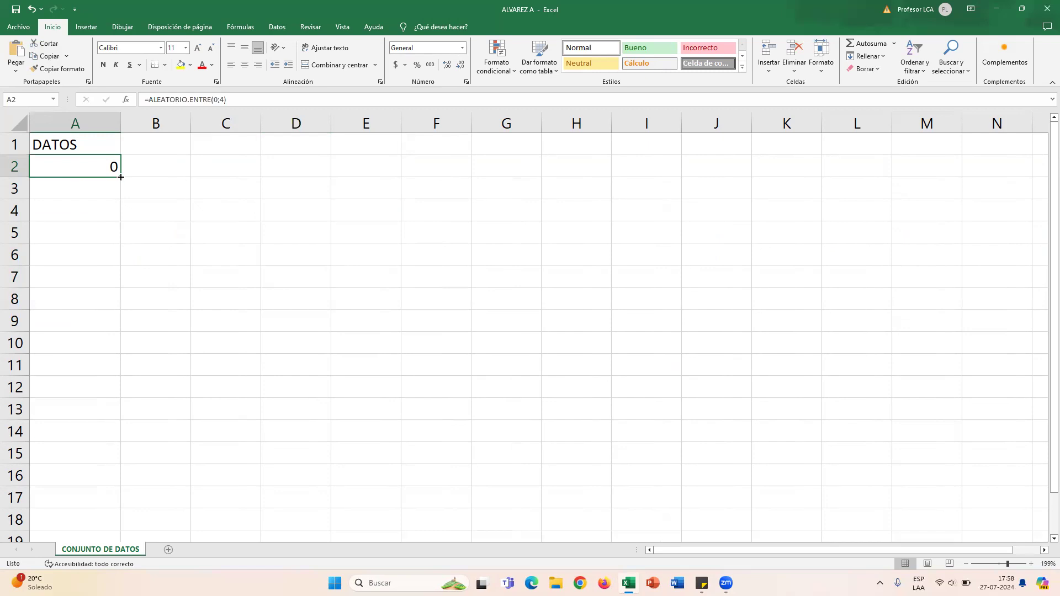
drag(121, 177, 78, 238)
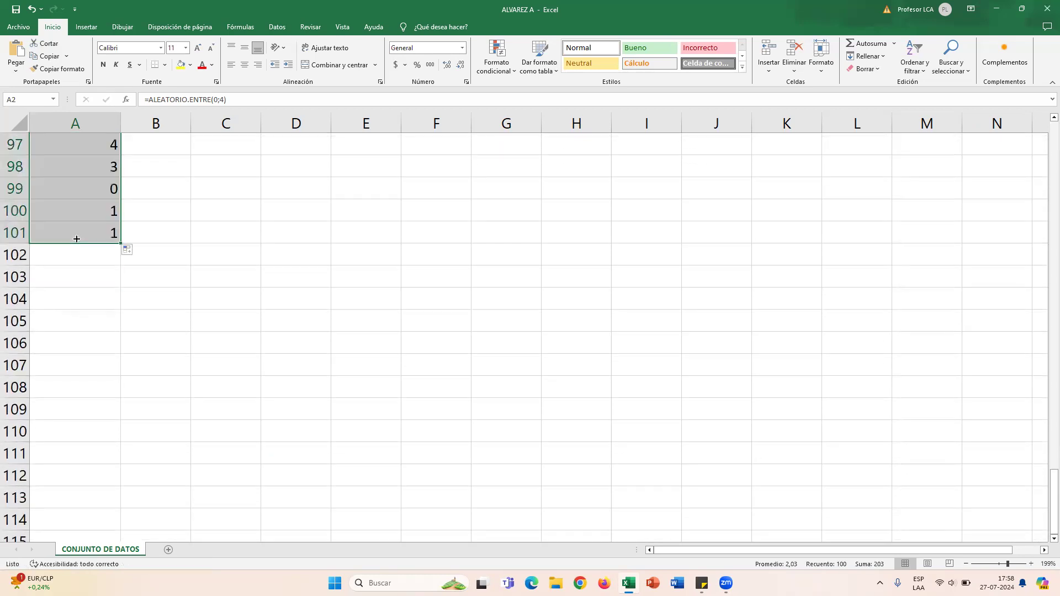
scroll(76, 238, up, 8)
scroll(75, 238, up, 20)
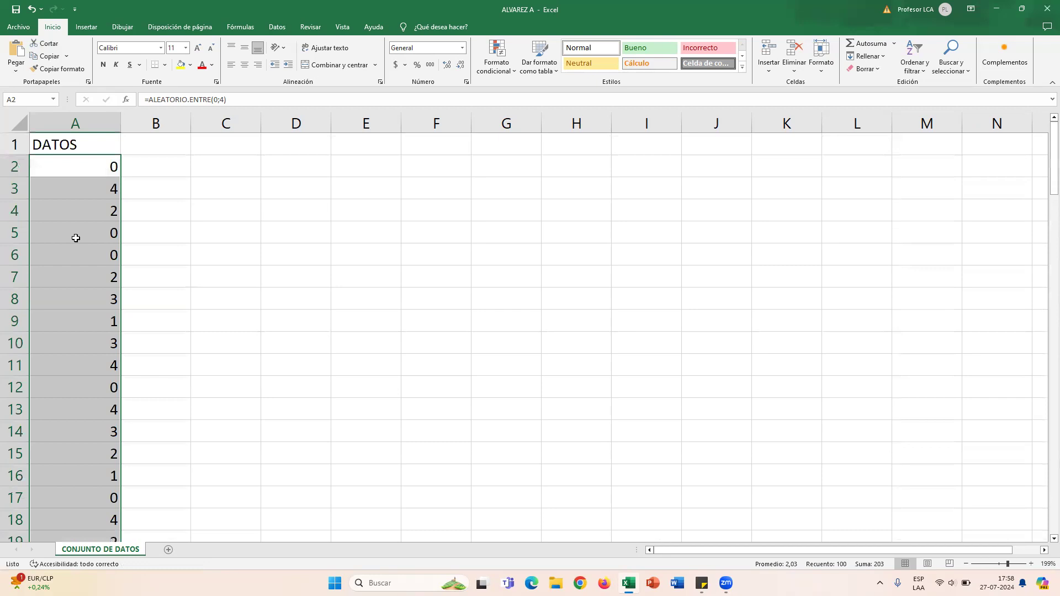
Step: Enter XZ in cells E3 and E5 to make the random numbers recalculate, and clear the range E2:E9
click(367, 194)
text(XZ)
click(395, 229)
text(XZ)
click(488, 255)
click(374, 243)
drag(371, 318, 334, 172)
key(Delete)
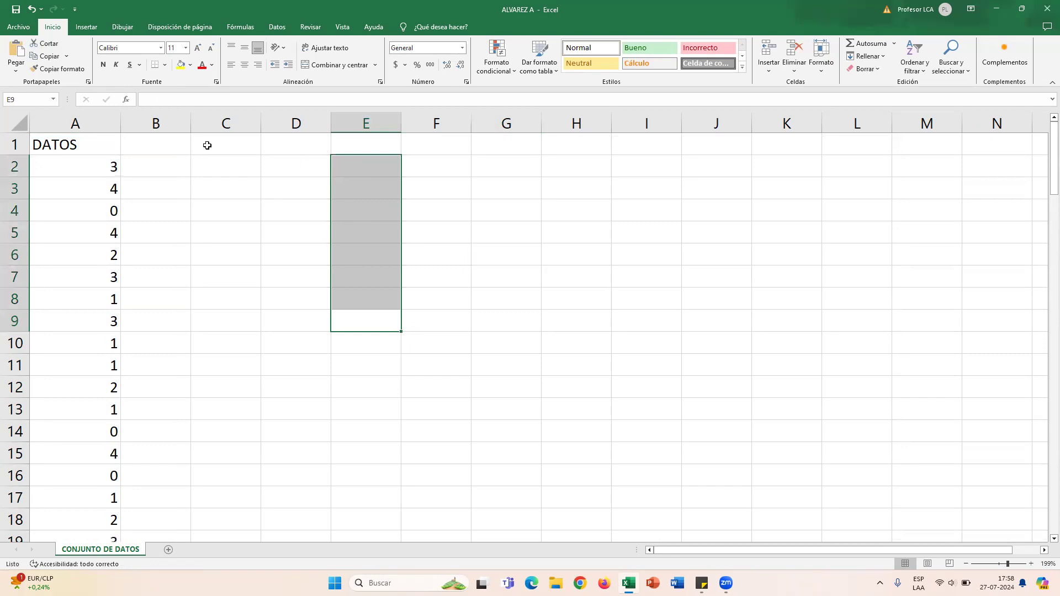
Step: Set the workbook's calculation option to Manual
click(75, 161)
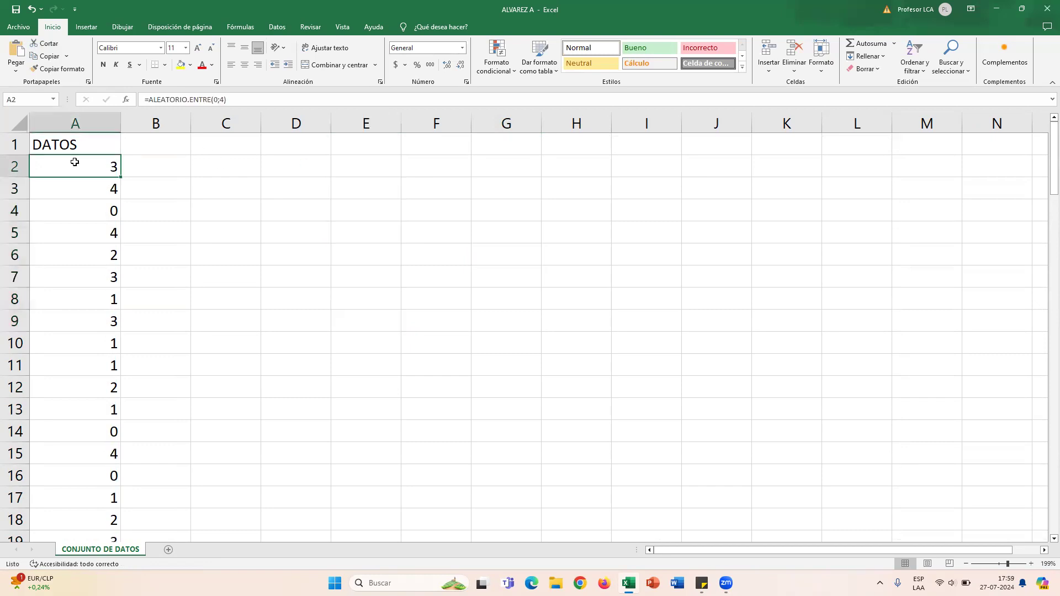
click(247, 26)
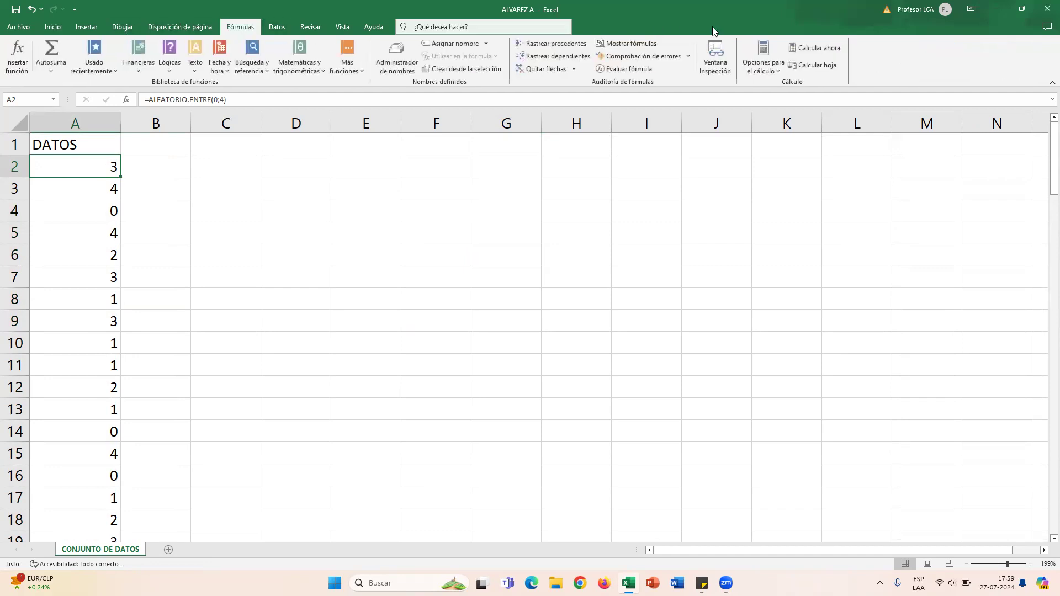
click(777, 65)
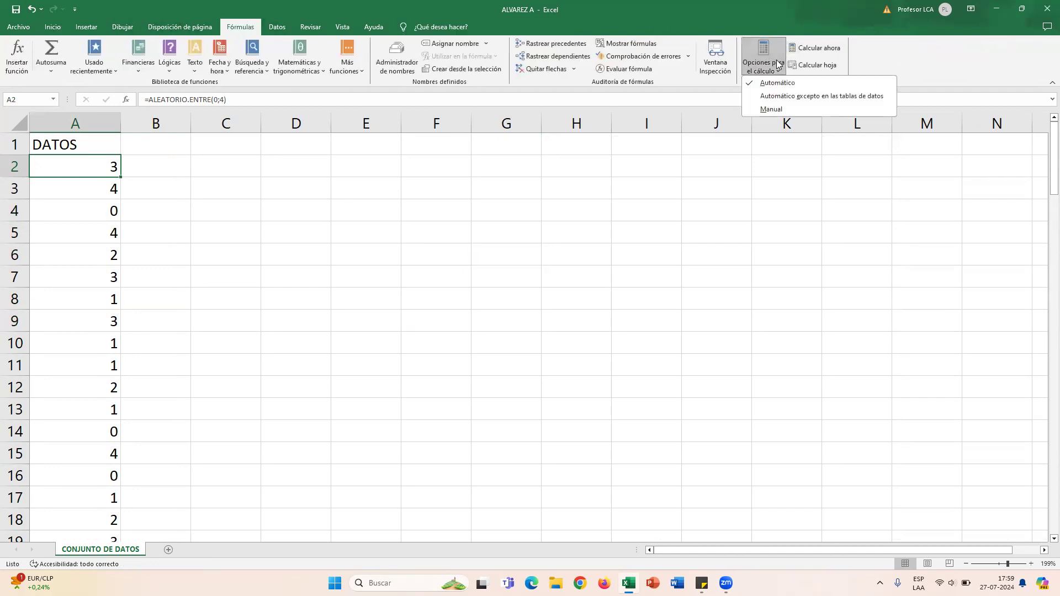
click(769, 106)
Step: Test manual calculation by entering SD in G5, XC in F9 and XZX in D4, and clear the range C3:H13
text(SD)
click(429, 316)
text(XC)
click(315, 276)
click(306, 215)
text(XZX)
key(Return)
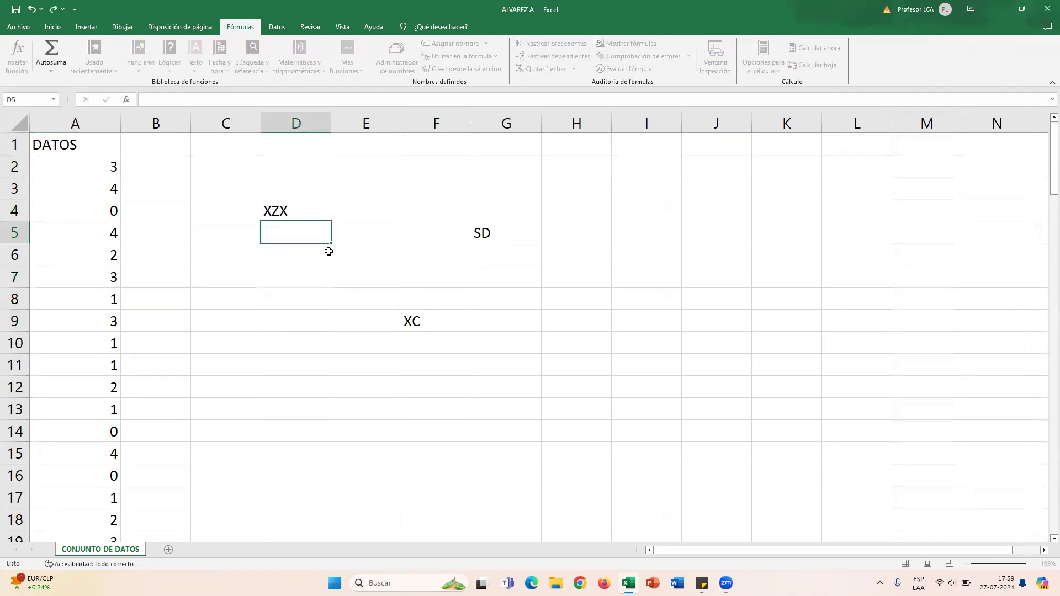
drag(246, 190, 558, 401)
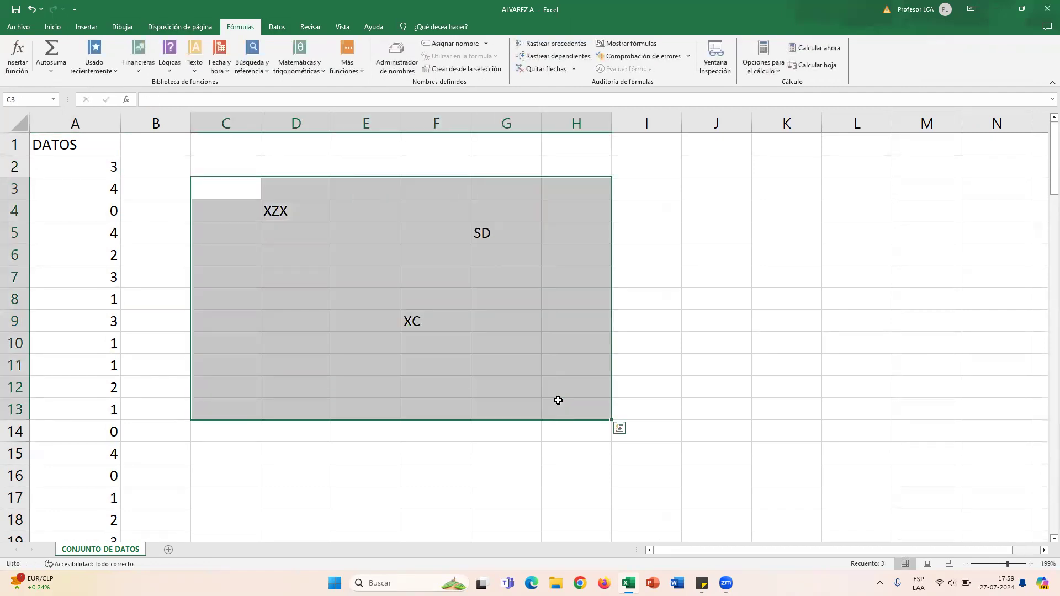
key(Delete)
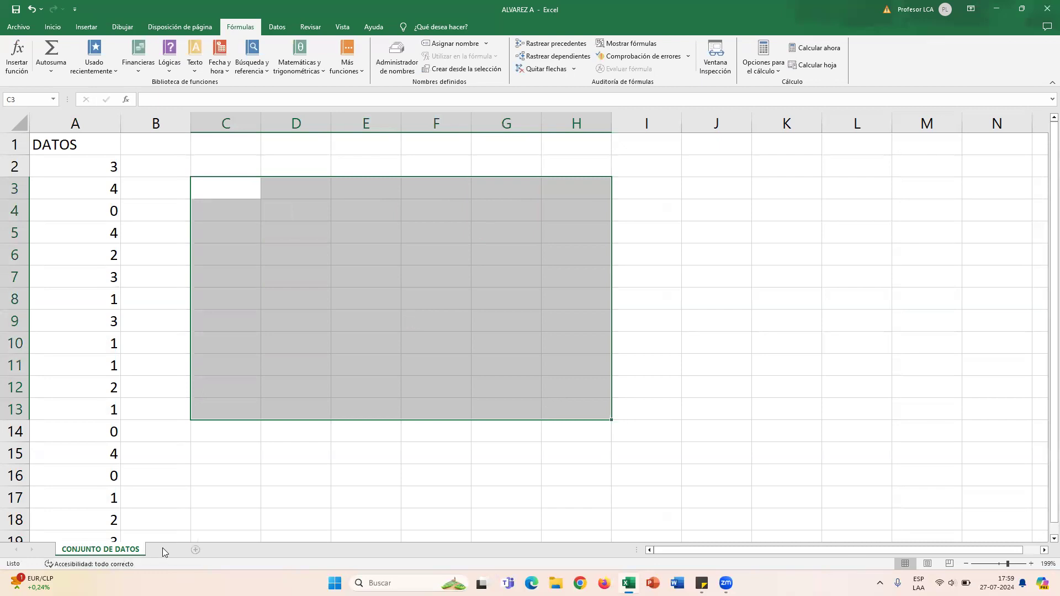
Step: Add a new sheet with the heading DATOS in A1 and the formula =ALEATORIO.ENTRE(0;4) in A2
click(195, 549)
scroll(49, 141, up, 10)
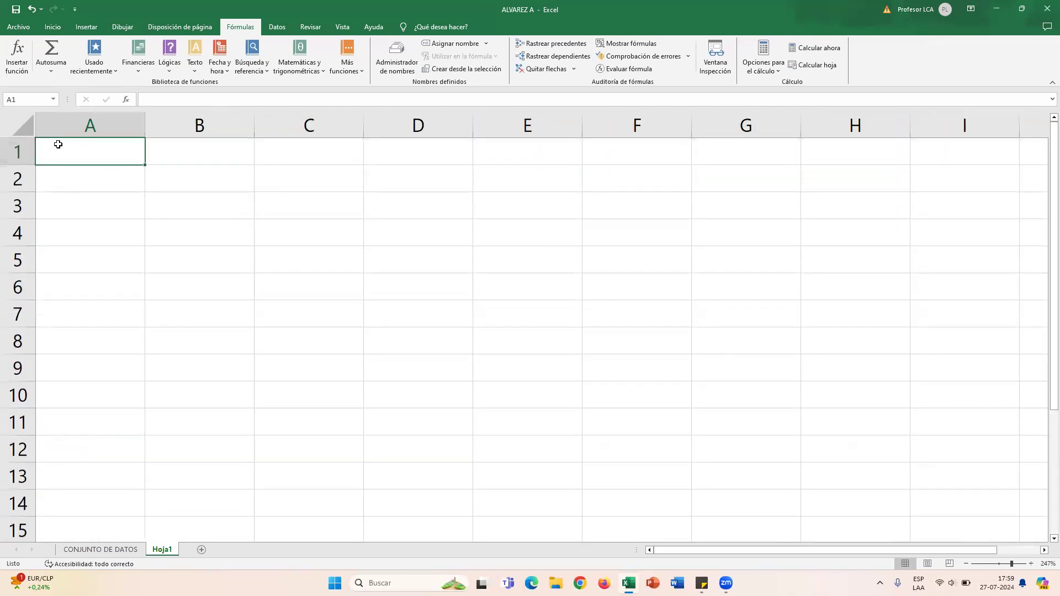
text(DATOS)
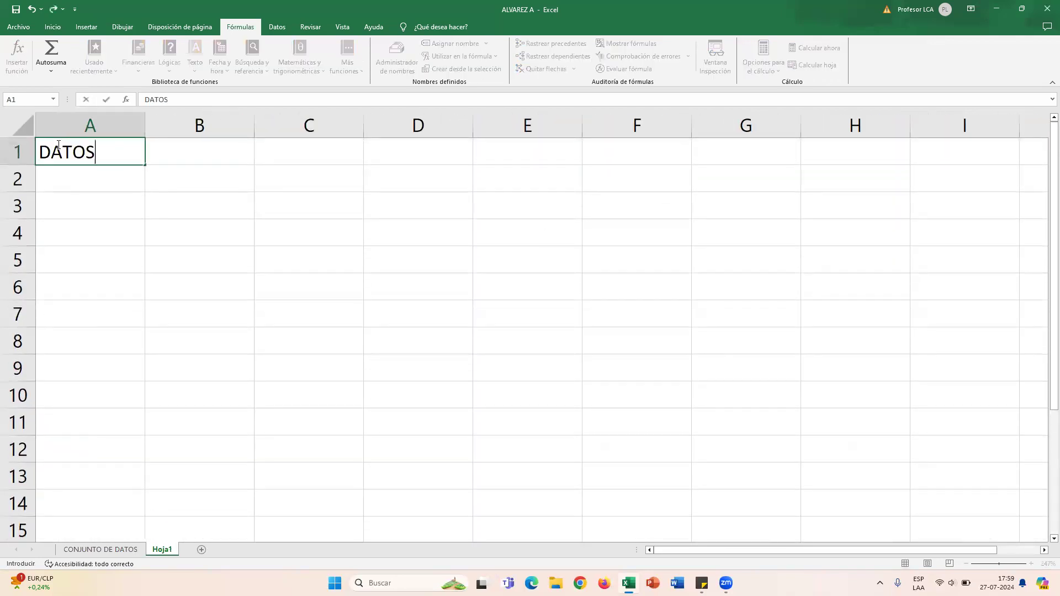
click(57, 175)
text(=AL)
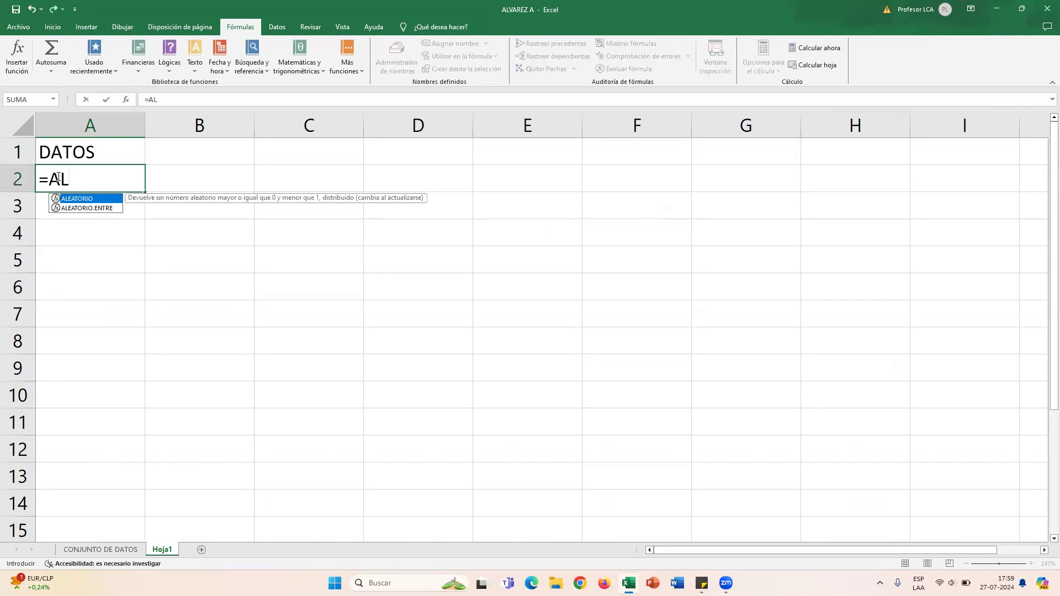
key(Down)
key(Tab)
text(0;4)
key(Return)
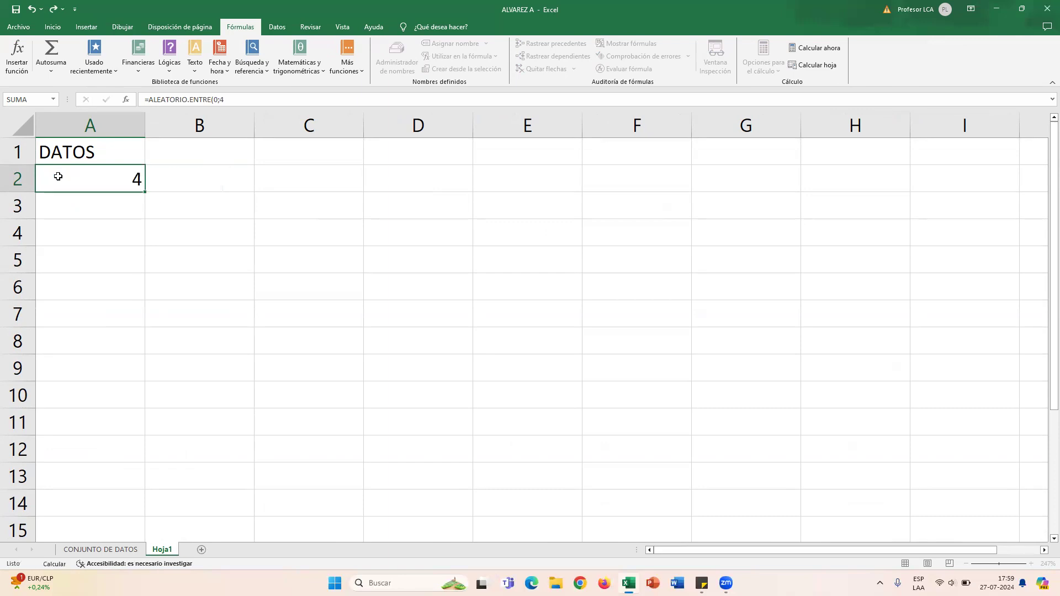
Step: Fill the random formula from A2 down to A10 on the new sheet, and set the calculation option to Automático
click(58, 176)
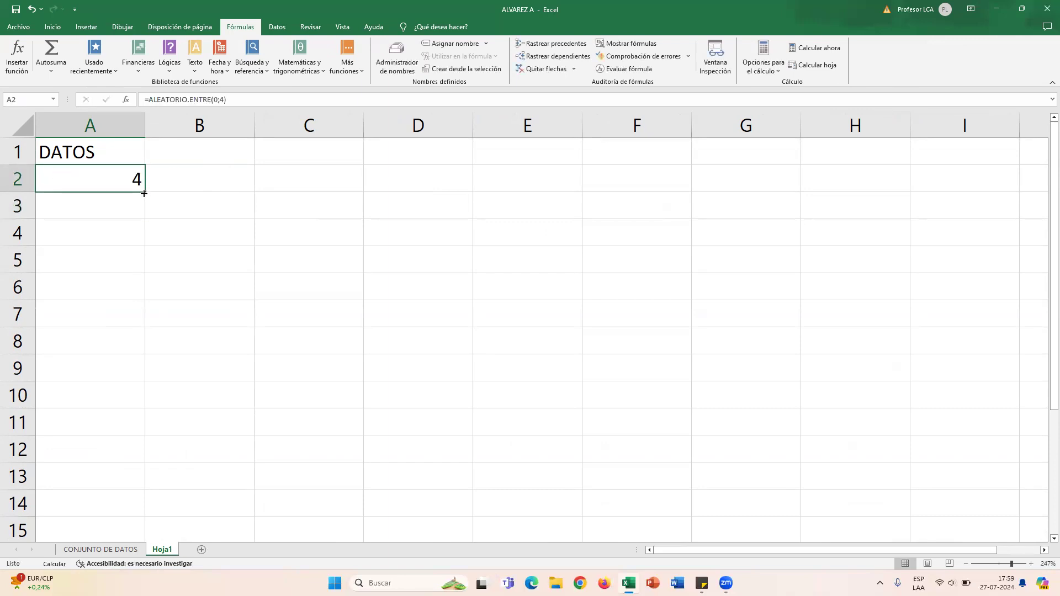
drag(144, 194, 126, 398)
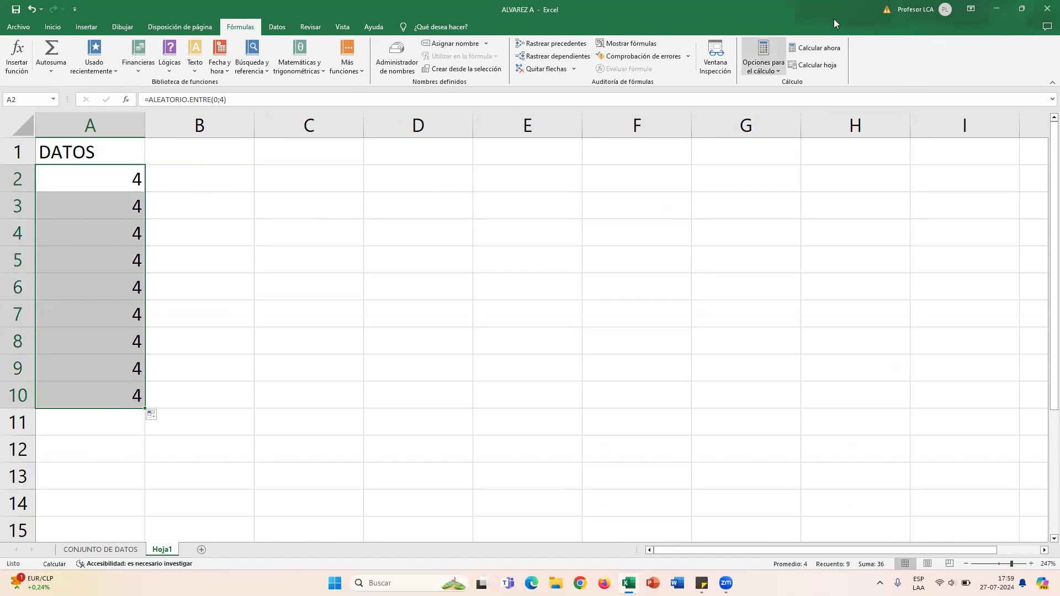
click(757, 66)
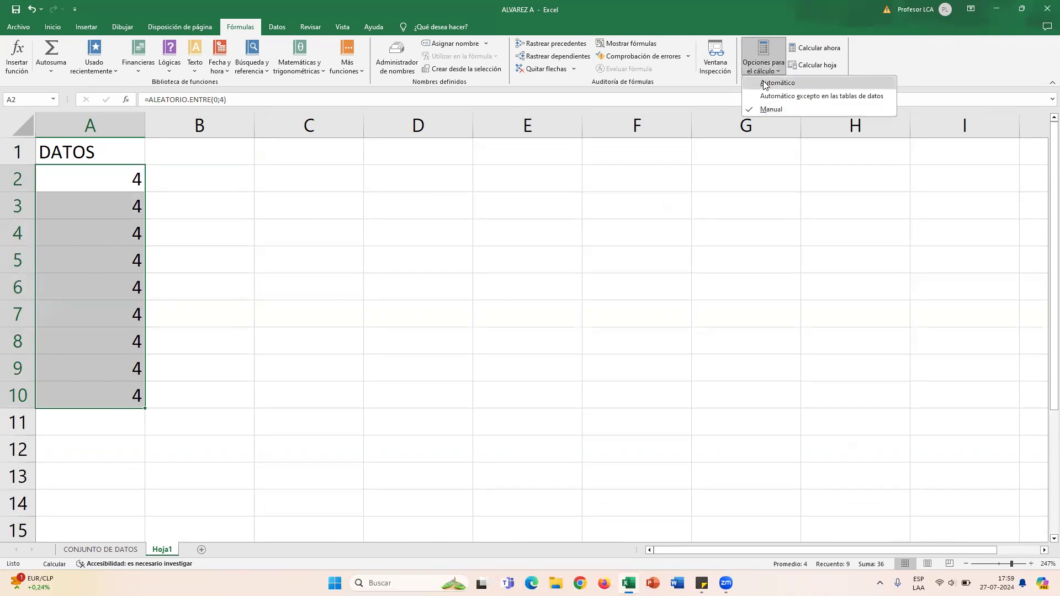
click(765, 84)
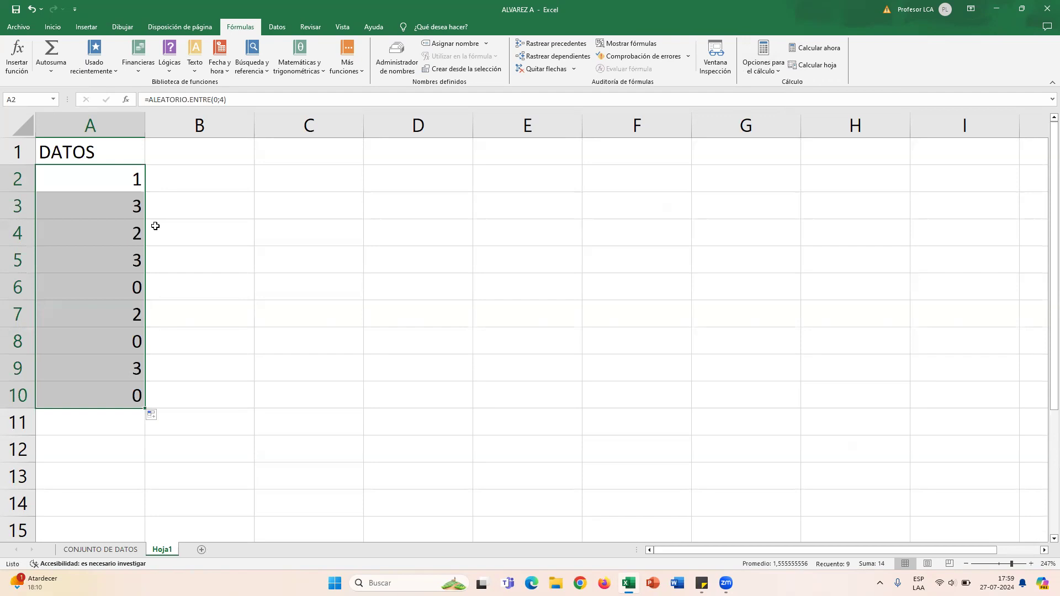
Step: On the CONJUNTO DE DATOS sheet, enter the heading VARIABLES in cell B1
click(103, 549)
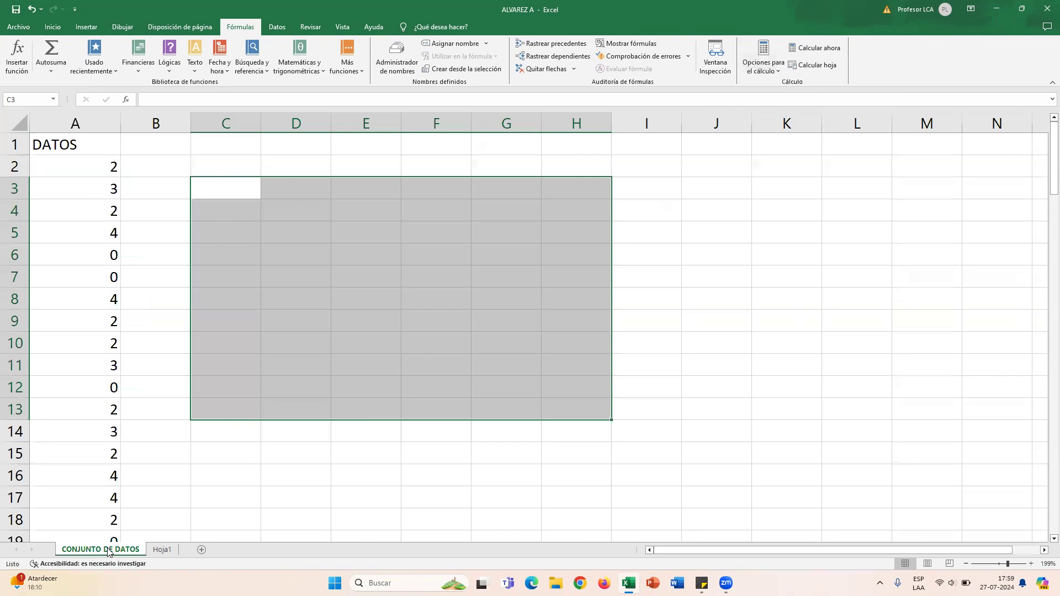
click(335, 351)
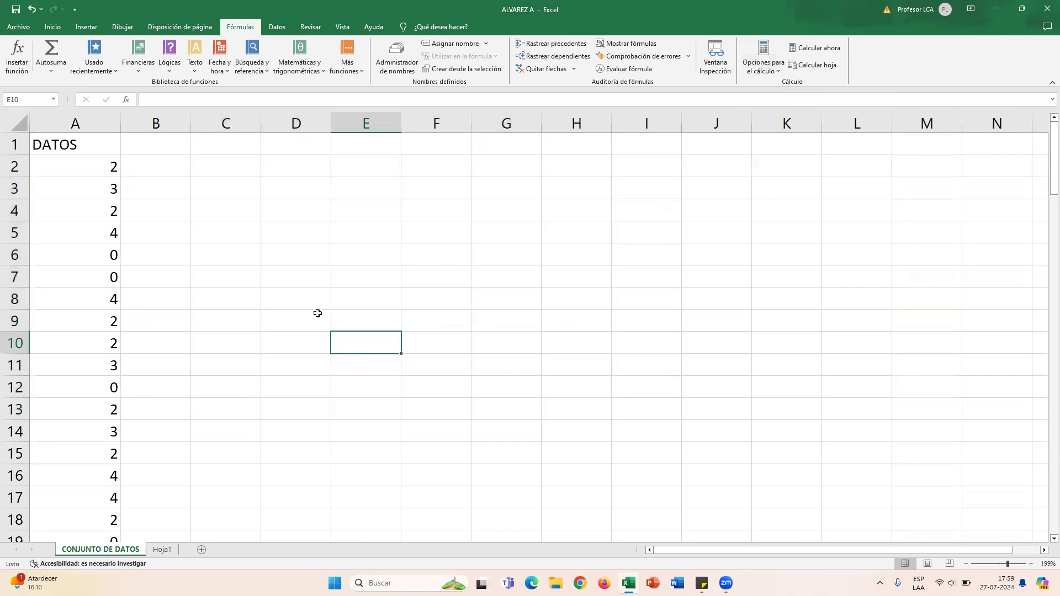
click(59, 166)
click(159, 150)
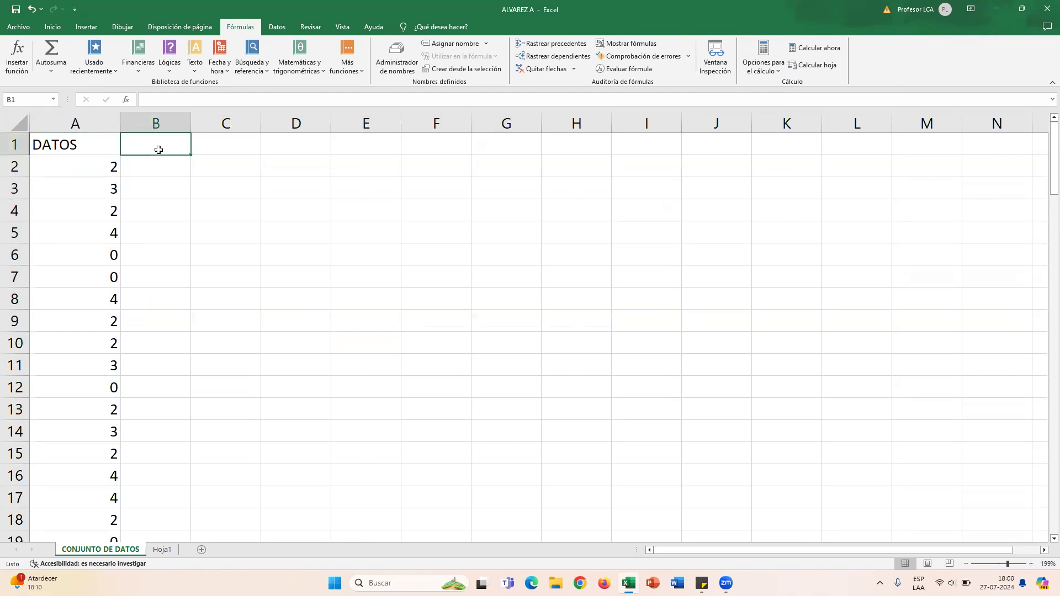
text(VAR)
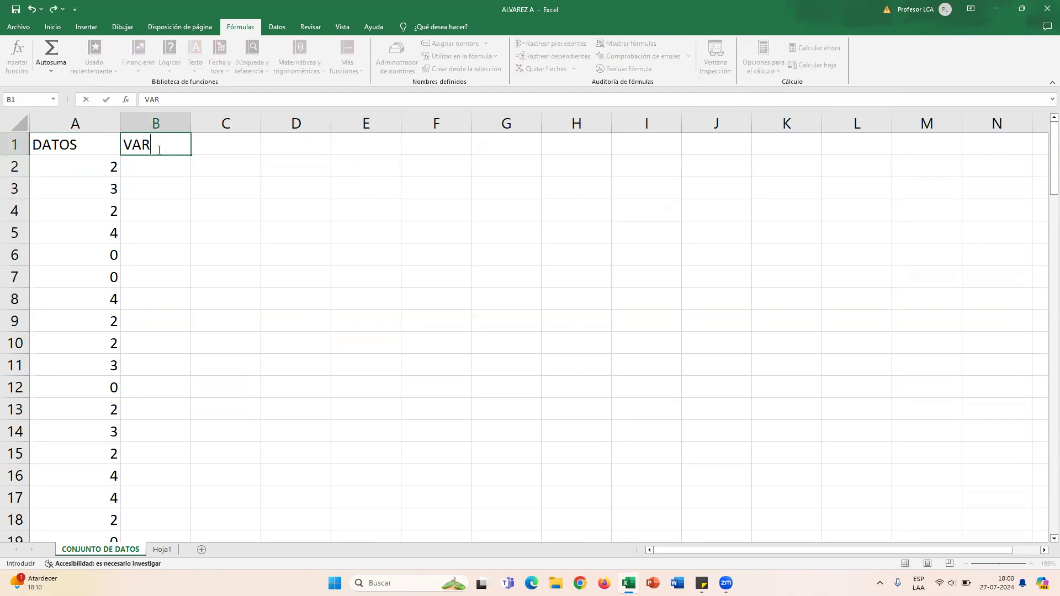
text(IABLES)
Step: Copy the random numbers in A2:A101 and paste them as values only into column B starting at B2
click(85, 168)
drag(85, 169, 89, 535)
right_click(78, 365)
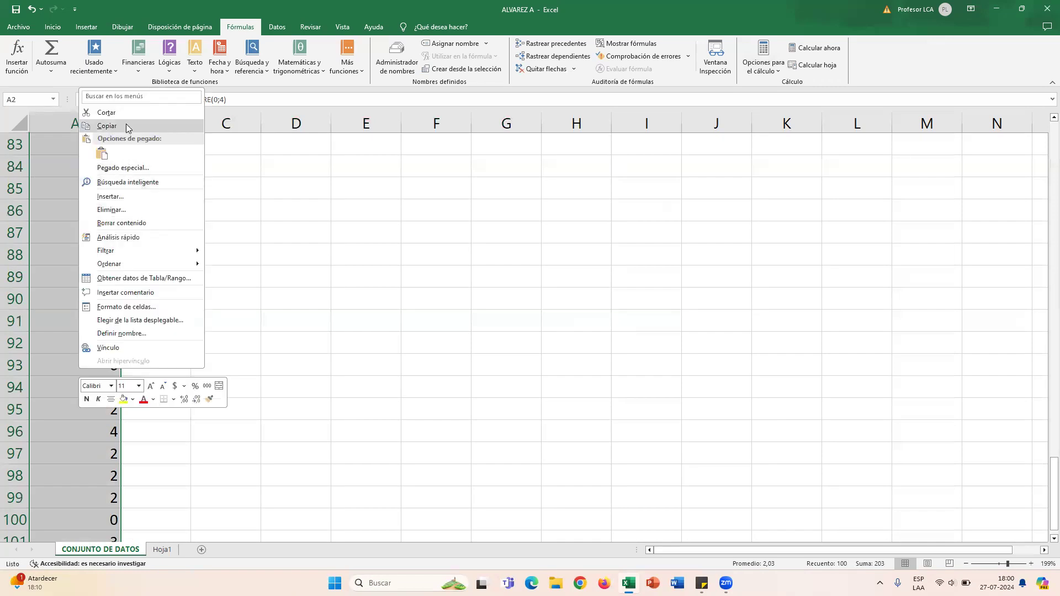
click(99, 125)
click(147, 168)
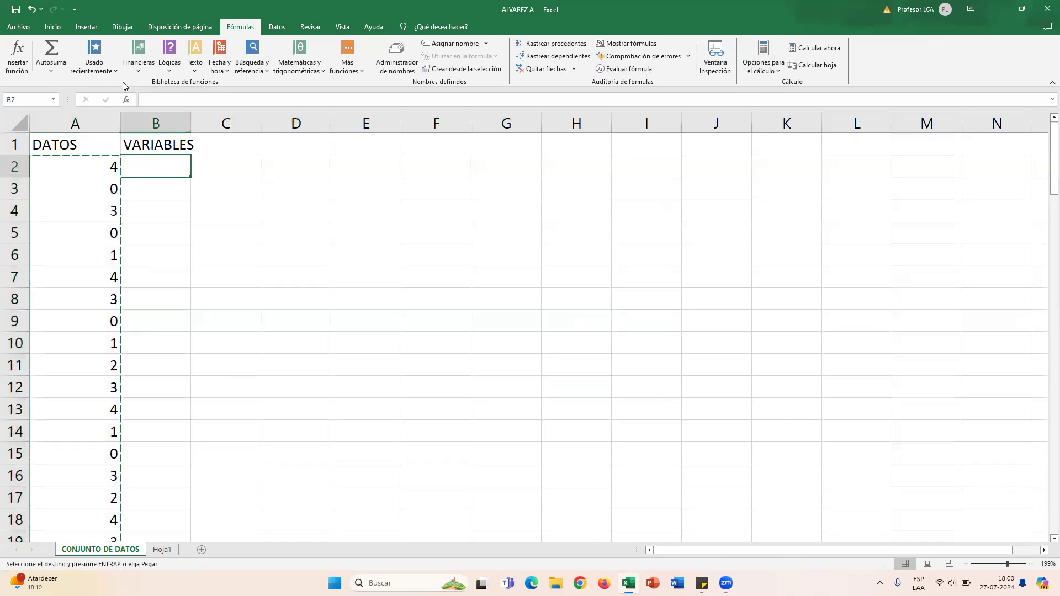
click(53, 27)
click(16, 68)
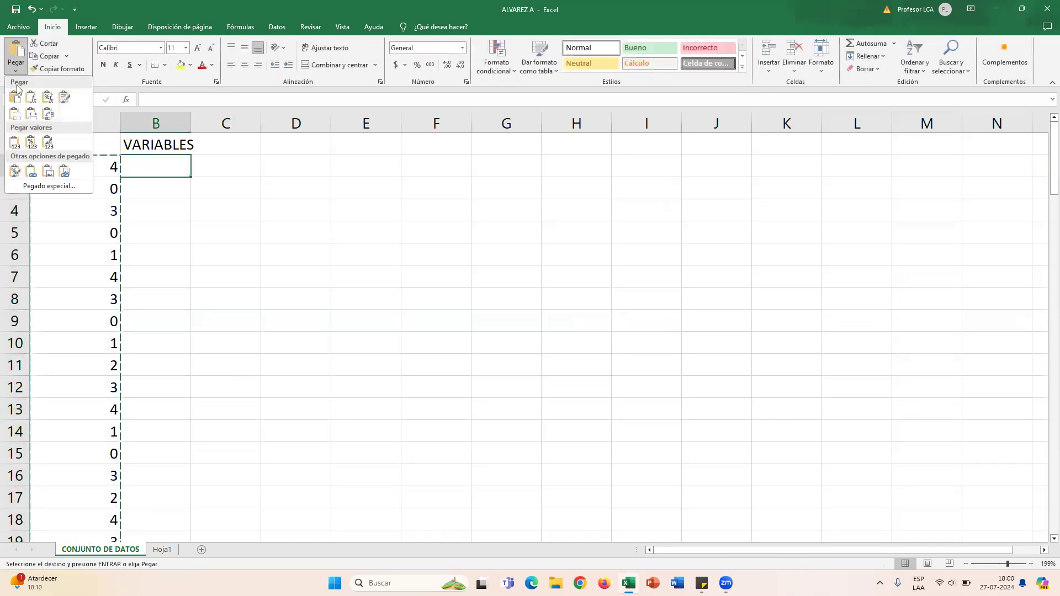
click(16, 142)
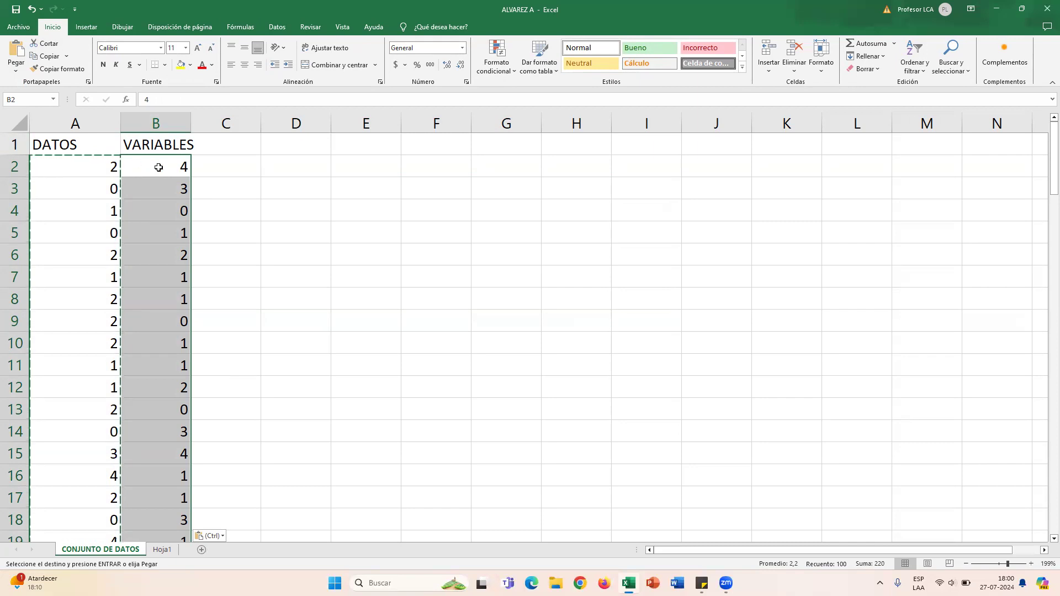
Step: Replace the random formulas in A2:A101 with the copied range pasted as values only
click(79, 167)
click(17, 69)
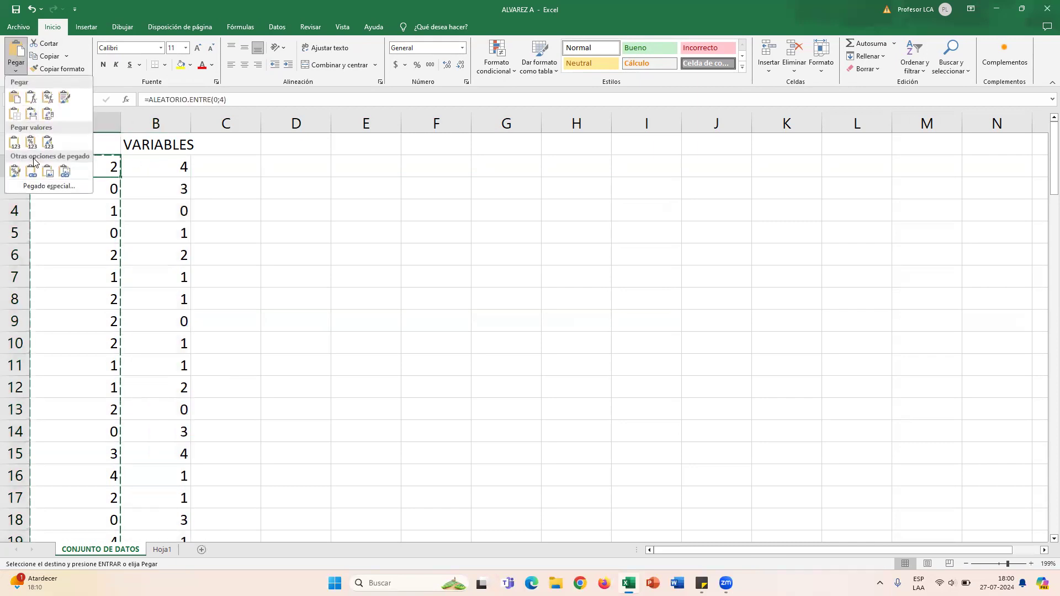
click(14, 144)
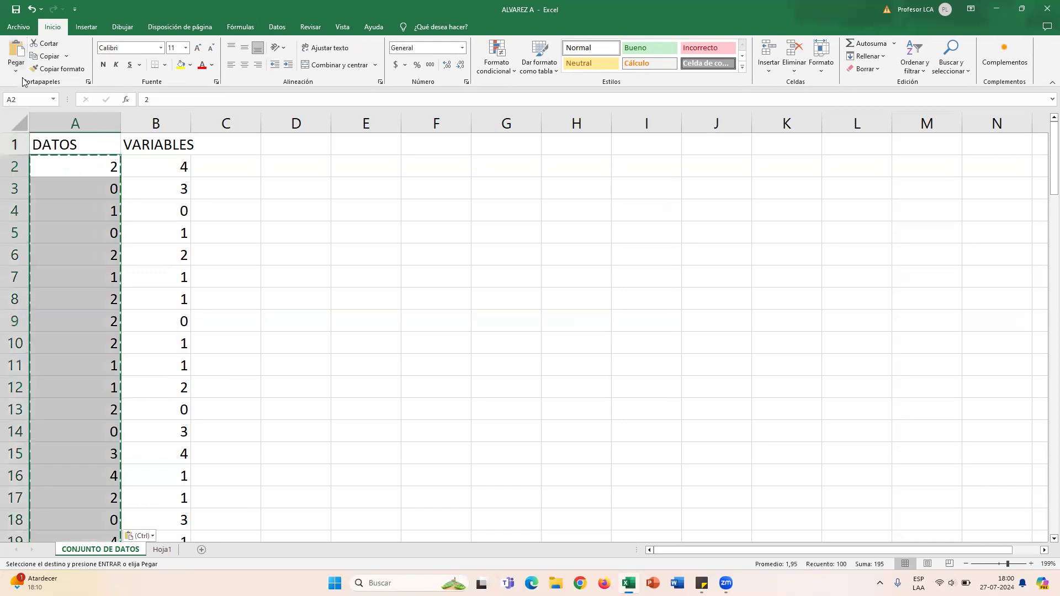
Step: Copy the values in B2:B101 and paste them over the DATOS column starting at A2
drag(146, 157, 165, 500)
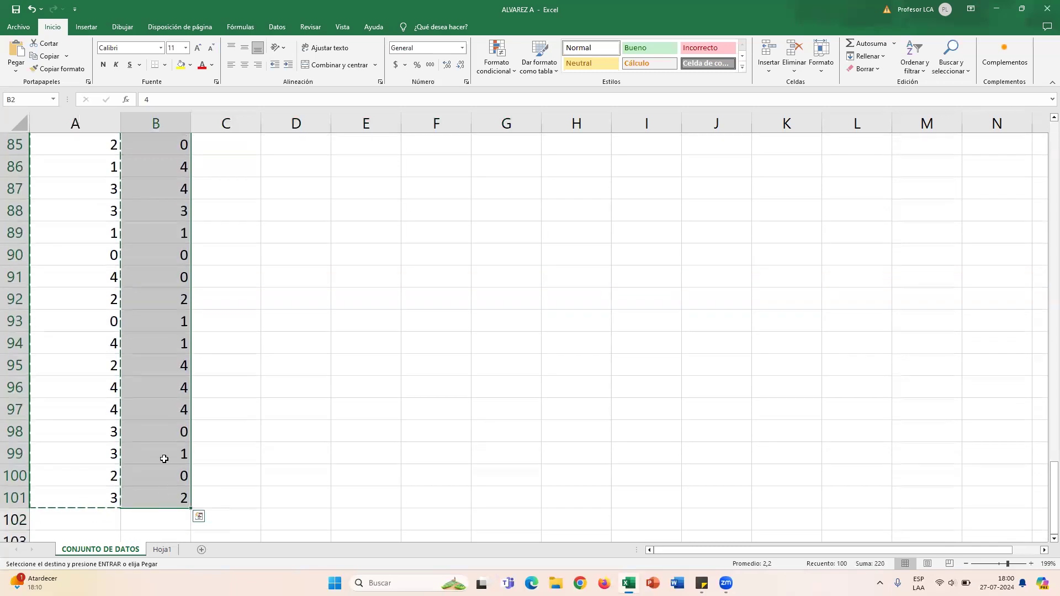
right_click(164, 178)
click(182, 218)
scroll(186, 217, up, 15)
scroll(166, 199, up, 11)
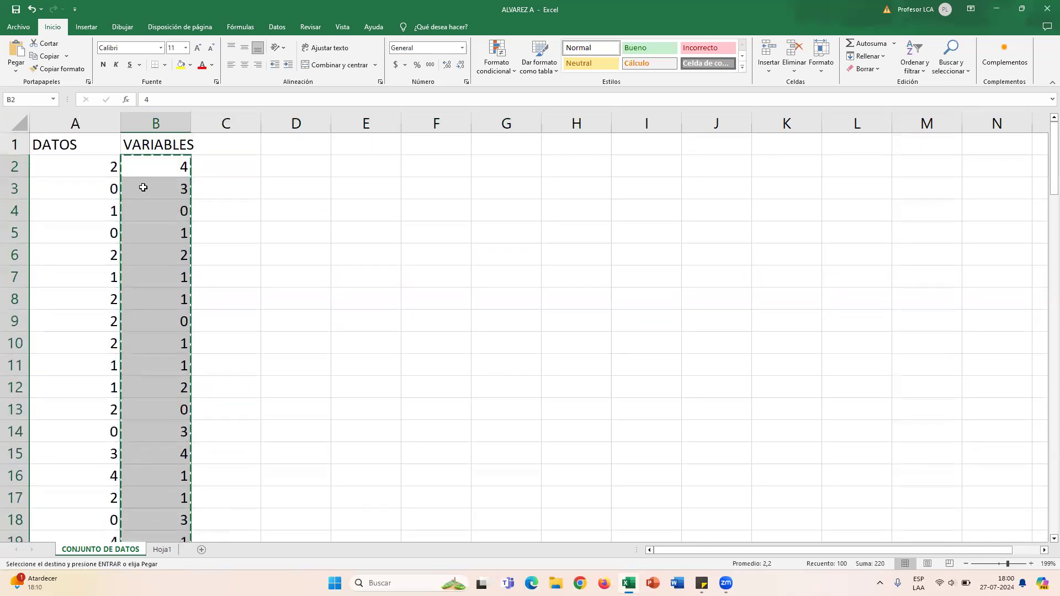
click(73, 155)
click(73, 165)
click(27, 53)
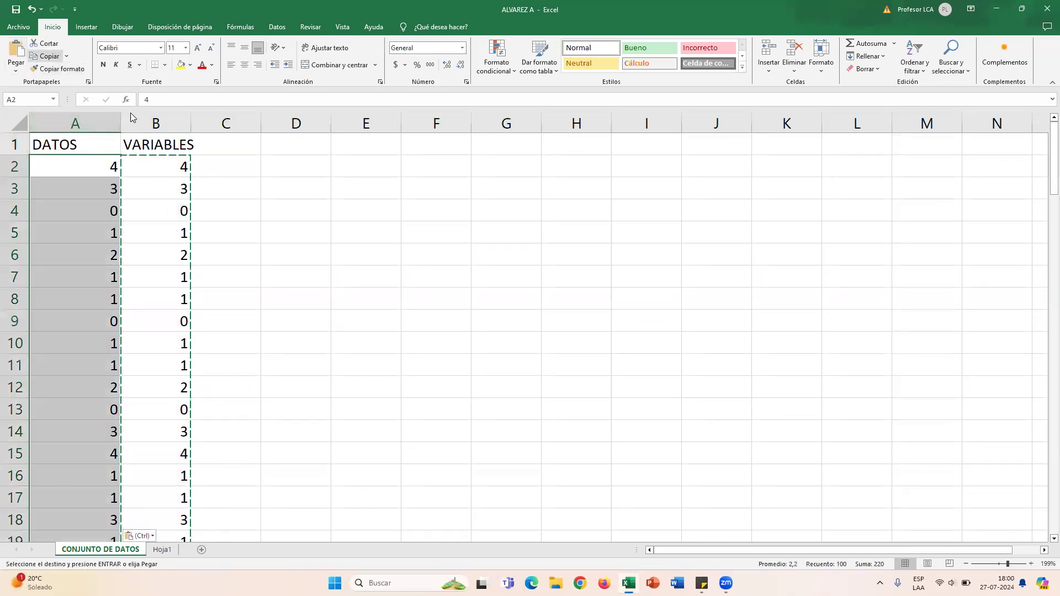
Step: Fit the widths of columns A and B to their headings, and center their contents vertically and horizontally
drag(121, 123, 79, 123)
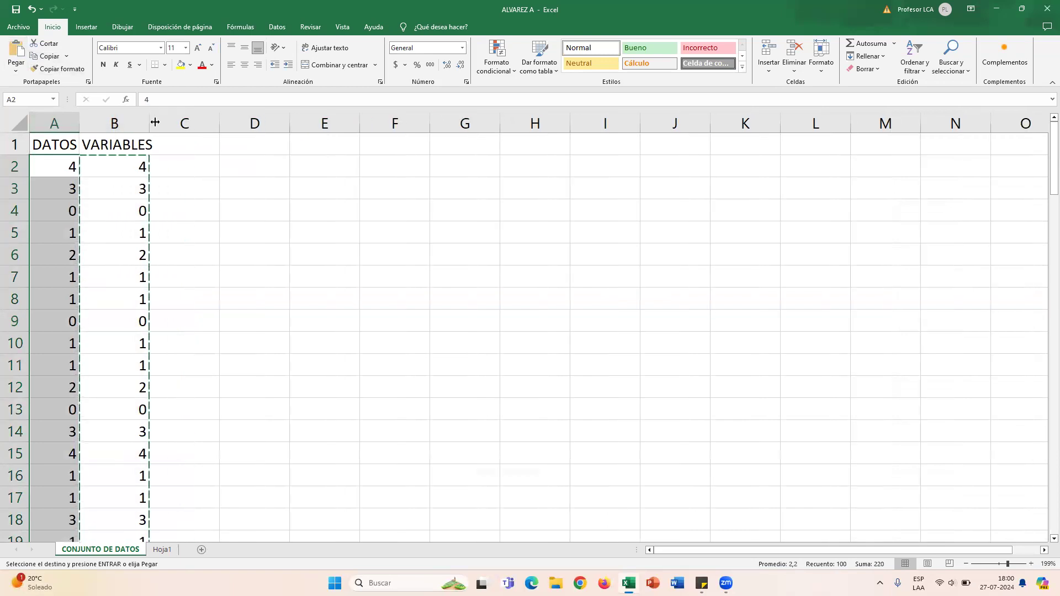
drag(156, 122, 164, 121)
drag(55, 119, 108, 117)
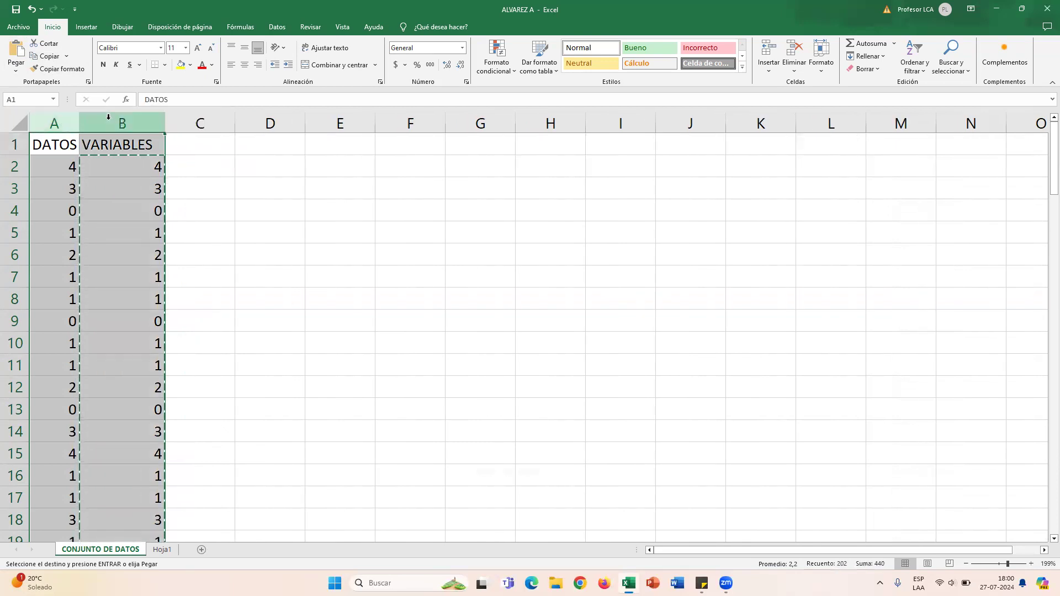
click(248, 49)
click(244, 64)
click(190, 207)
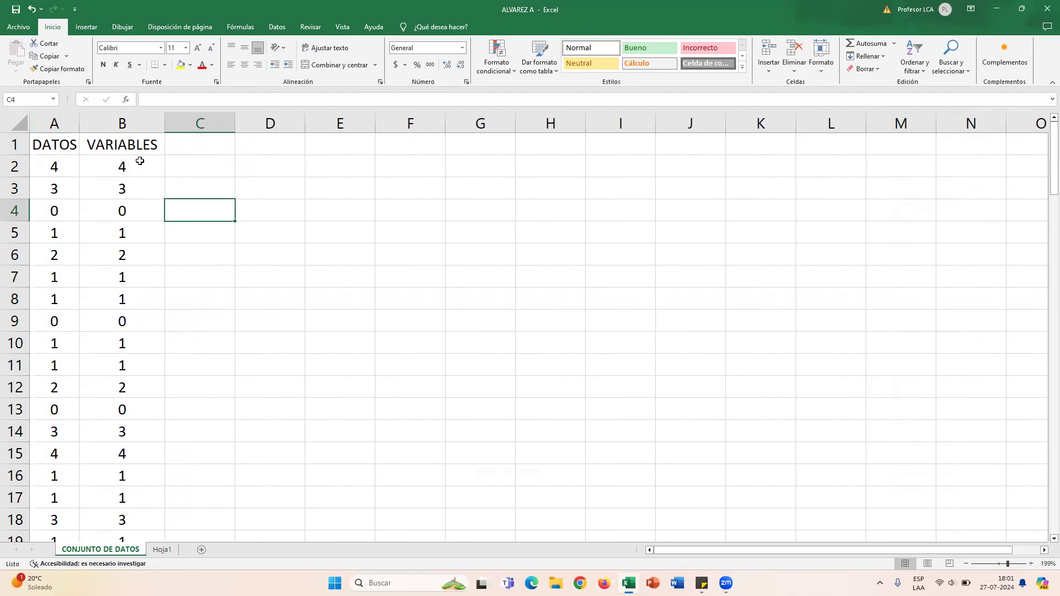
Step: Remove the duplicate values from B2:B101 in the VARIABLES column, continuing with the current selection only
drag(140, 161, 118, 521)
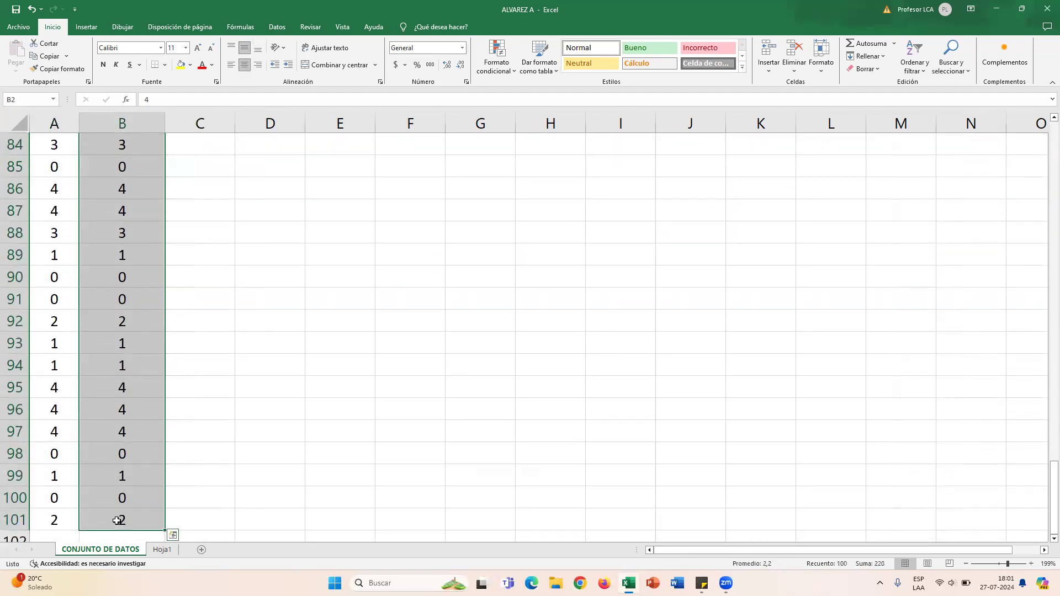
scroll(126, 421, up, 20)
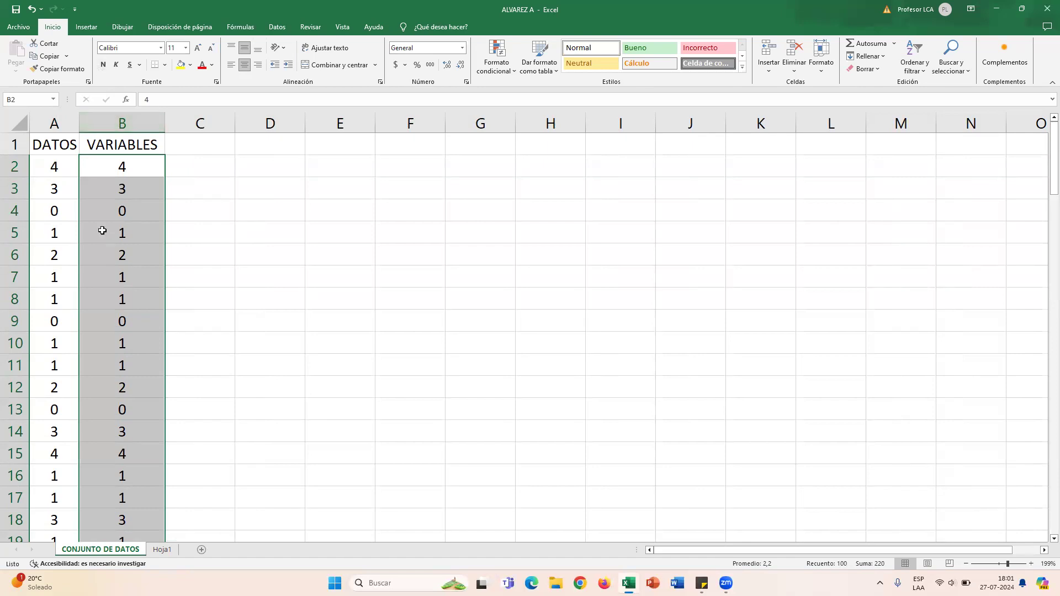
click(276, 27)
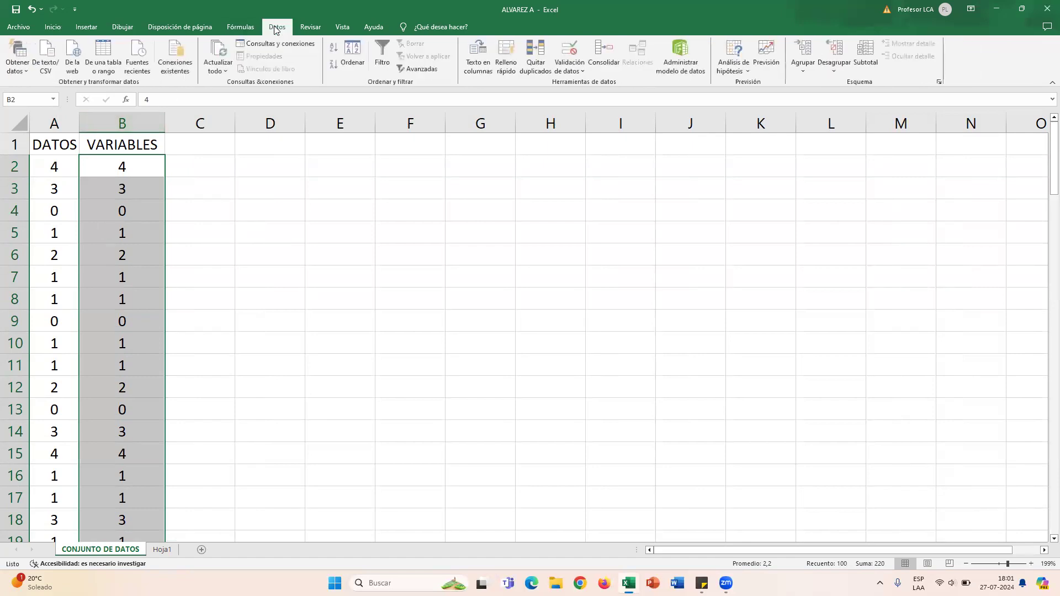
click(533, 63)
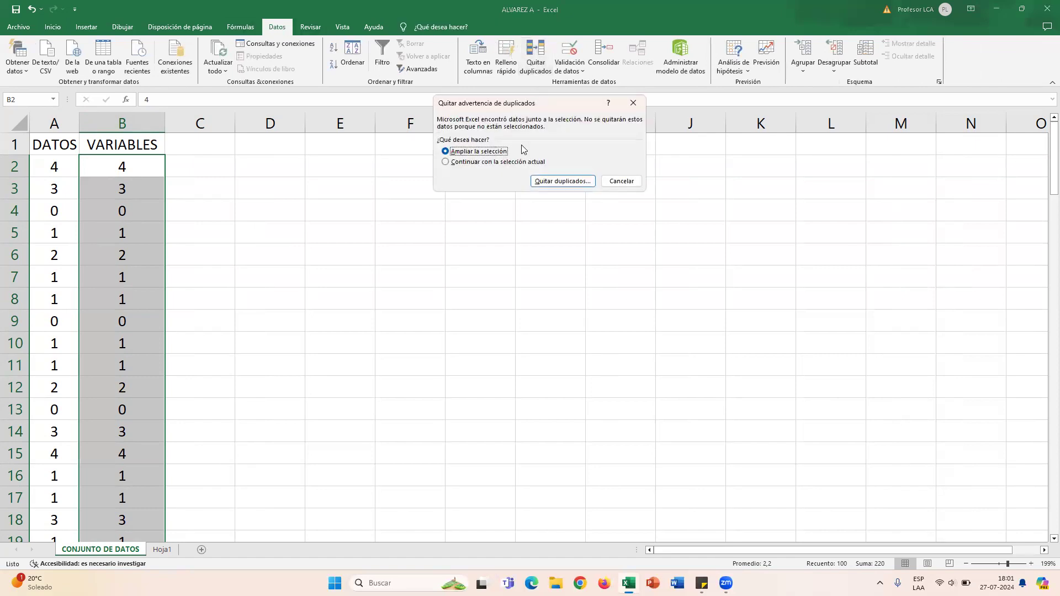
click(515, 164)
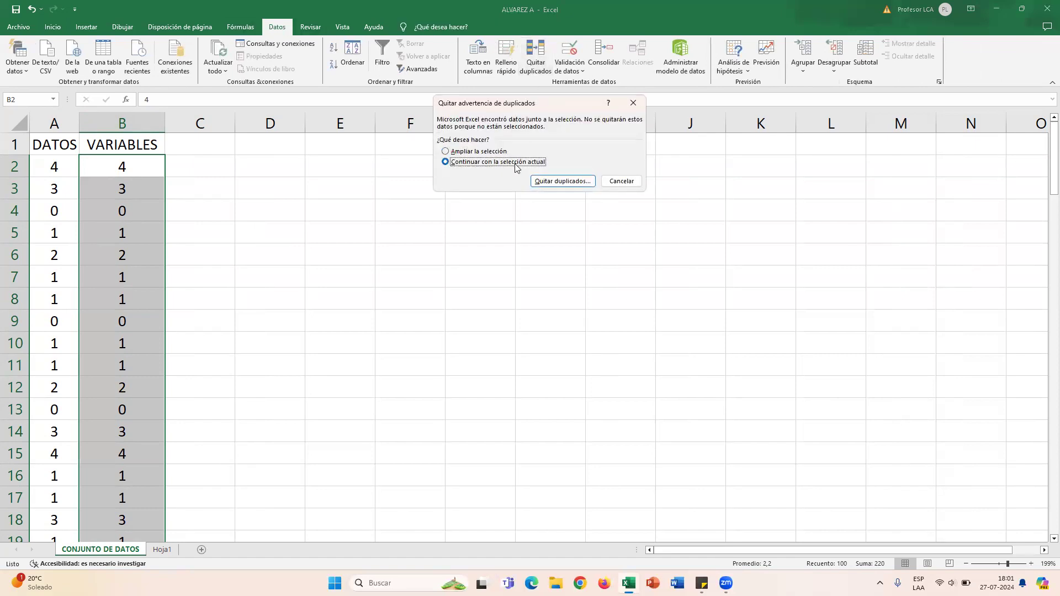
click(551, 184)
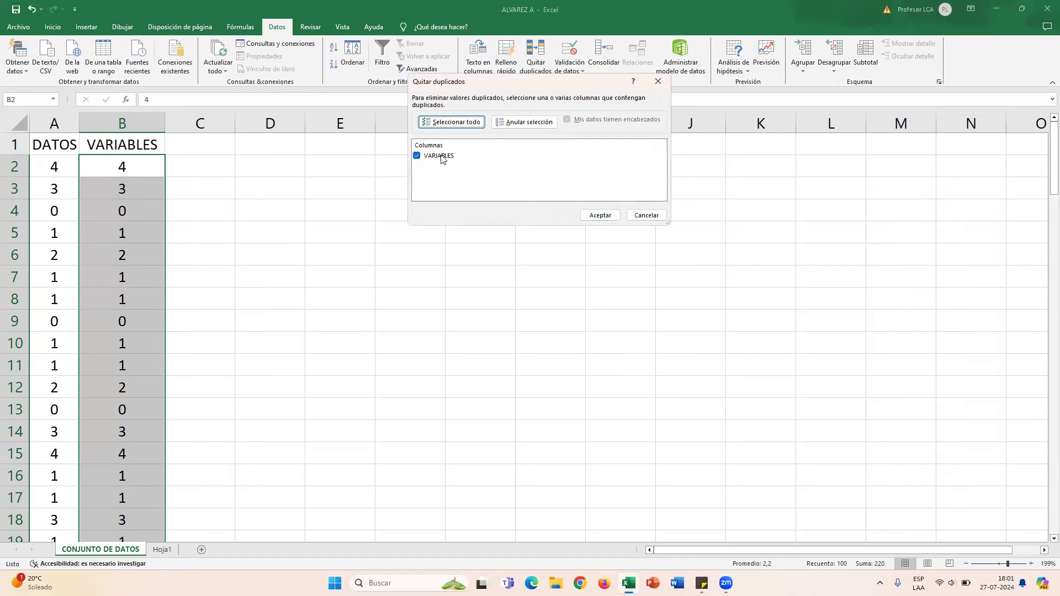
click(595, 216)
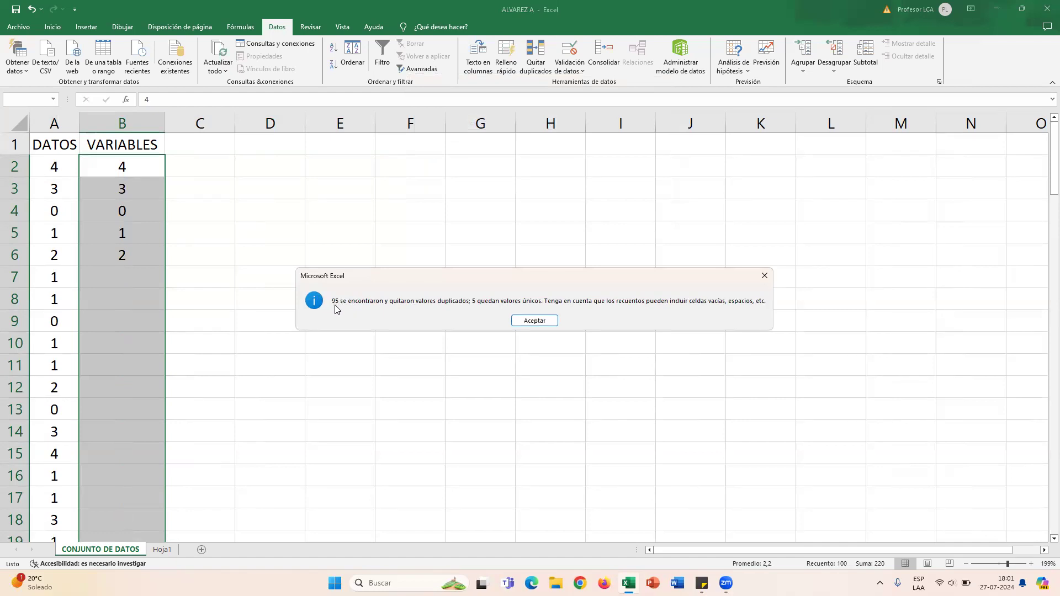
click(522, 321)
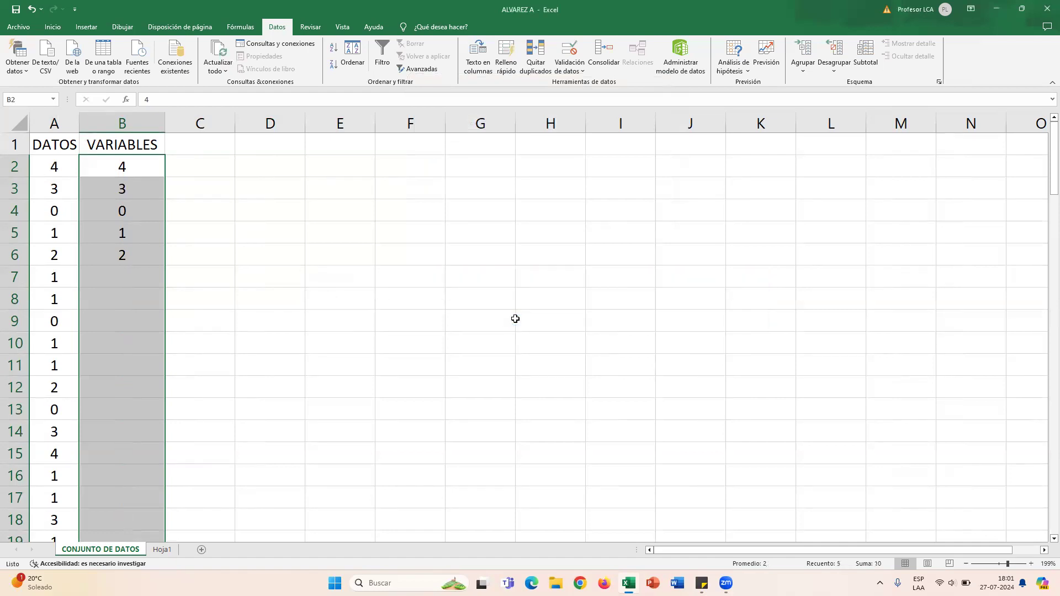
Step: Sort the distinct values in B2:B6 in ascending order, continuing with the current selection only
click(113, 252)
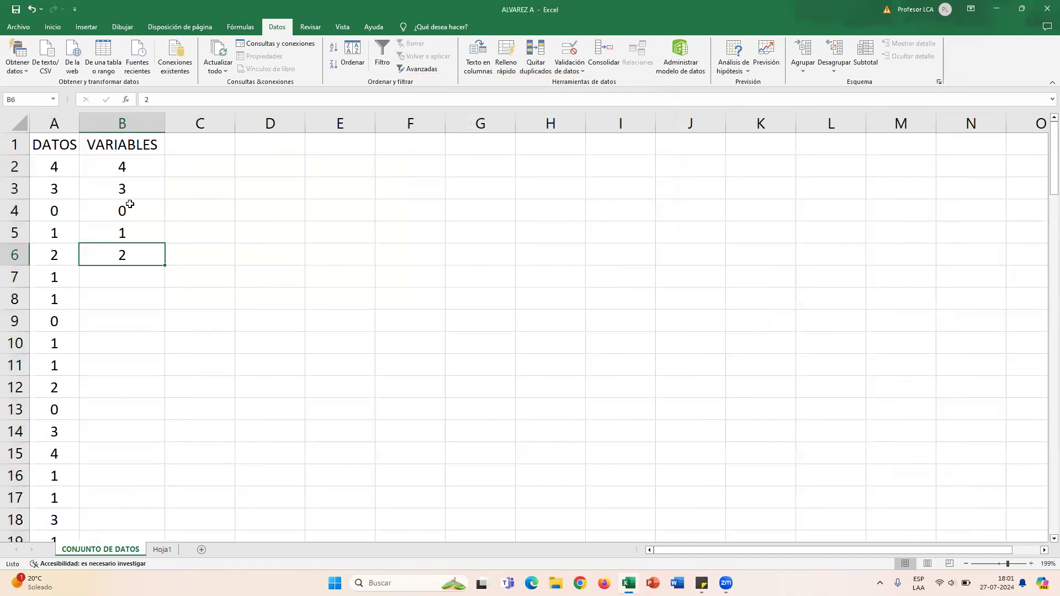
drag(141, 168, 138, 260)
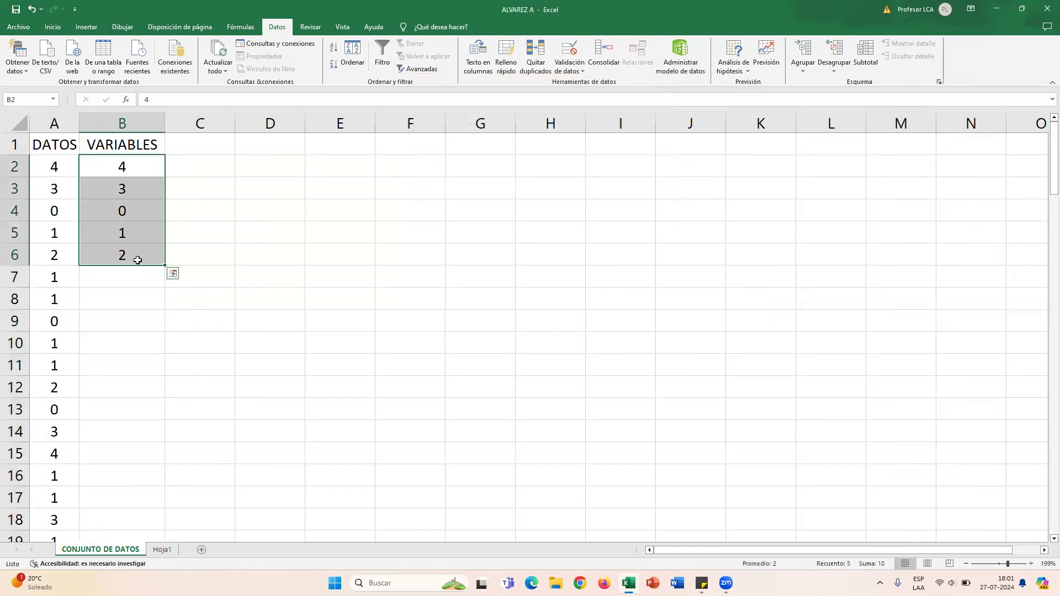
click(334, 51)
click(465, 163)
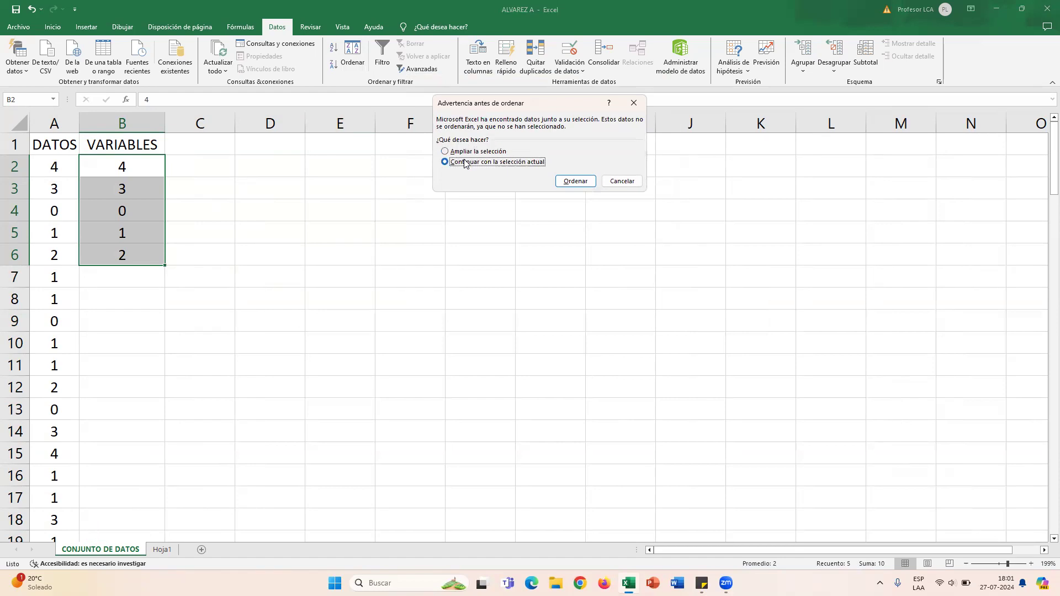
click(575, 181)
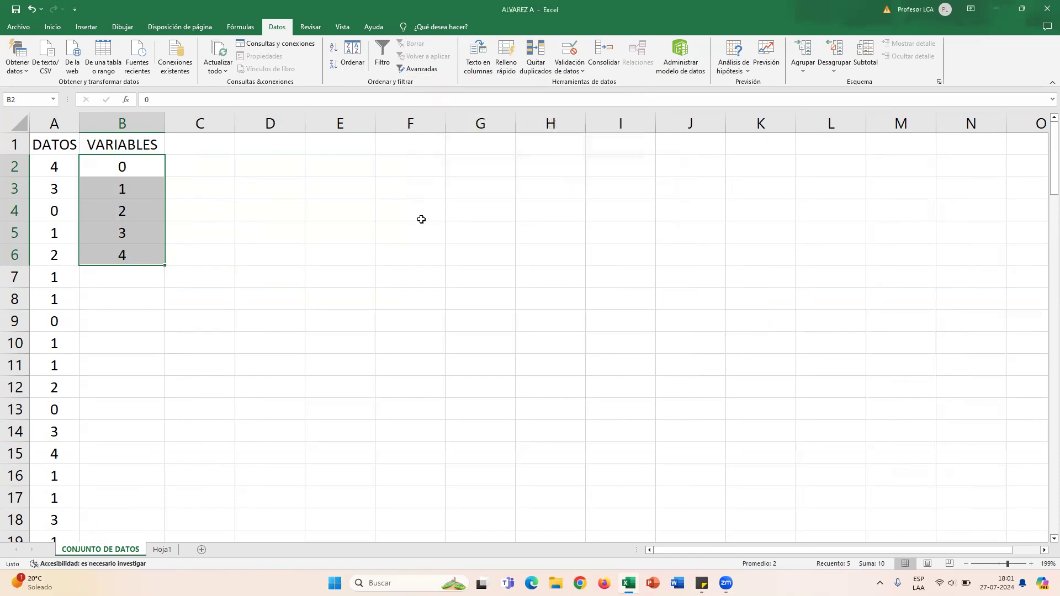
click(172, 274)
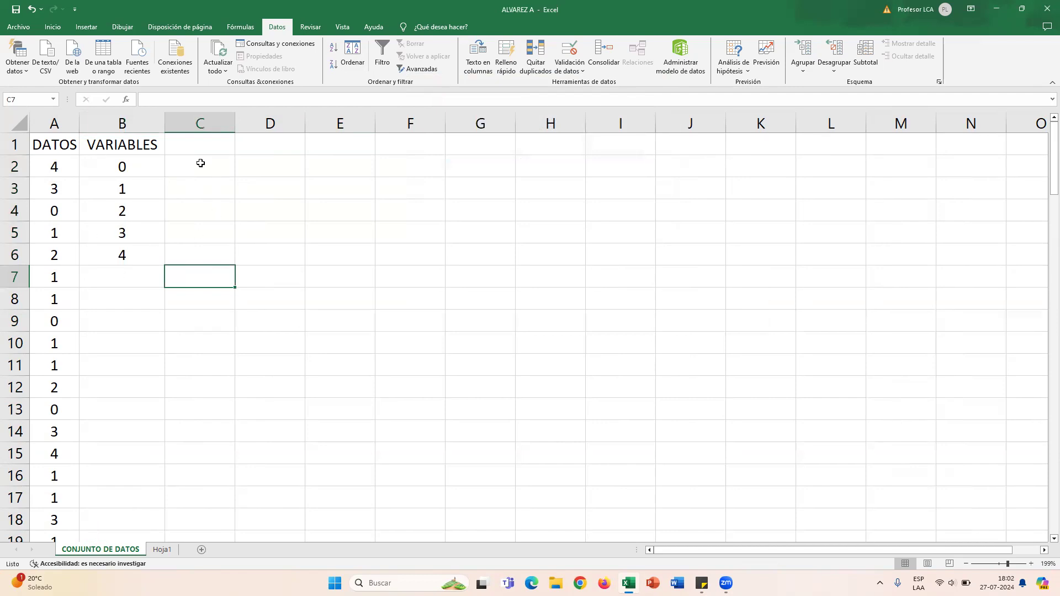
Step: Enter the headings MODA, MEDIANA and PROMEDIO in cells C1, D1 and E1
click(223, 146)
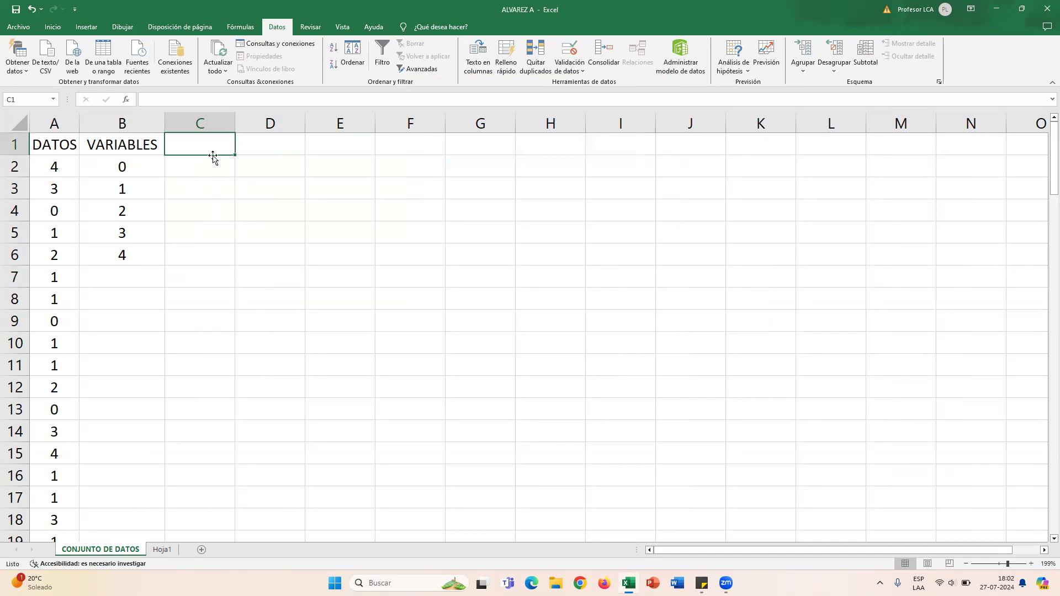
text(MODA)
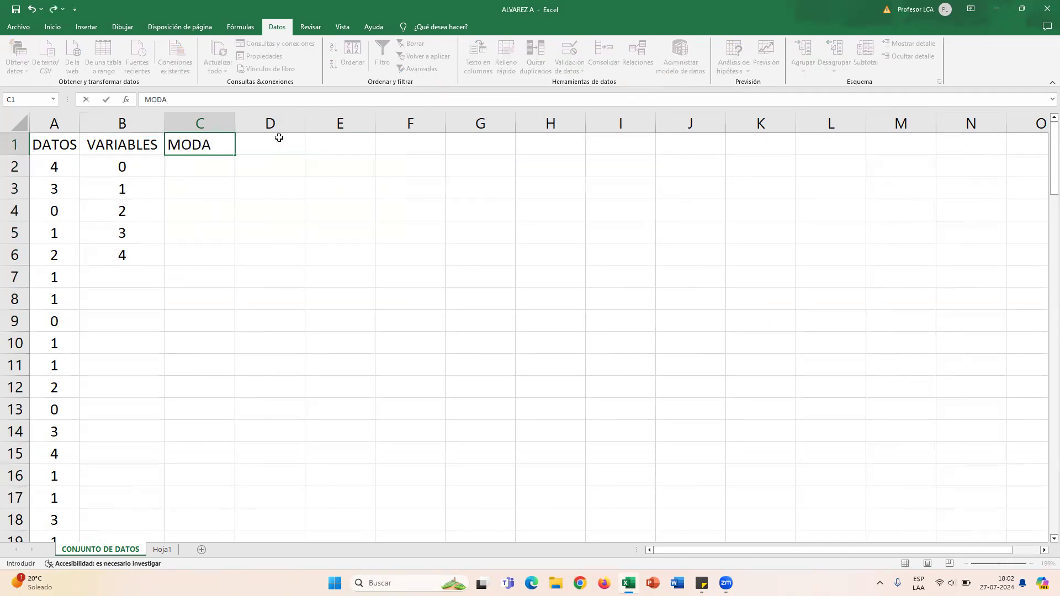
click(252, 143)
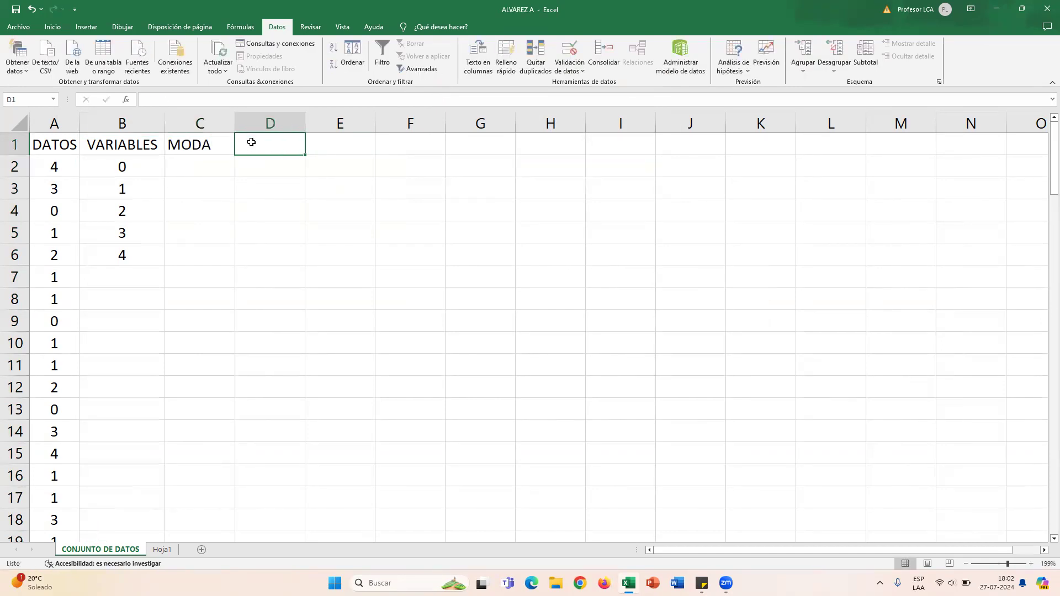
text(MEDIANA)
click(330, 142)
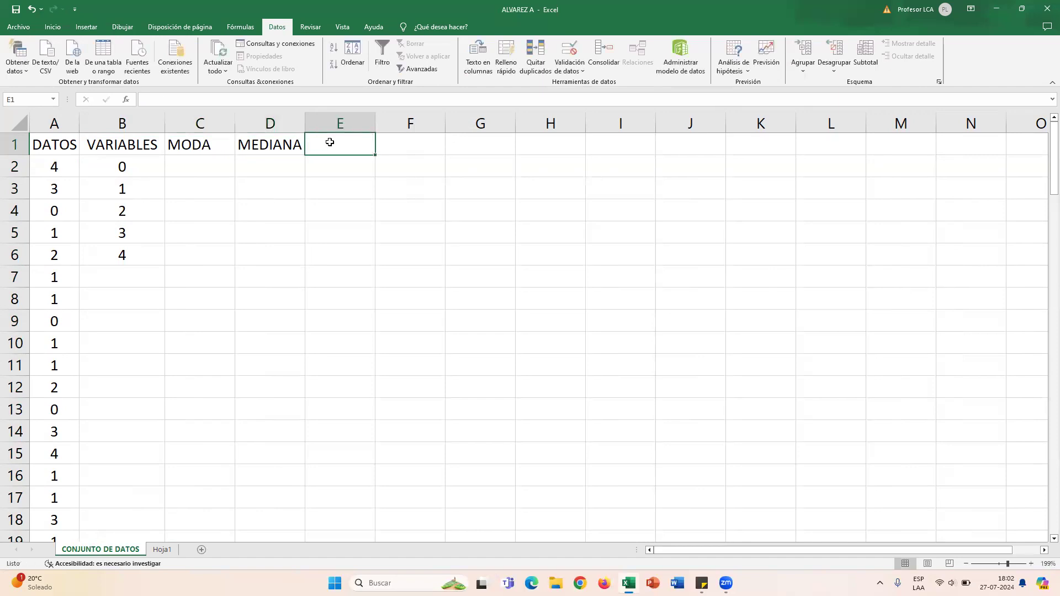
text(PROMEDIO)
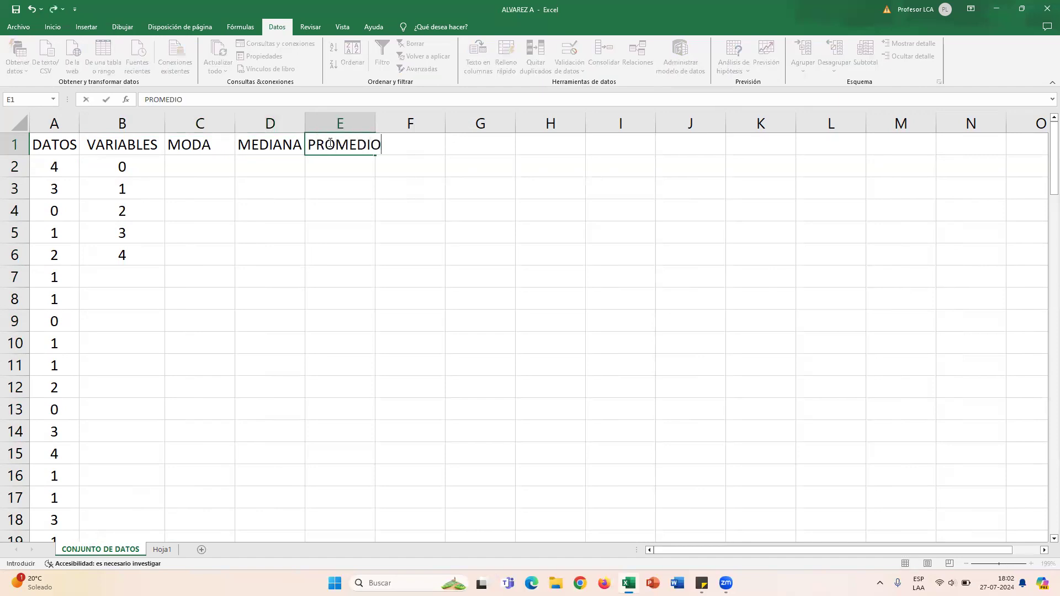
click(388, 169)
Step: Enter the headings DES. MEDIA, DES. ESTANDAR and VARIANZA in cells F1, G1 and H1
click(426, 146)
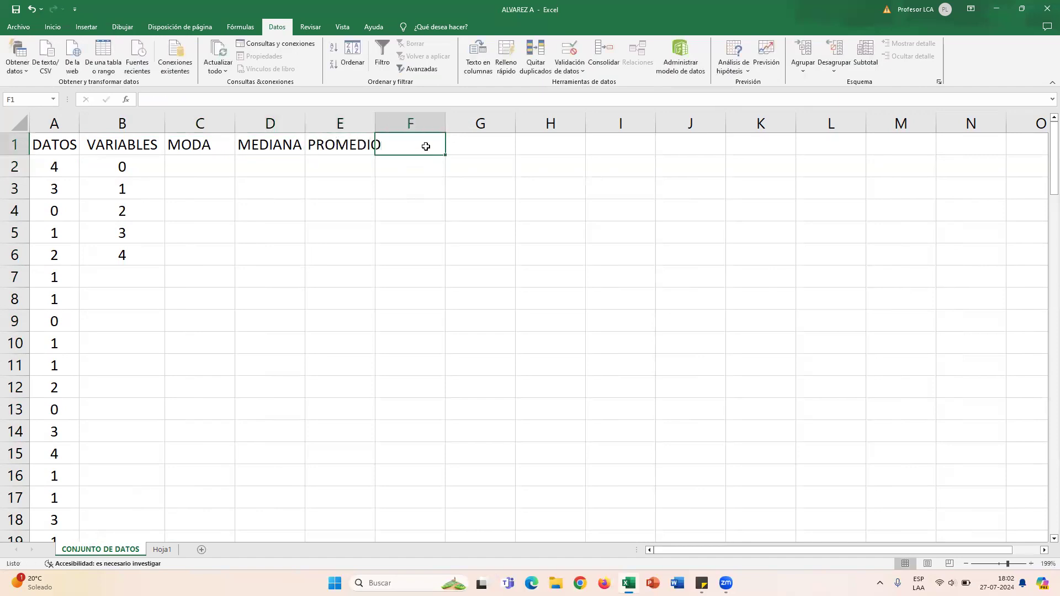
text(DES)
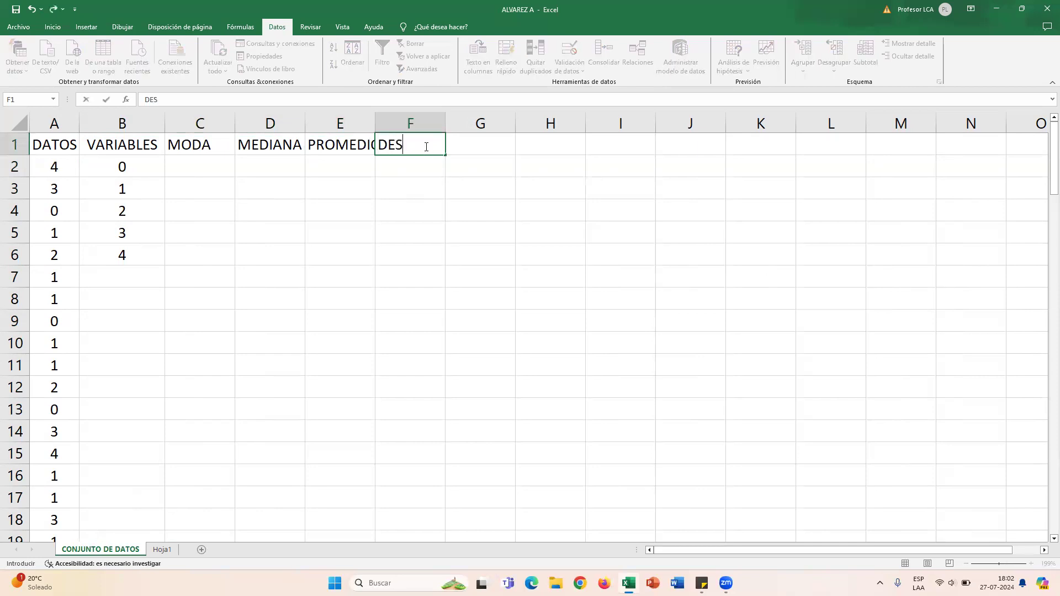
text(. MEDIA)
click(478, 204)
click(495, 144)
text(D)
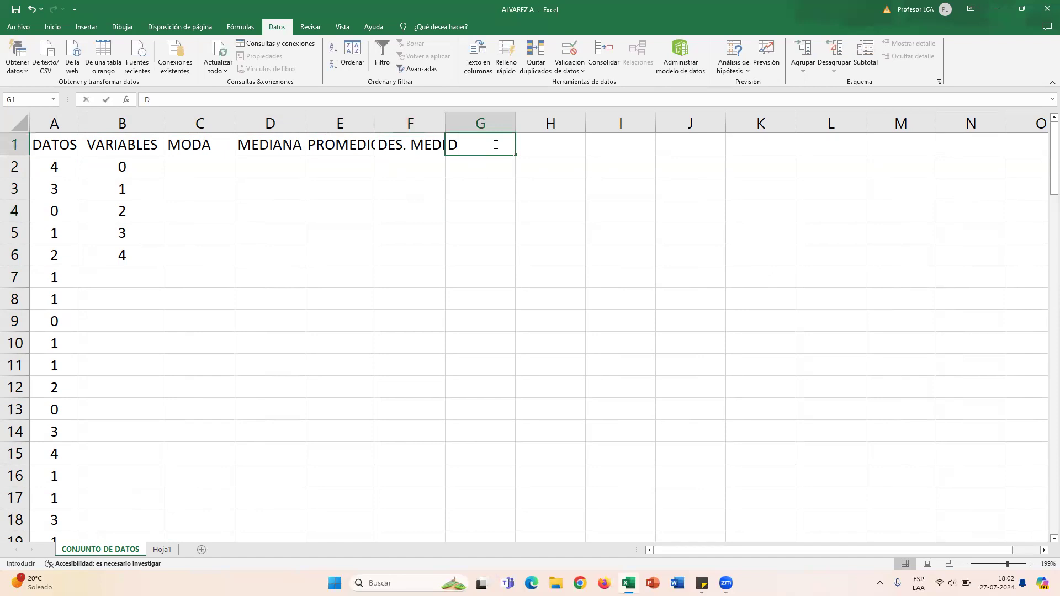
text(ES. ESTANDAR)
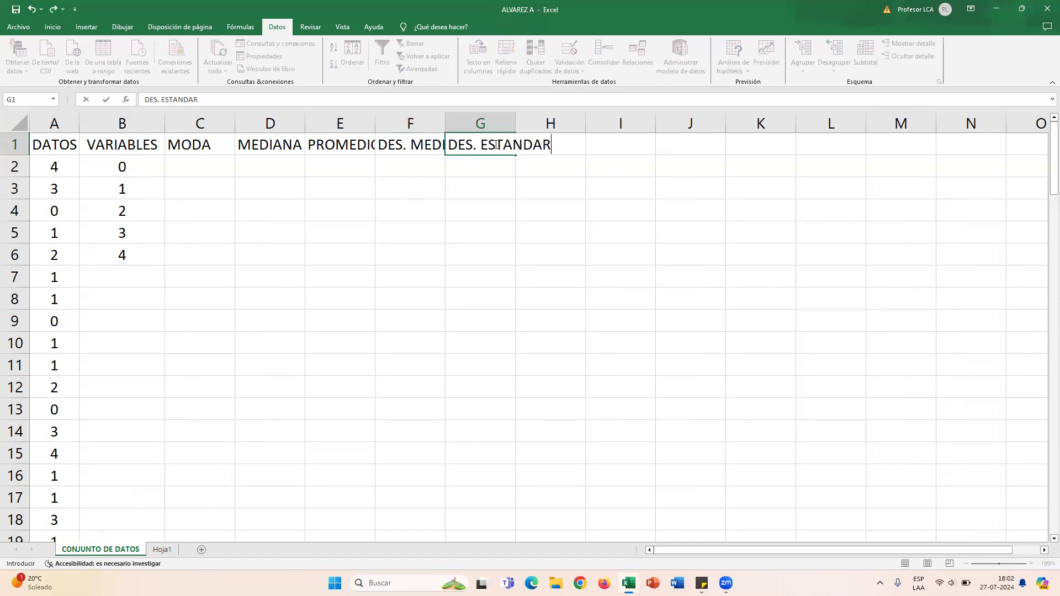
click(537, 205)
click(571, 145)
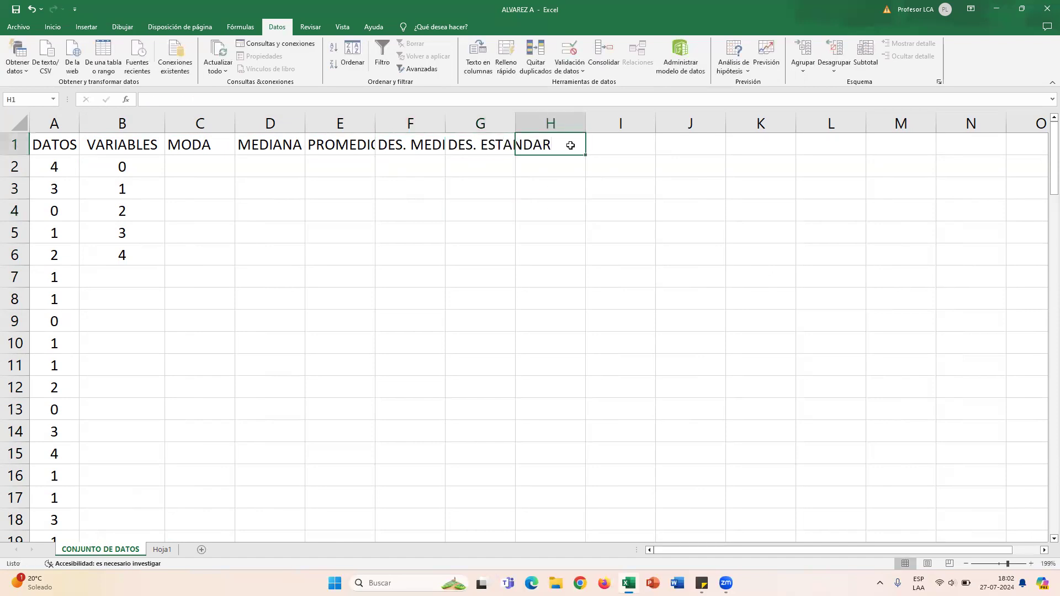
text(VARIA)
text(NZA)
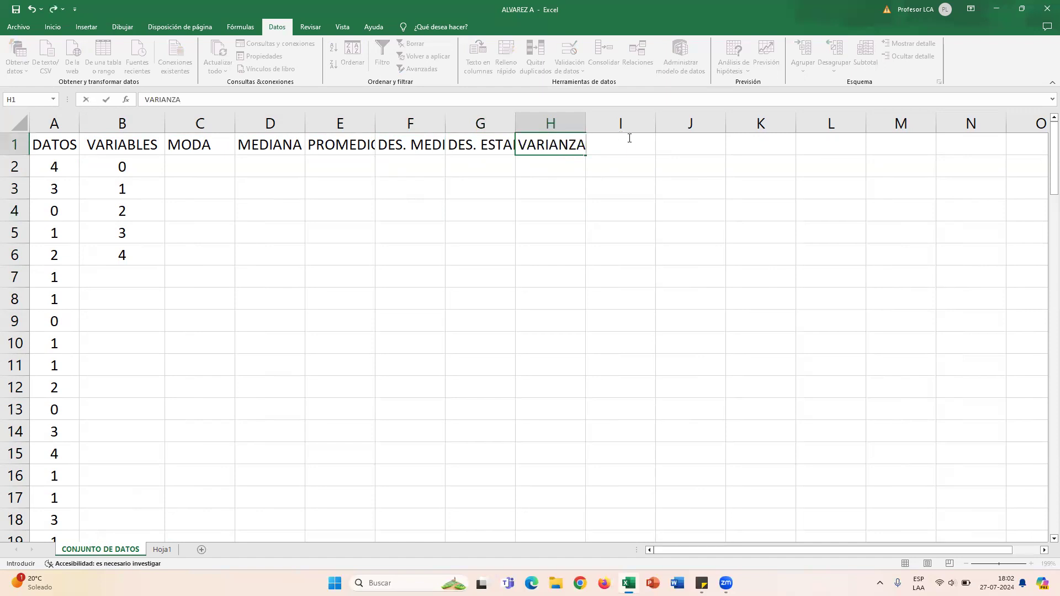
click(650, 186)
Step: Enter the headings MÁXIMO, MÍNIMO and RANGO in cells I1, J1 and K1
click(638, 140)
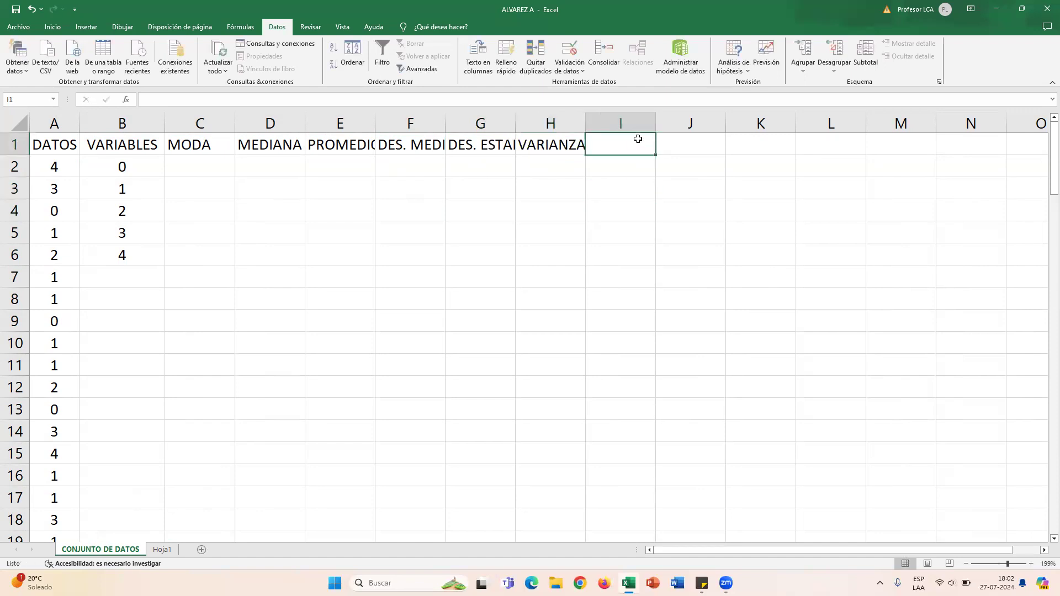
text(MÁXIMO)
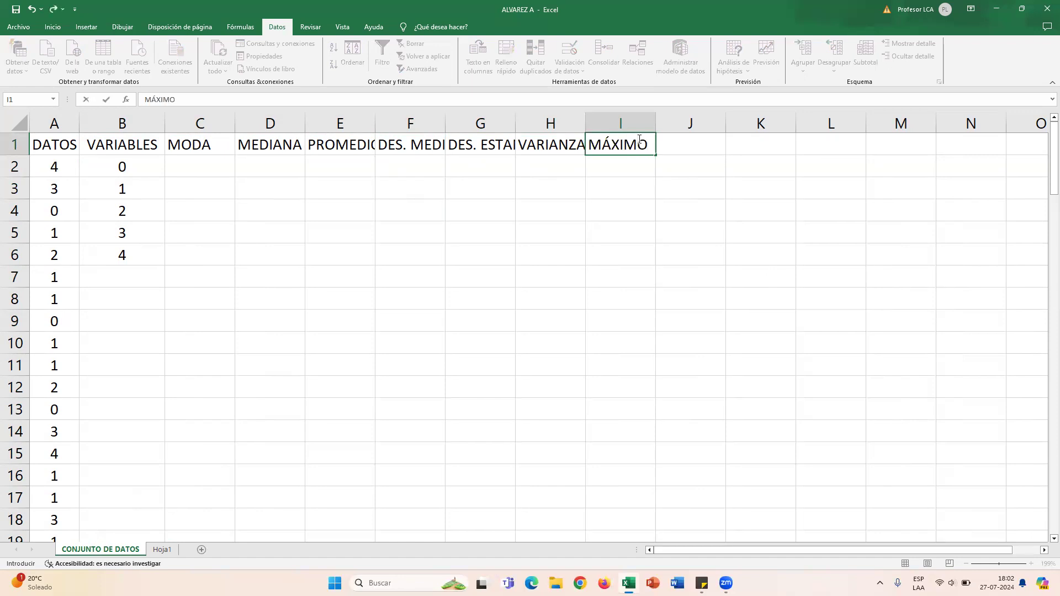
click(663, 167)
click(700, 147)
text(MÍNIMO)
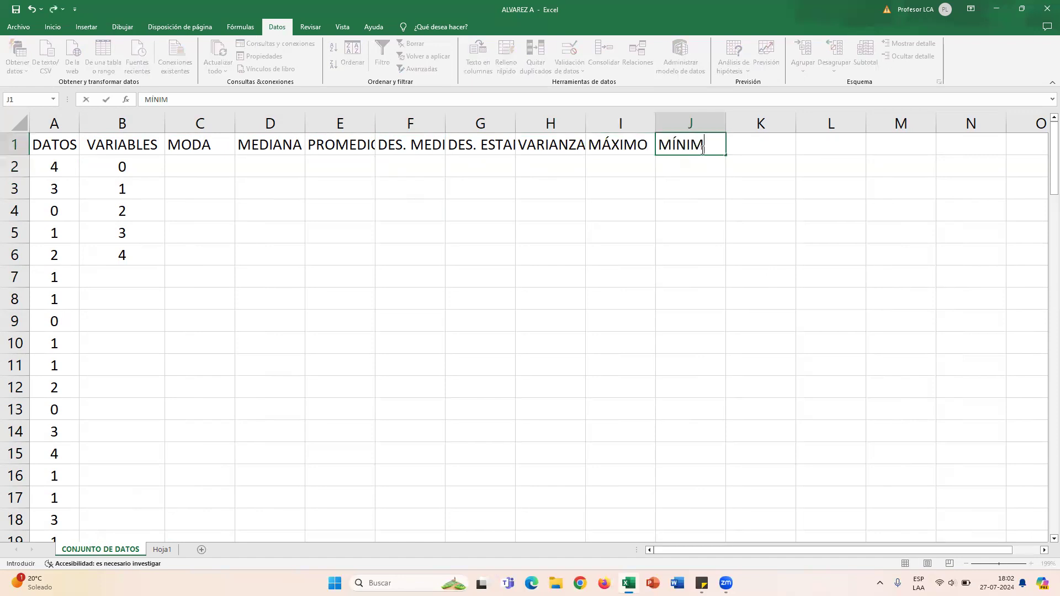
click(763, 150)
text(RANGO)
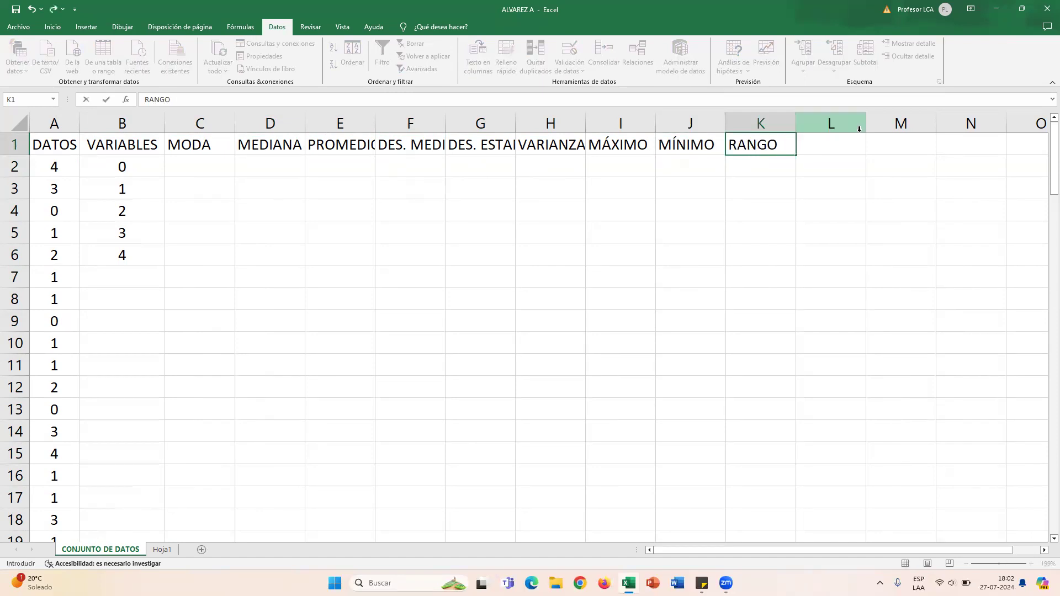
Step: Enter the headings CUARTIL 1, CUARTIL 2 and CUARTIL 3 in cells L1, M1 and N1
click(819, 144)
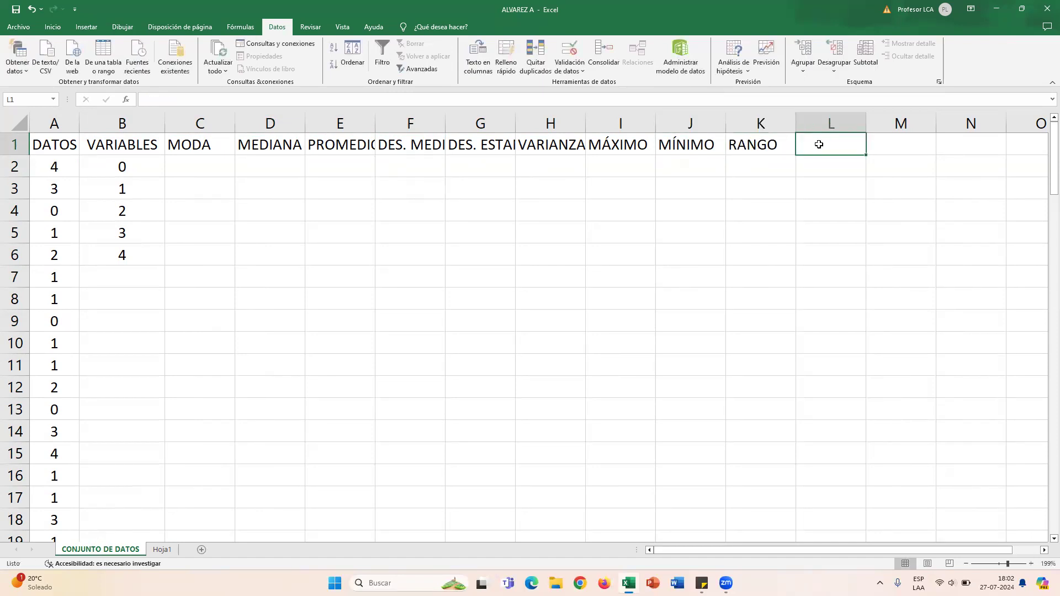
text(CUARTIL )
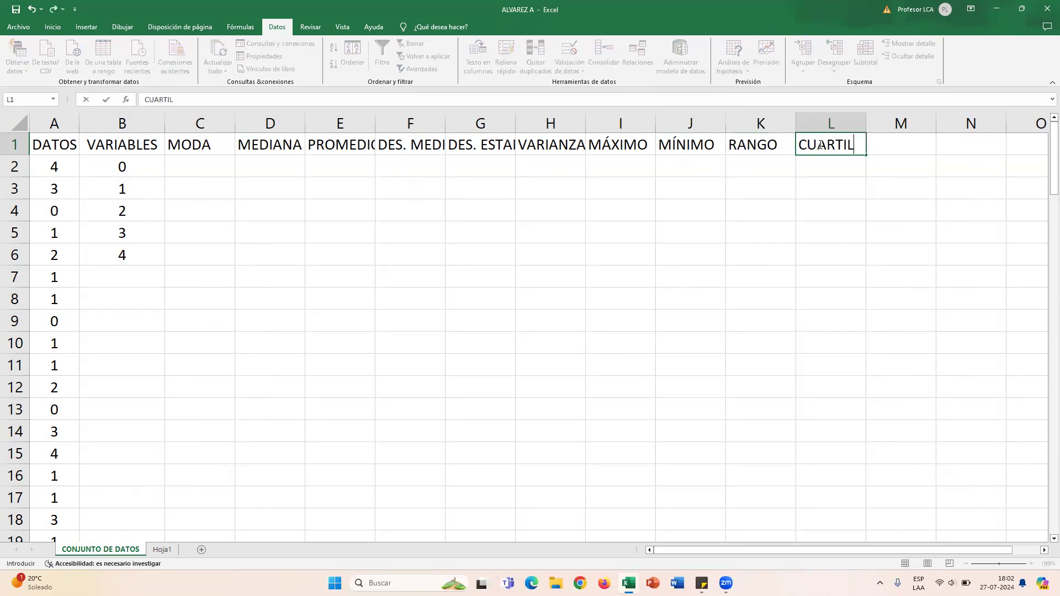
text(1)
click(902, 187)
click(913, 143)
text(CUARTIL)
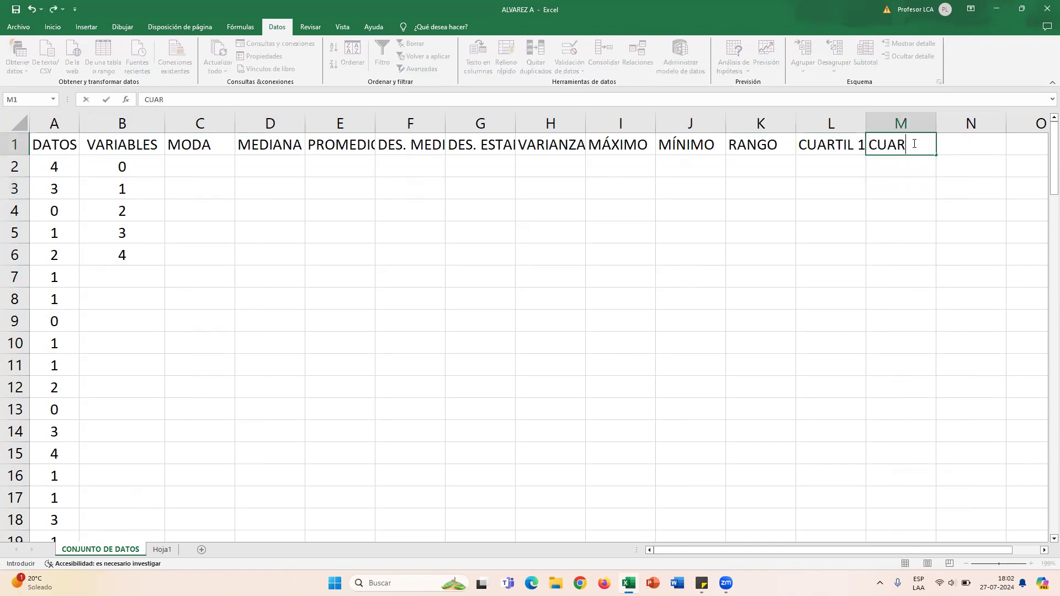
text( 1+)
key(BackSpace)
key(BackSpace)
key(BackSpace)
text(2)
click(967, 191)
click(966, 141)
text(CUARTI)
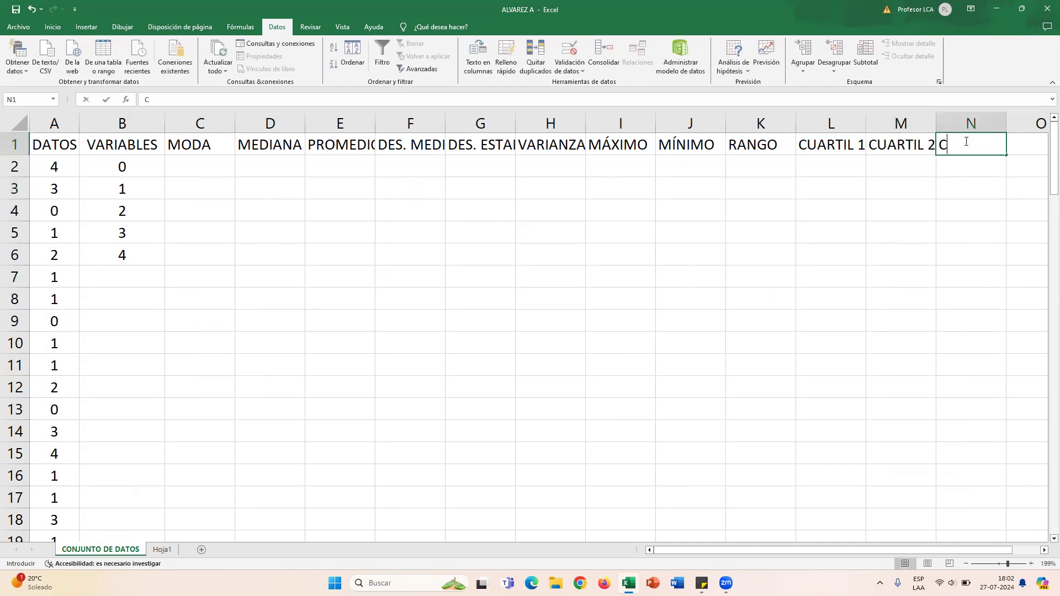
text(L 3)
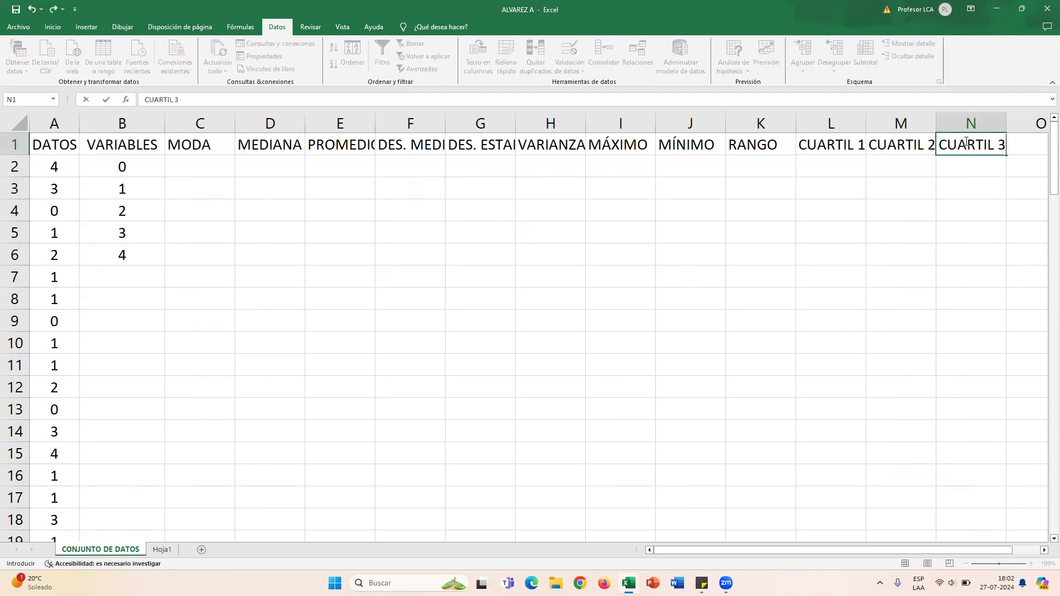
click(617, 261)
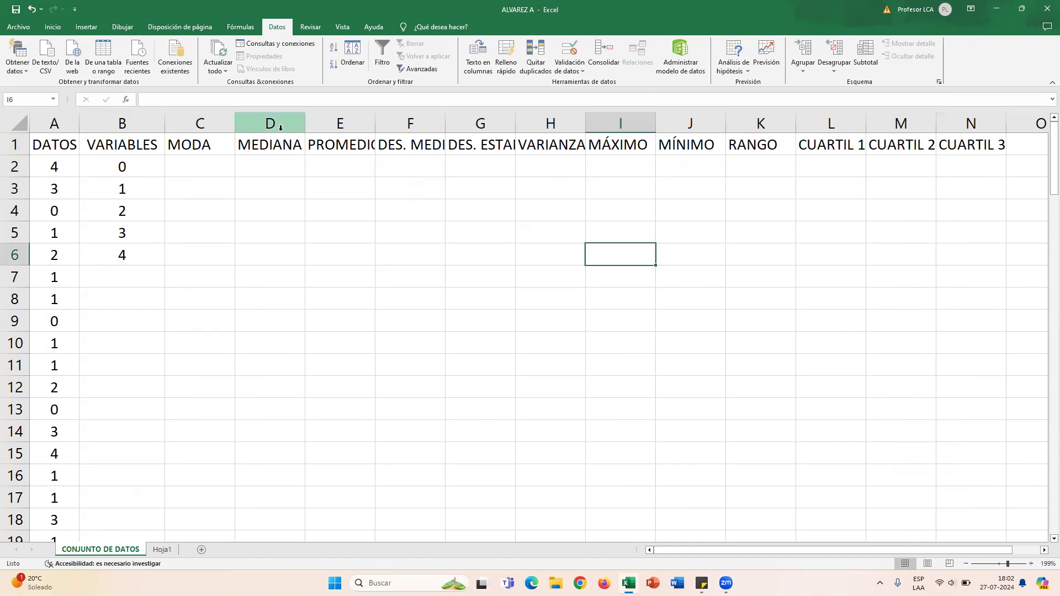
click(378, 144)
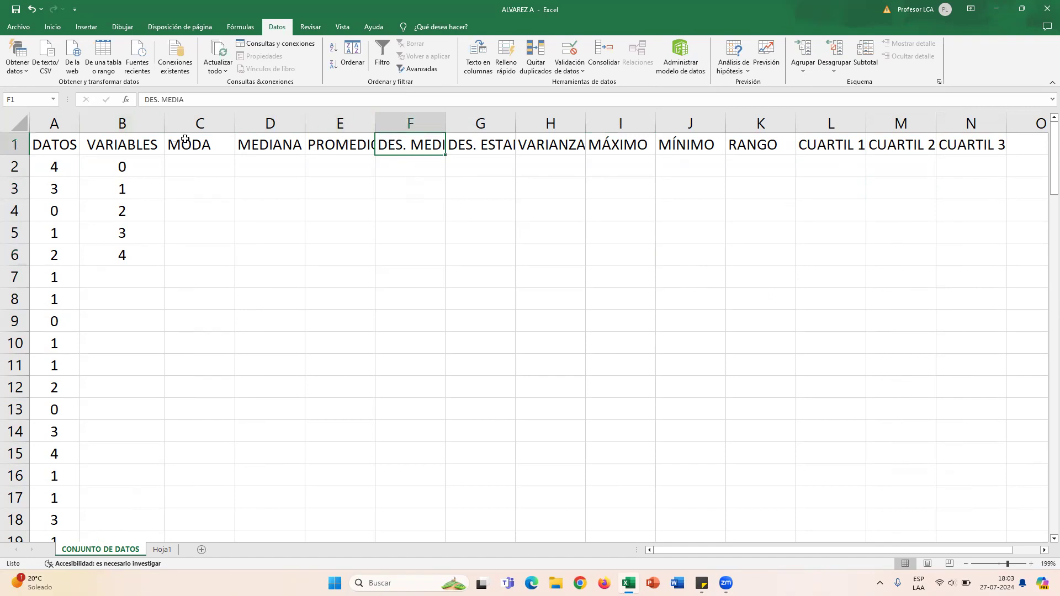
Step: Fit the row 1 headings by narrowing column C, widening columns E and G, and wrapping the text in F1 and G1
drag(230, 121, 216, 121)
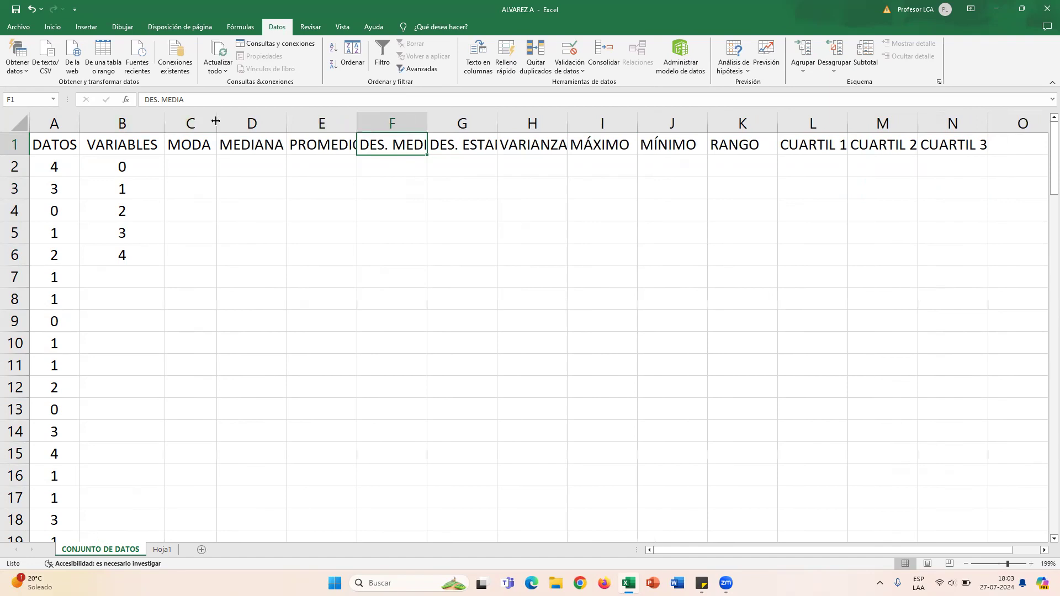
mouse_move(356, 122)
mouse_down()
mouse_move(372, 122)
mouse_move(362, 121)
mouse_up()
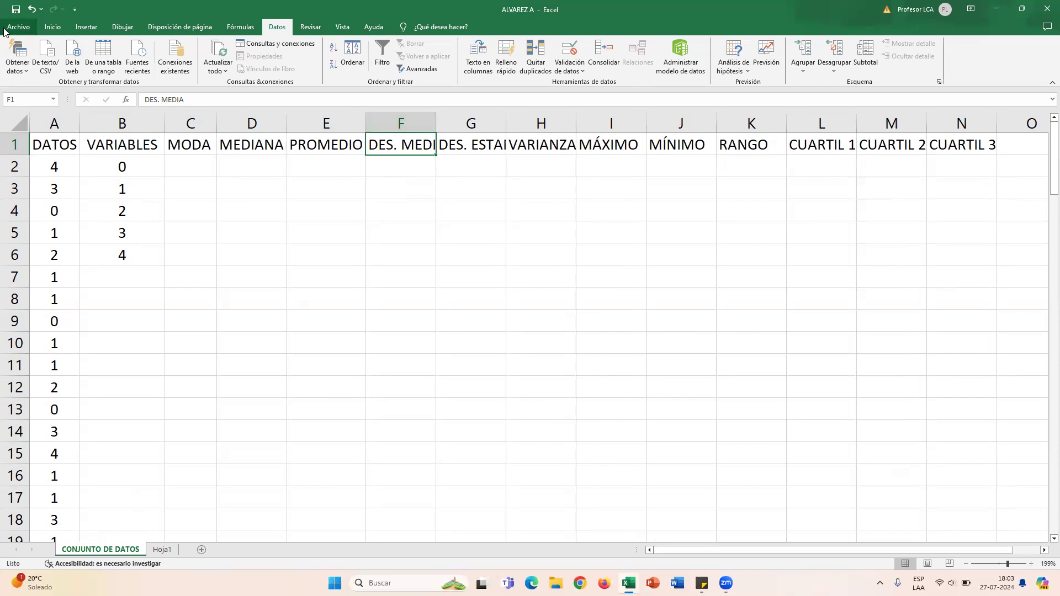
click(52, 27)
click(327, 52)
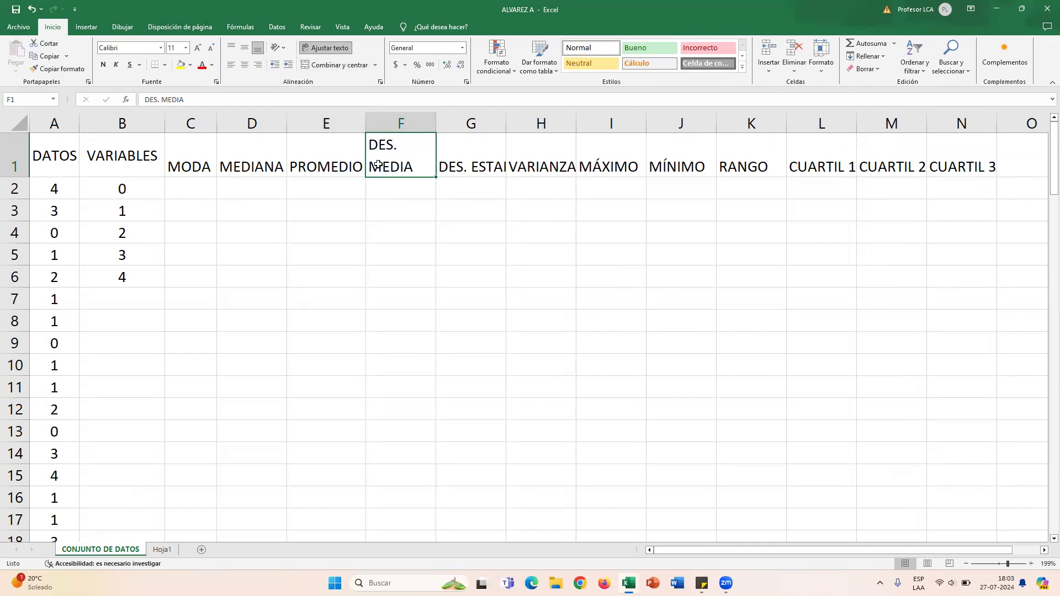
click(471, 161)
click(334, 48)
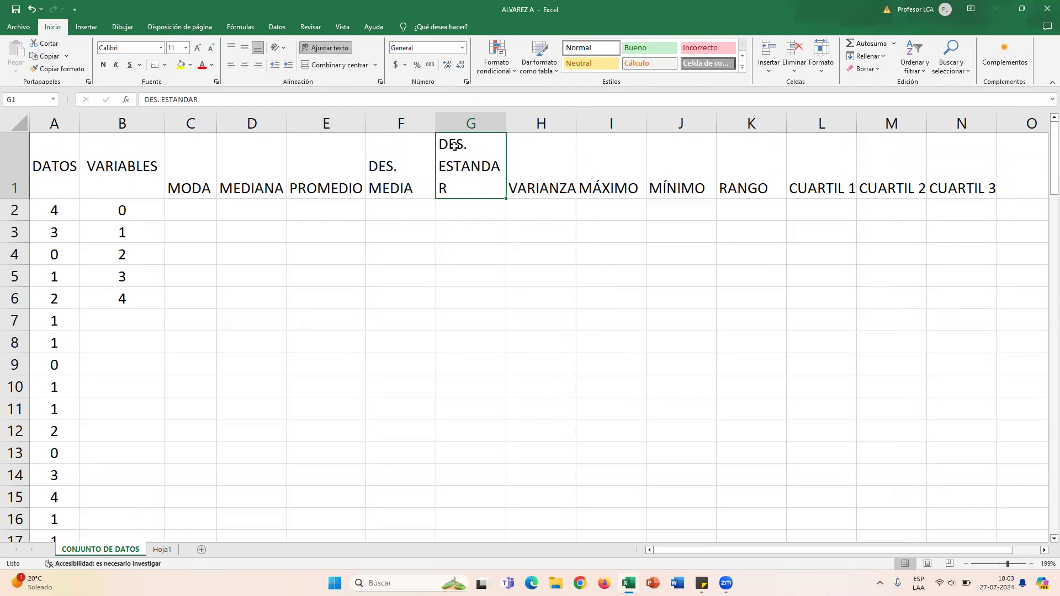
drag(506, 124, 518, 124)
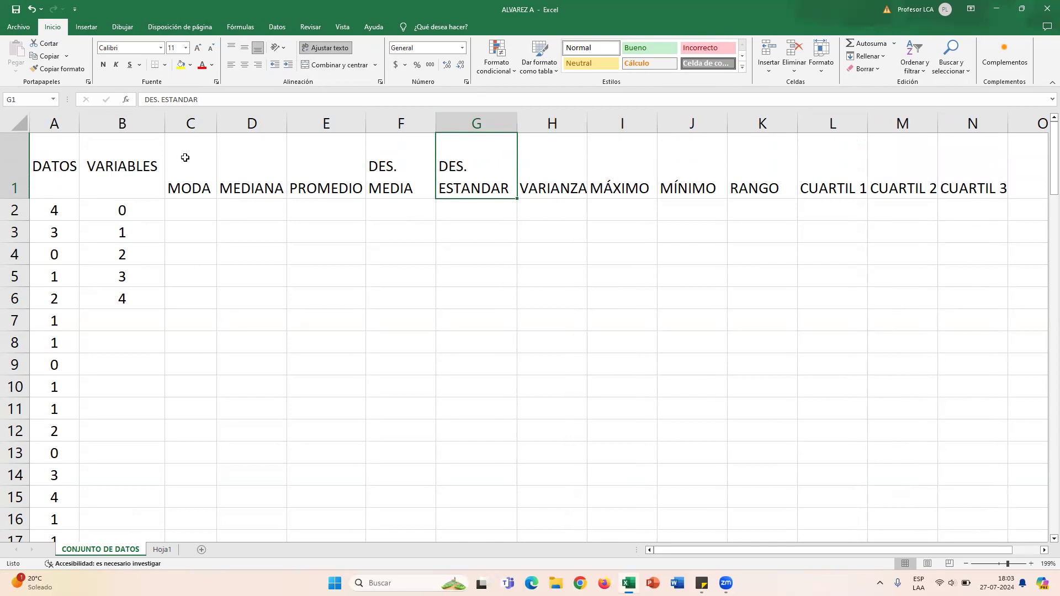
Step: Center the contents of columns C through N both vertically and horizontally
drag(185, 158, 982, 201)
click(104, 189)
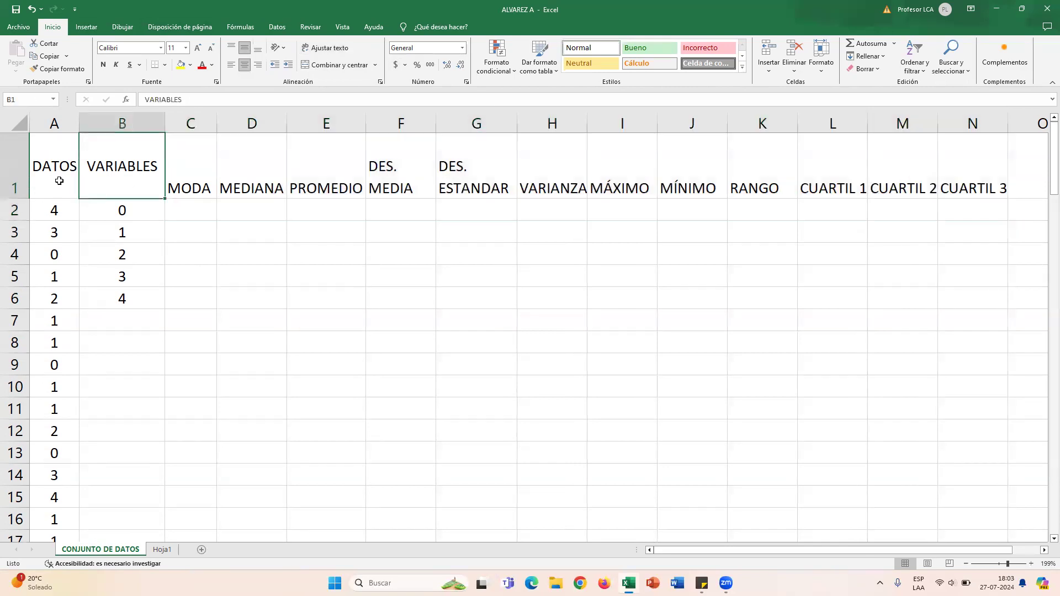
drag(188, 123, 969, 135)
click(764, 255)
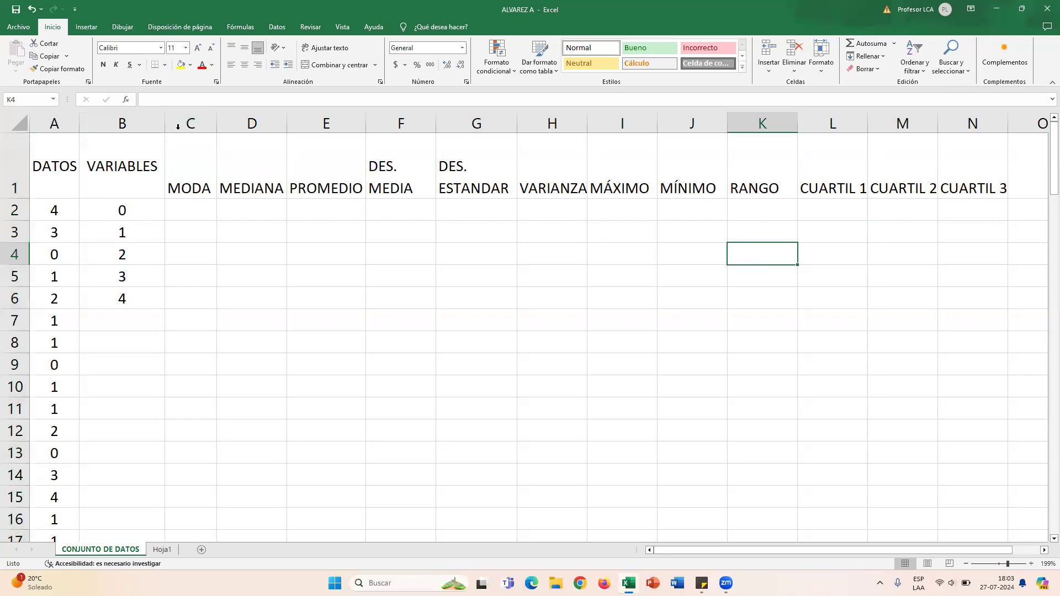
drag(185, 121, 943, 156)
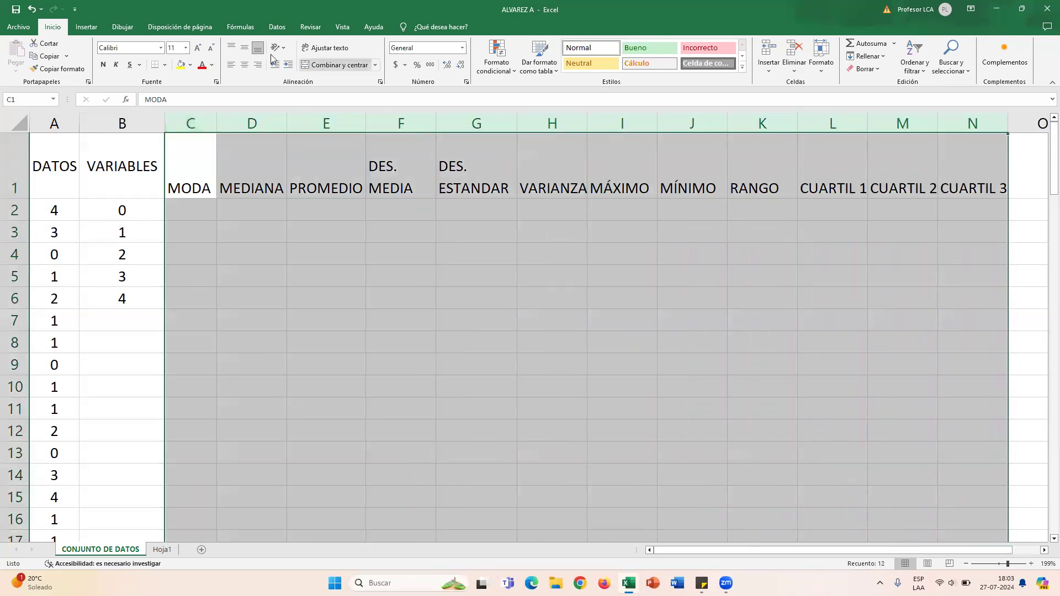
click(244, 47)
click(243, 65)
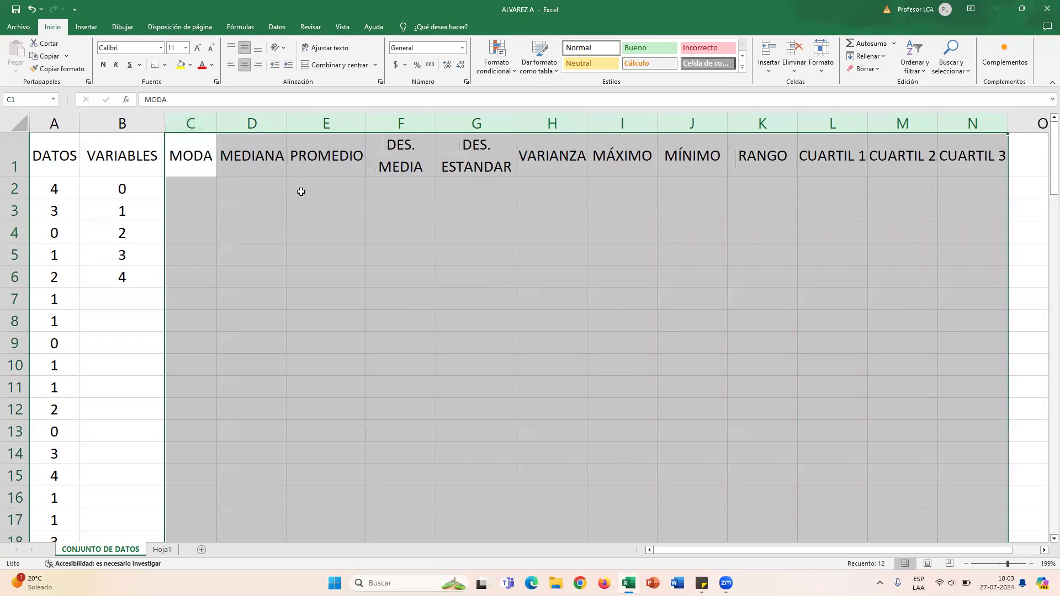
click(299, 192)
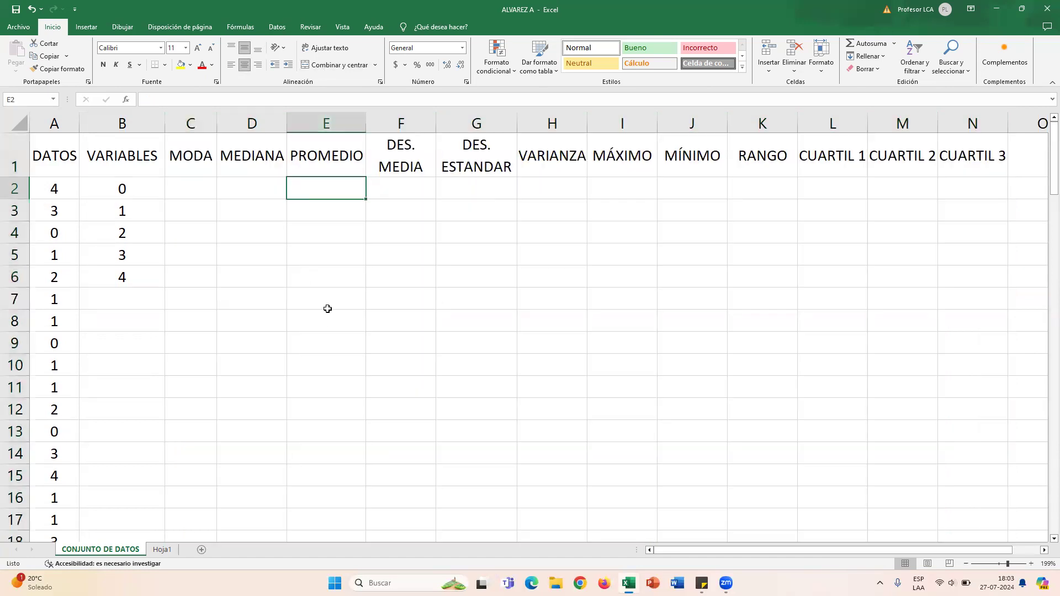
Step: Apply all borders to the statistics headings and the row beneath them, C1:N2
drag(193, 153, 948, 179)
click(164, 65)
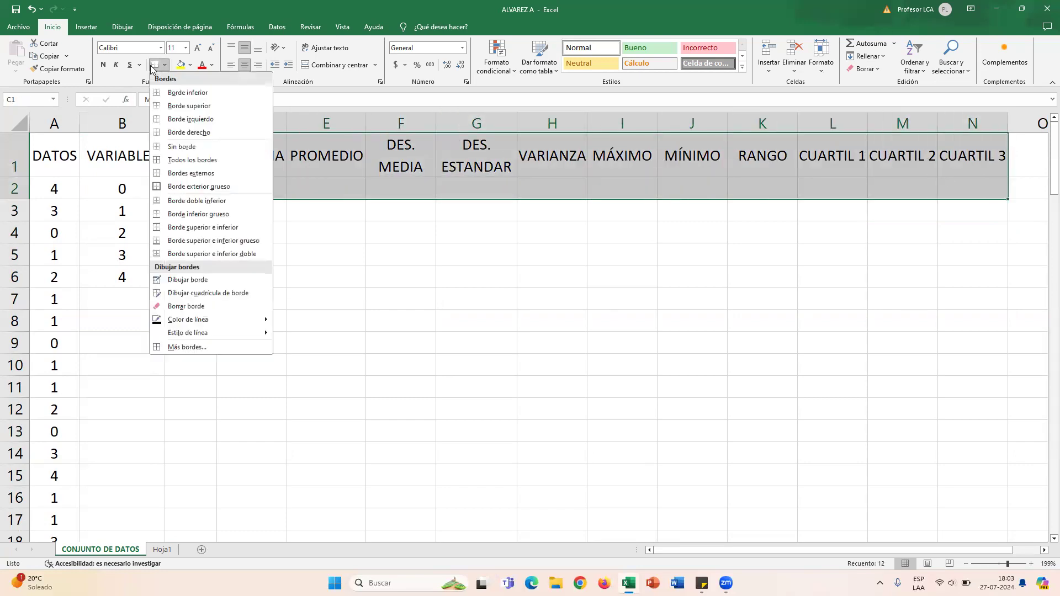
click(196, 159)
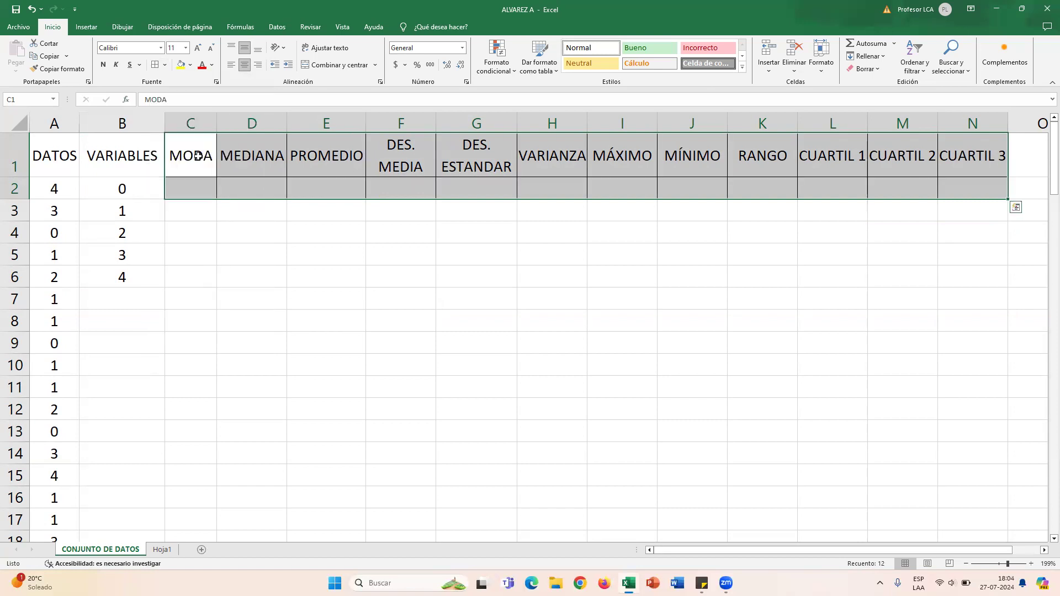
click(323, 255)
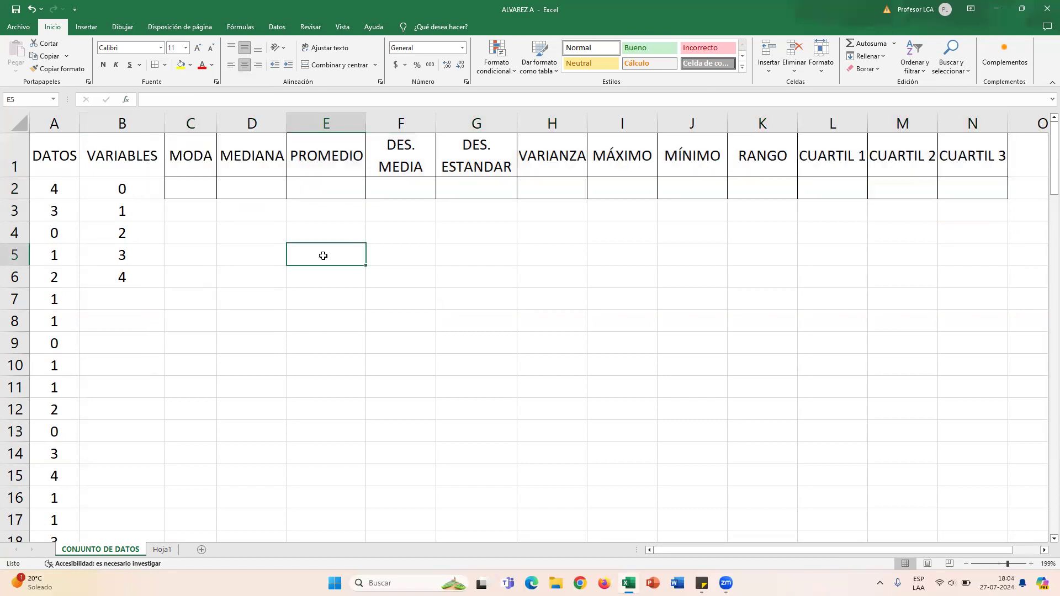
Step: Build a formula in C2 with the compatibility function MODA over the data range A2:A101
click(192, 187)
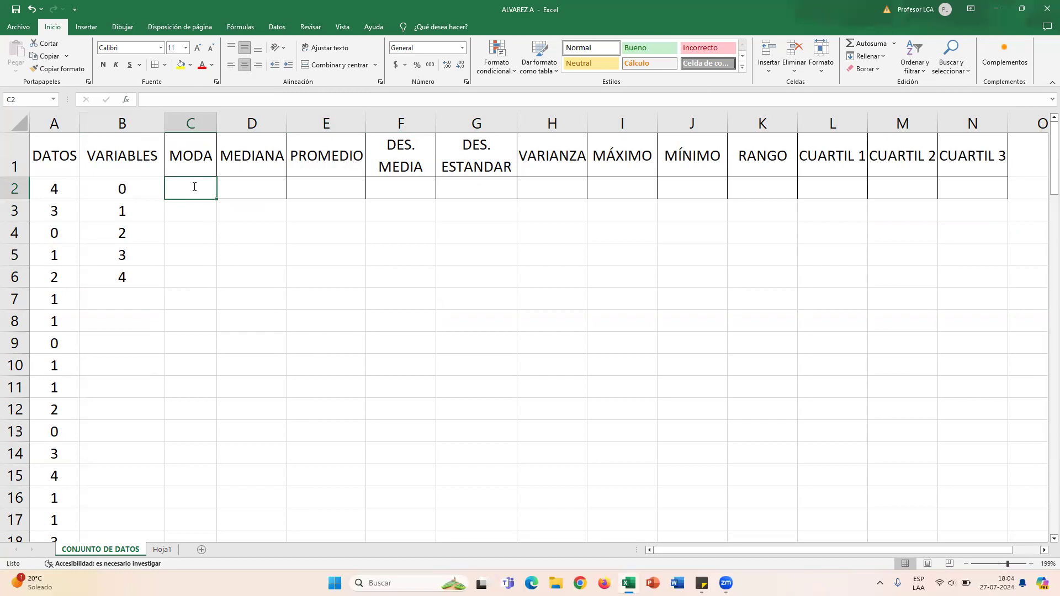
text(=MODA)
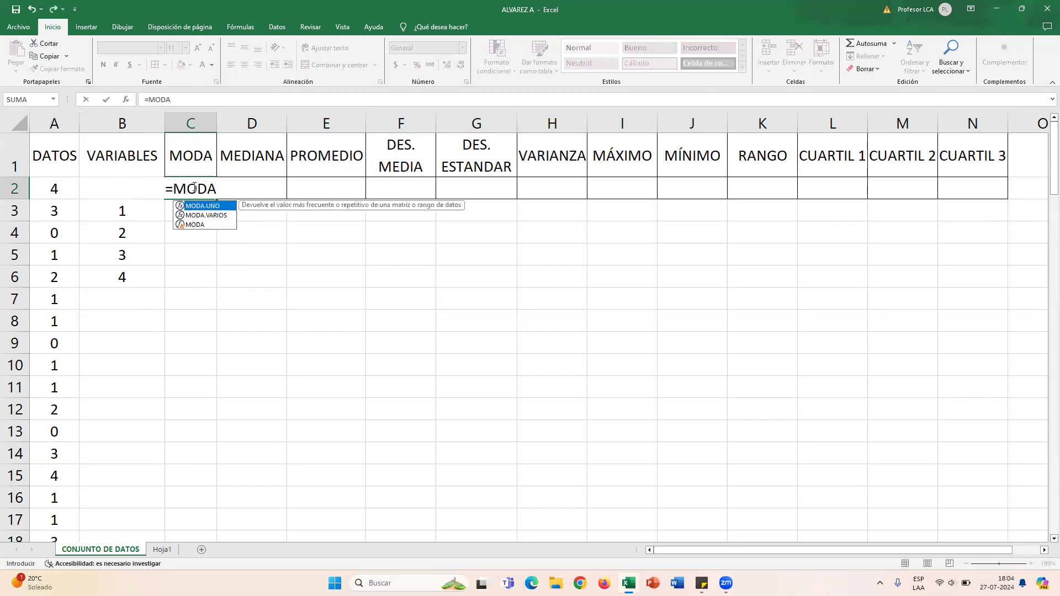
click(197, 224)
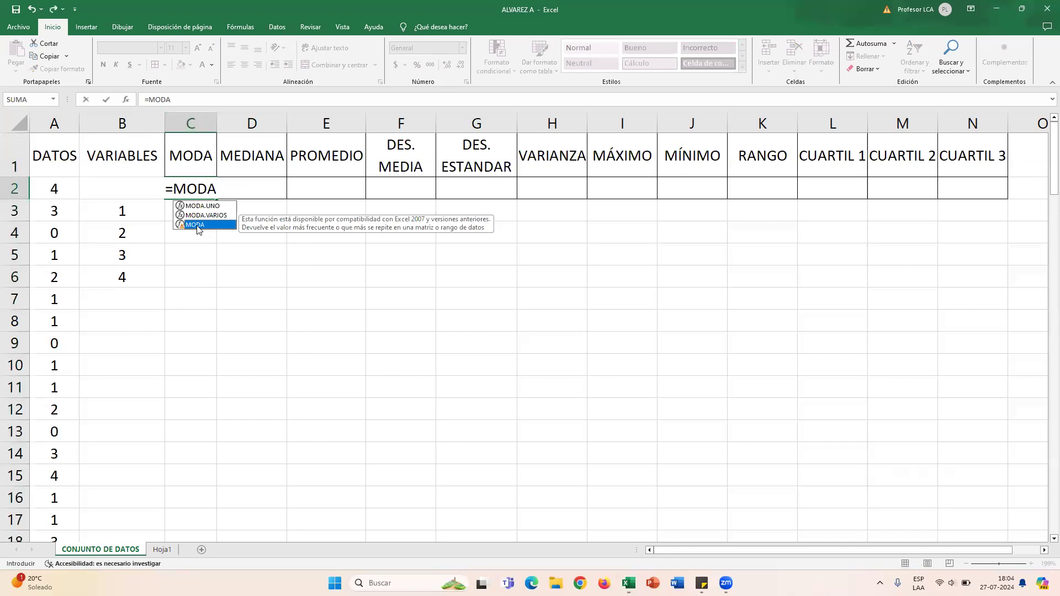
double_click(197, 225)
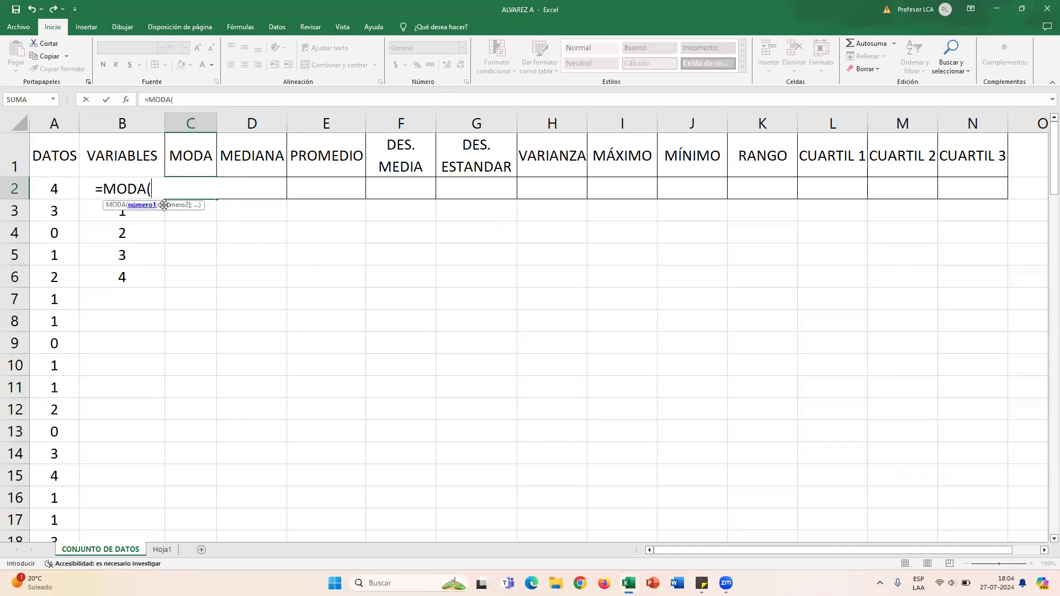
click(62, 189)
drag(59, 209, 54, 503)
scroll(47, 298, up, 14)
scroll(48, 299, up, 14)
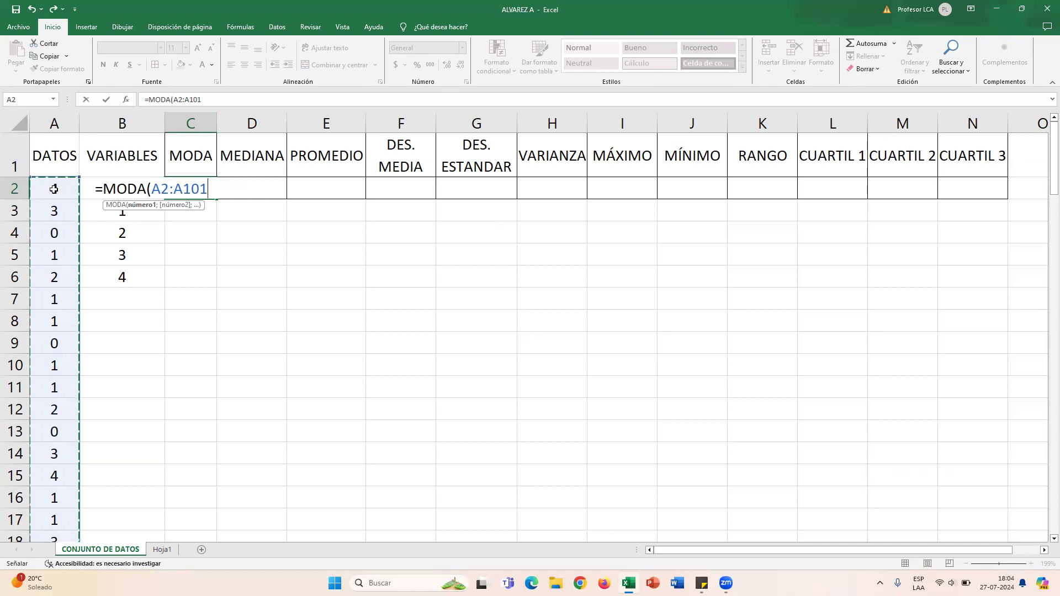
Step: Copy the range reference A2:A101 from the mode formula in C2 and complete the formula
drag(151, 190, 207, 186)
right_click(203, 188)
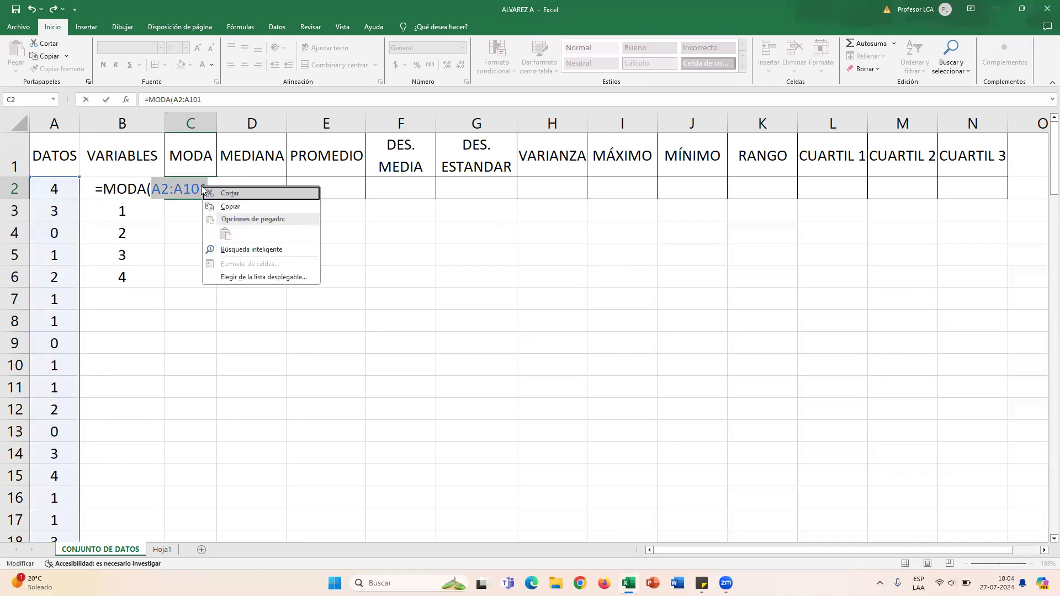
click(225, 207)
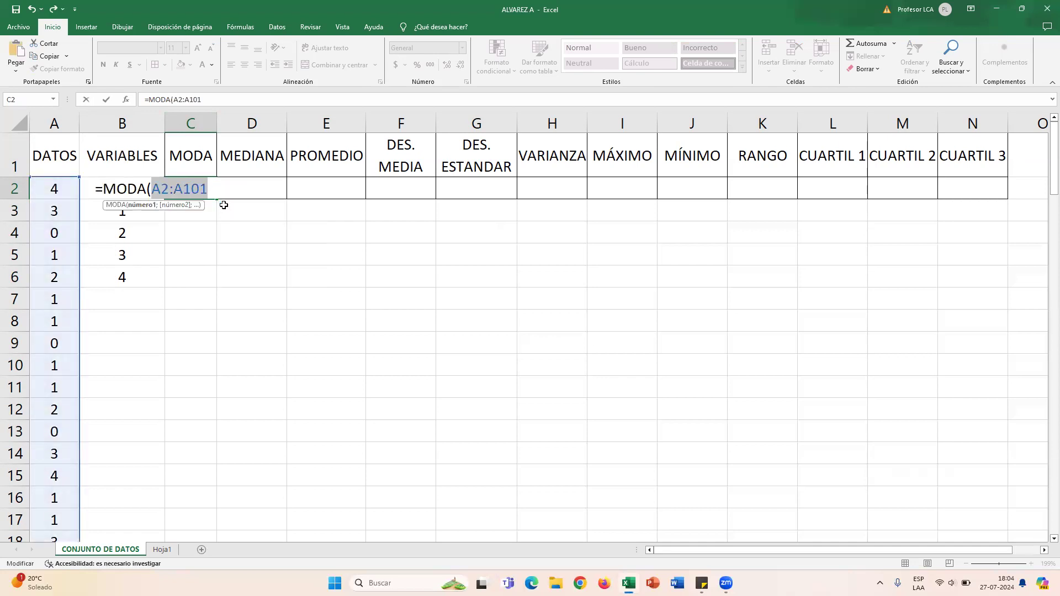
key(Return)
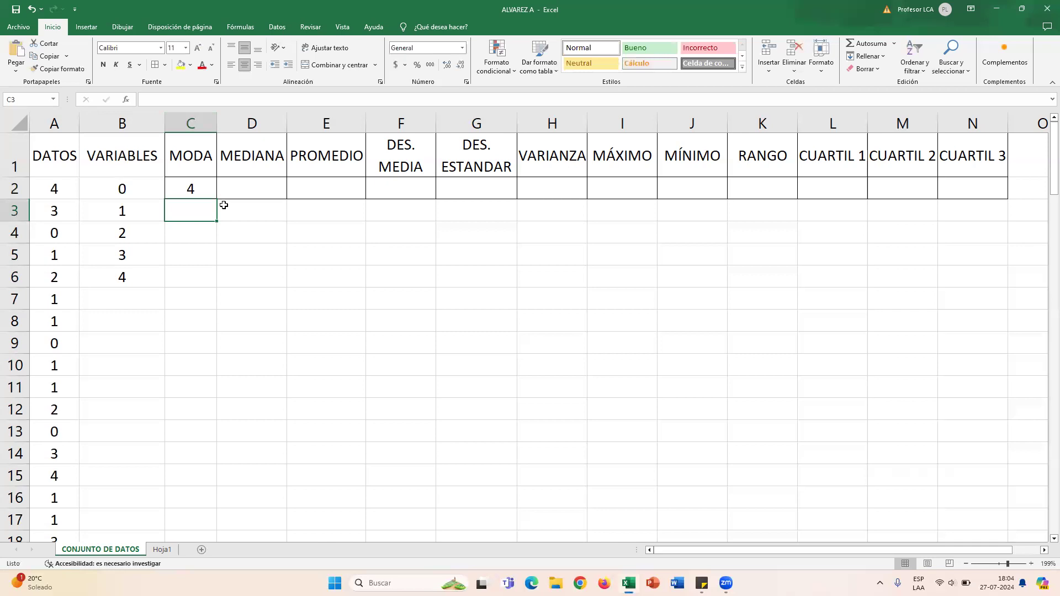
Step: Calculate the median in D2 with the MEDIANA function over A2:A101
click(262, 190)
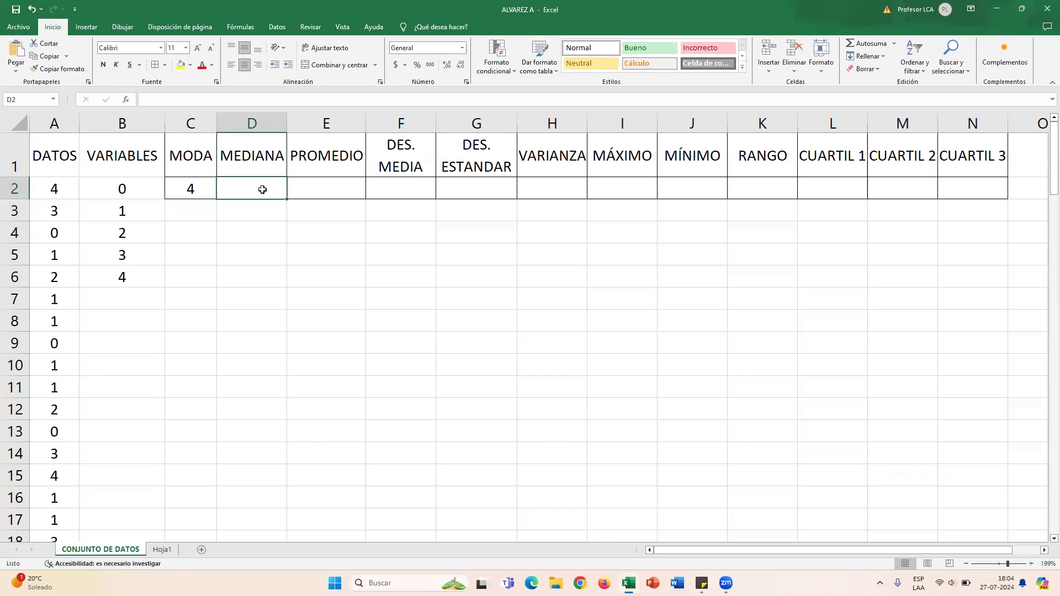
text(=MEDIANA)
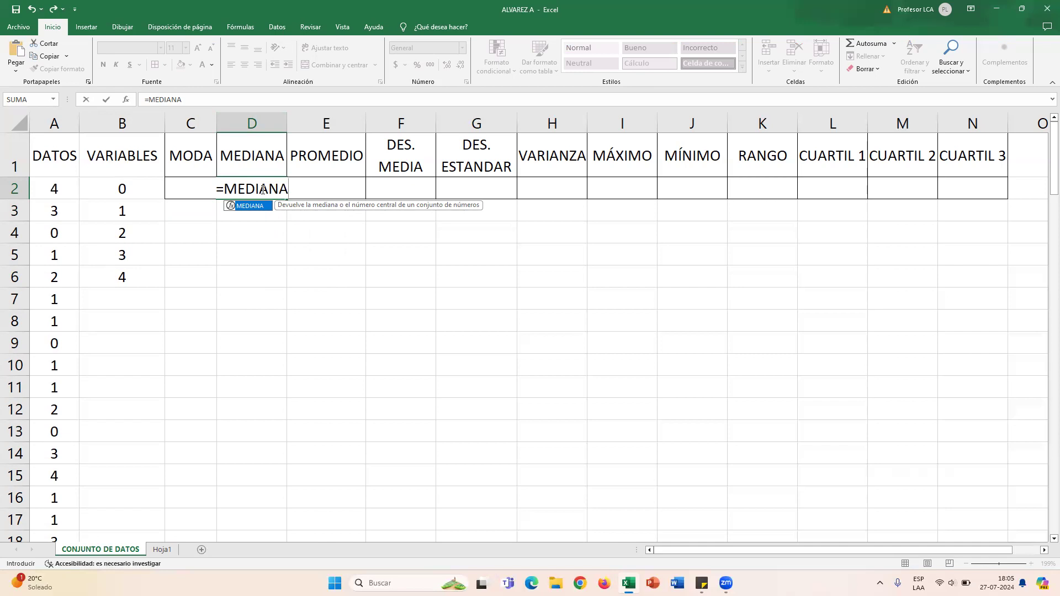
text(()
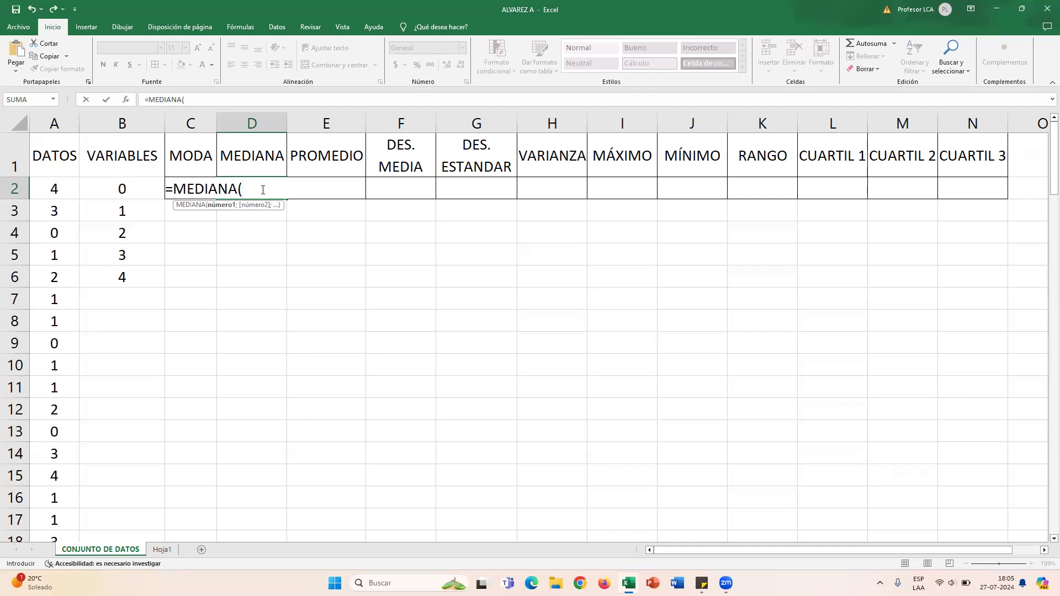
text(A2:A101)
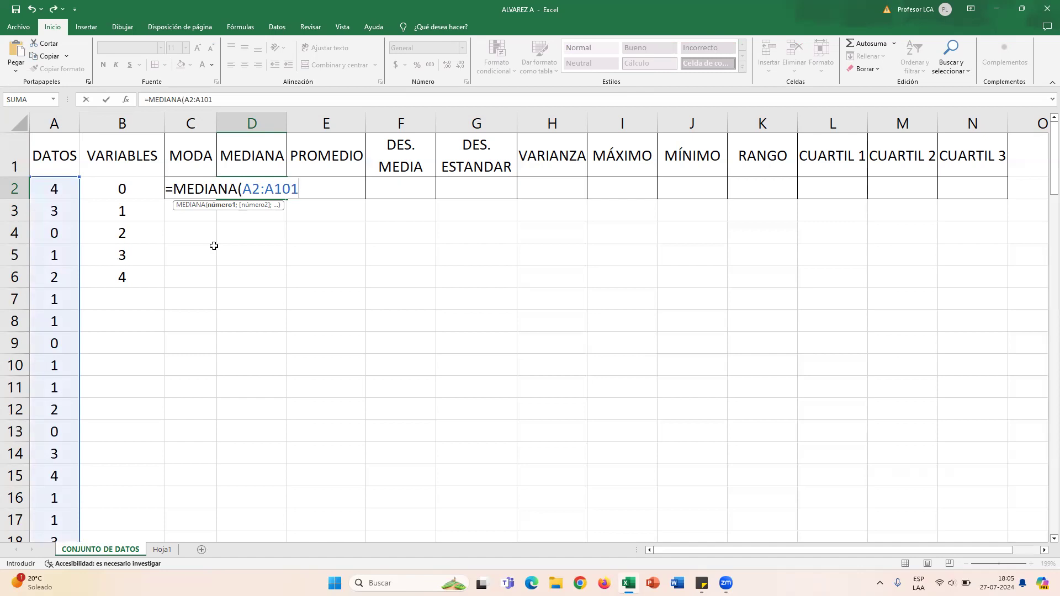
key(Return)
Step: Calculate the average in E2 with the PROMEDIO function over the copied range A2:A101
click(319, 192)
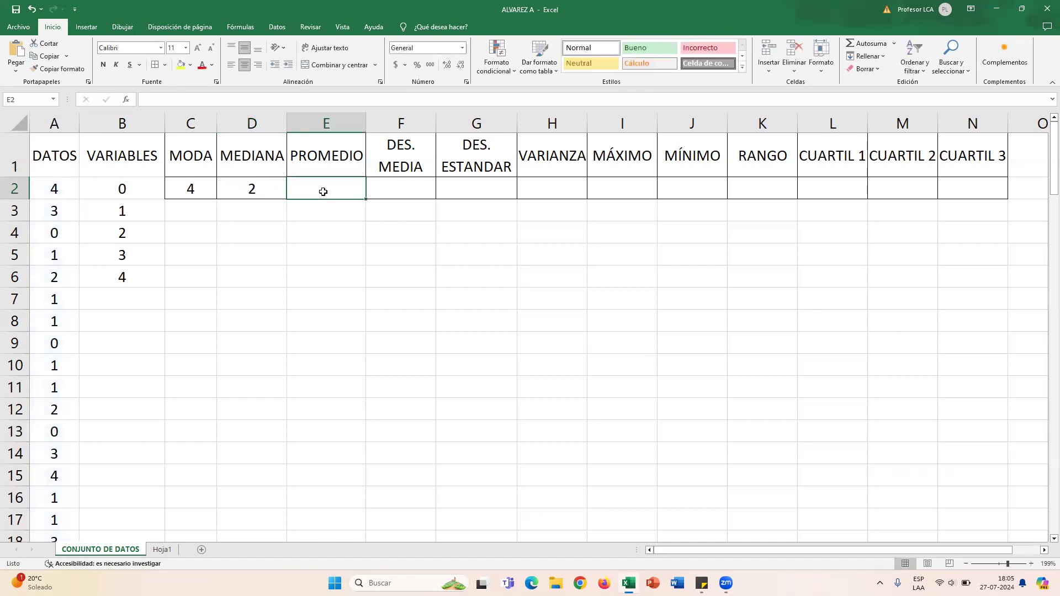
text(=ME)
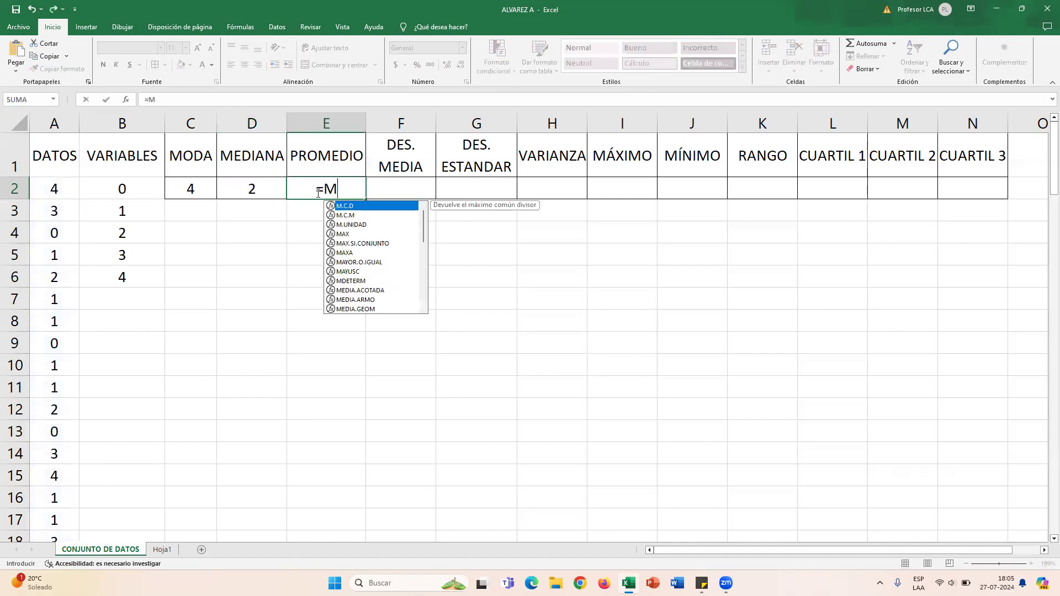
key(BackSpace)
key(BackSpace)
text(M)
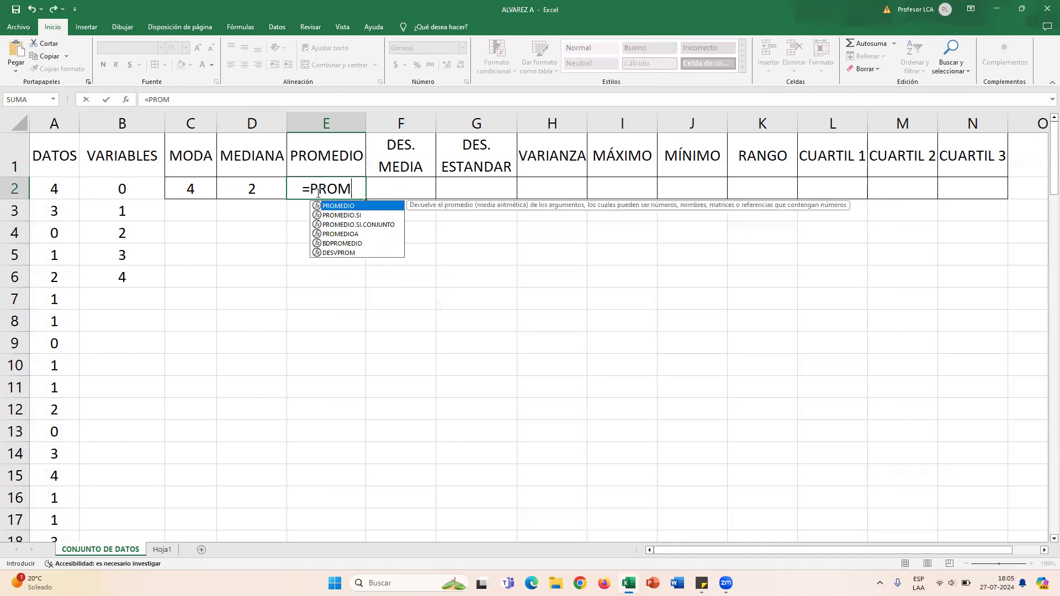
key(Tab)
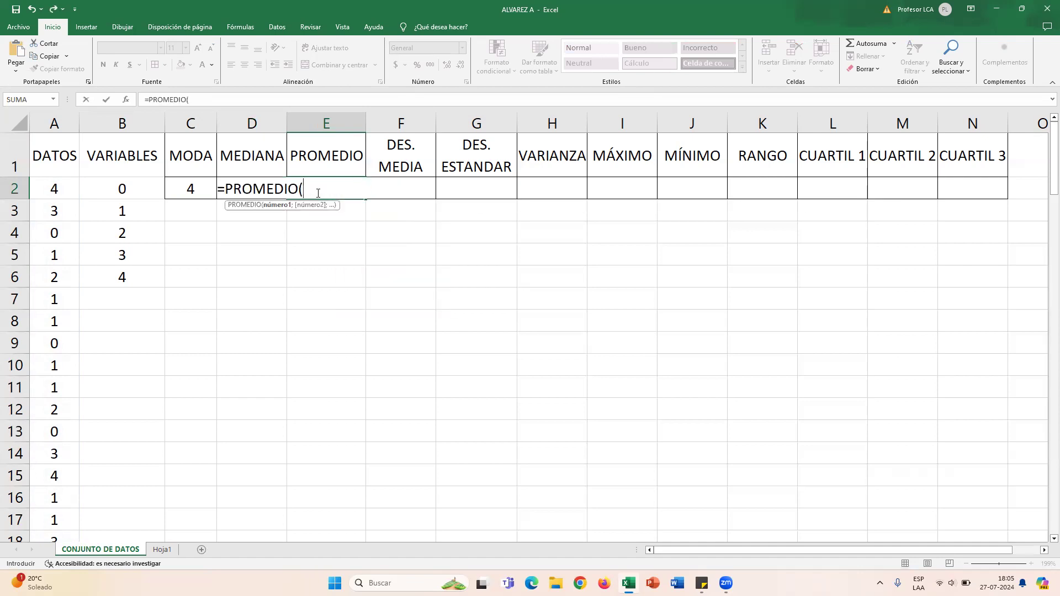
key(ctrl+v)
key(Return)
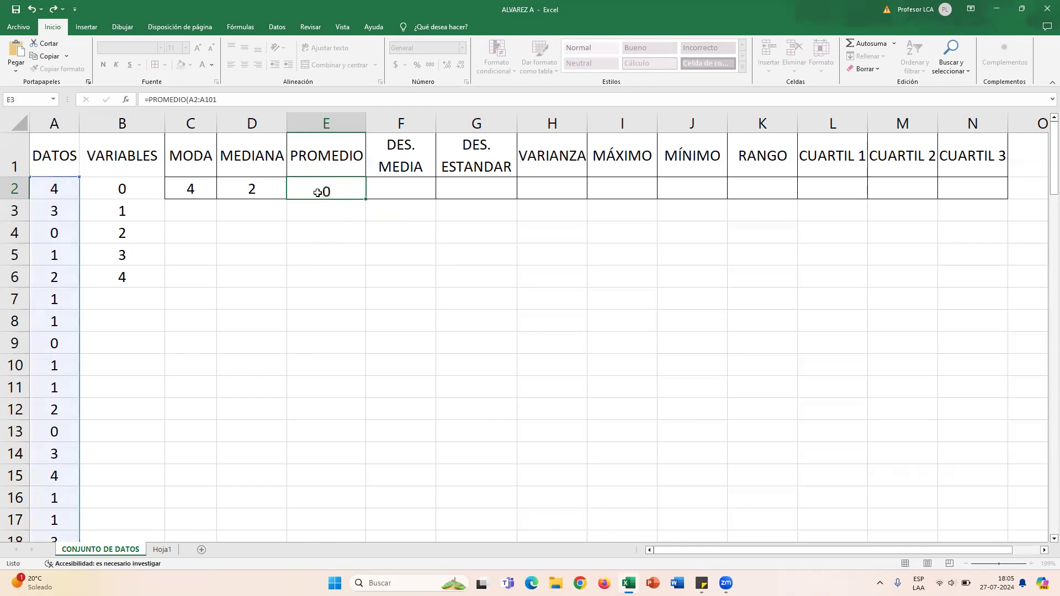
Step: Calculate the mean deviation in F2 with the DESVPROM function over the data range A2:A101
click(376, 193)
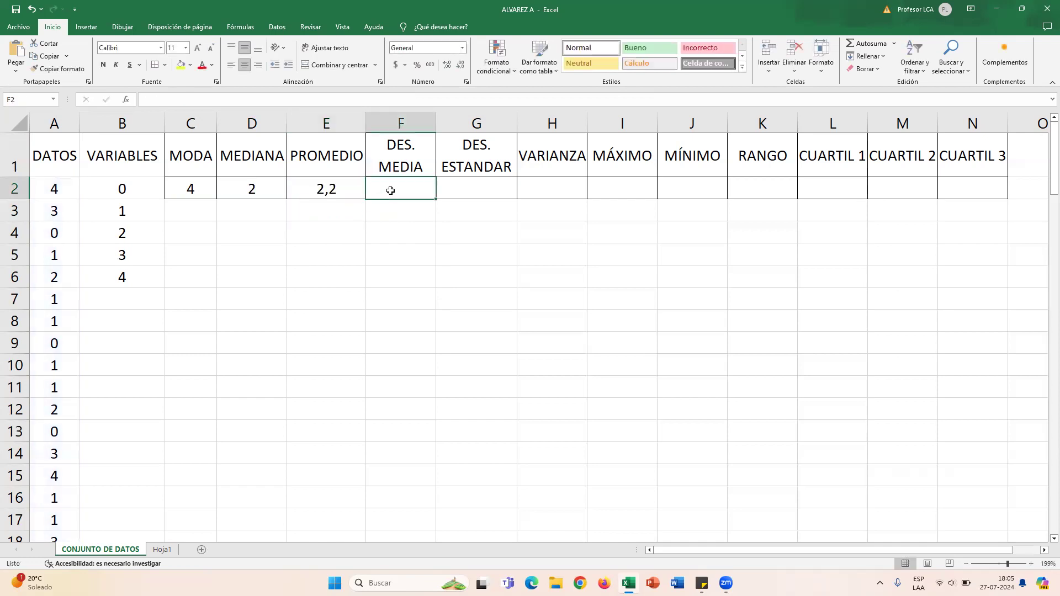
text(=)
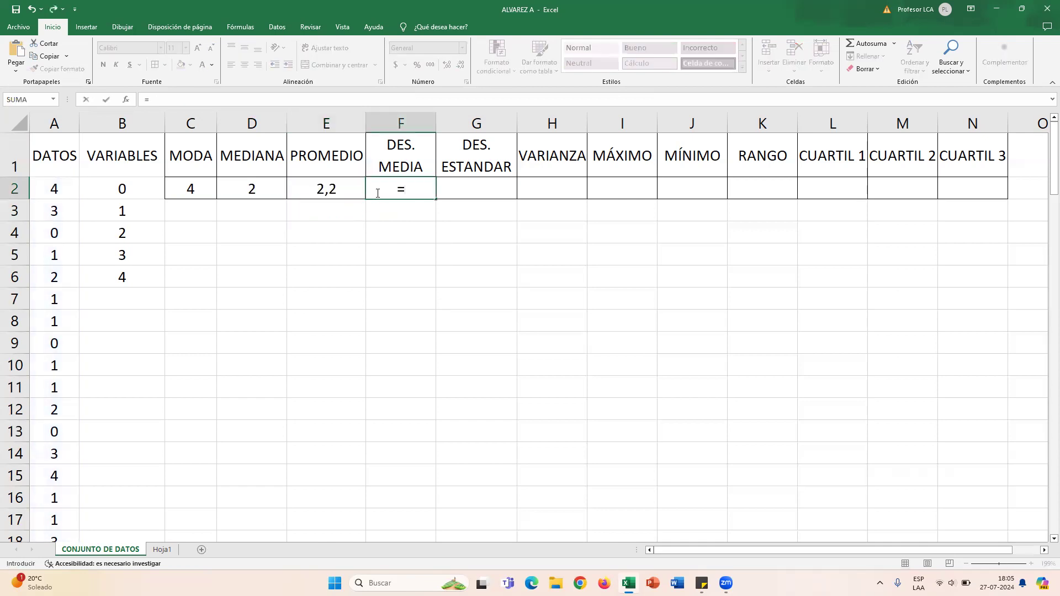
text(DESV)
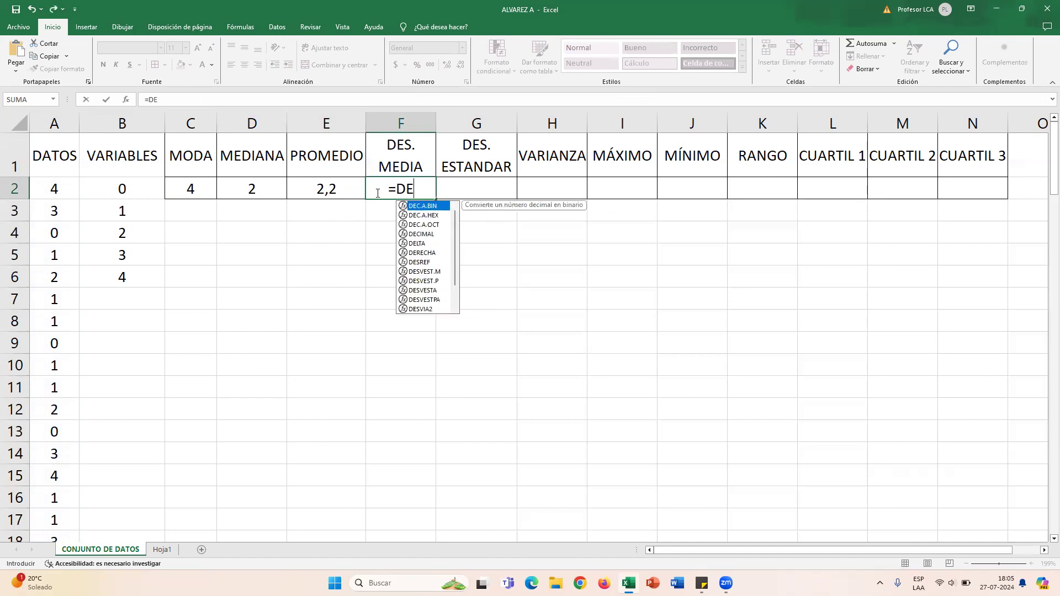
key(Down)
key(Down)
key(Down)
key(Down)
key(Down)
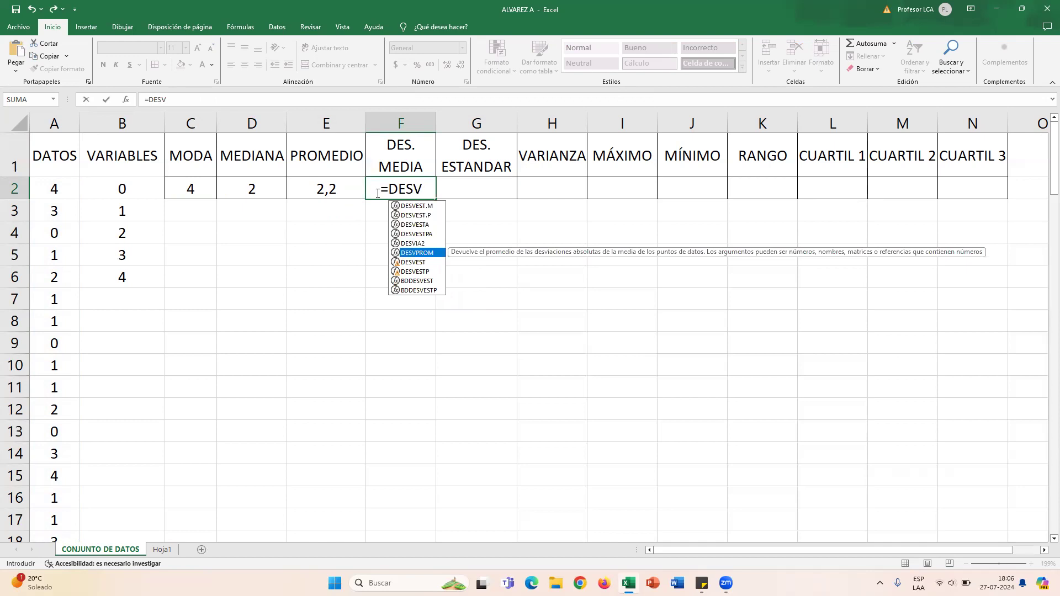
key(Tab)
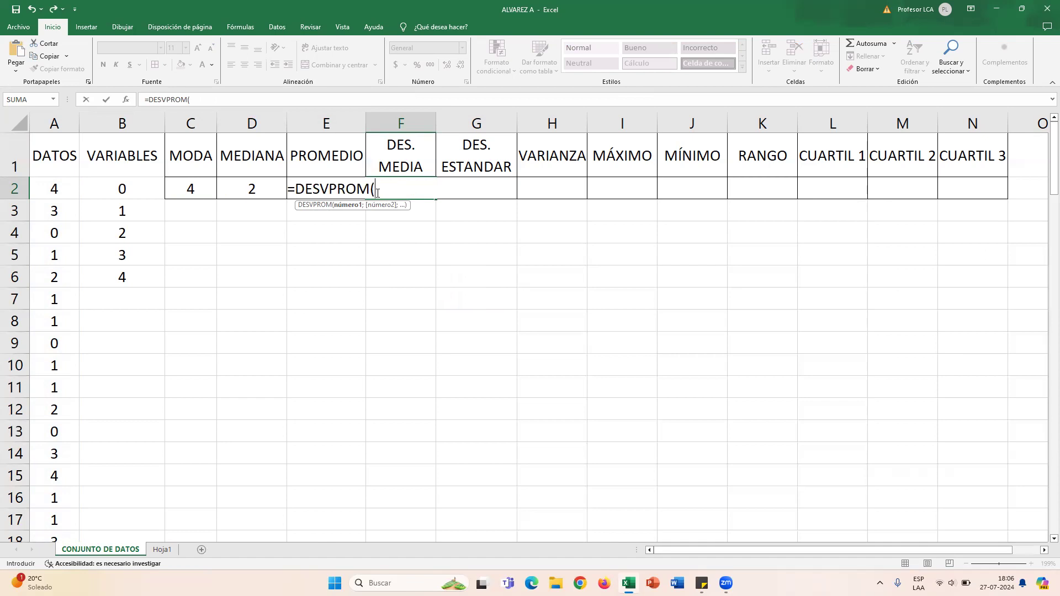
text(A2:A101)
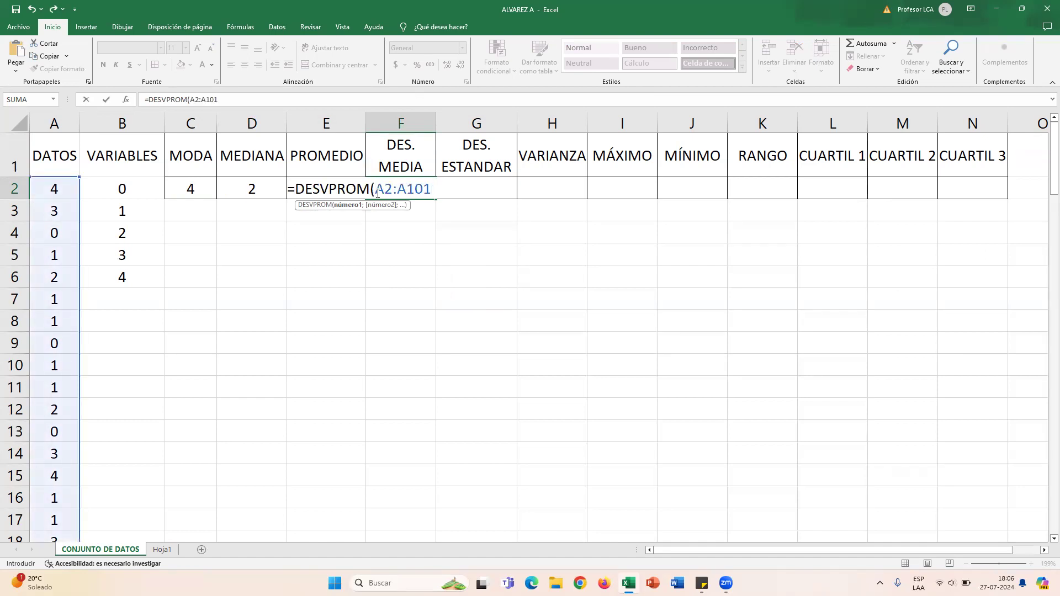
key(Return)
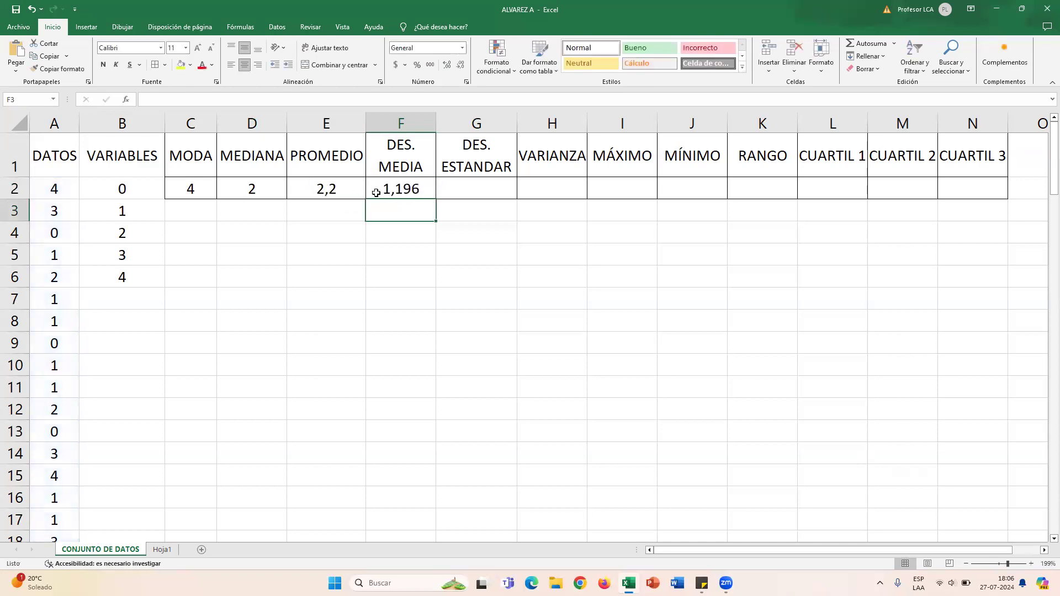
Step: Calculate the population standard deviation in G2 with the DESVEST.P function over A2:A101
click(462, 189)
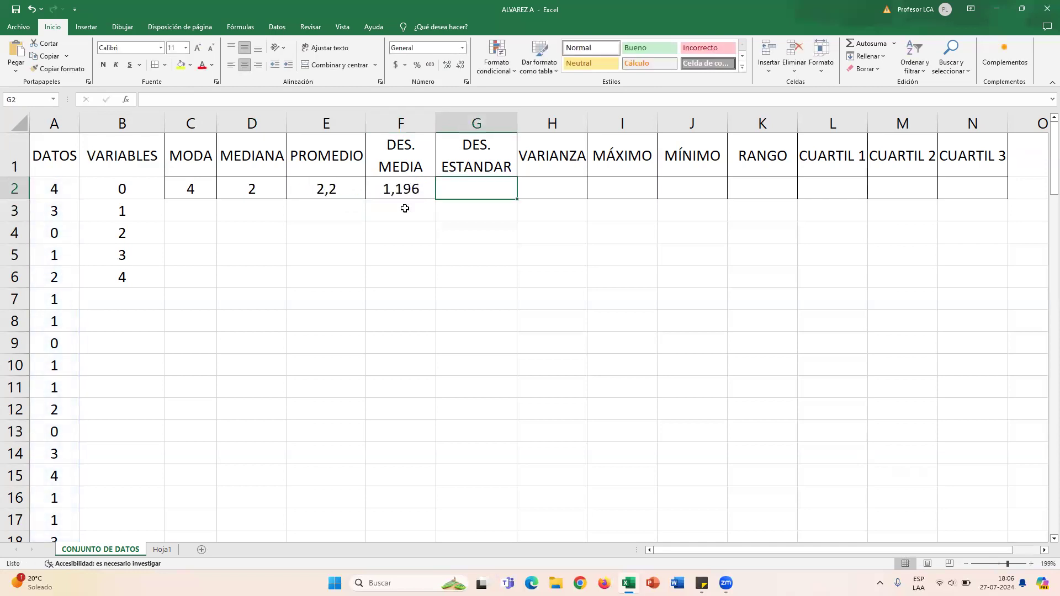
scroll(517, 268, up, 4)
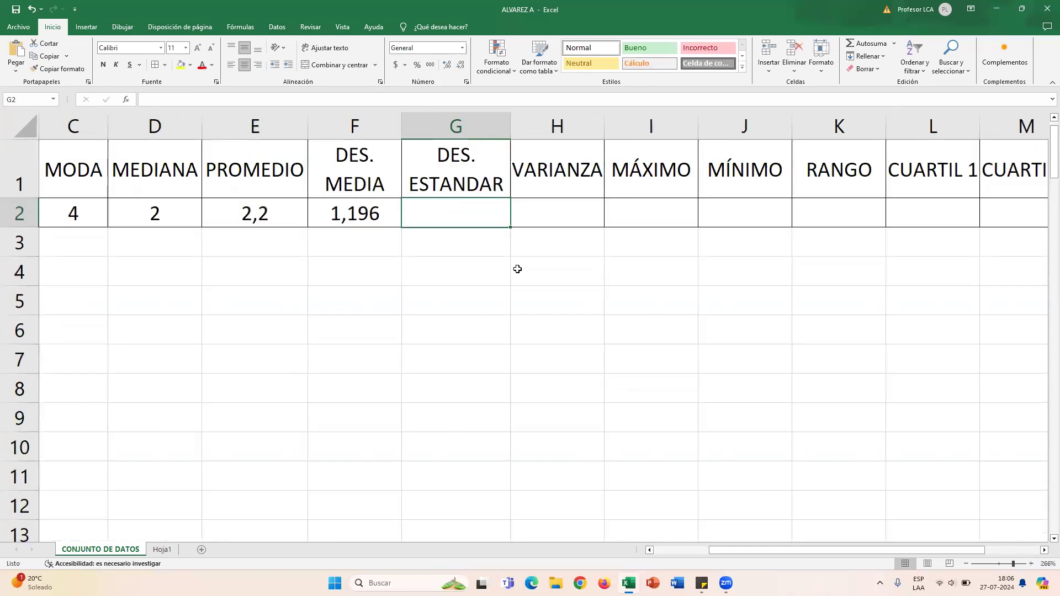
text(=DES)
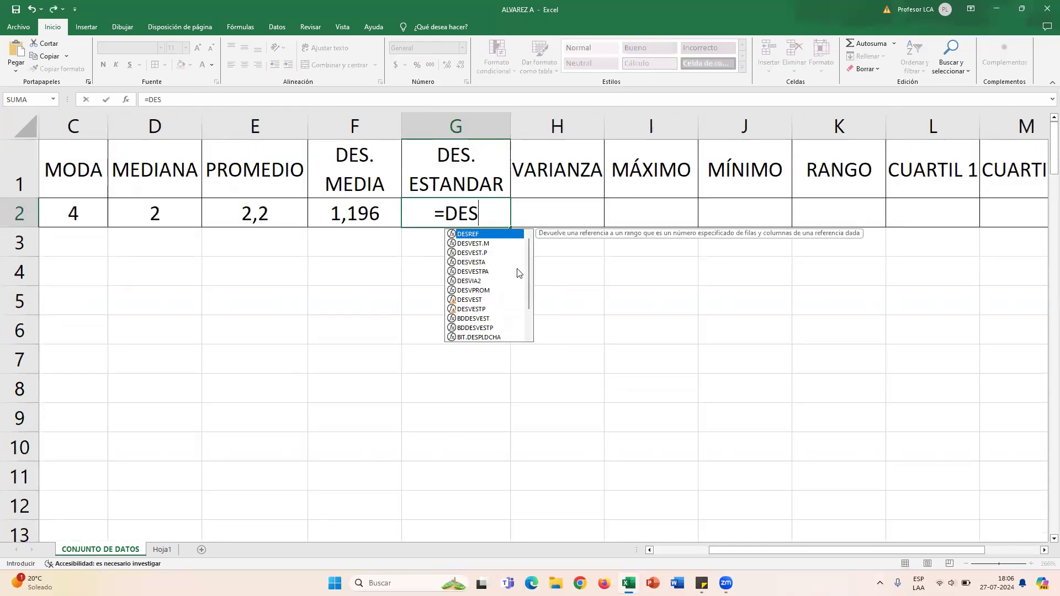
key(Down)
key(Down)
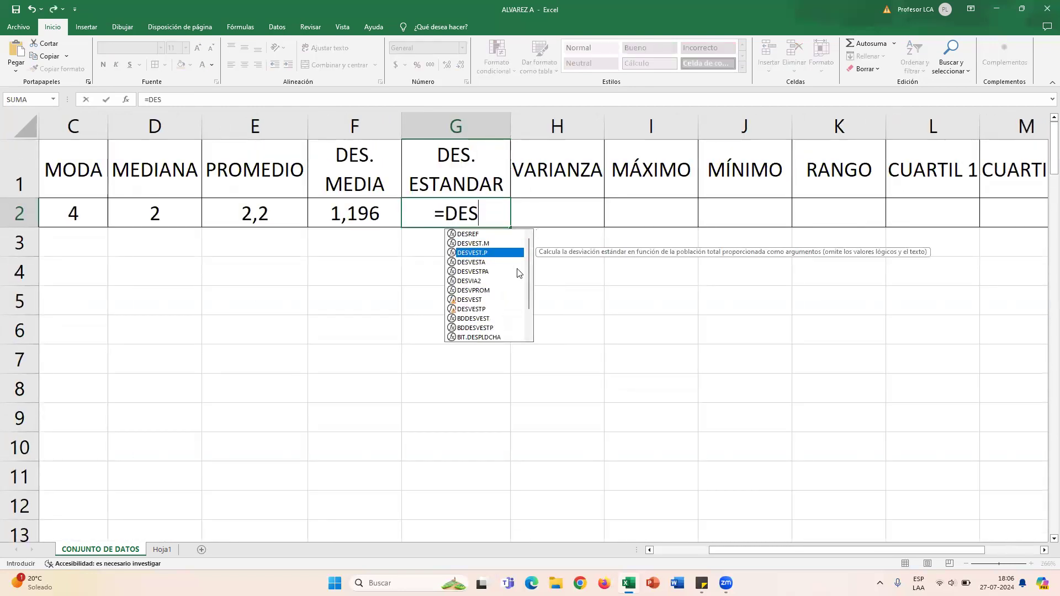
key(Tab)
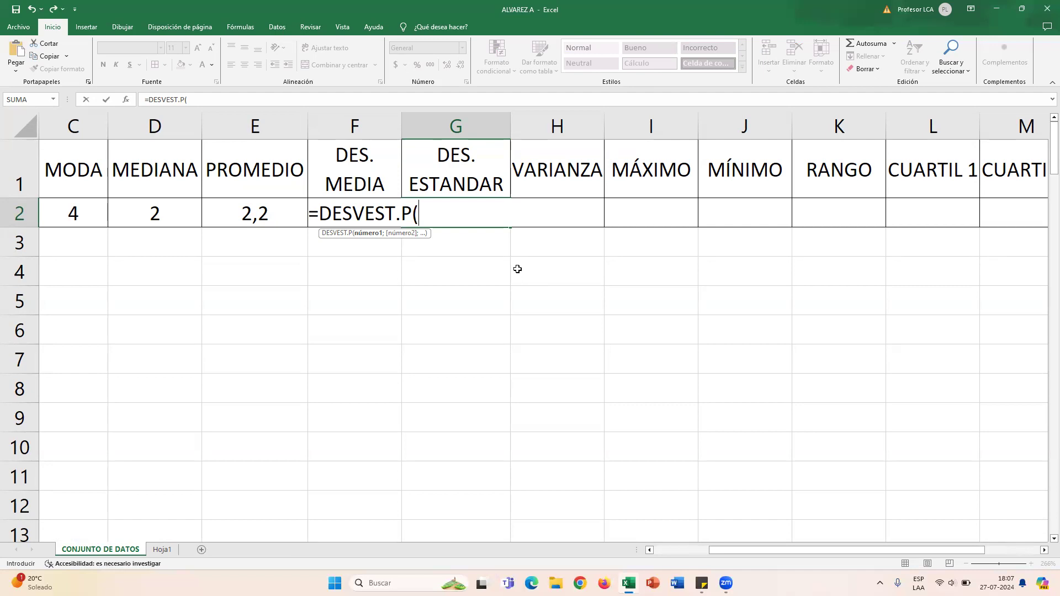
text(A2:A101)
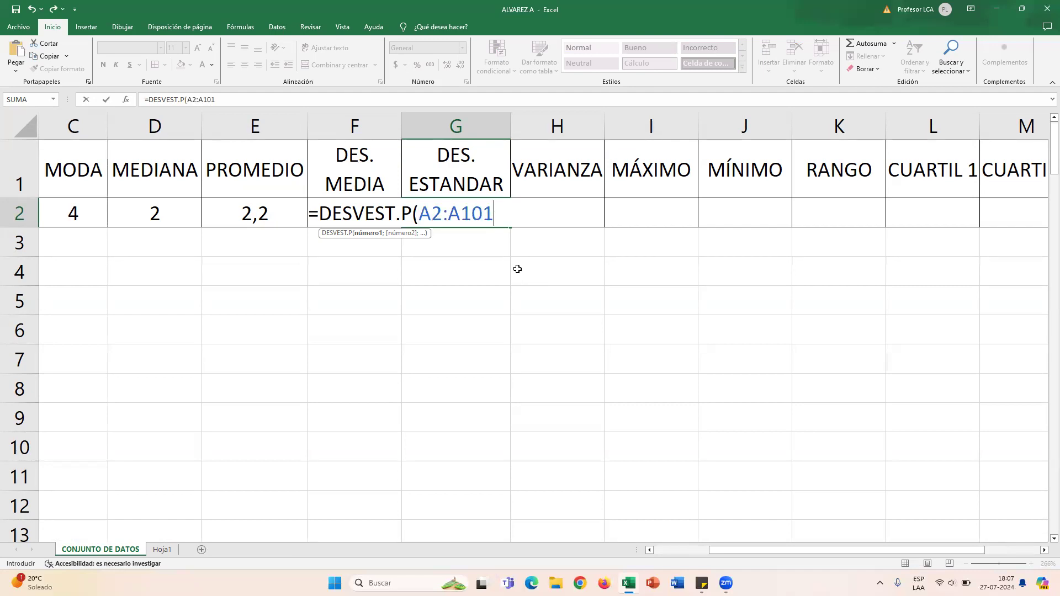
key(Return)
Step: Calculate the population variance in H2 with the VAR.P function over A2:A101
click(565, 203)
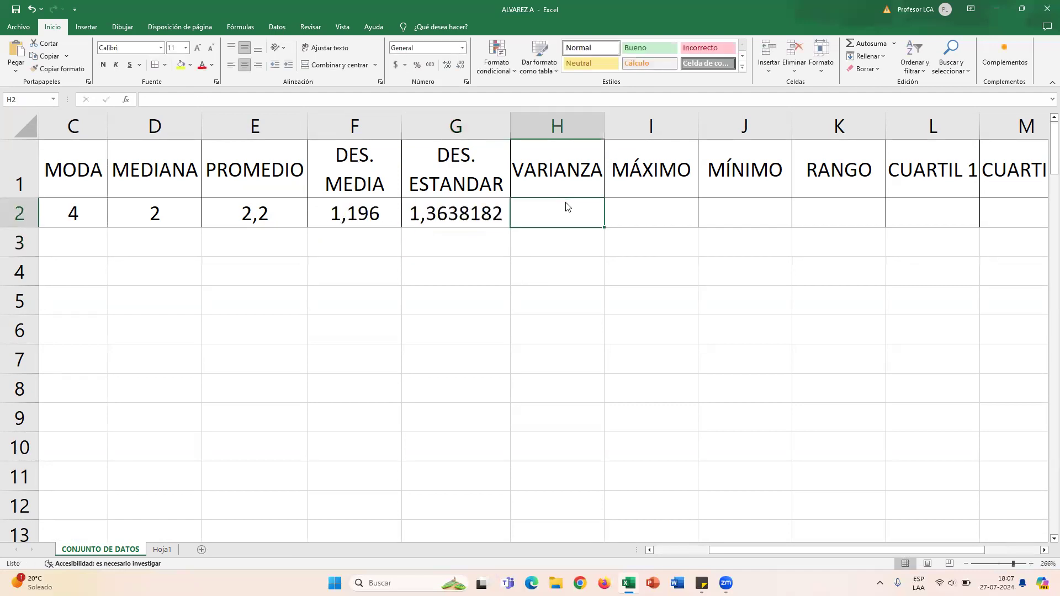
text(=VAR.P()
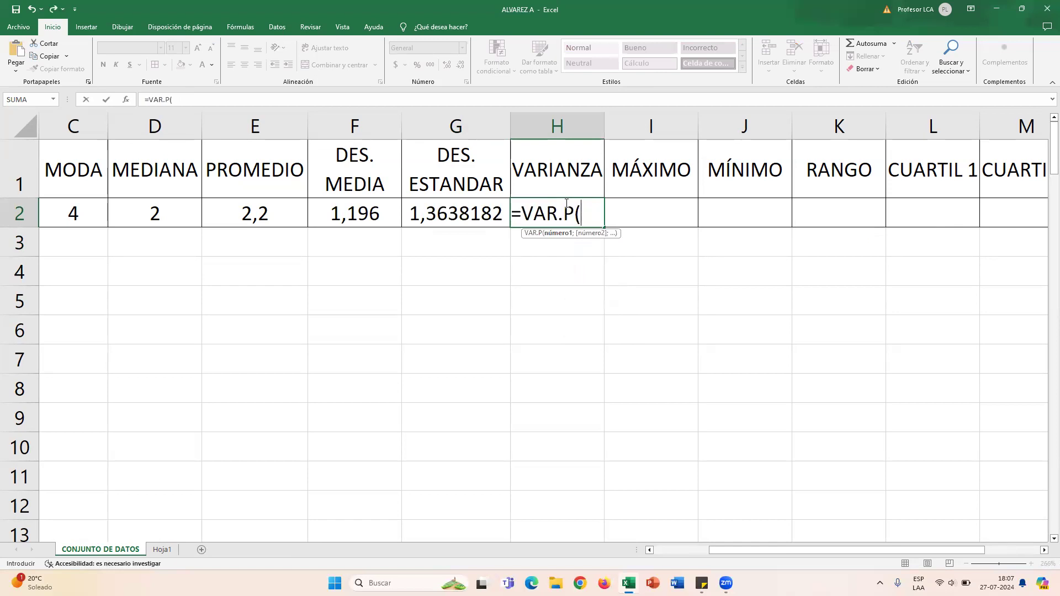
text(A2:A101)
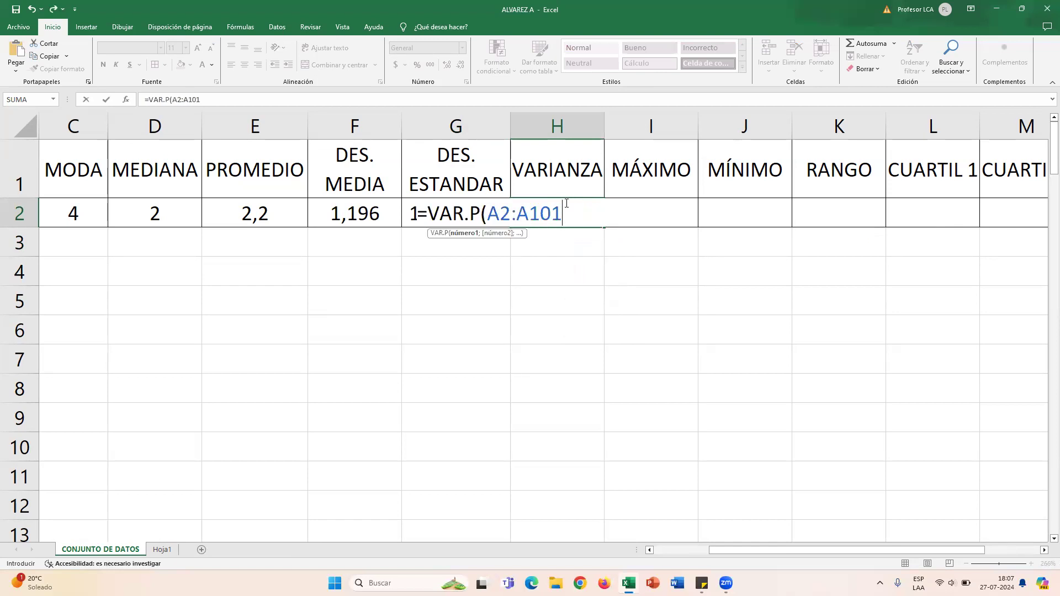
key(Return)
Step: Calculate the maximum in I2 with the MAX function over A2:A101
click(633, 217)
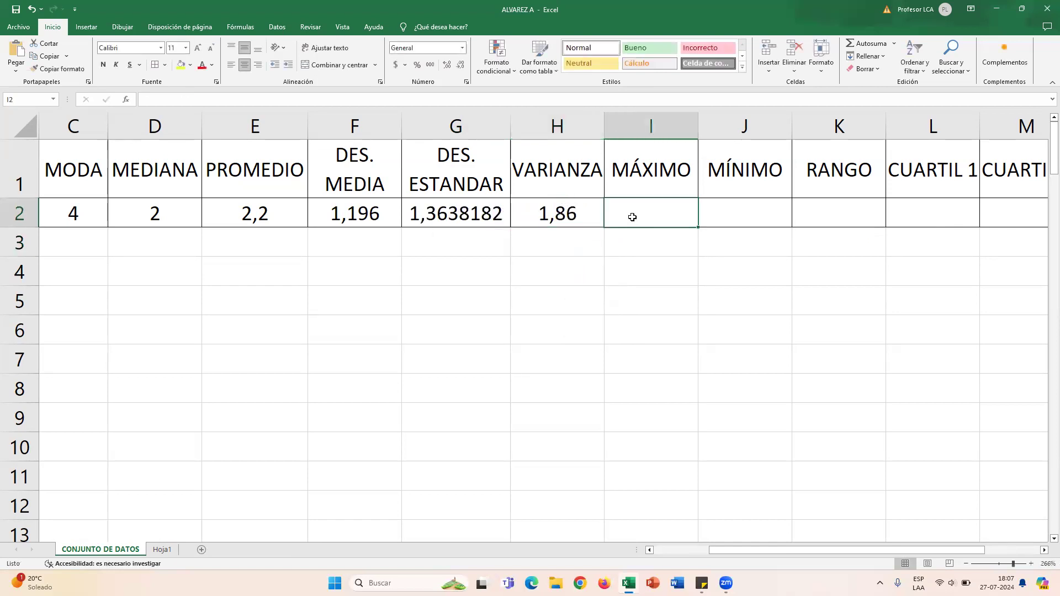
text(=MA)
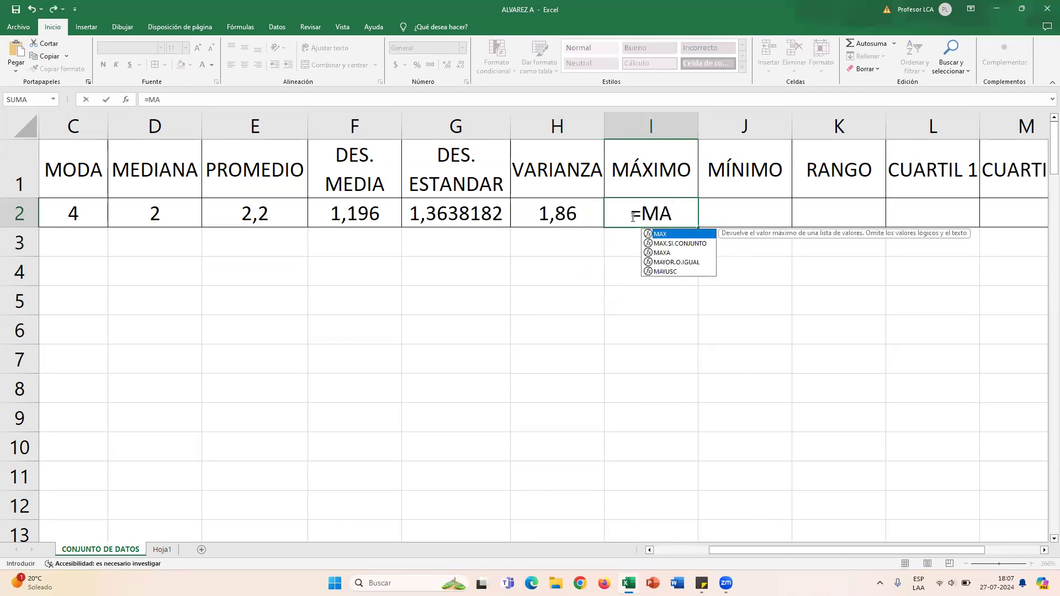
key(Tab)
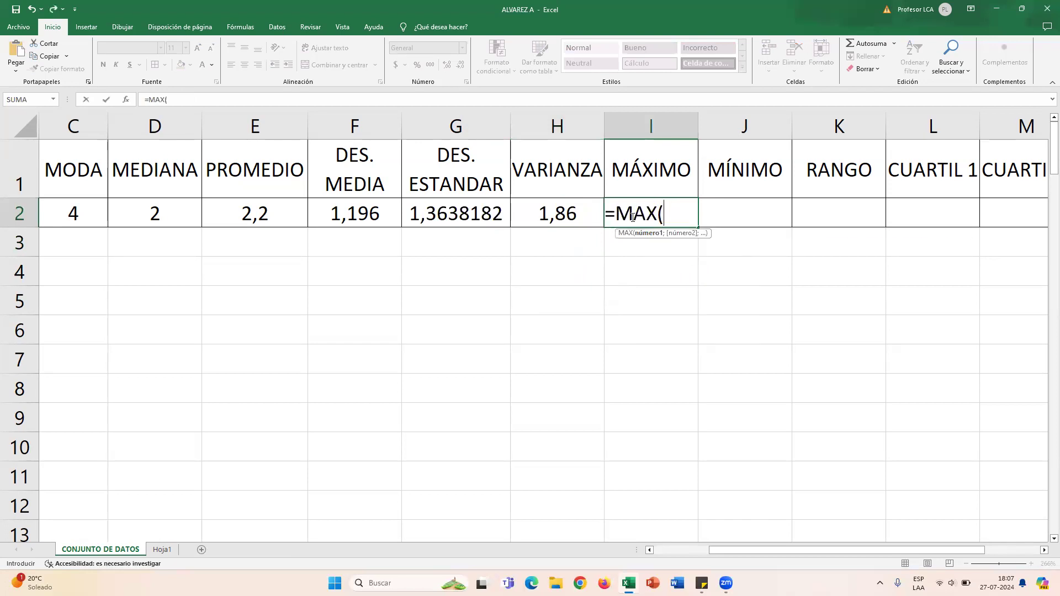
text(A2:A101)
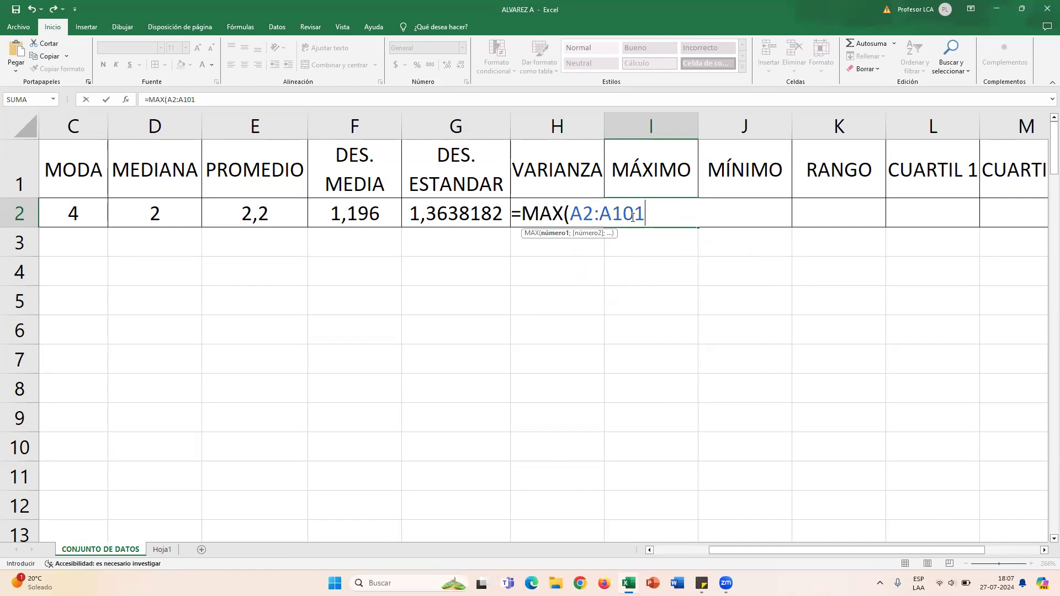
key(Return)
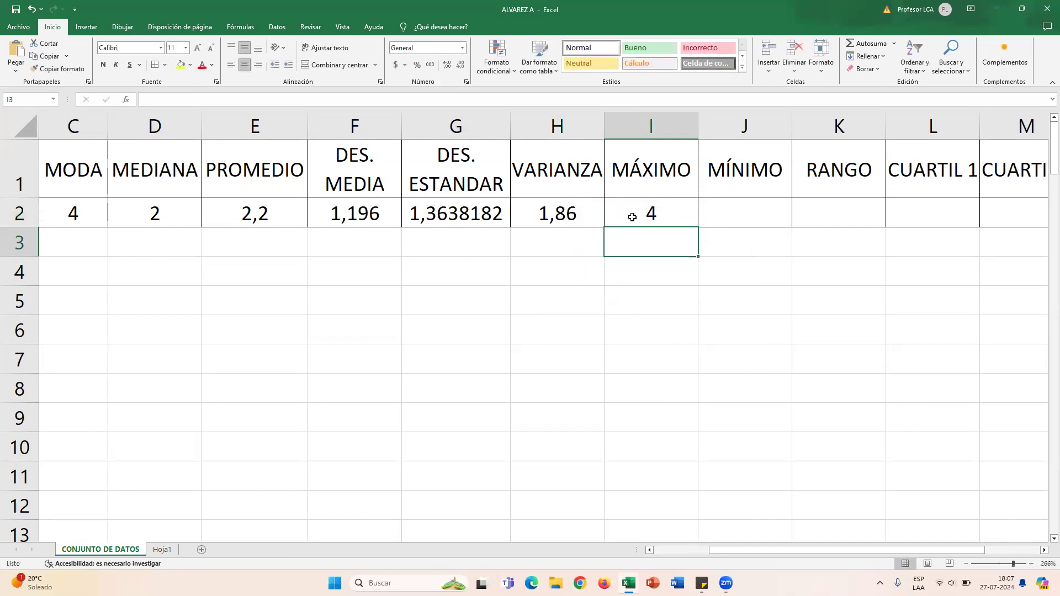
Step: Calculate the minimum in J2 with the MIN function over A2:A101
click(749, 204)
text(=)
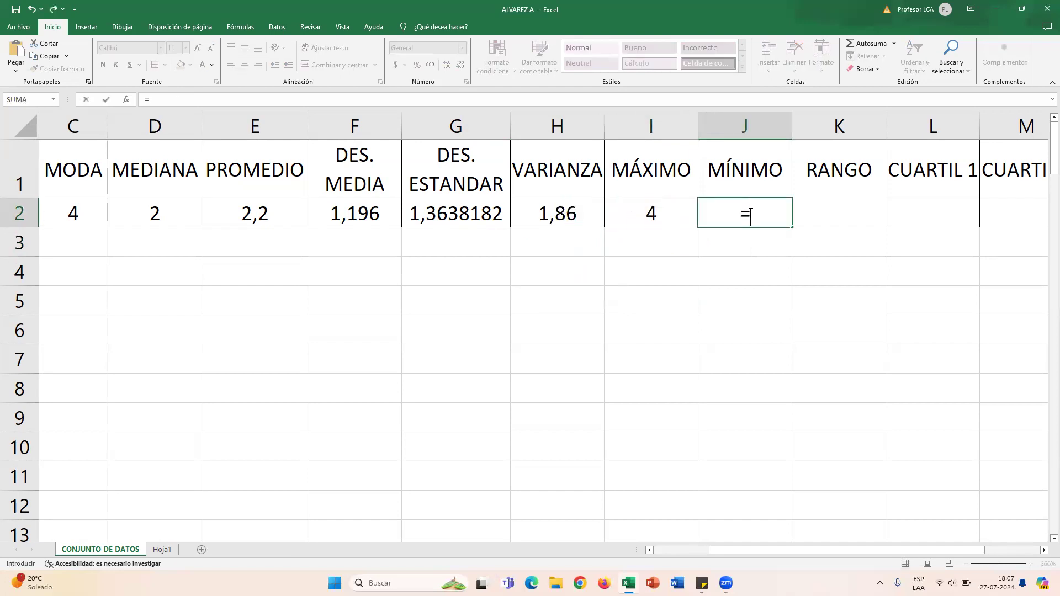
text(MIN)
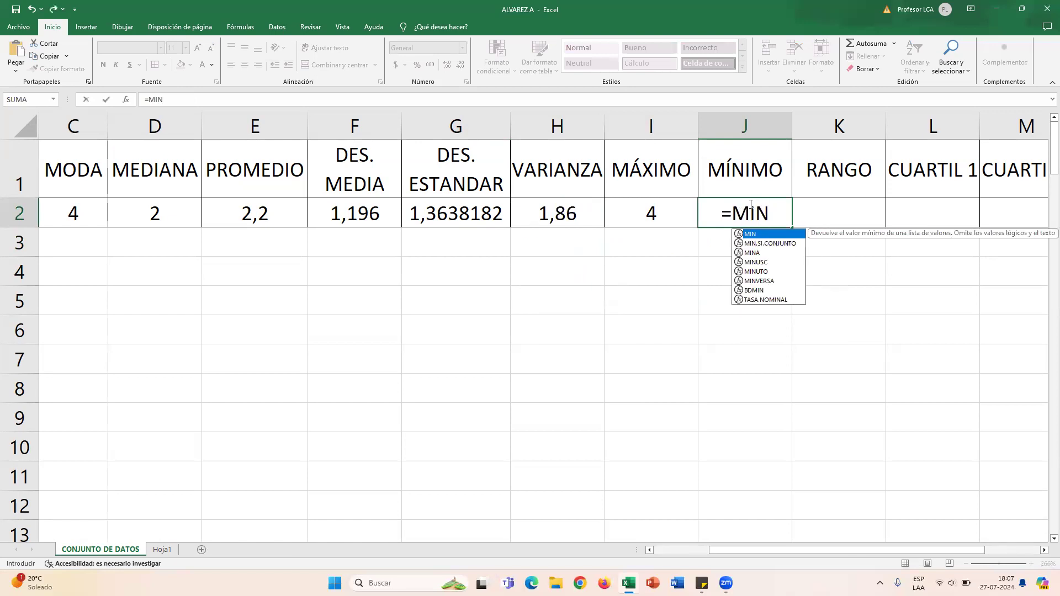
text((A2:A101)
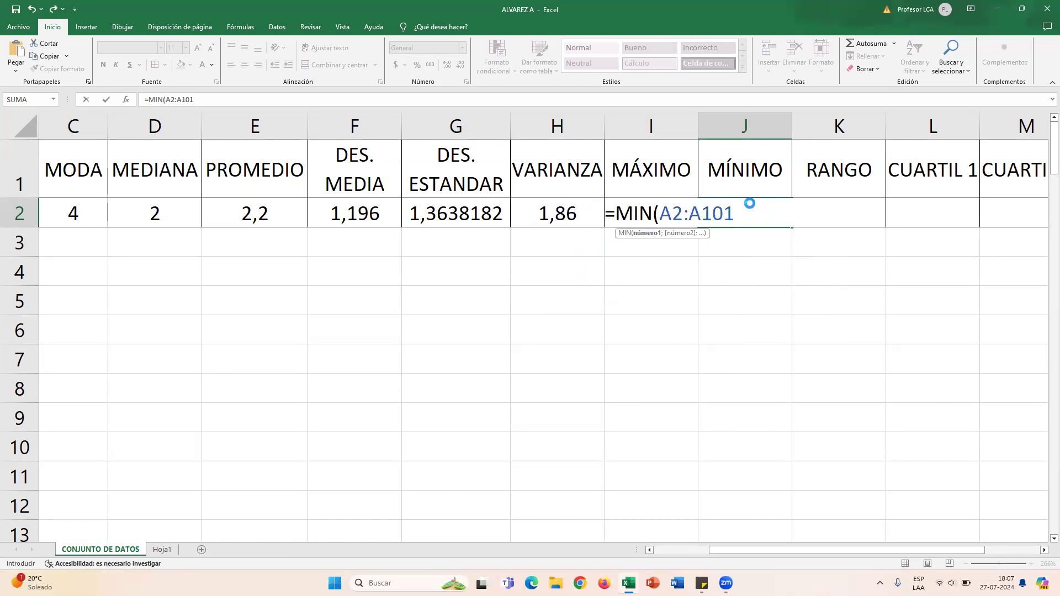
key(Return)
Step: Calculate the range in K2 by subtracting the minimum from the maximum with the formula =I2-J2
click(840, 205)
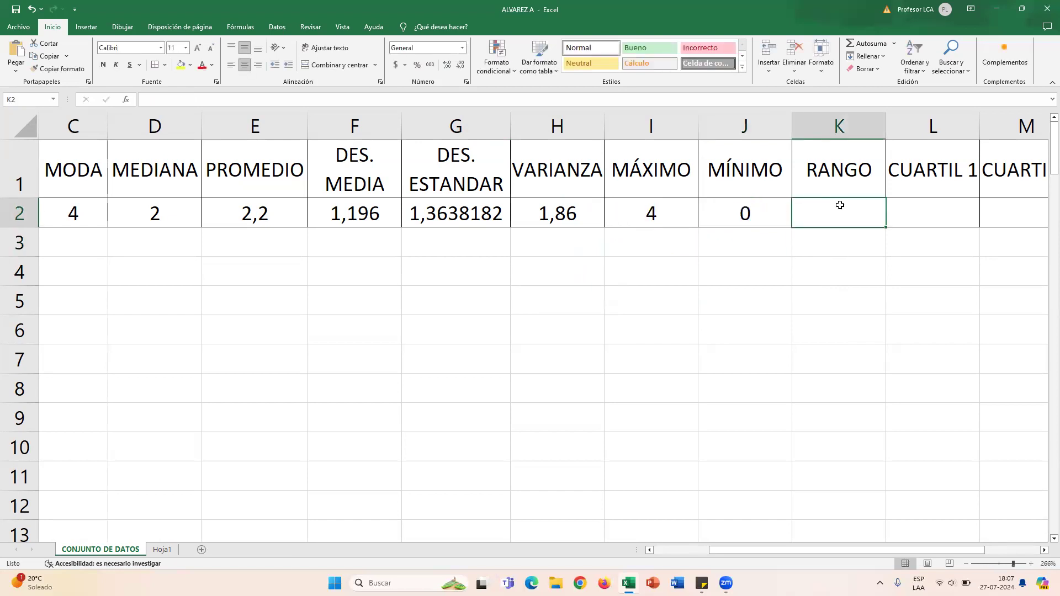
scroll(840, 206, right, 3)
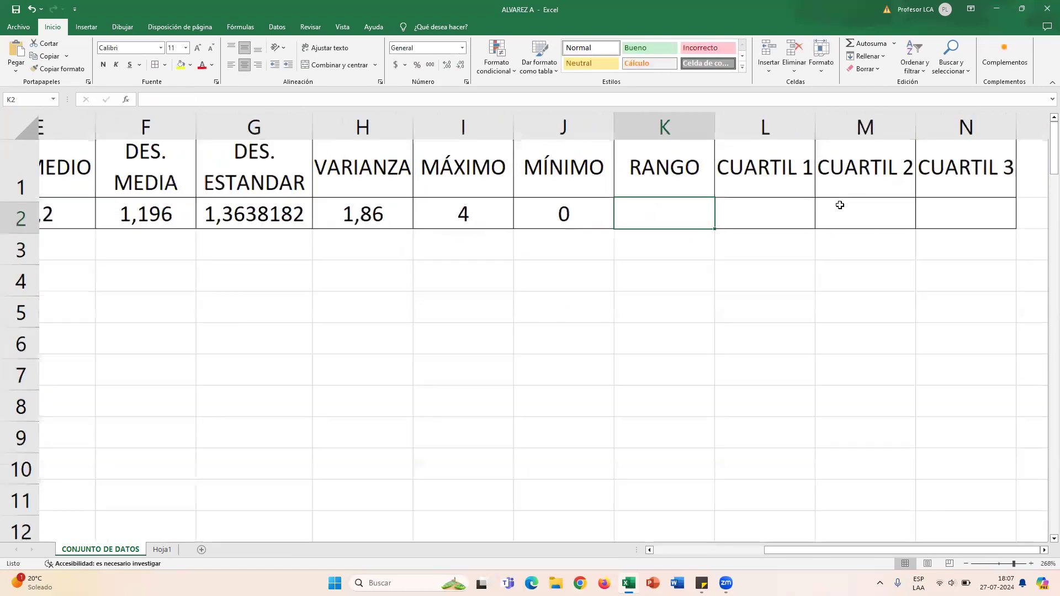
scroll(841, 205, right, 1)
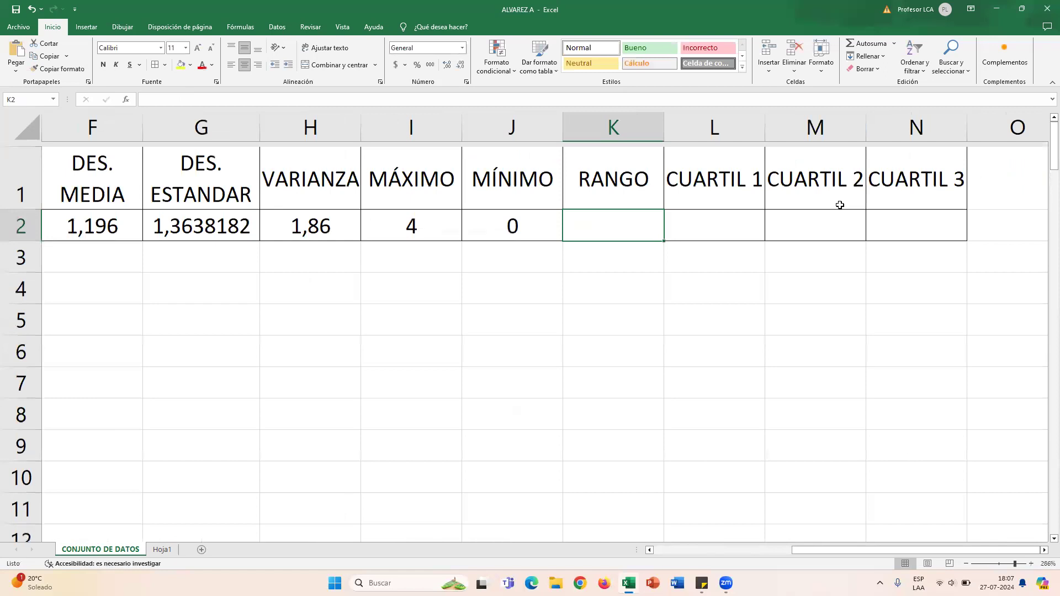
text(=)
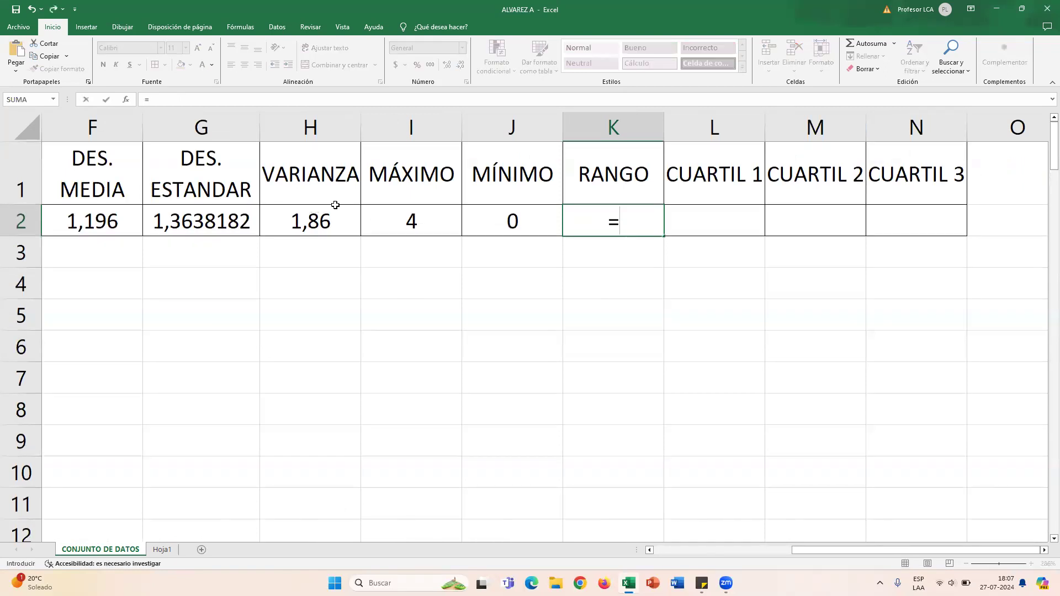
click(402, 216)
text(-)
click(511, 222)
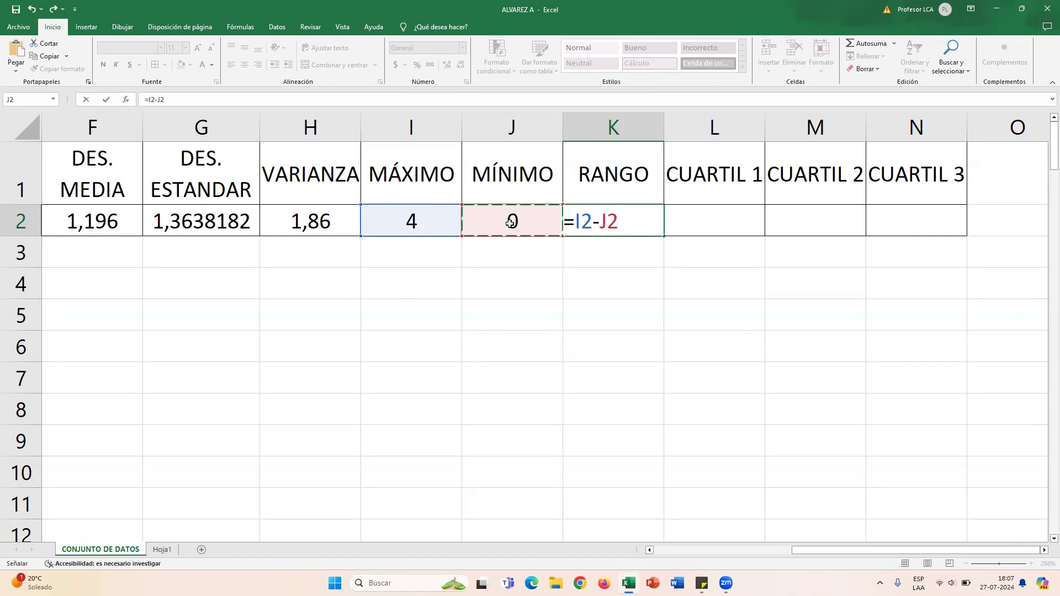
key(Return)
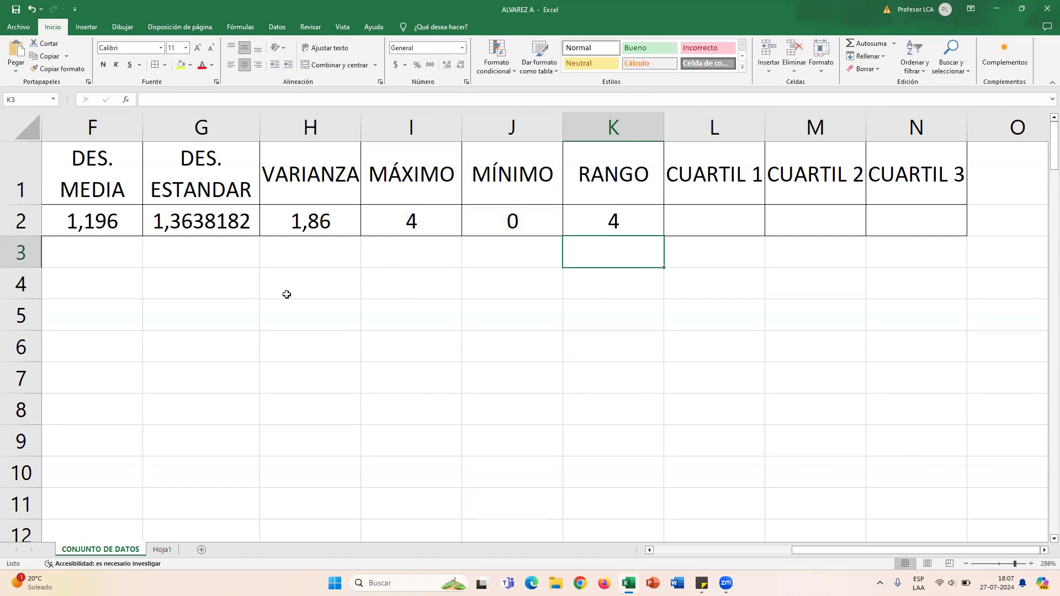
Step: Below the table, enter the label MAX with value 4 in G4:H4 and MIN with value 0 in G5:H5
click(160, 279)
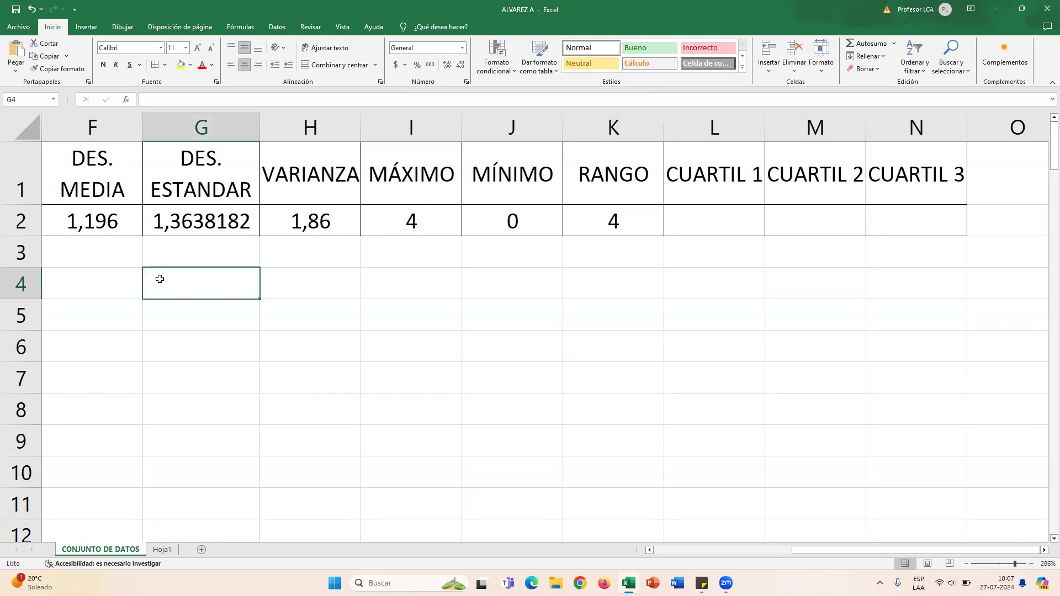
text(MX)
key(BackSpace)
text(AX)
key(Tab)
text(4)
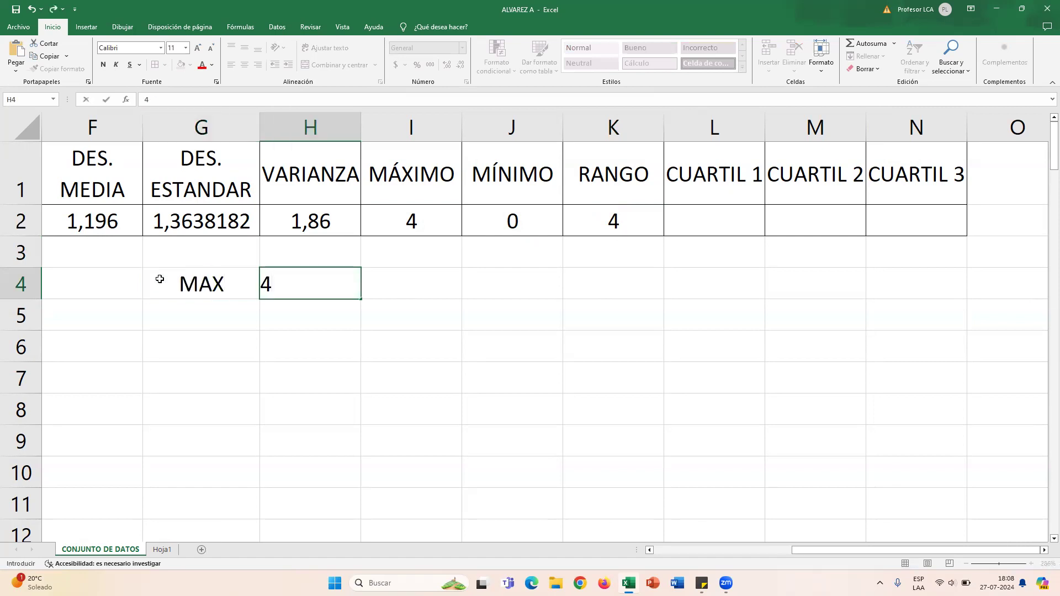
click(193, 319)
text(MIN)
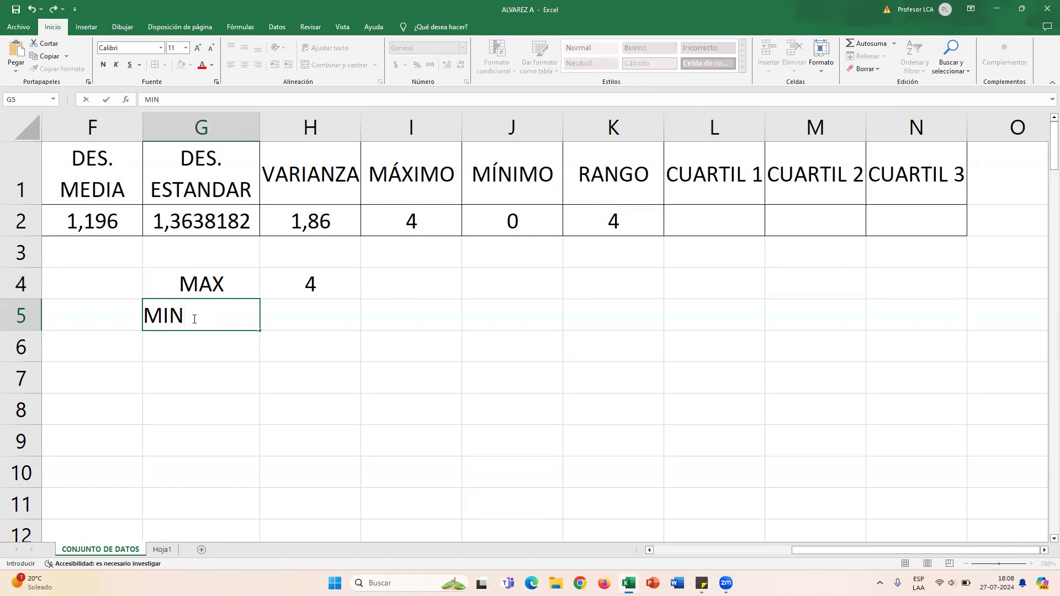
key(Tab)
text(0)
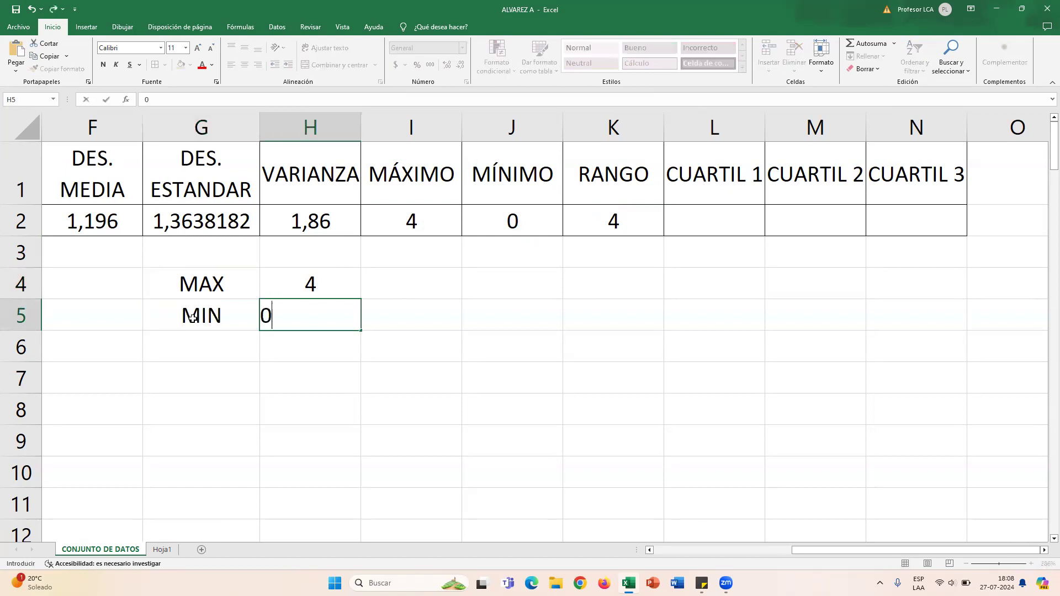
Step: Add the label RANGO in G6 and try the subtraction formula =H4-H5 in H6
click(199, 359)
text(RANGO)
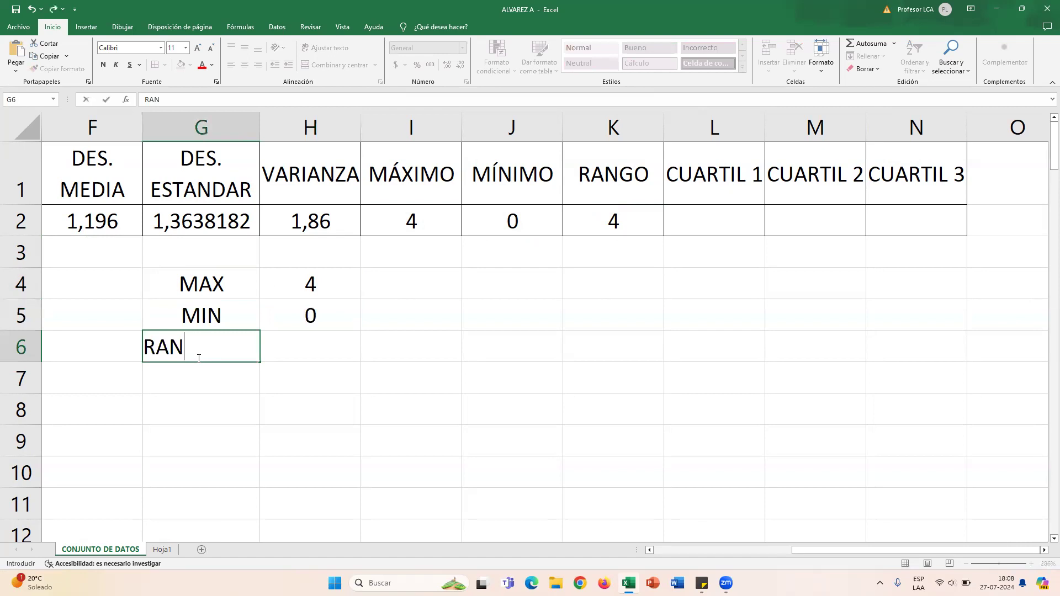
click(292, 350)
text(=)
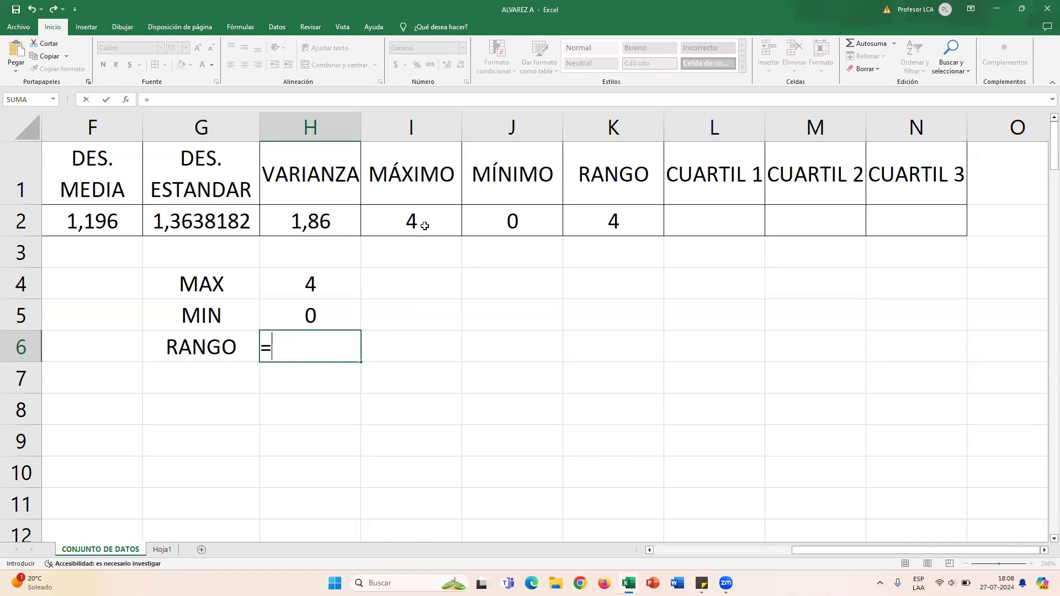
click(317, 282)
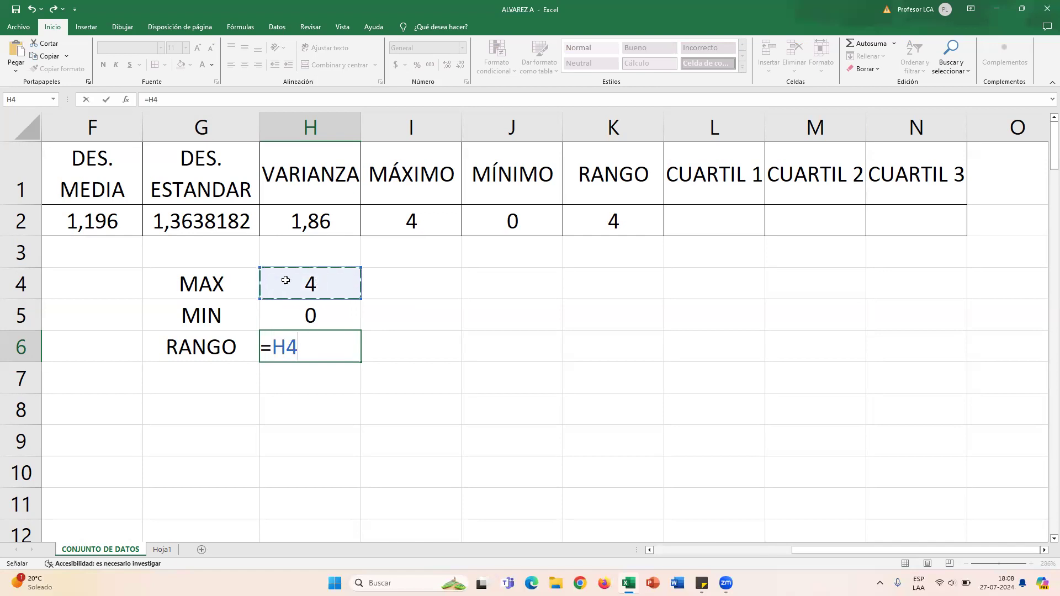
text(-)
click(311, 317)
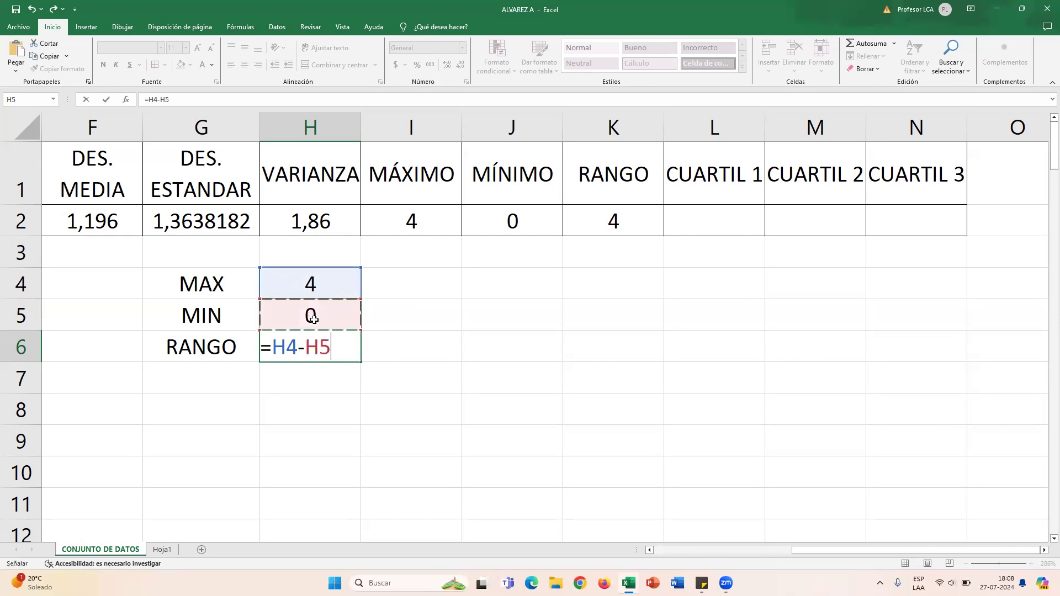
key(Escape)
Step: Clear the auxiliary maximum, minimum and range entries from G4:I8, then check the range formula in K2
drag(158, 268, 445, 405)
key(Delete)
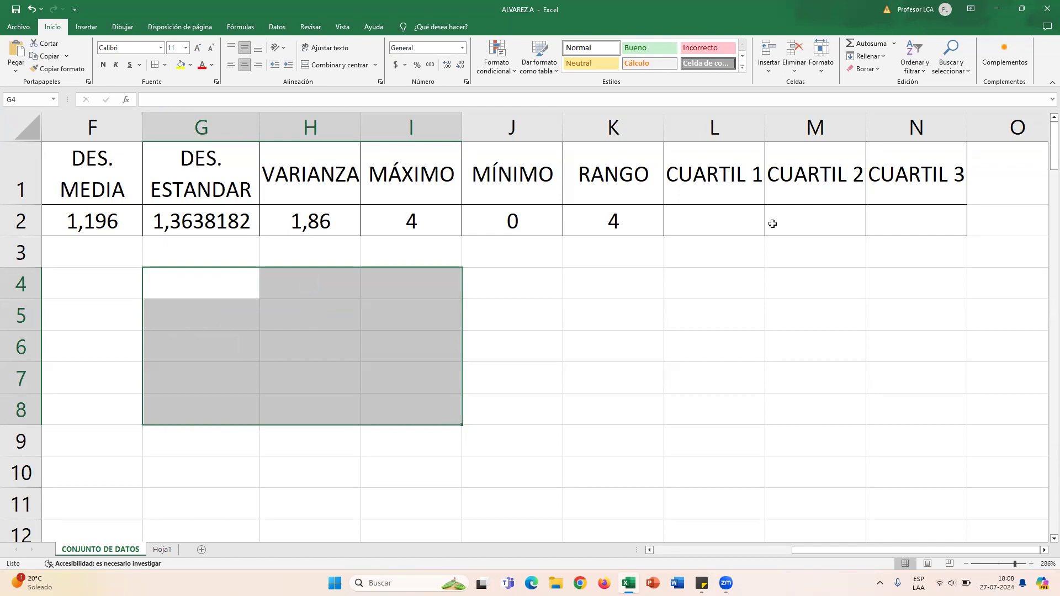
click(619, 224)
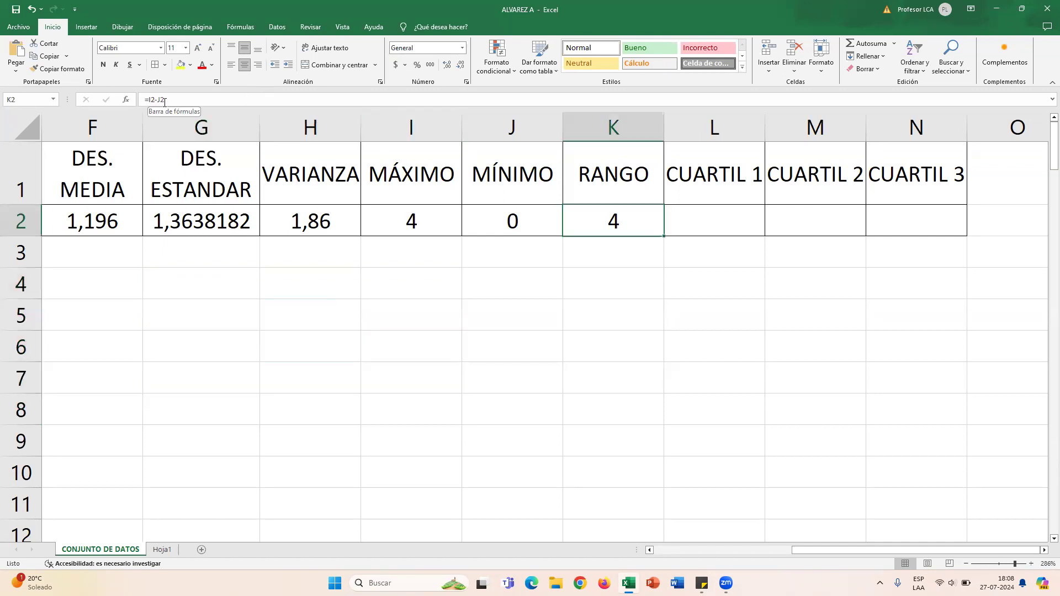
Step: Calculate the first quartile in L2 with the CUARTIL function over A2:A101 and quartile argument 1
click(717, 212)
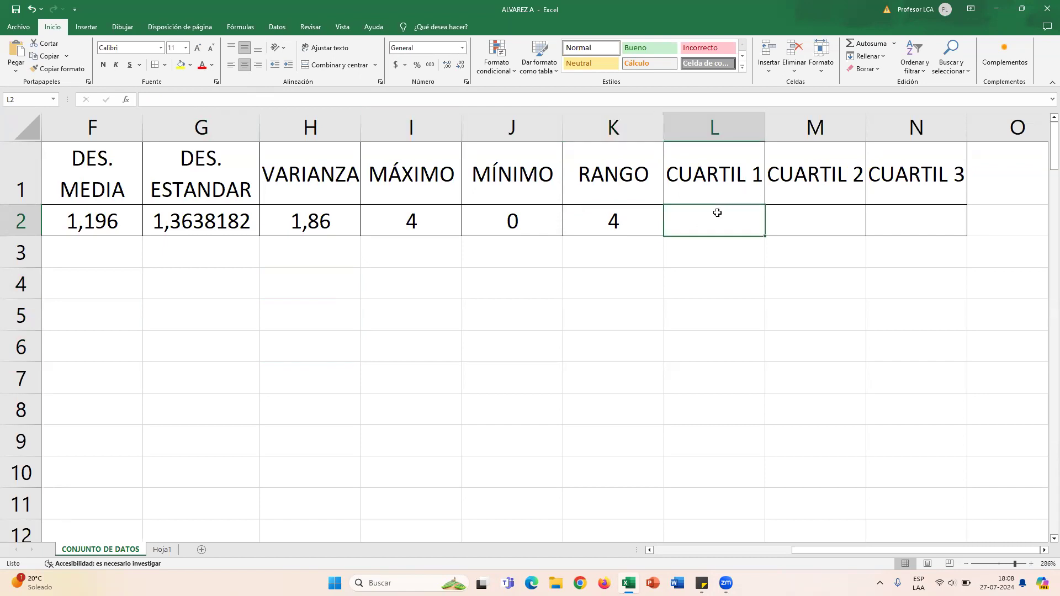
text(=C)
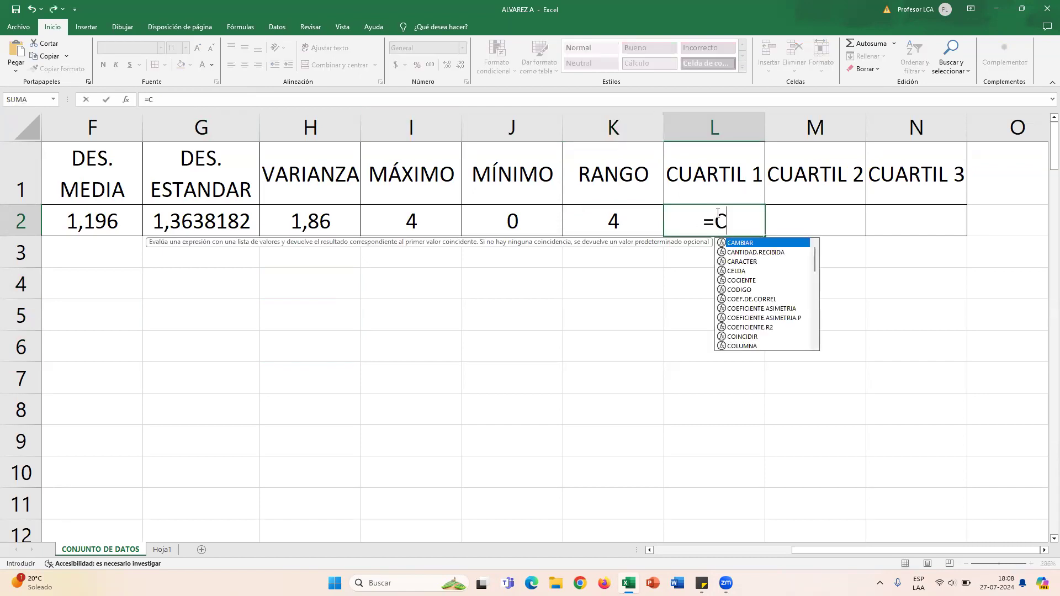
text(UA)
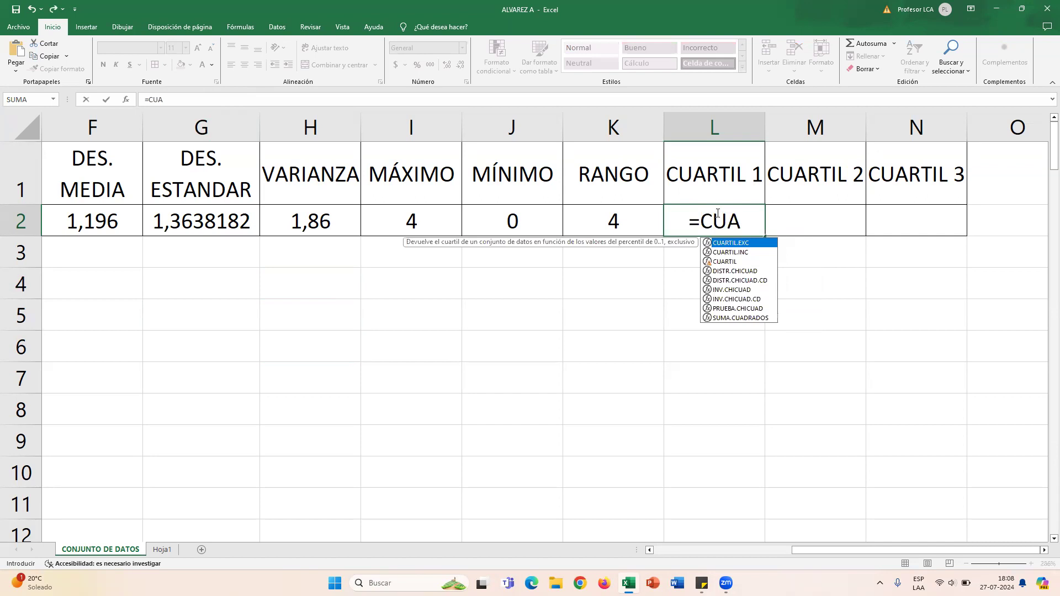
key(Down)
key(Down)
key(Tab)
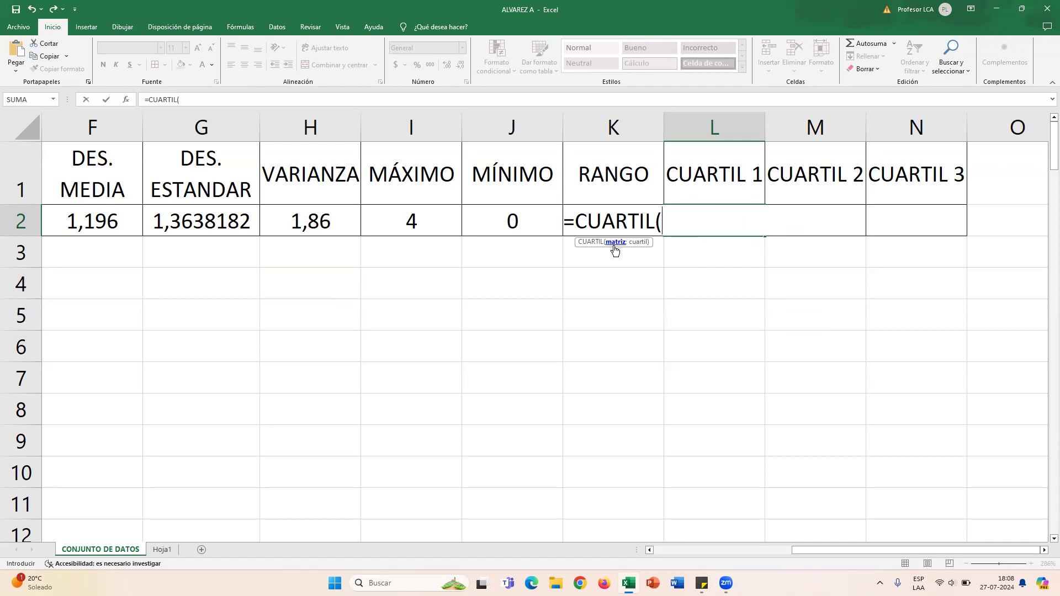
text(A2:A101)
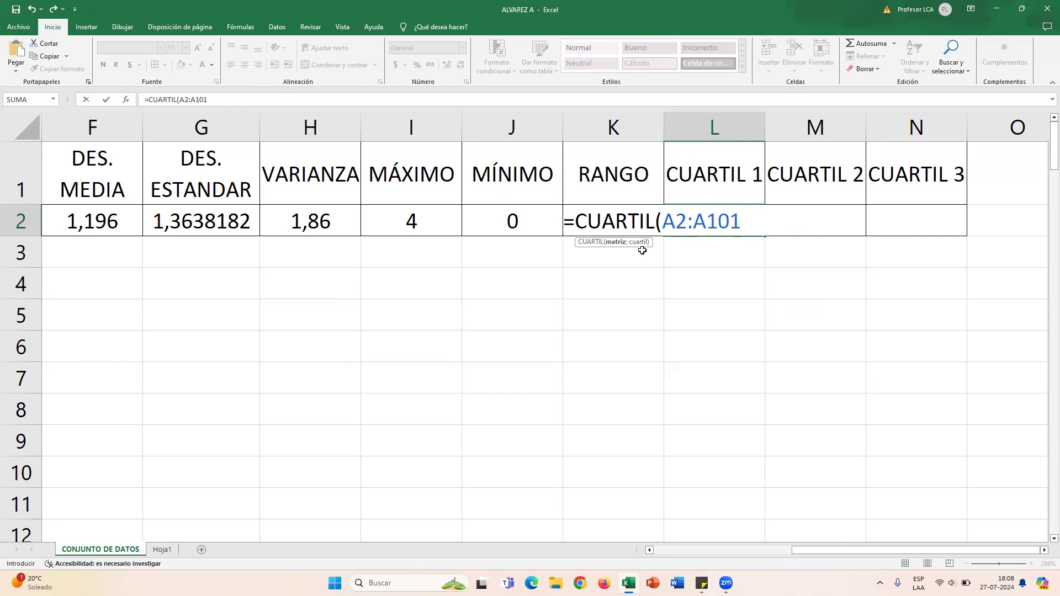
text(;)
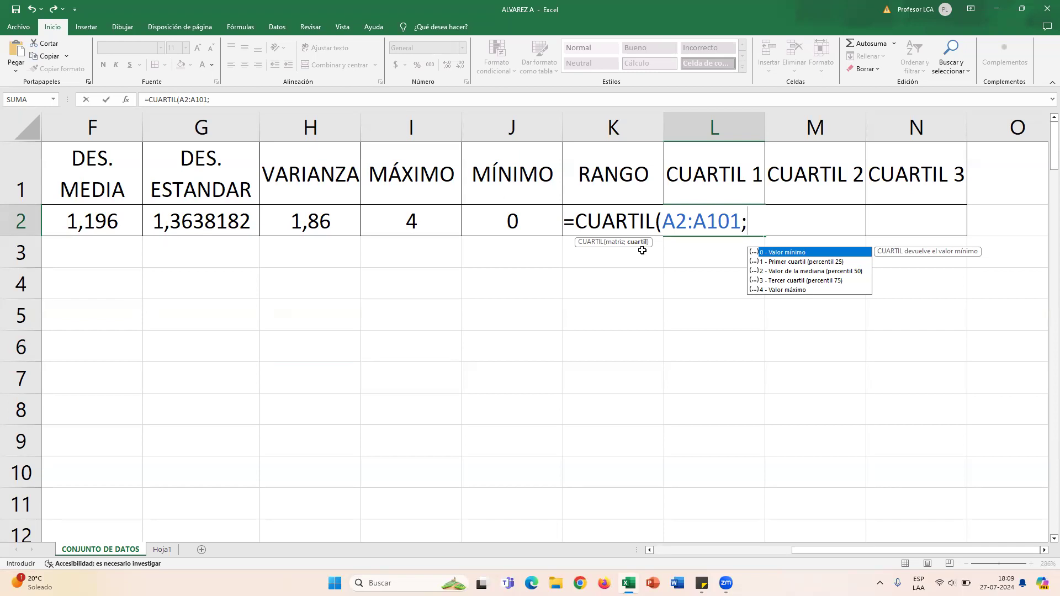
text(1)
key(Return)
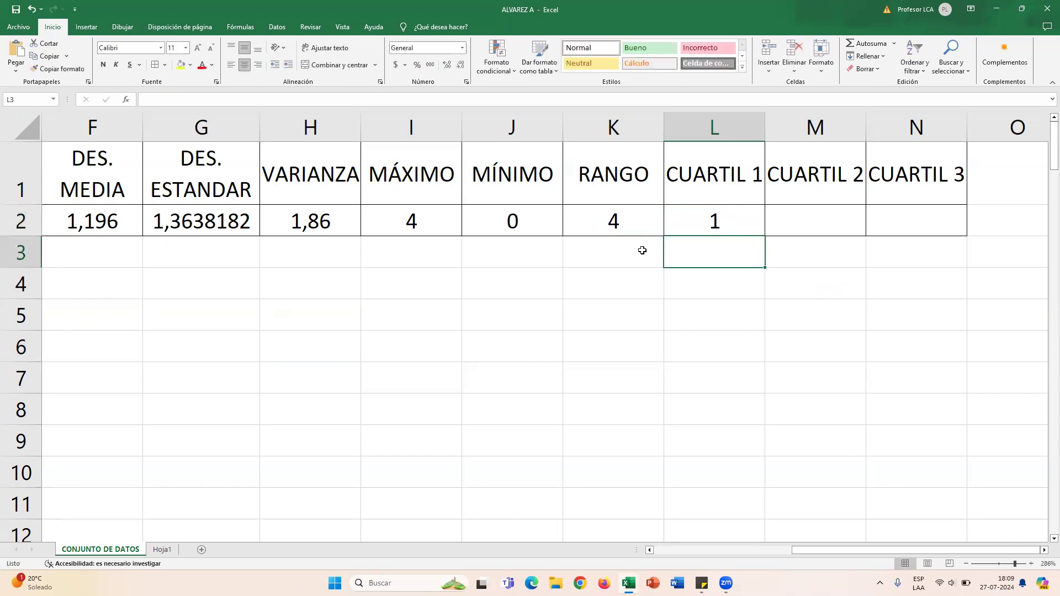
Step: Calculate the second quartile in M2 with the CUARTIL function over A2:A101 and quartile argument 2
click(806, 223)
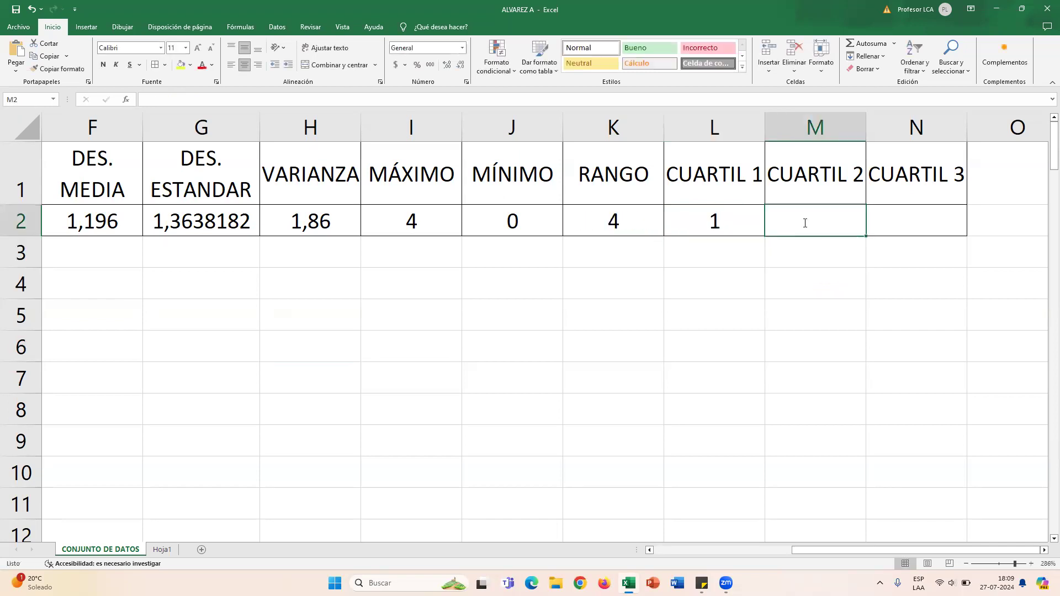
text(=CUAR)
key(Down)
key(Down)
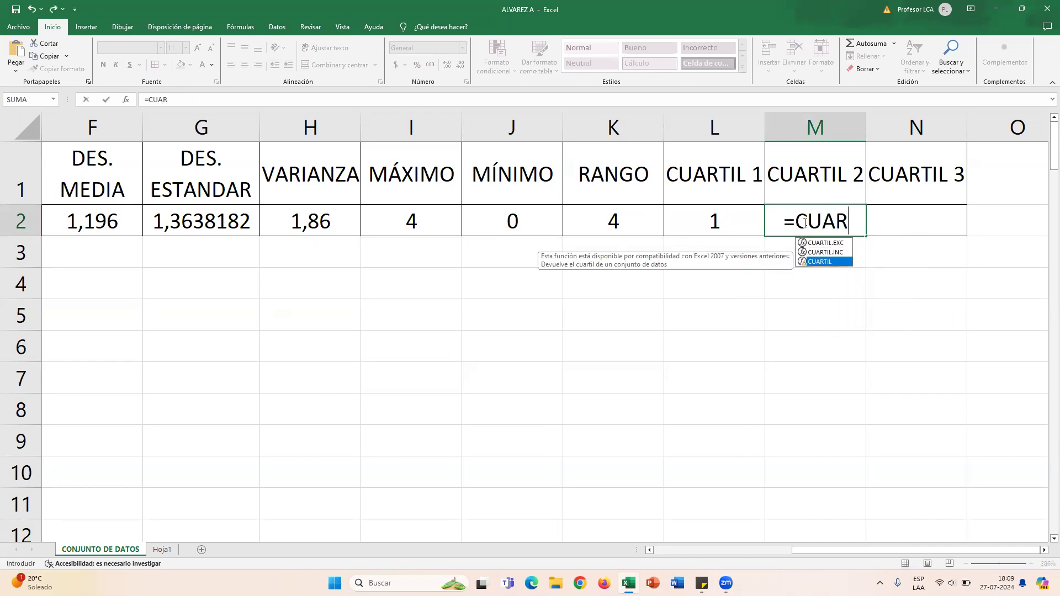
key(Tab)
text(A2:A101)
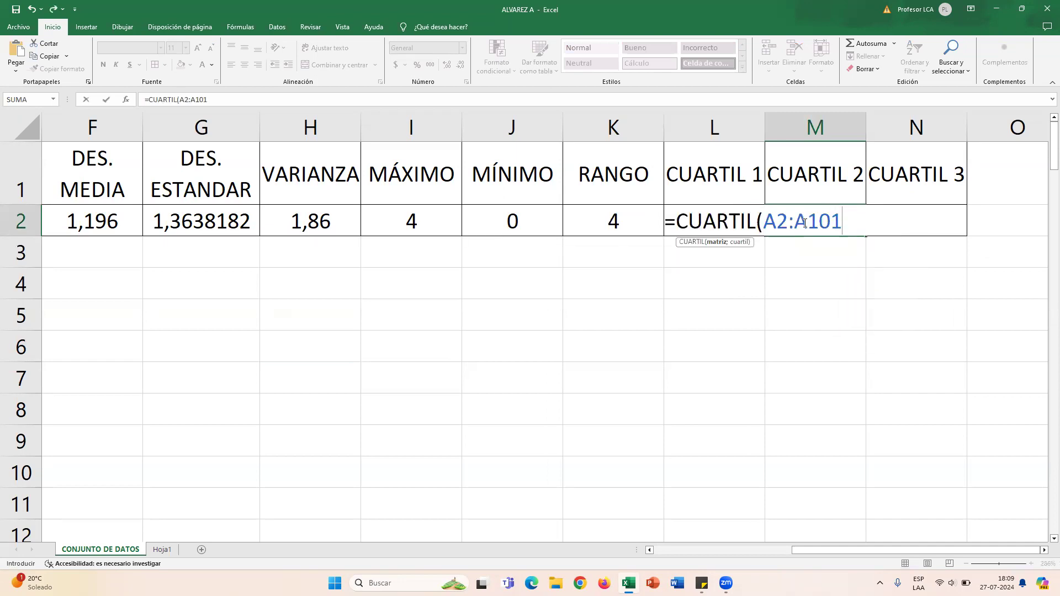
text(;2)
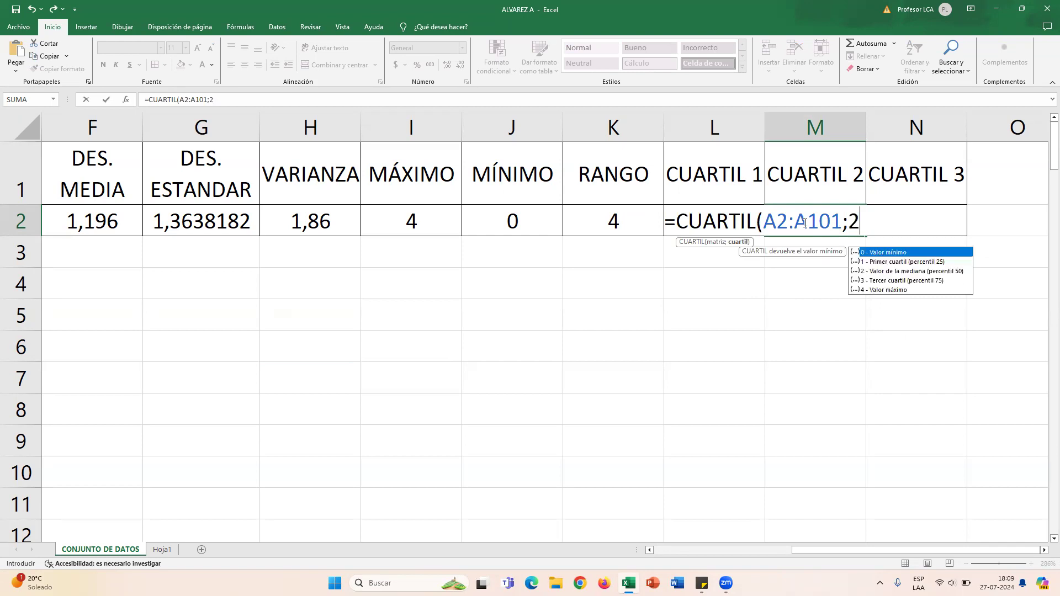
key(Return)
Step: Calculate the third quartile in N2 with the CUARTIL function over A2:A101 and quartile argument 3
click(938, 218)
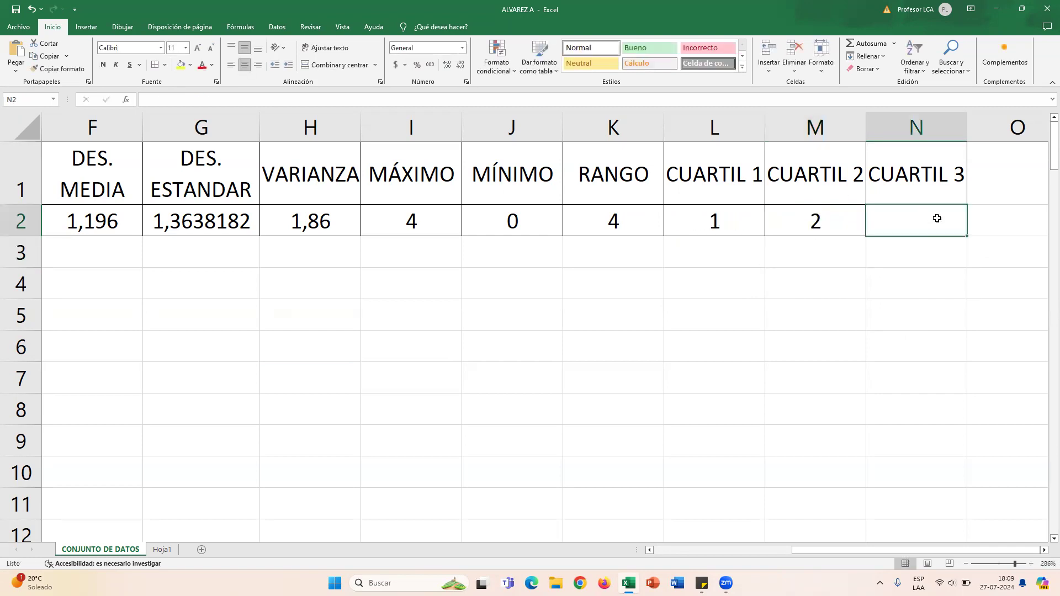
text(=CUA)
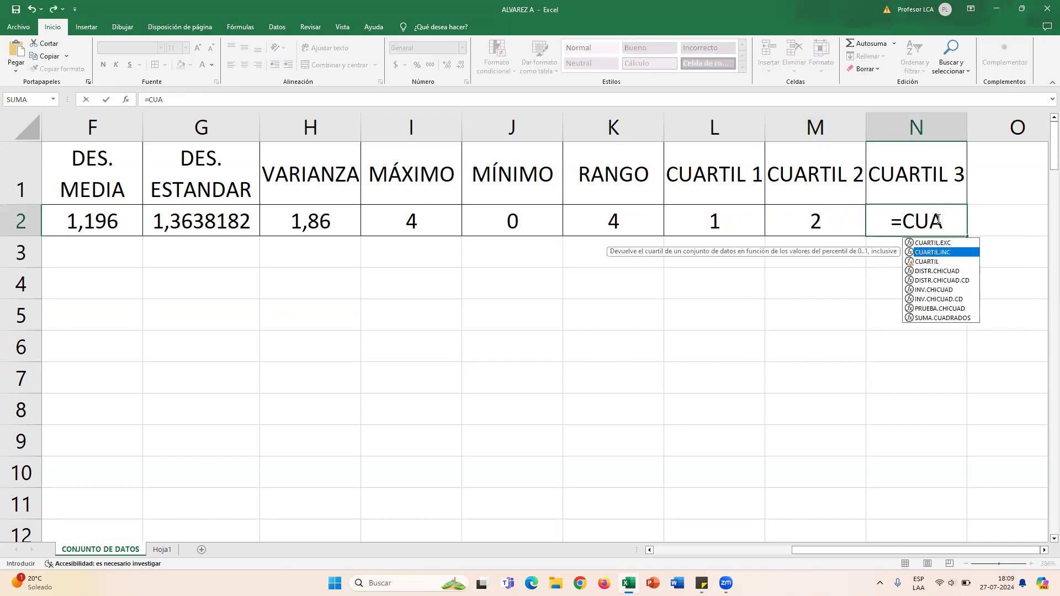
text(RTIL()
text(A2:A101)
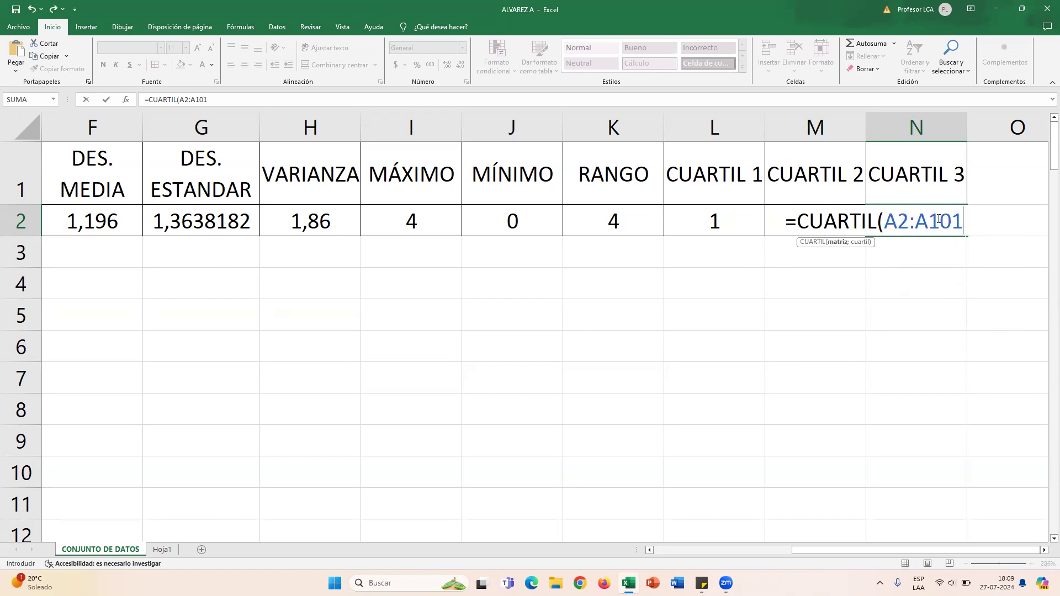
text(;3)
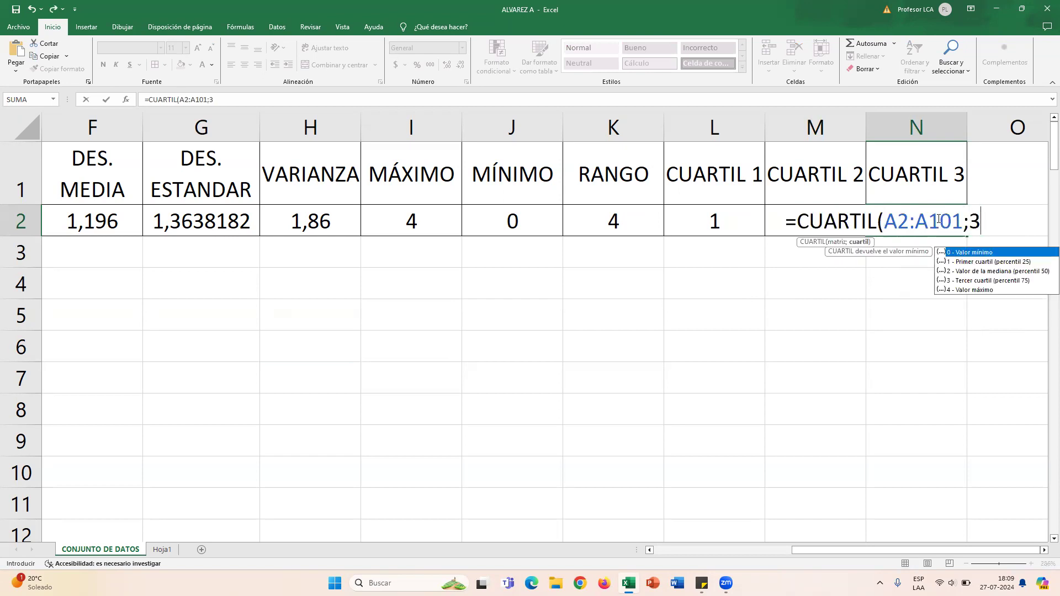
key(Return)
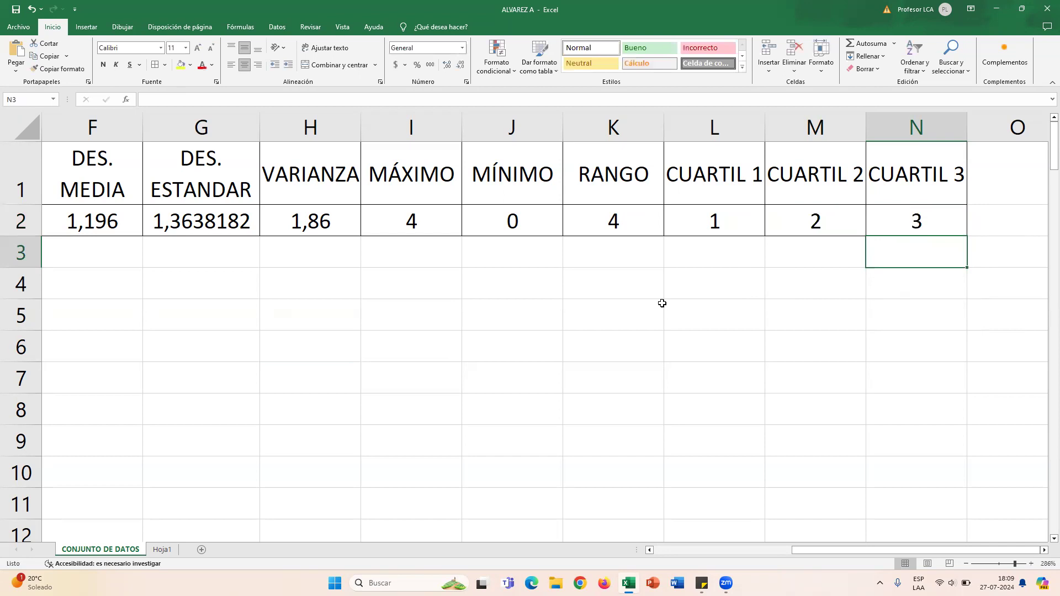
Step: Reduce the mean deviation in F2 to two decimal places
ctrl+scroll(663, 303, down, 6)
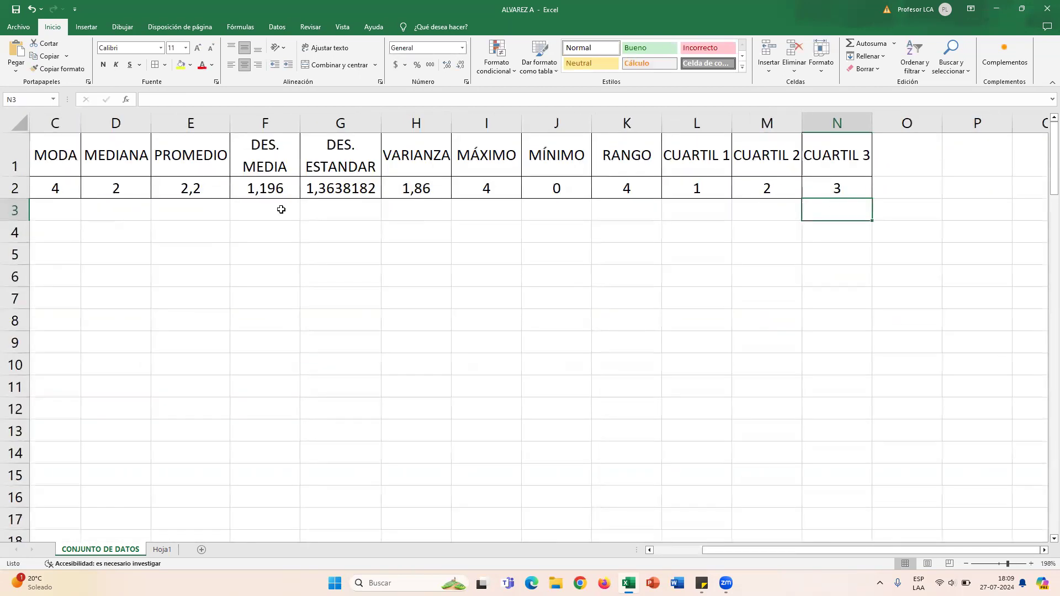
scroll(284, 207, left, 2)
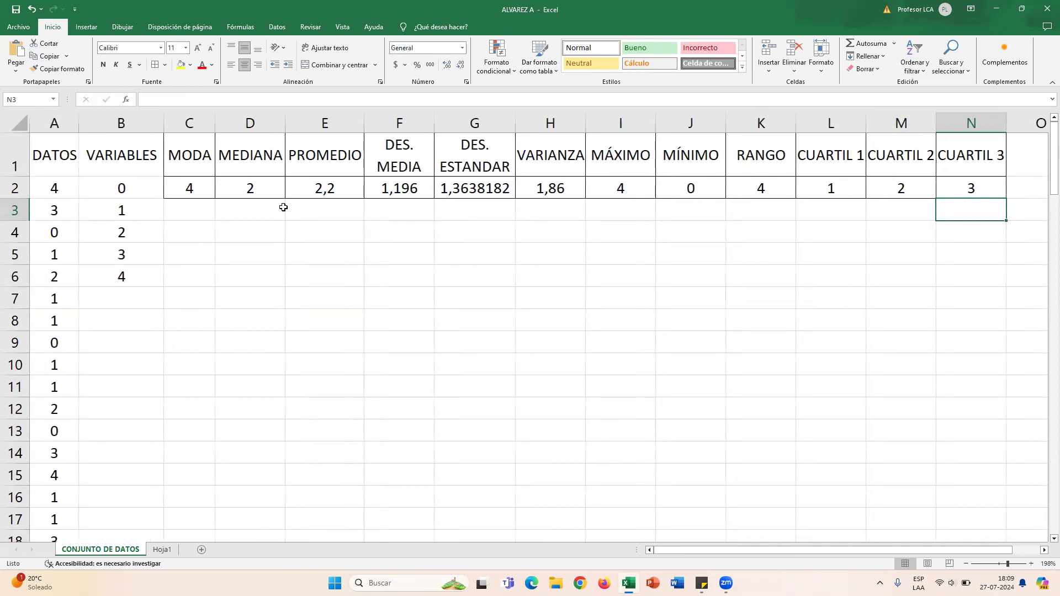
ctrl+scroll(485, 187, up, 1)
ctrl+scroll(484, 187, up, 4)
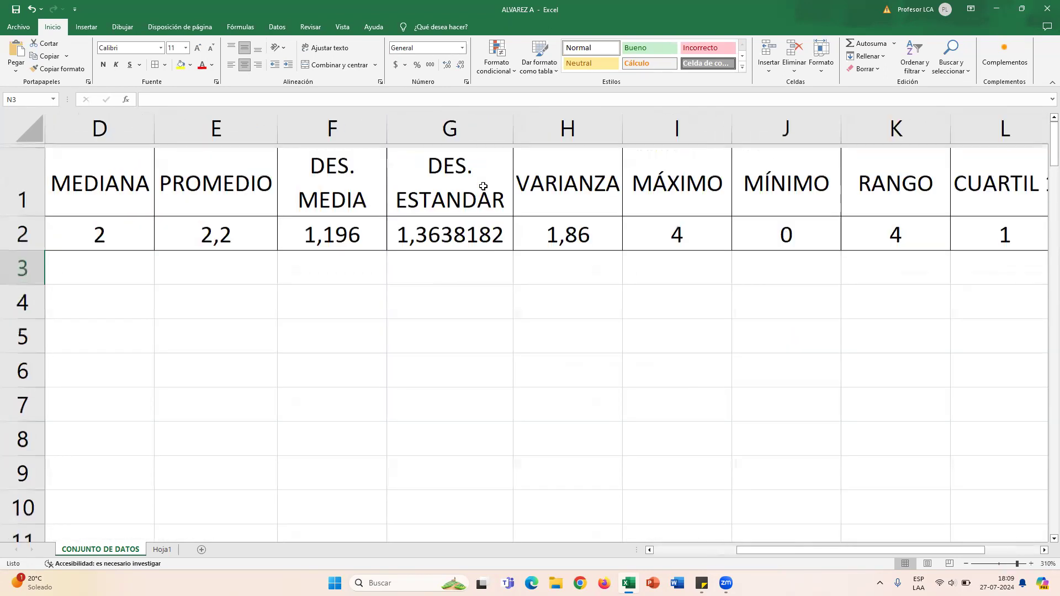
click(342, 224)
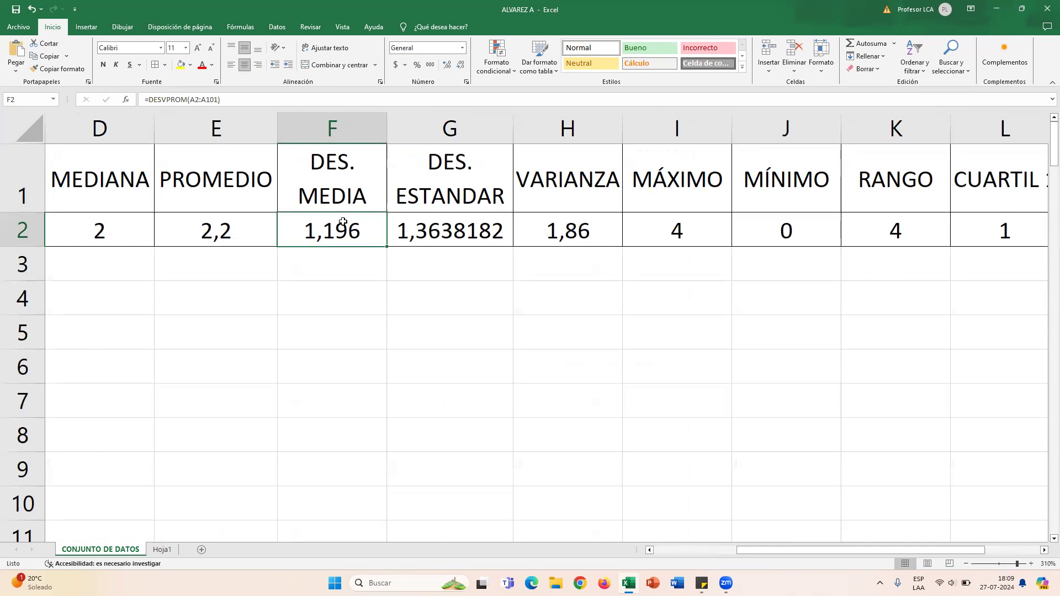
click(460, 66)
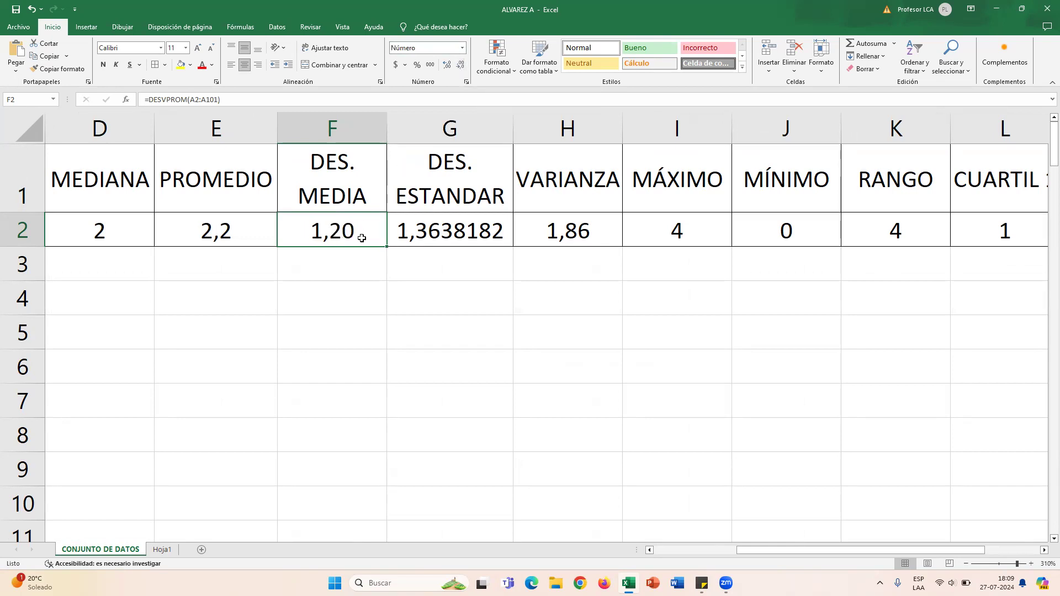
Step: Reduce the standard deviation in G2 to two decimal places
click(457, 239)
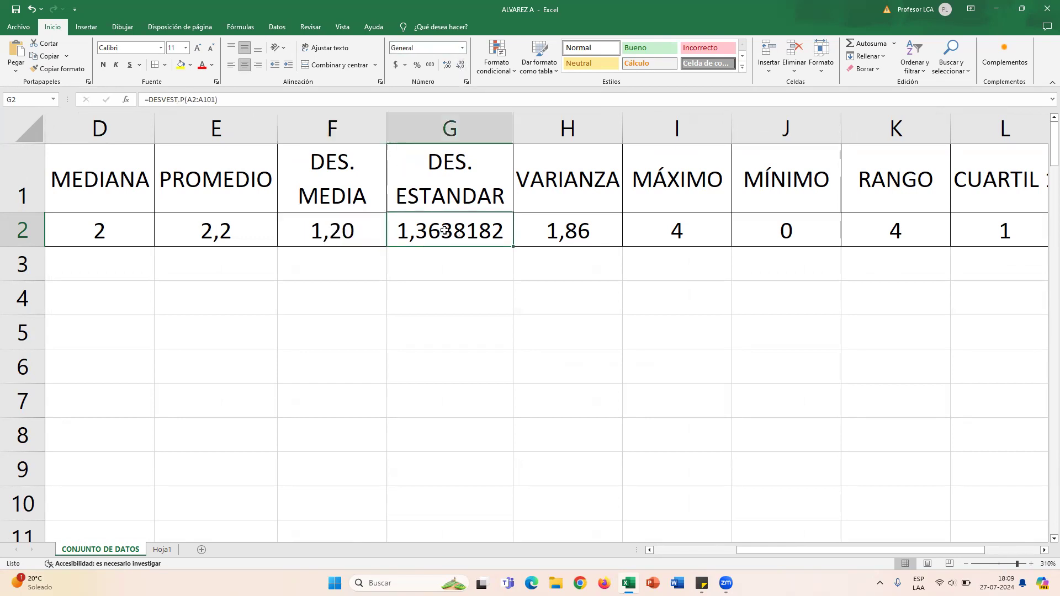
click(461, 66)
click(461, 65)
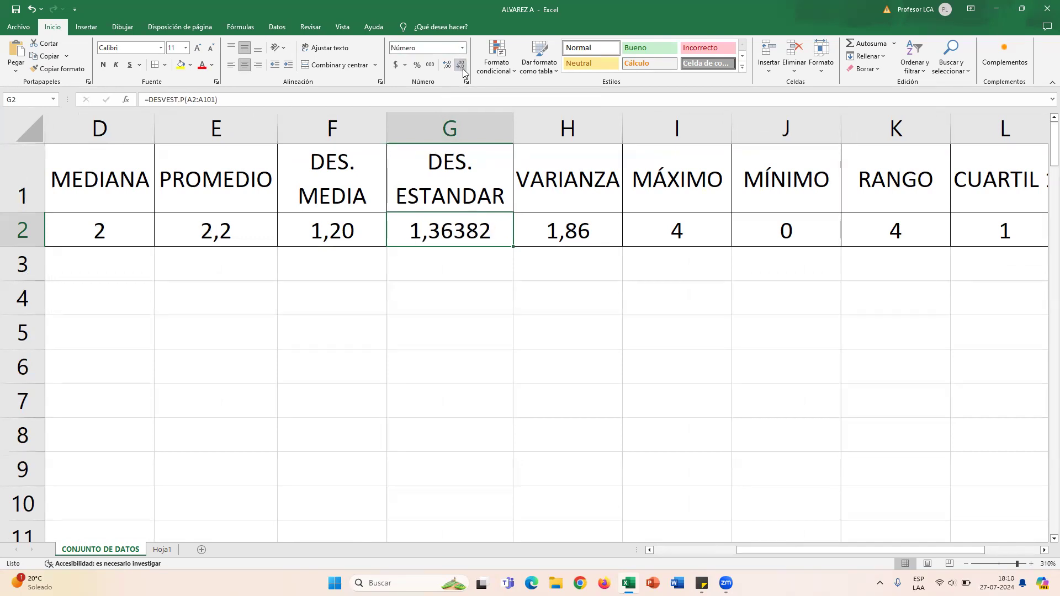
click(461, 65)
click(463, 66)
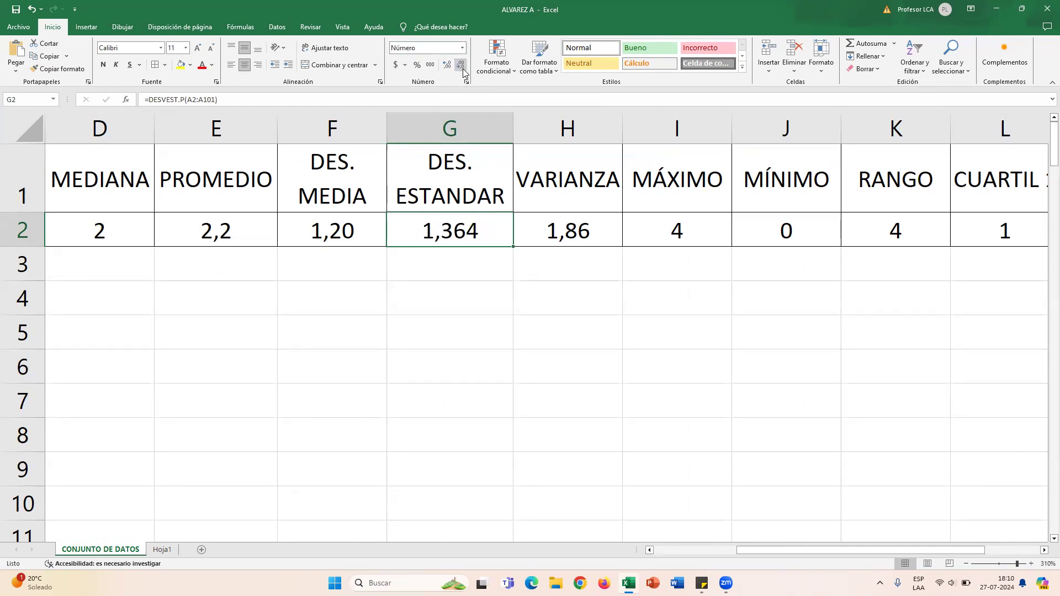
click(460, 65)
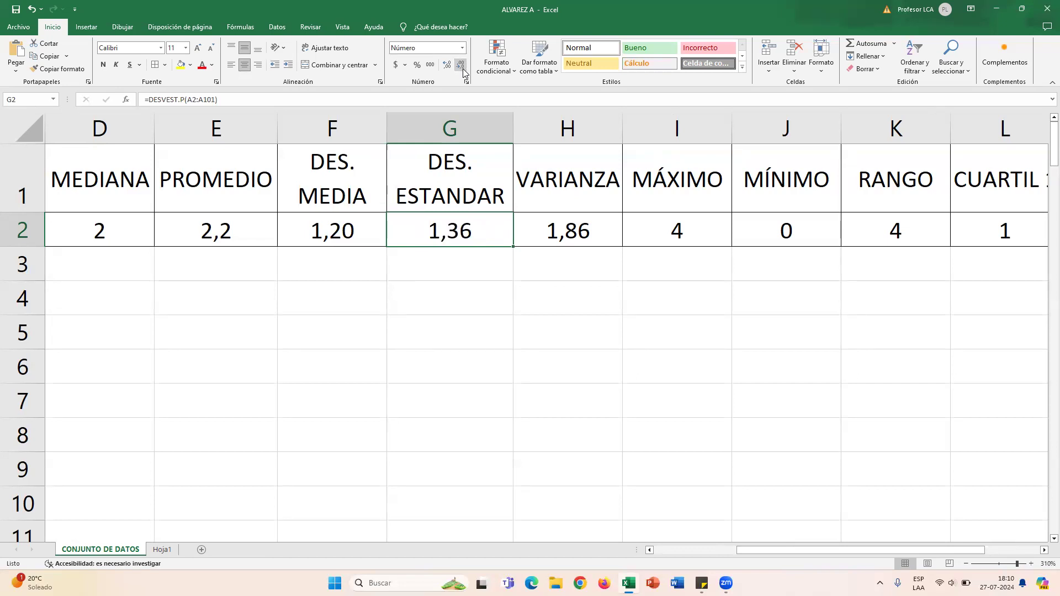
click(435, 257)
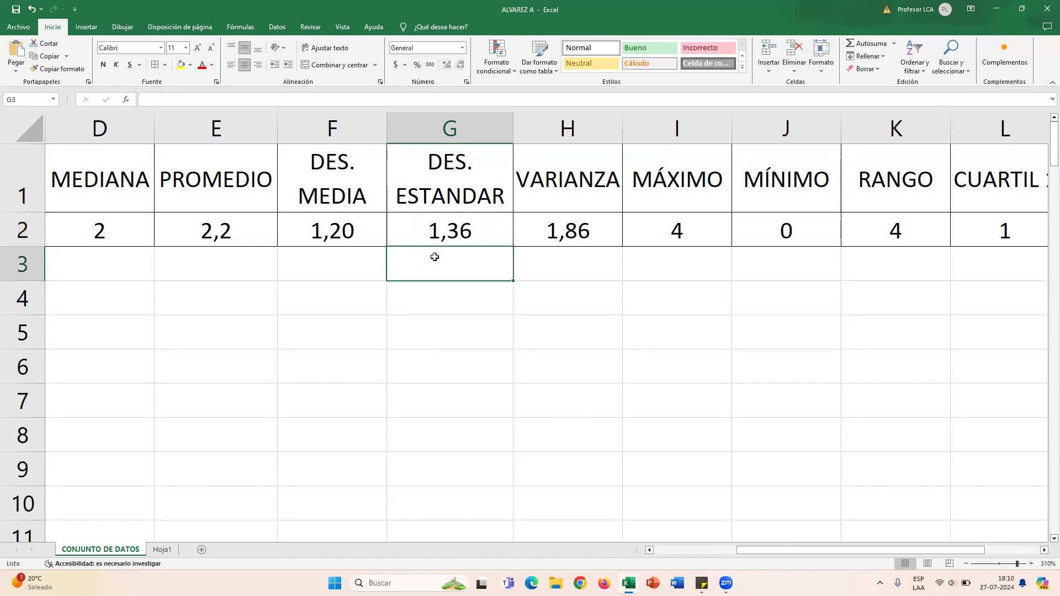
Step: Save the workbook with the completed statistics table
scroll(440, 282, down, 10)
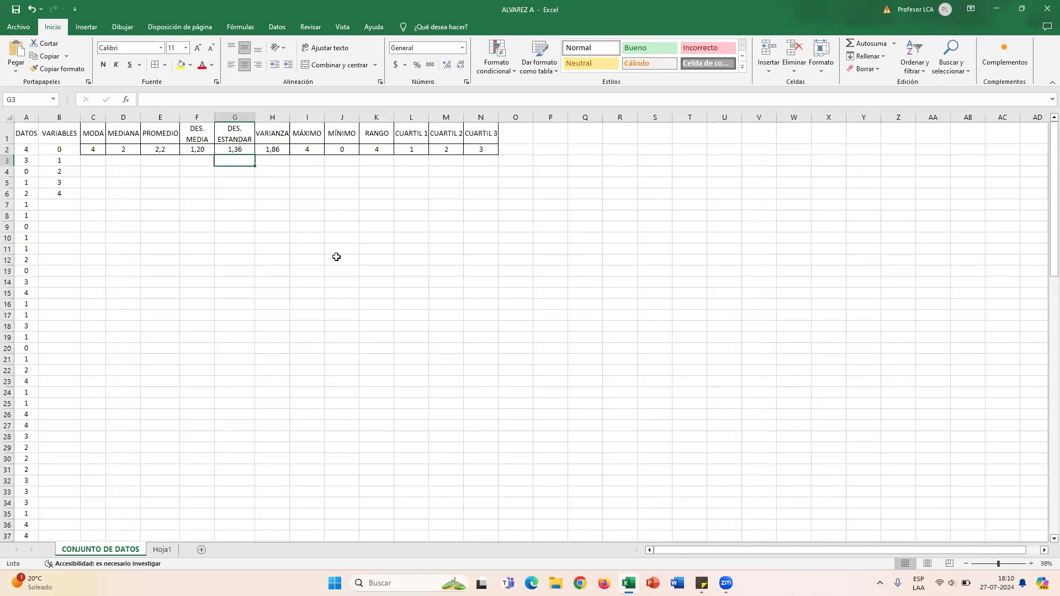
click(15, 10)
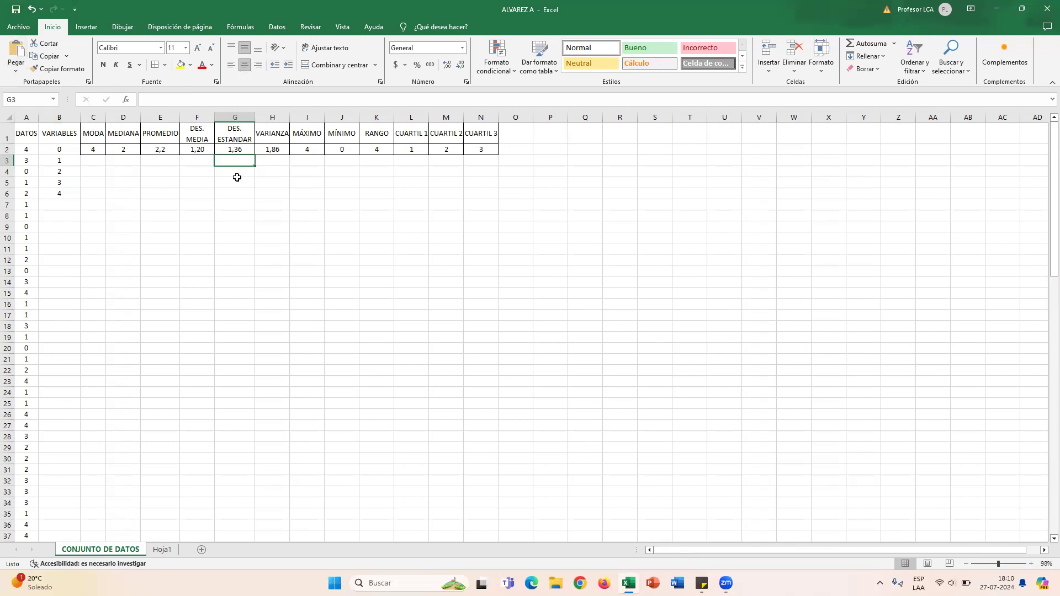
click(127, 173)
scroll(126, 173, up, 5)
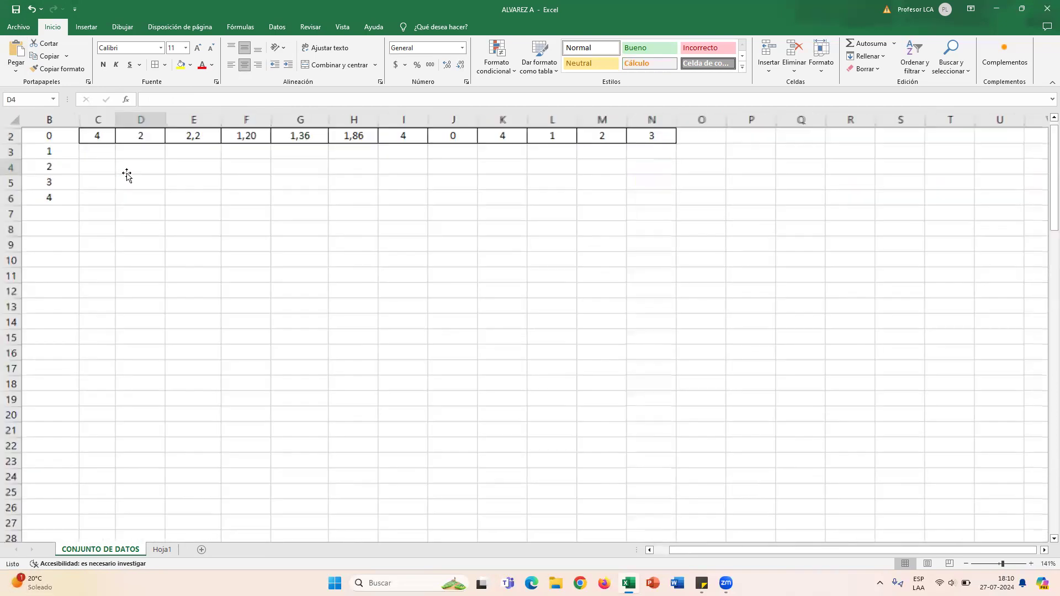
Step: Enter the title "ACT. 1: CONJUNTO DE DATOS" in cell D4, below the statistics table
scroll(126, 172, up, 1)
text(CONJ)
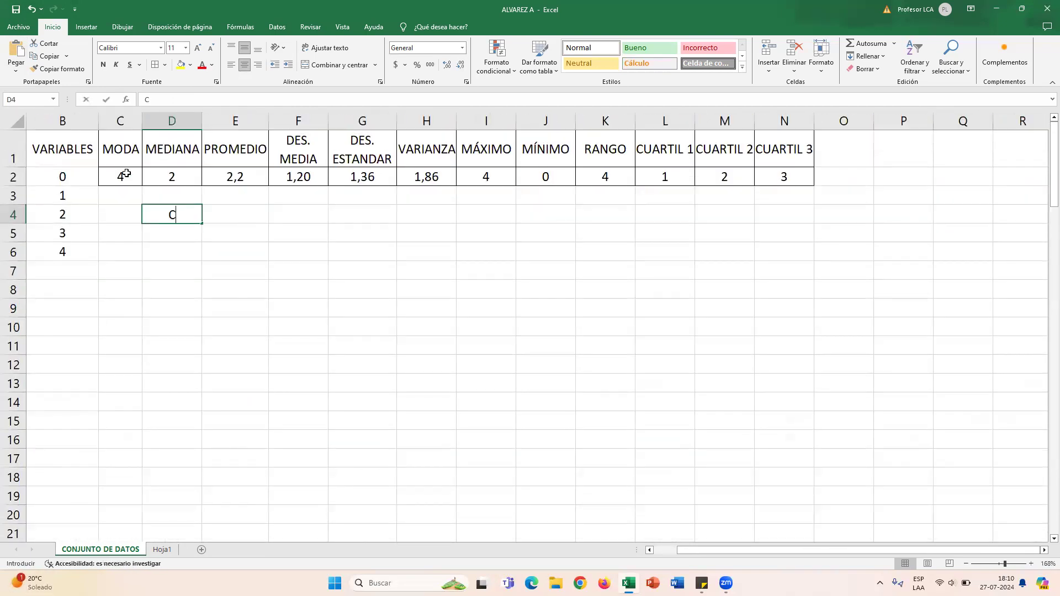
key(BackSpace)
key(BackSpace)
key(BackSpace)
key(BackSpace)
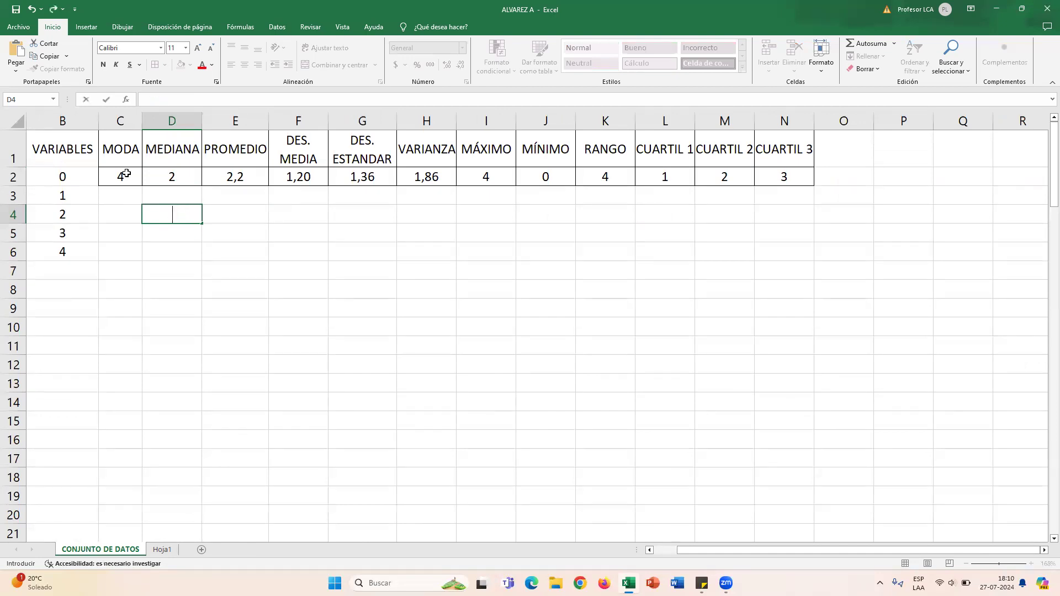
key(Caps_Lock)
key(Caps_Lock)
text(ACT. 1: CONJUNTO DE)
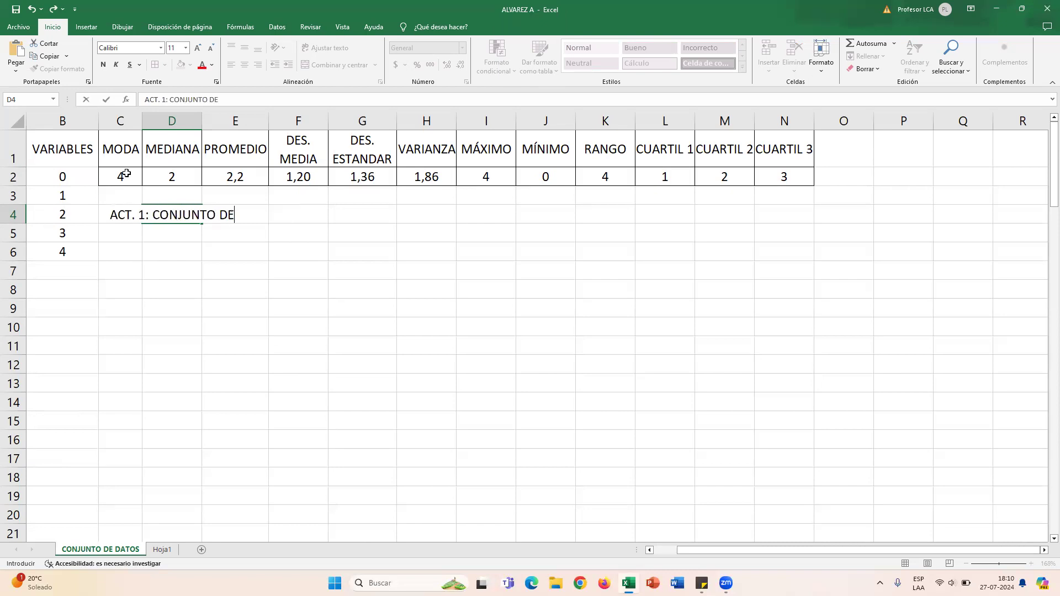
text( DATOS)
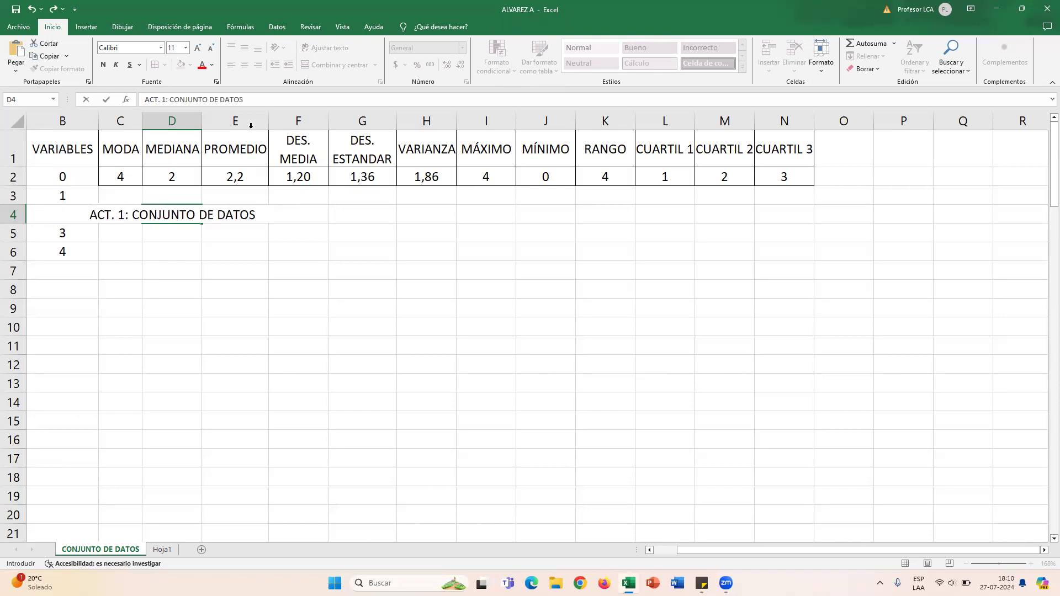
click(293, 269)
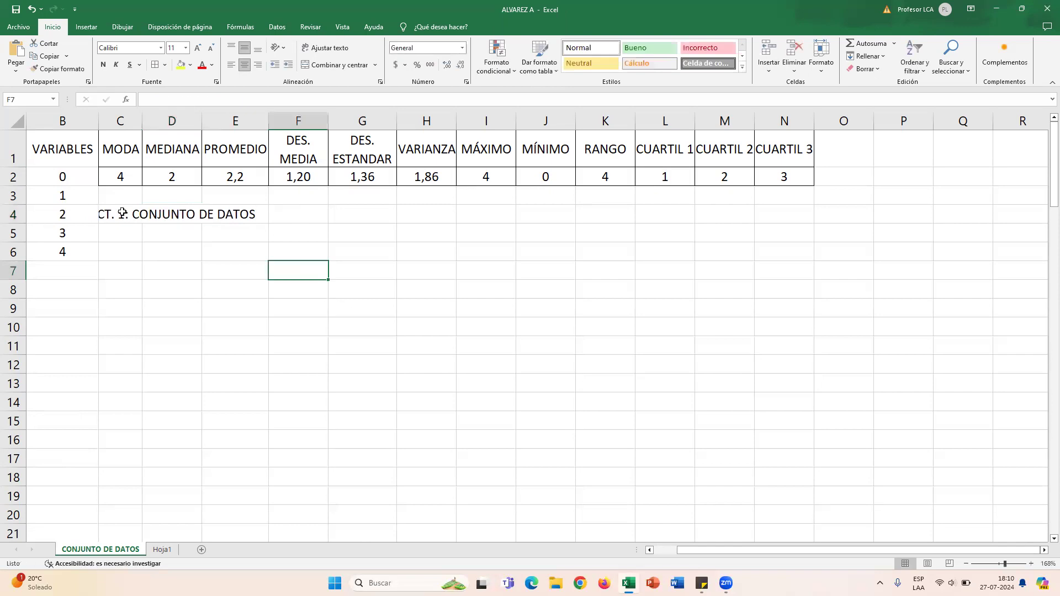
Step: Merge and centre the activity title across C4:N4
drag(118, 215, 780, 216)
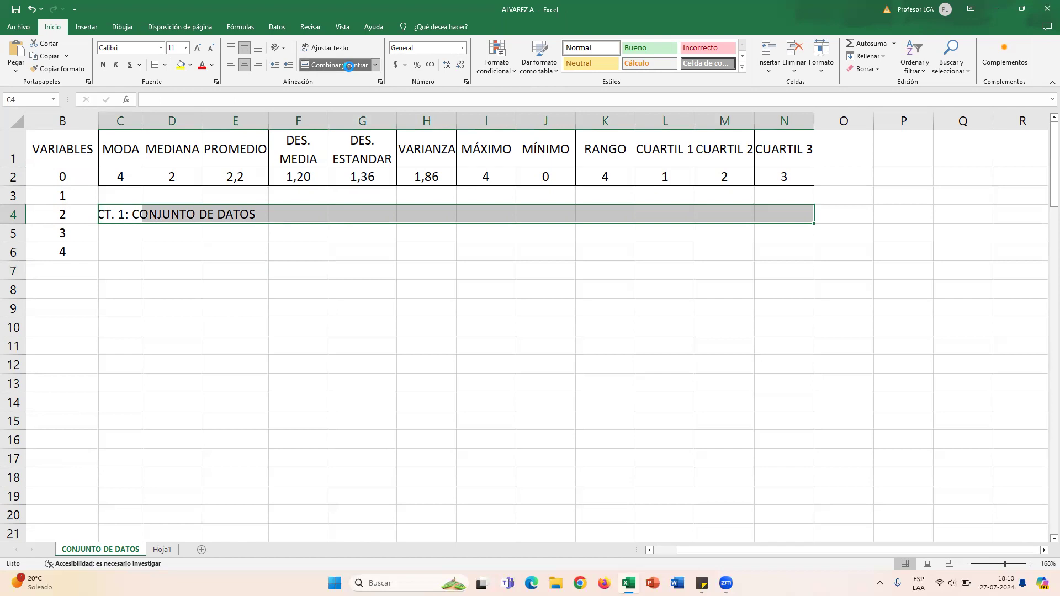
click(338, 65)
click(467, 264)
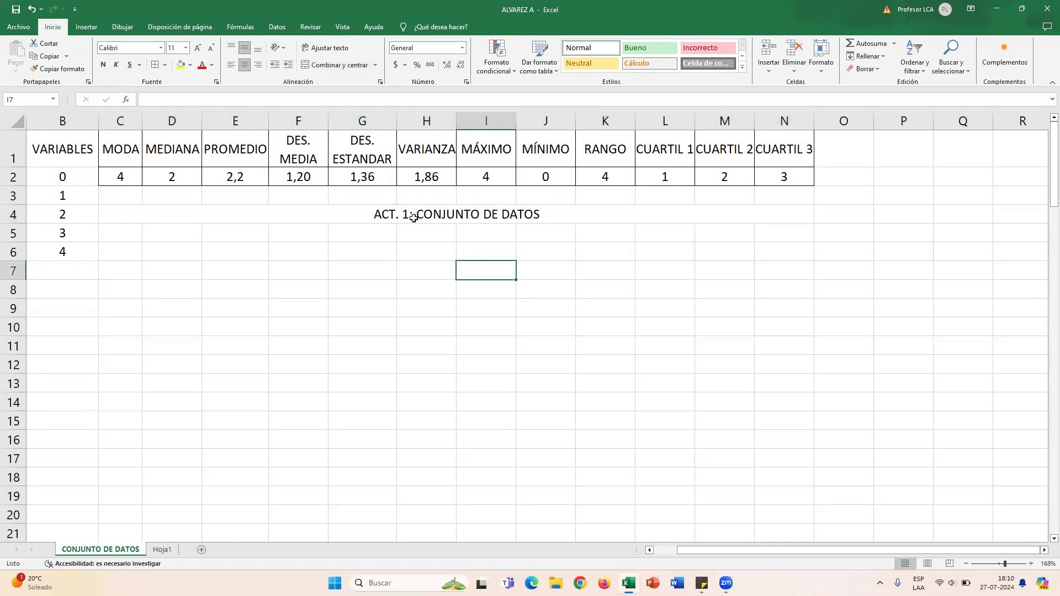
Step: Clear the old DATOS column from A1:A13 on the Hoja1 sheet
click(168, 550)
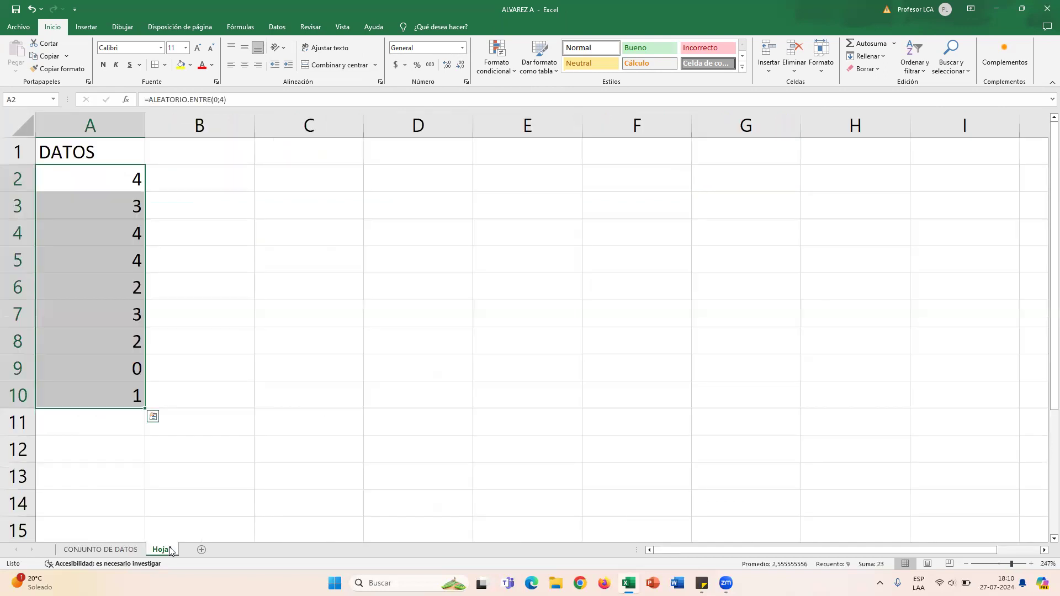
click(156, 469)
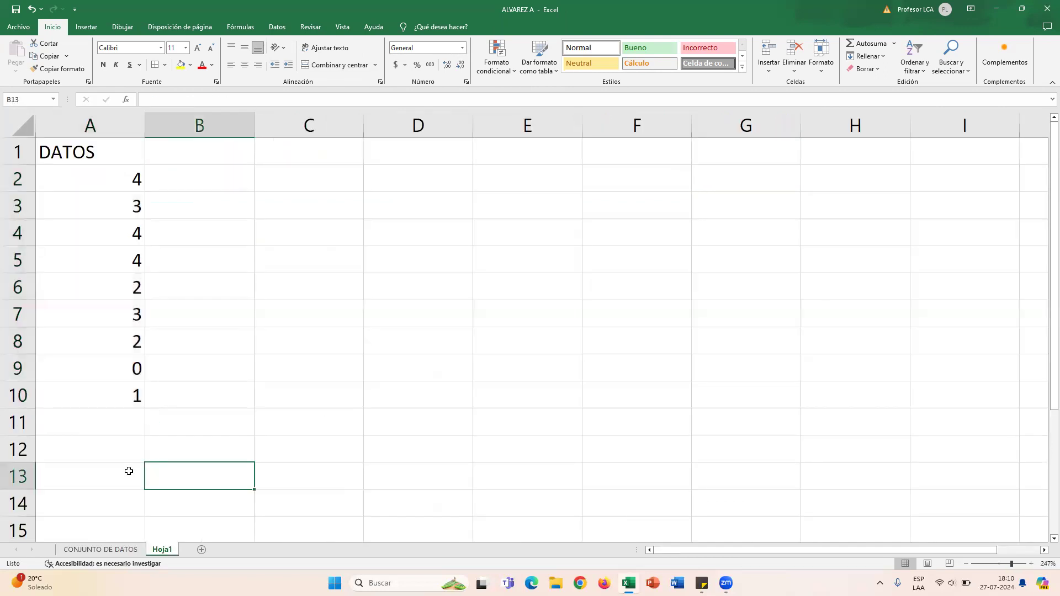
drag(127, 469, 71, 140)
key(Delete)
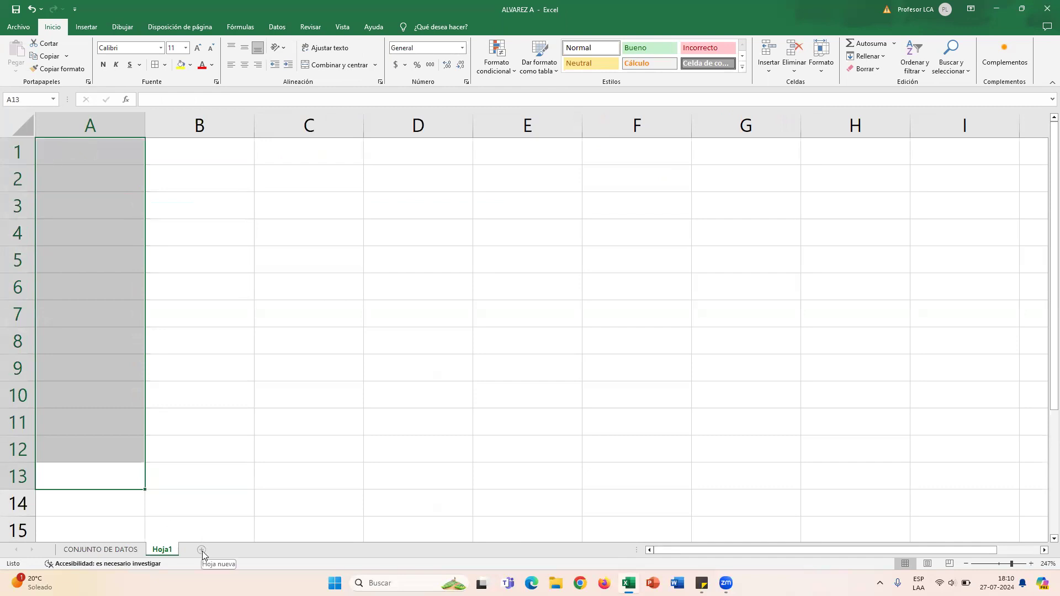
Step: Rename the Hoja1 sheet as DATOS NO AGRUPADOS
double_click(164, 550)
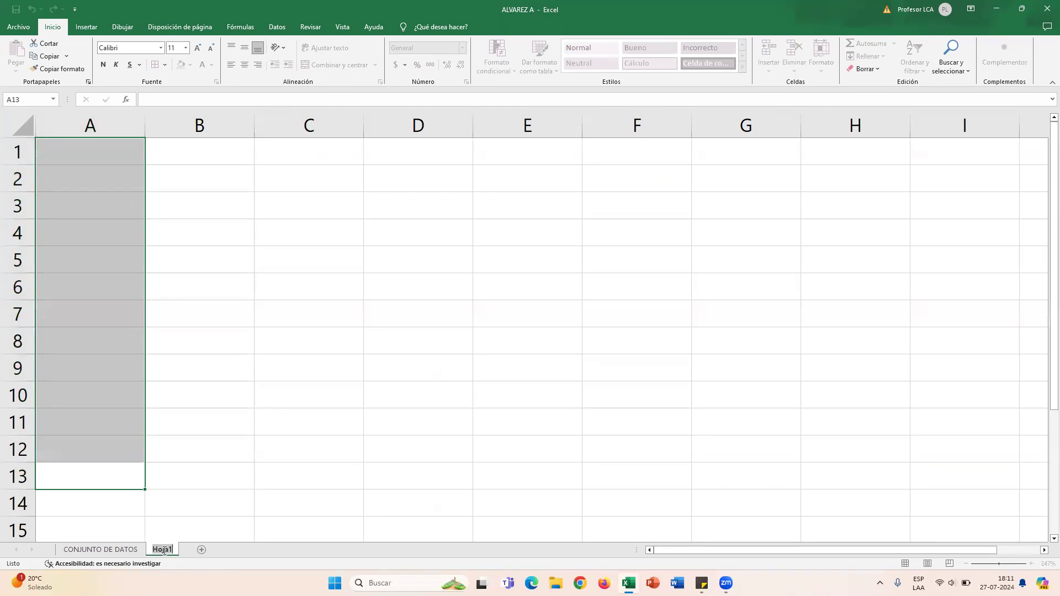
text(DATOS NO AGRUPADOS)
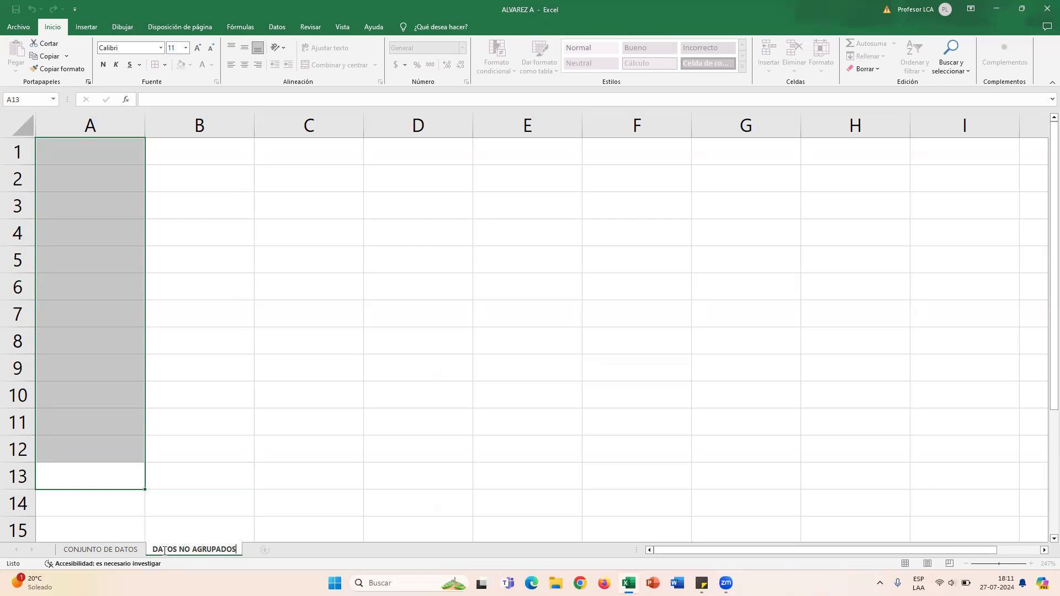
click(288, 448)
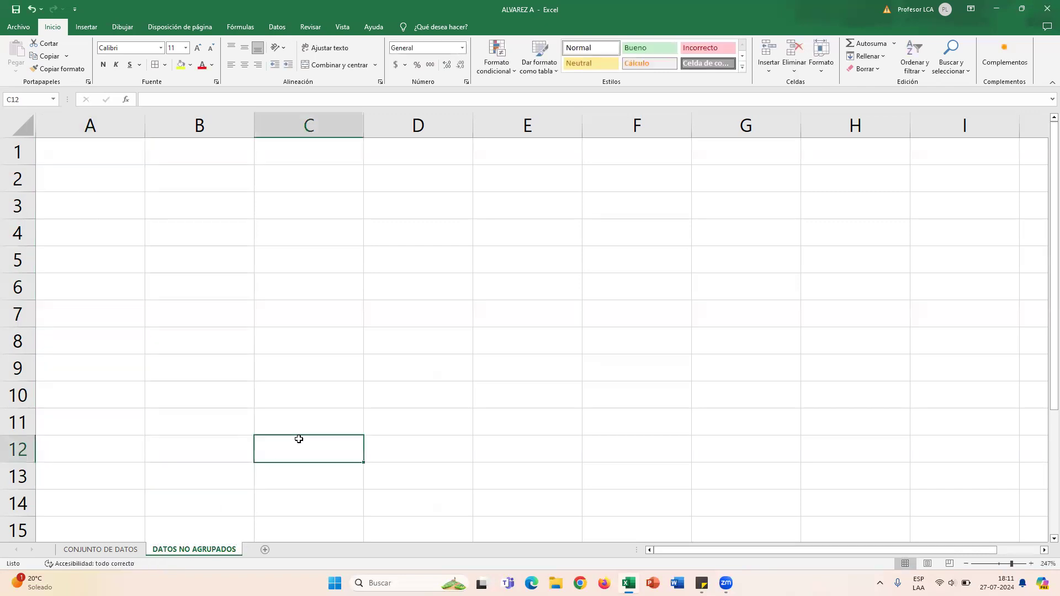
Step: Enter the header DATOS in A1 and generate a random integer in A2 with ALEATORIO.ENTRE from 1 to 5
click(101, 161)
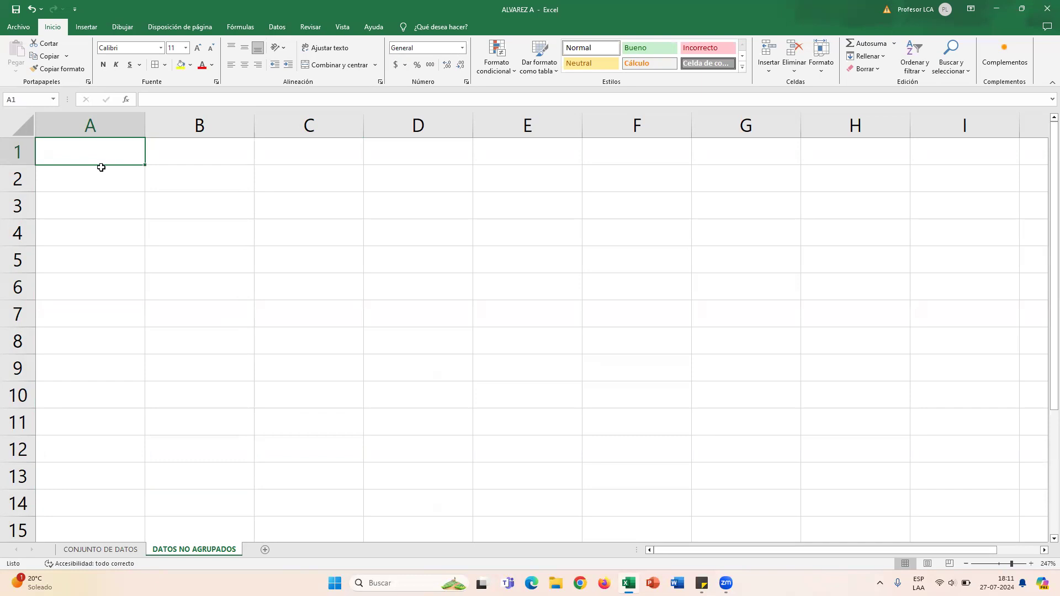
text(DATOS)
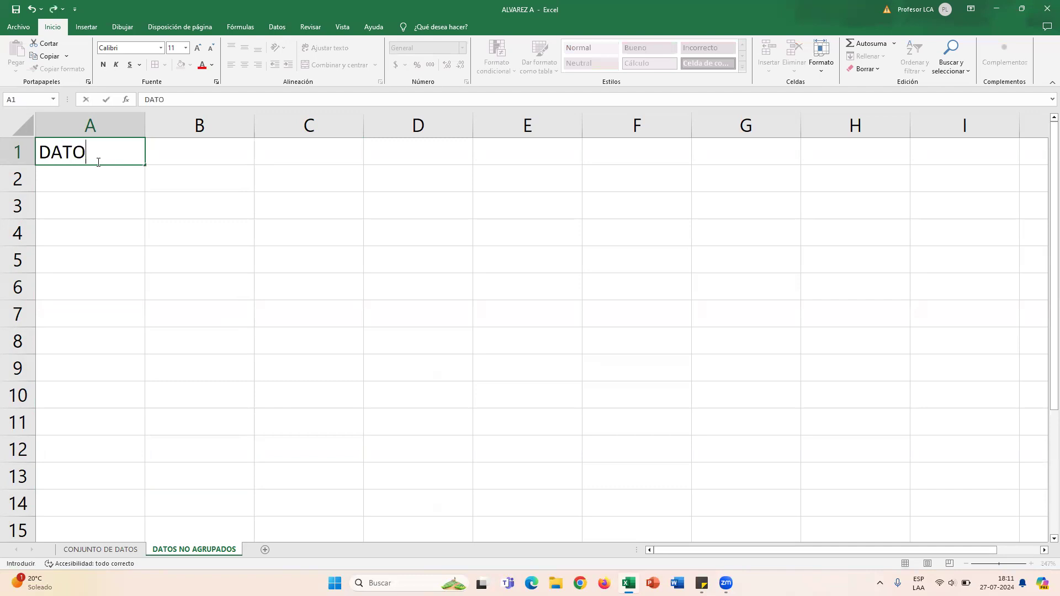
click(119, 183)
text(=ALE)
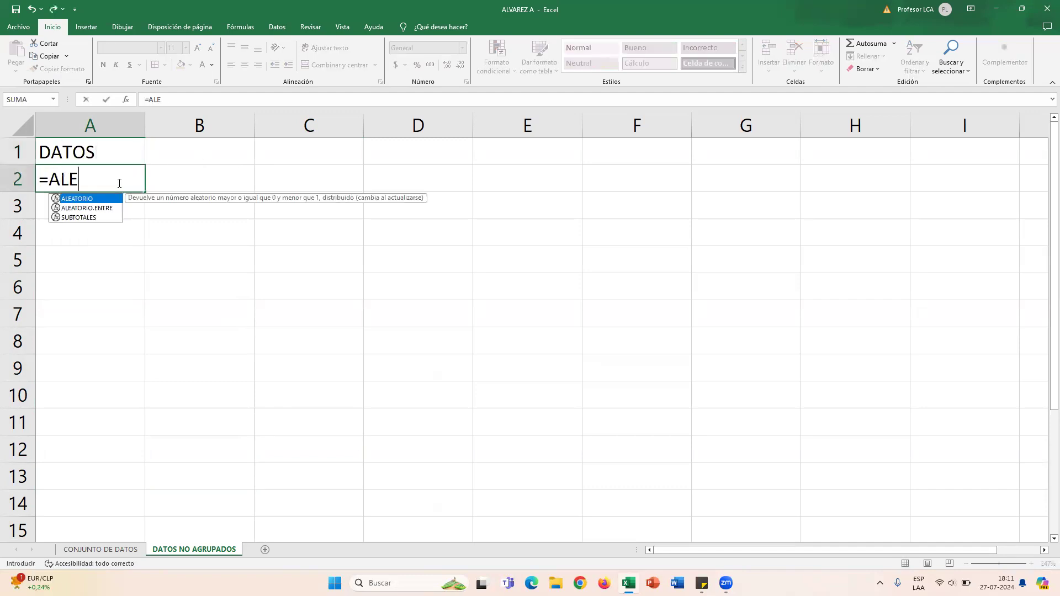
key(Down)
key(Tab)
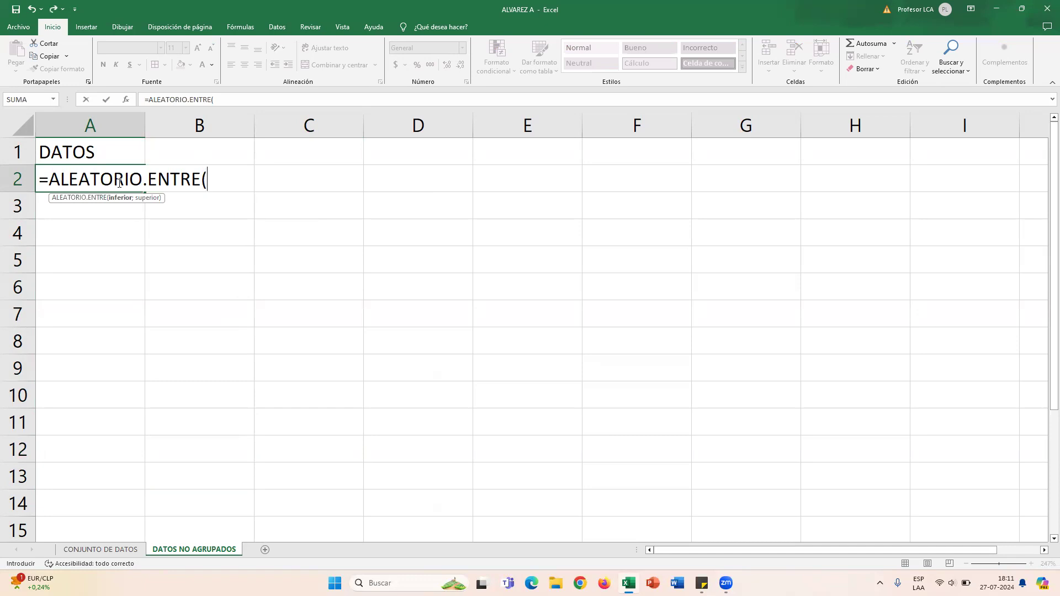
text(1;3)
key(BackSpace)
text(5)
key(Return)
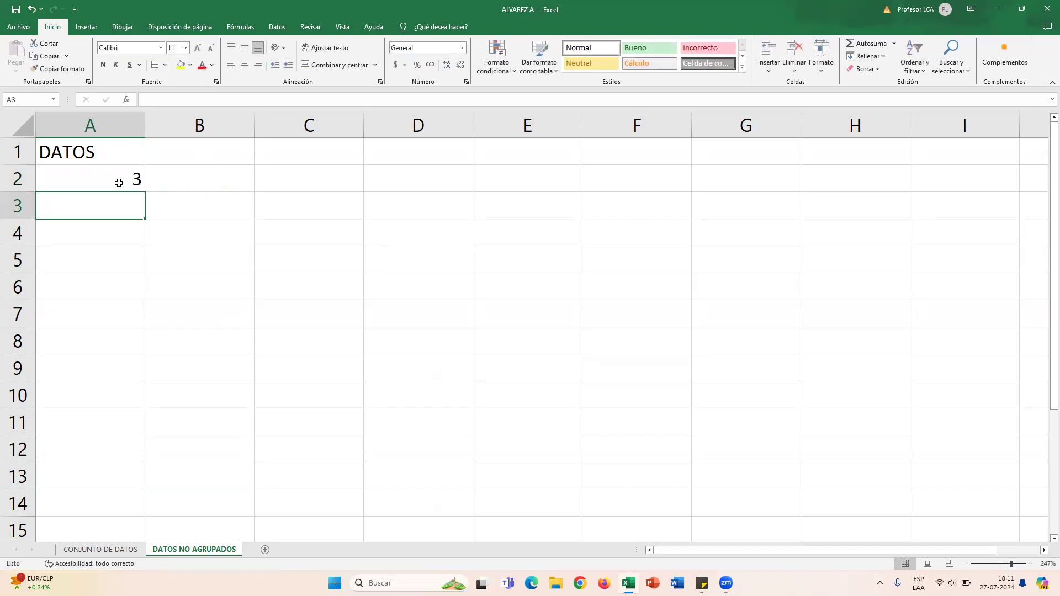
Step: Fill the random-number formula from A2 down to A101
click(118, 183)
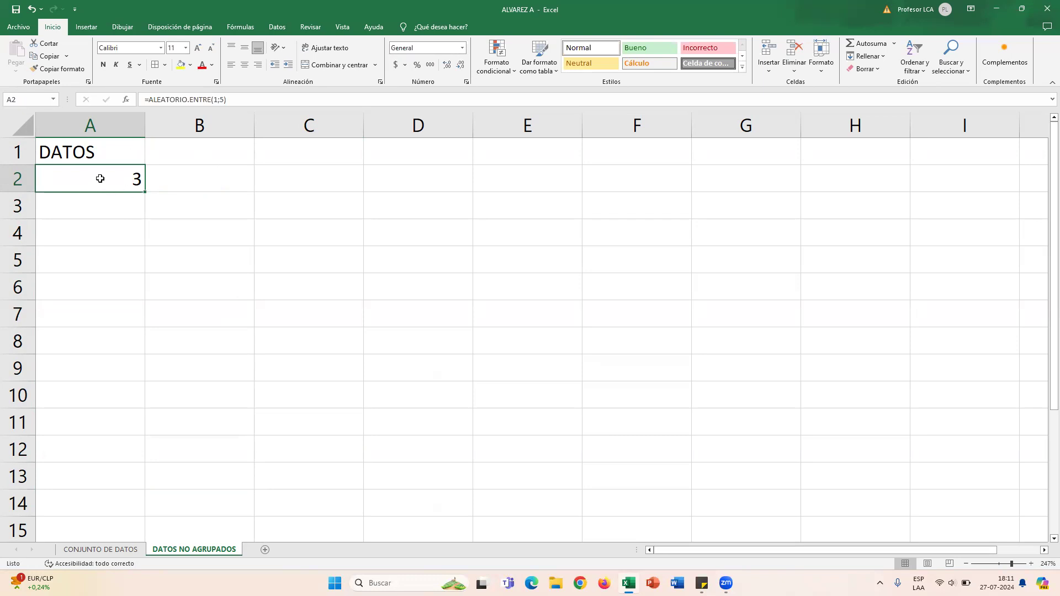
drag(91, 176, 78, 420)
click(247, 353)
click(138, 172)
drag(144, 191, 54, 395)
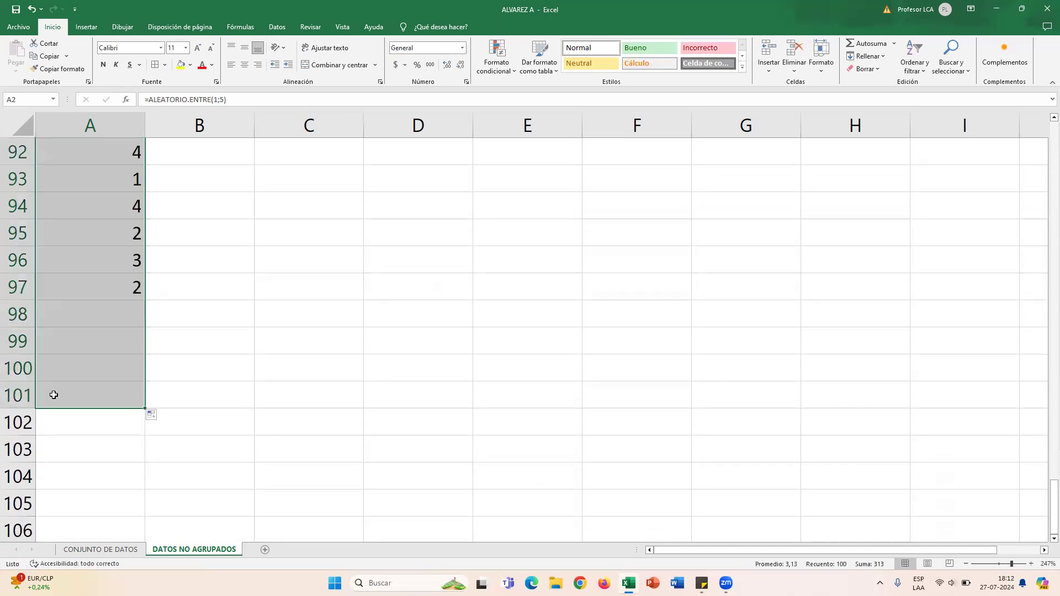
Step: Enter the header VARIABLES in cell B1, next to the DATOS column
scroll(53, 396, up, 8)
scroll(54, 395, up, 20)
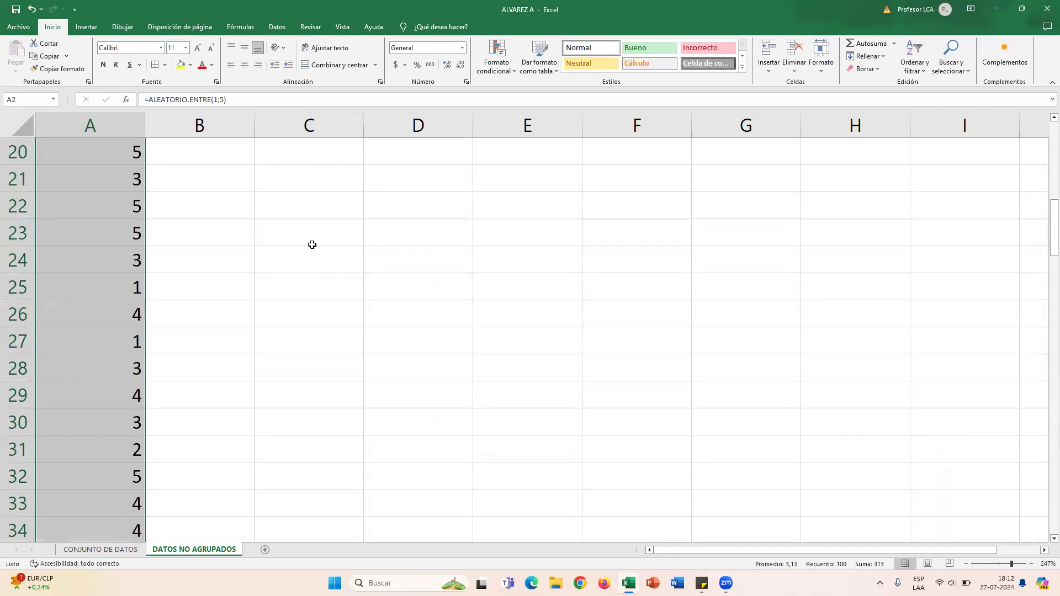
click(219, 160)
text(VAR)
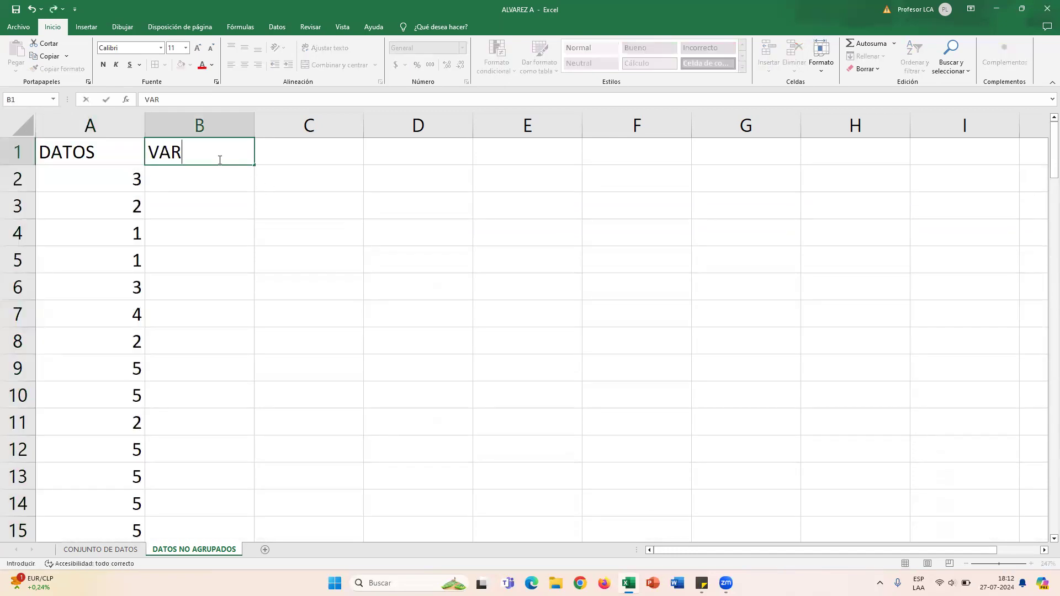
text(IABLES)
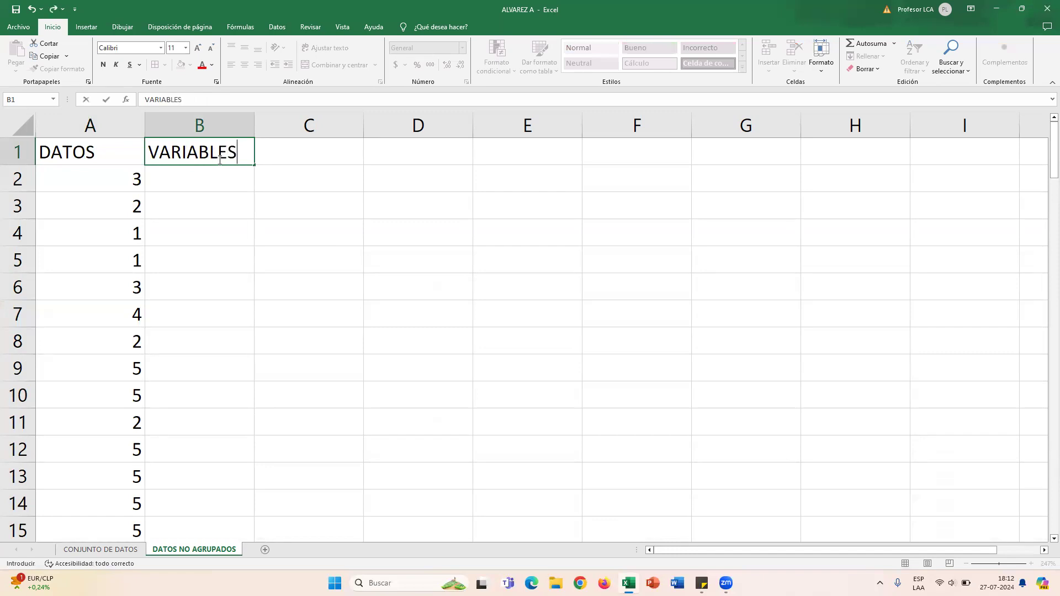
click(279, 176)
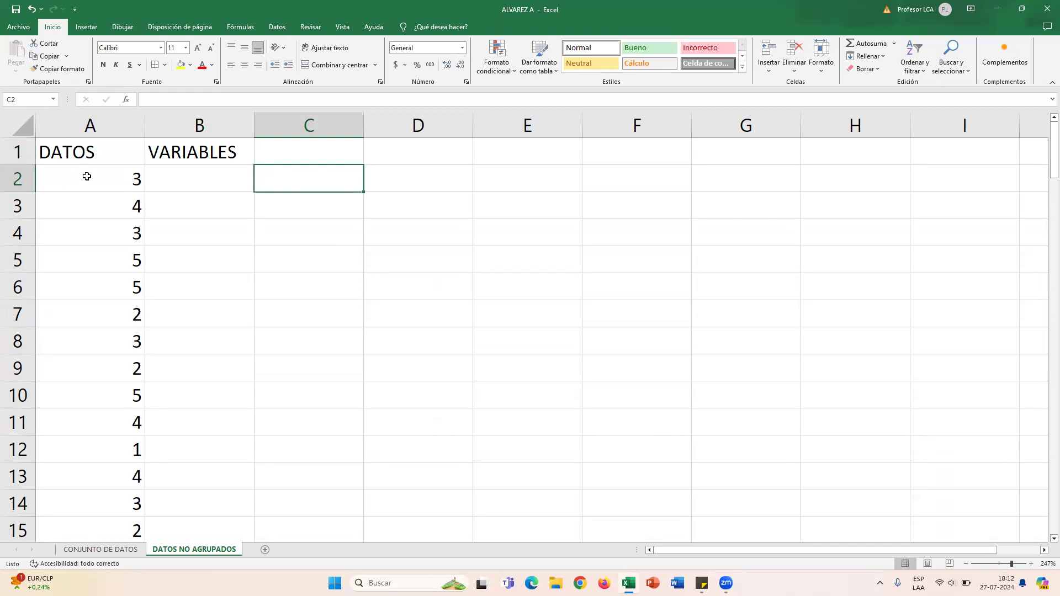
Step: Copy the random DATOS numbers in A2:A101 and paste them as values into the VARIABLES column starting at B2
drag(87, 176, 99, 504)
right_click(85, 433)
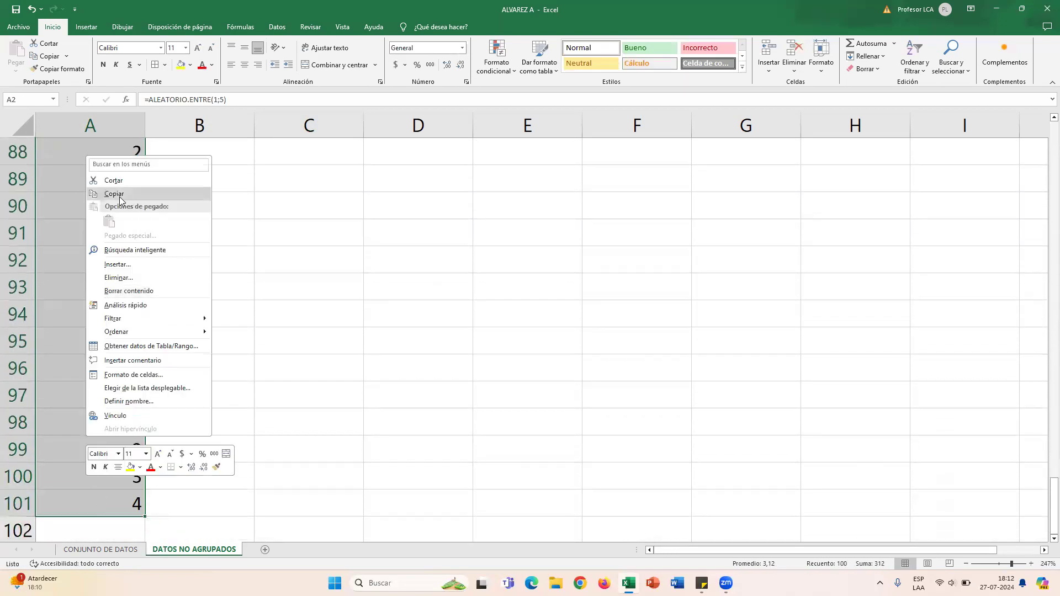
click(114, 193)
scroll(154, 199, up, 20)
click(211, 174)
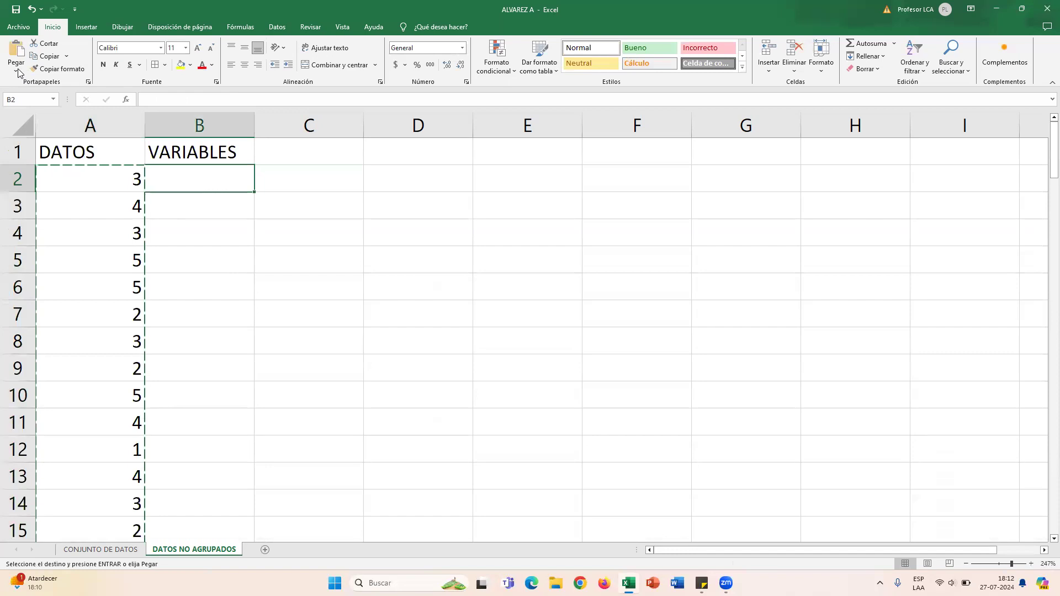
click(16, 69)
click(13, 142)
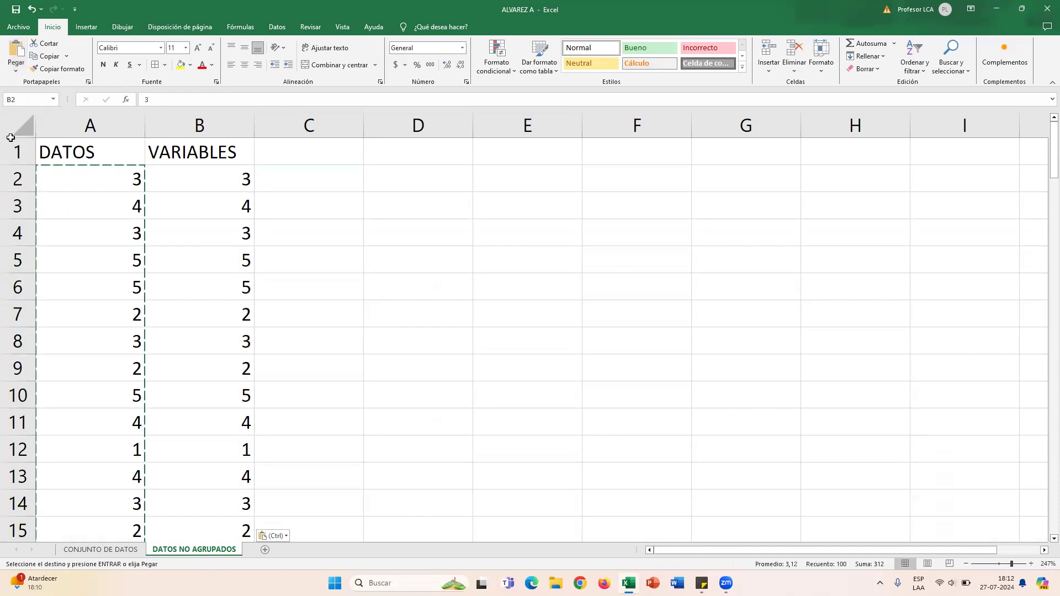
Step: Copy the fixed numbers in column B and paste them as values over the random formulas starting at A2
right_click(187, 174)
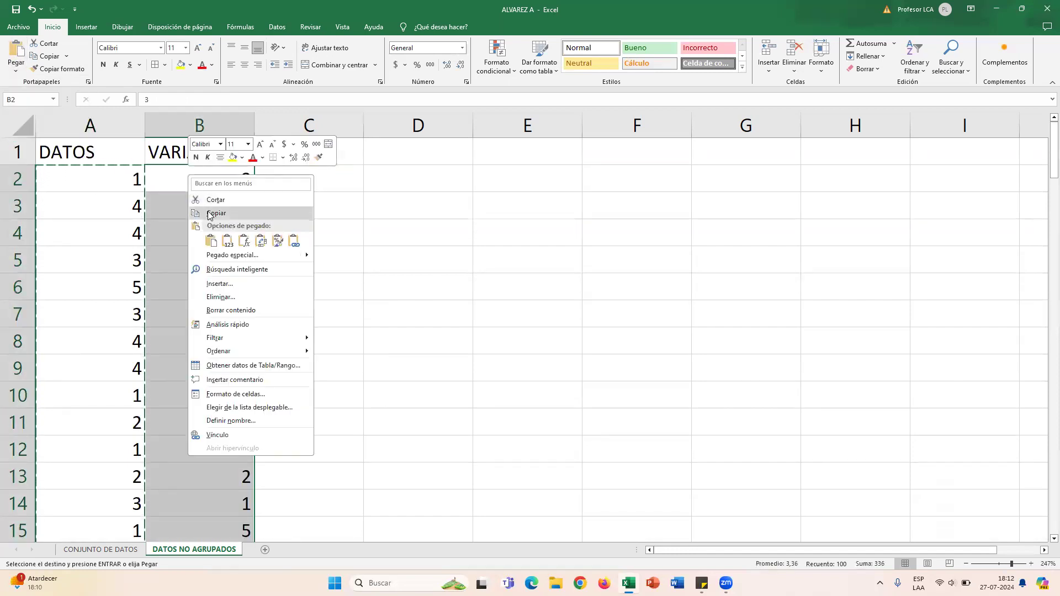
click(215, 213)
click(101, 174)
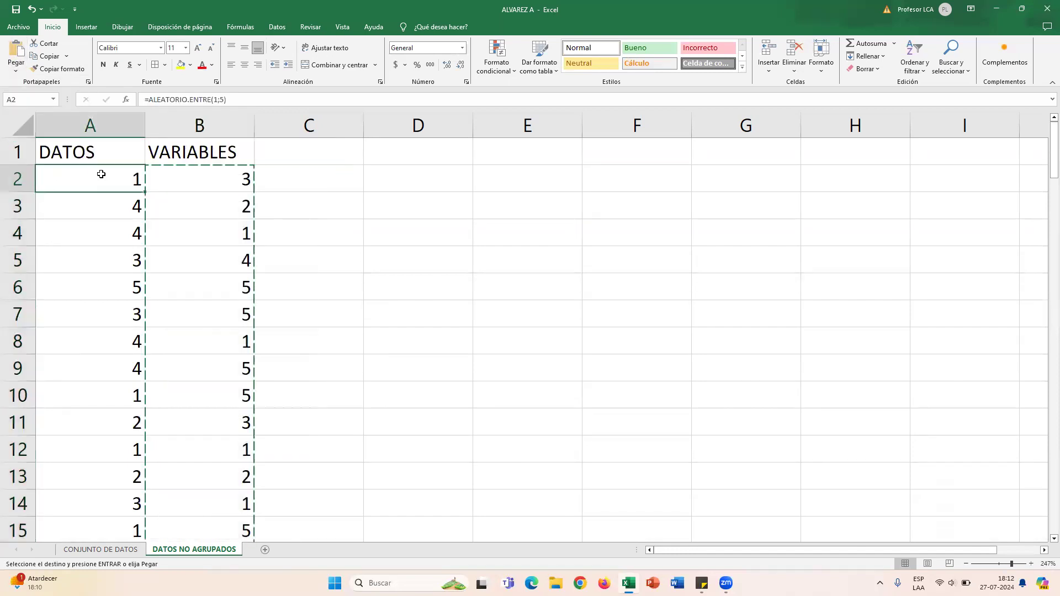
click(16, 70)
click(10, 143)
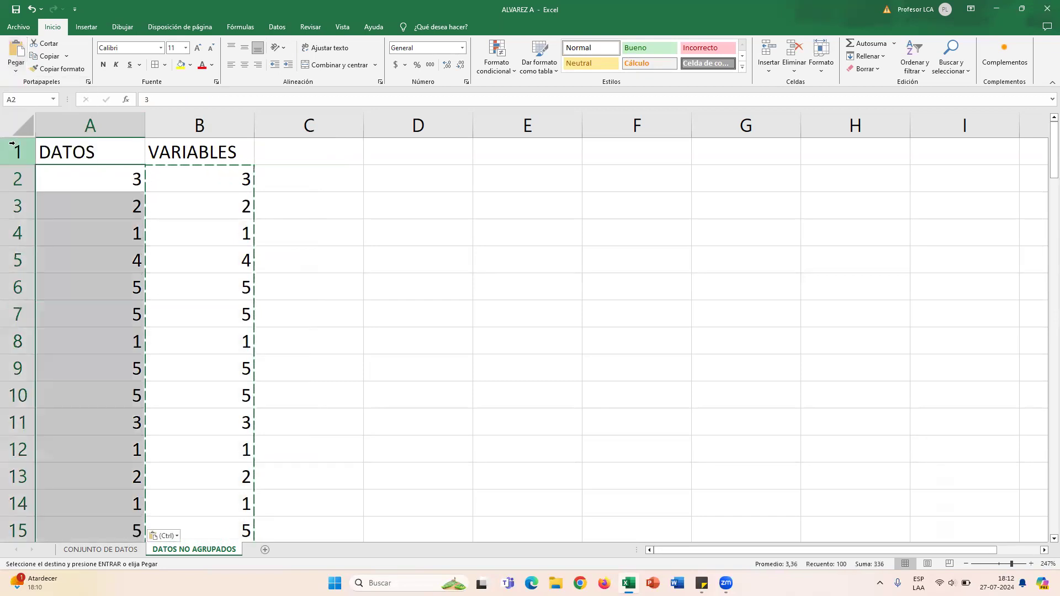
click(284, 201)
Step: Remove the duplicates from the numbers under VARIABLES, continuing with the current selection only
drag(222, 177, 224, 450)
click(277, 27)
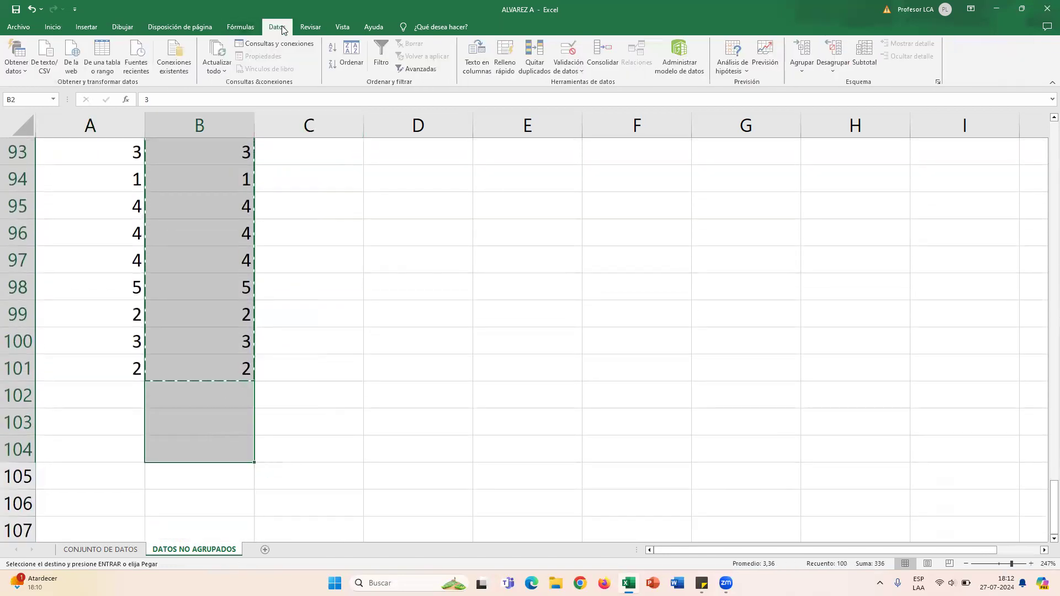
click(535, 56)
click(484, 162)
click(561, 181)
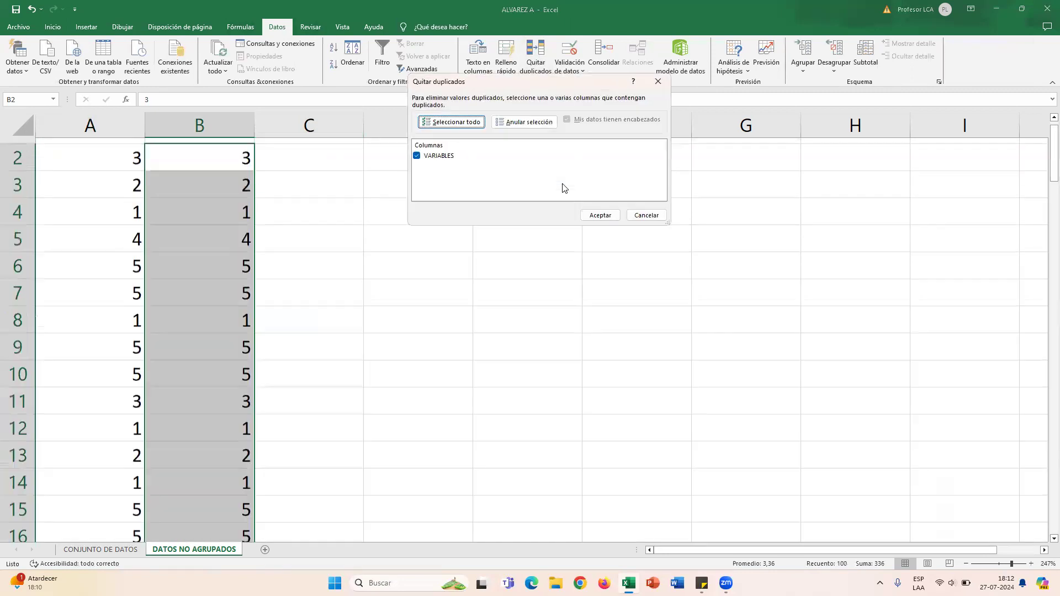
click(599, 216)
click(525, 320)
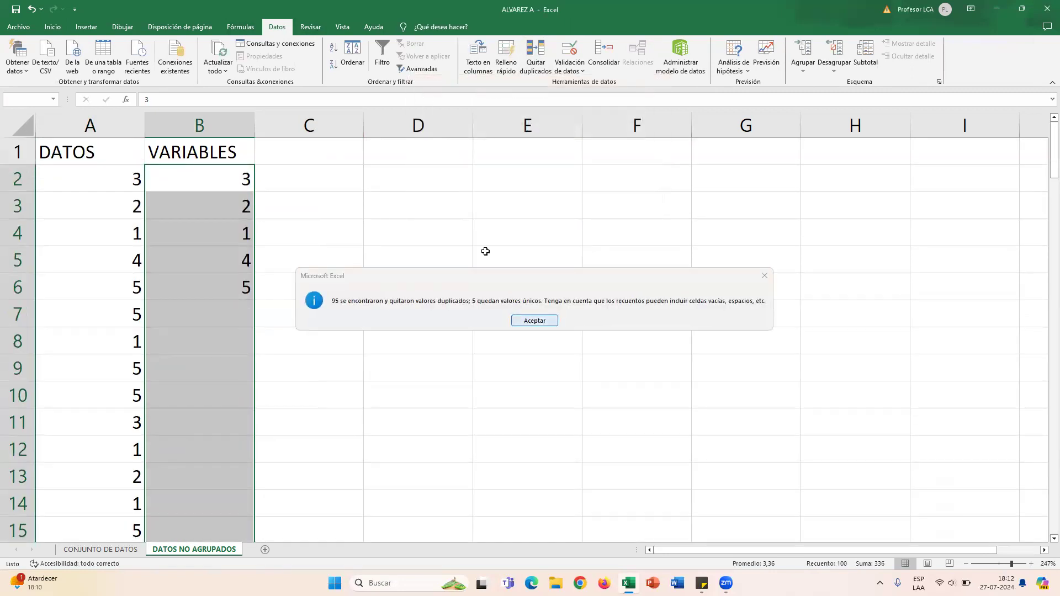
Step: Sort the unique values under VARIABLES in ascending order, without expanding the selection
click(333, 48)
click(446, 164)
click(571, 181)
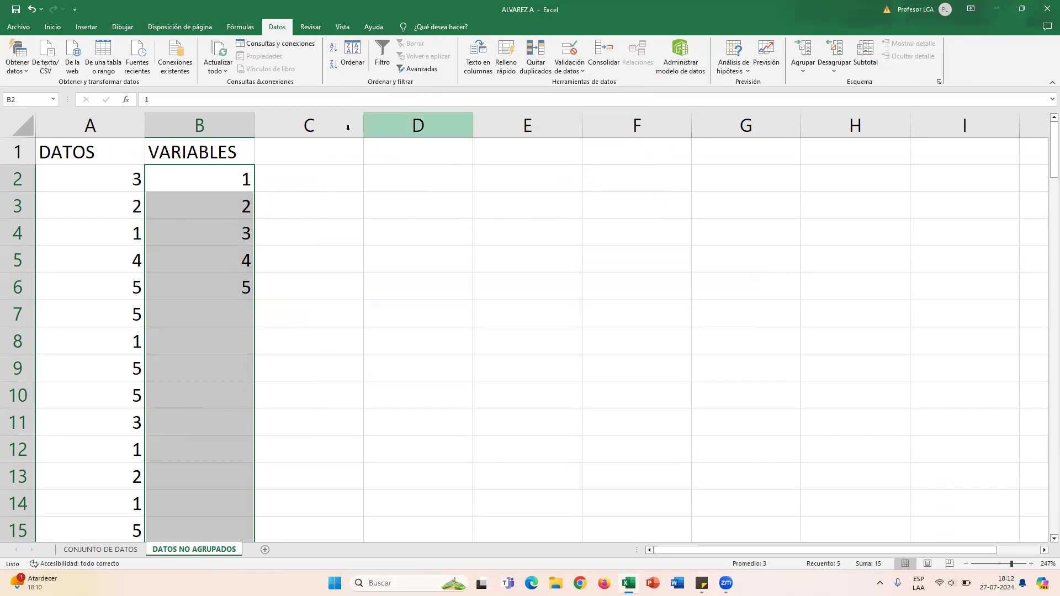
Step: Enter the headers x, f, F, fr and Fr in cells C1 to G1
click(324, 152)
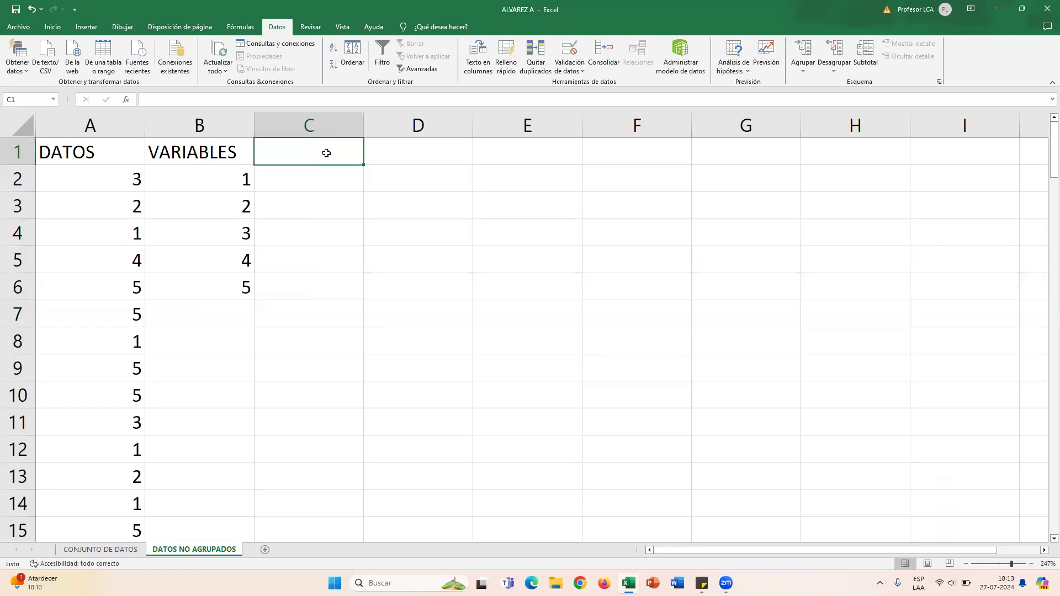
text(X)
key(BackSpace)
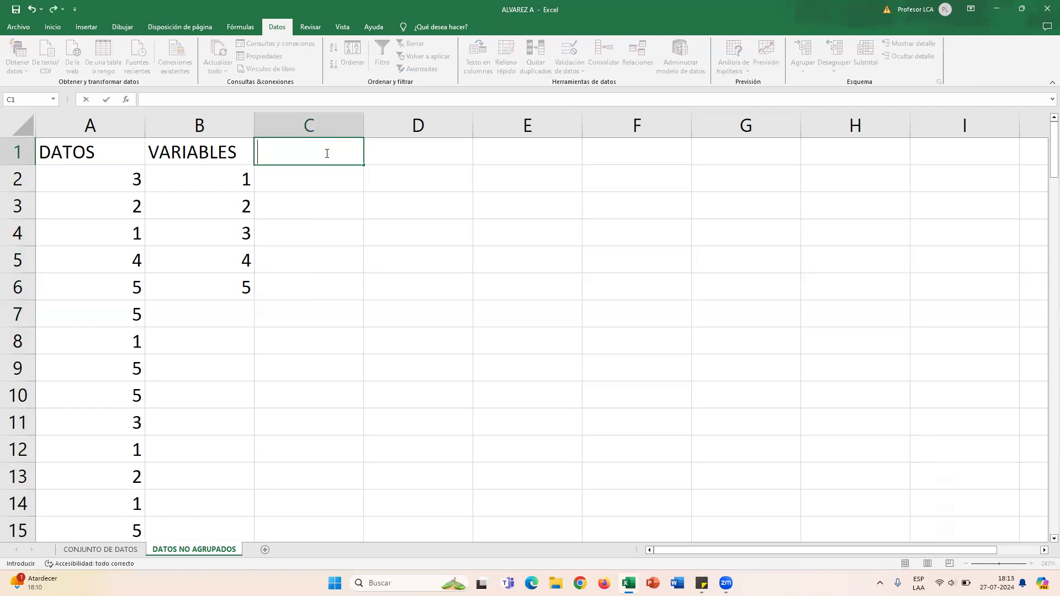
key(Caps_Lock)
text(x)
key(Tab)
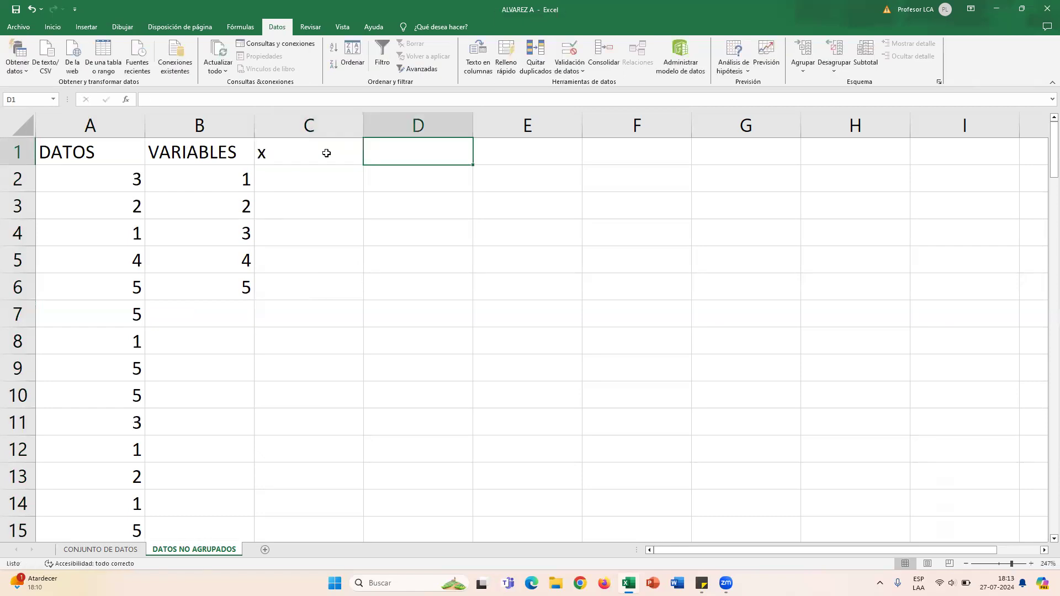
text(f)
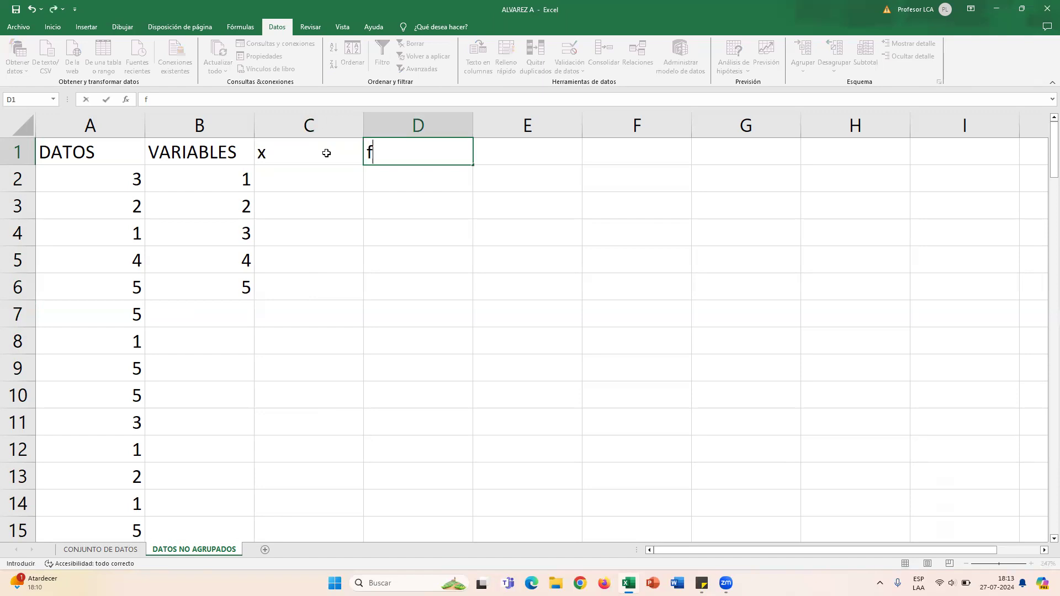
key(Tab)
text(F)
key(Tab)
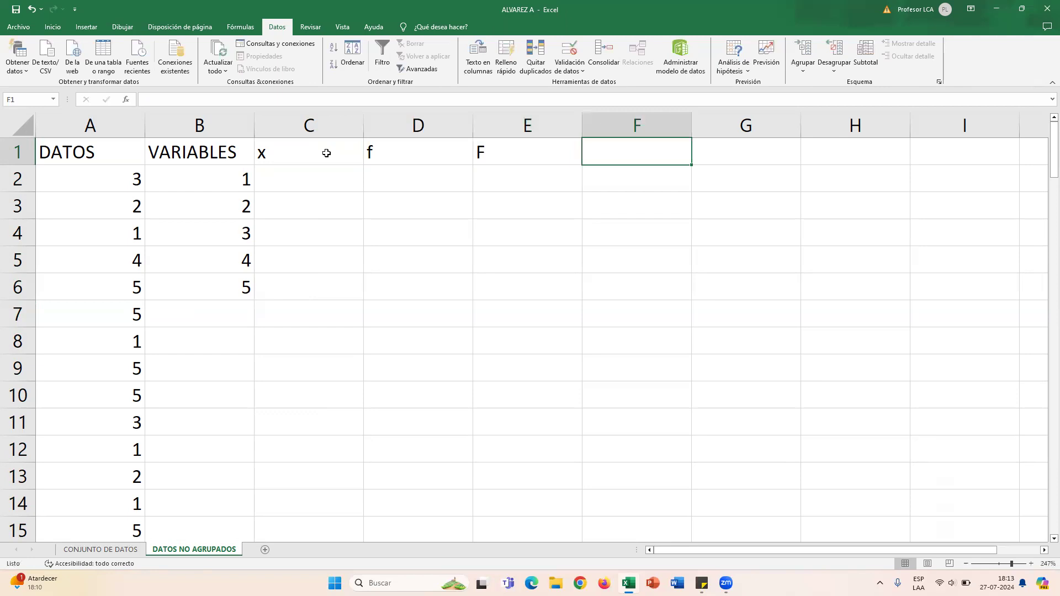
text(fr)
key(Tab)
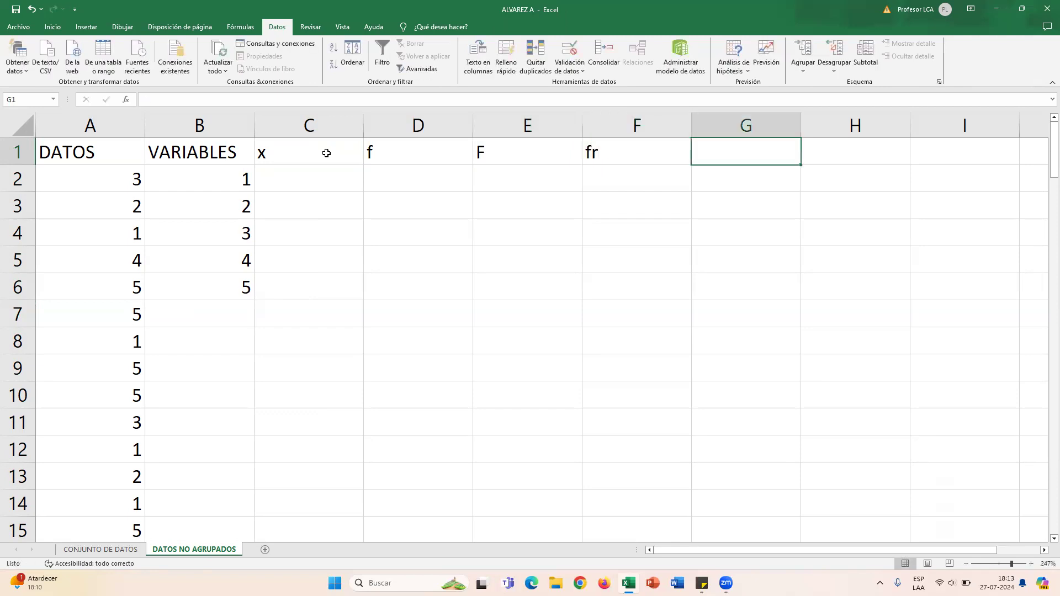
text(Fr)
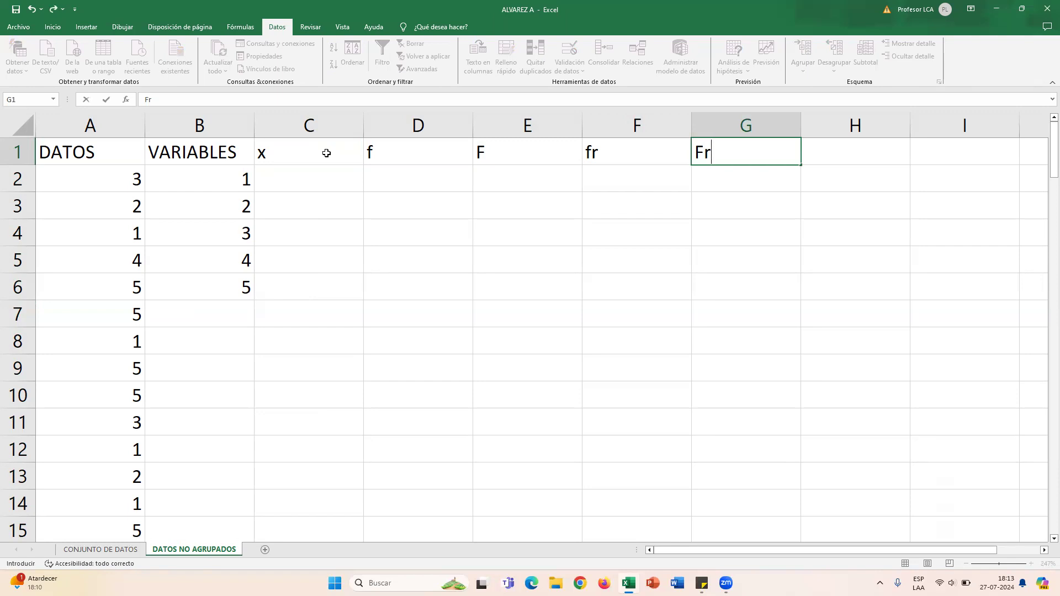
Step: Center the contents of all cells in the sheet horizontally
click(22, 126)
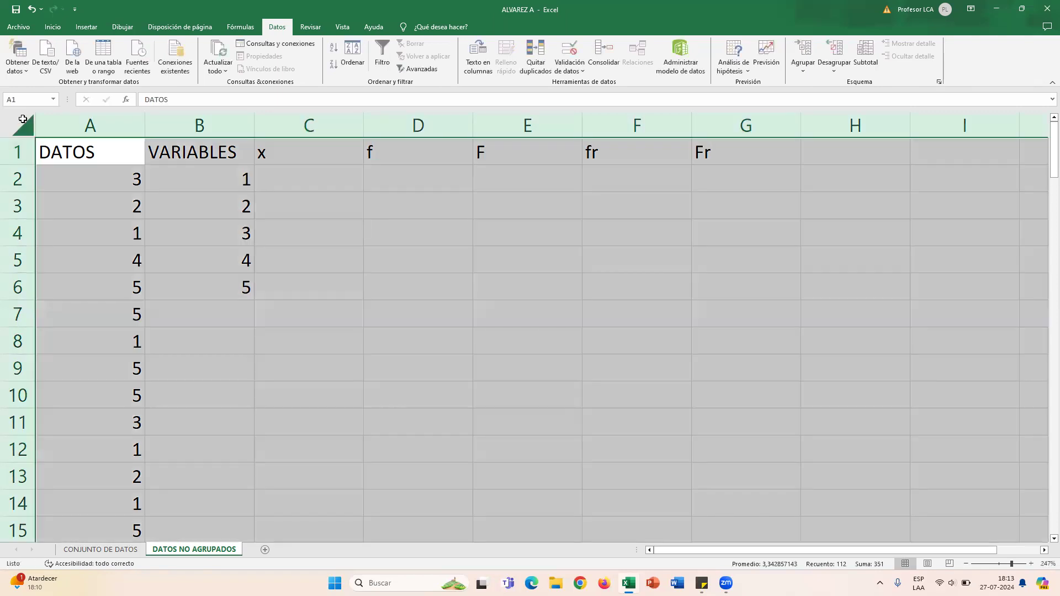
click(52, 28)
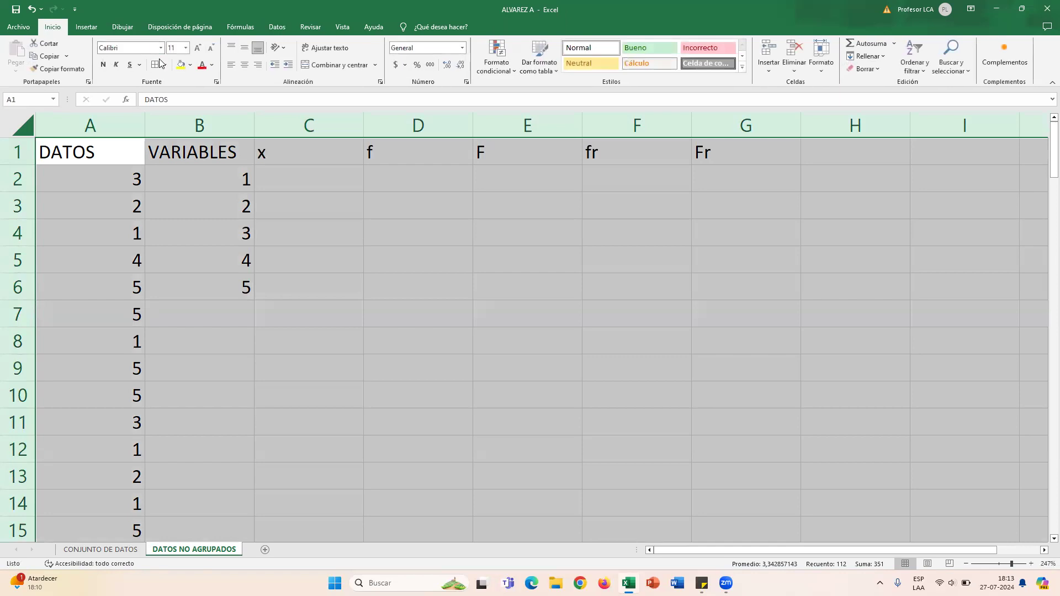
click(245, 64)
click(291, 178)
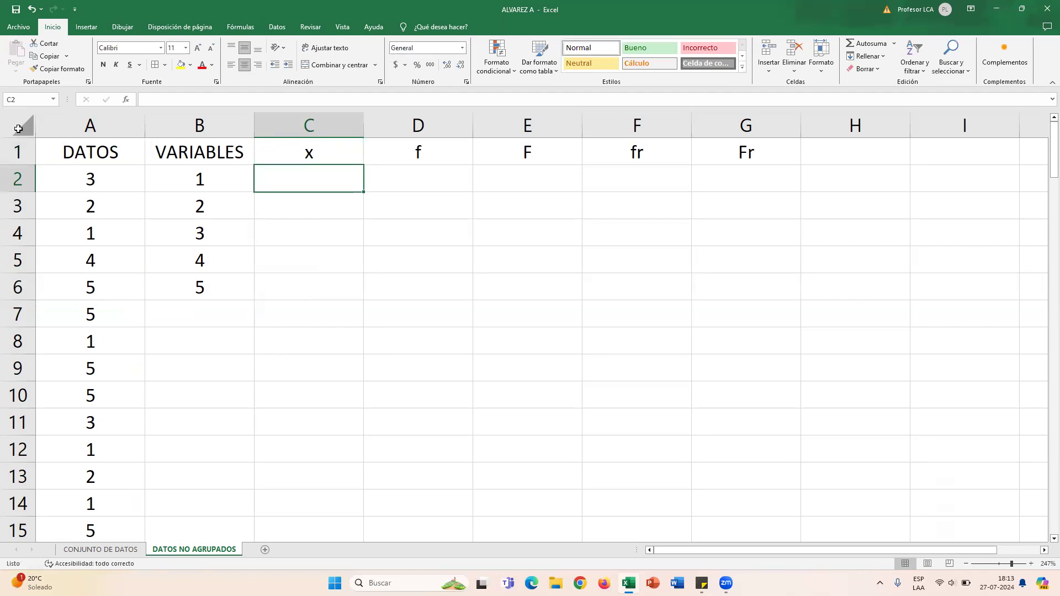
click(511, 234)
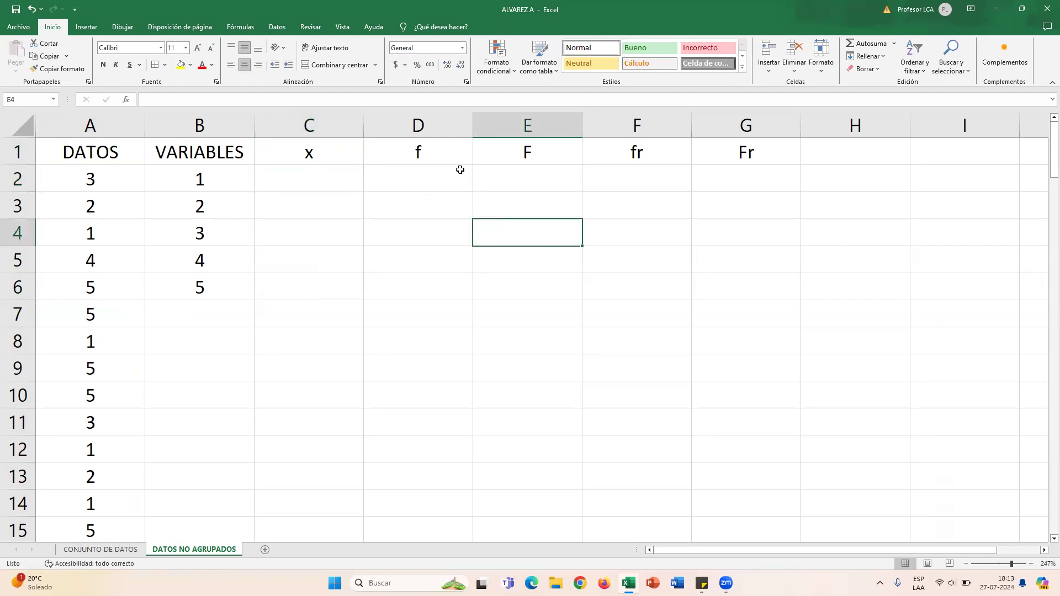
Step: Enter "Variables" in C2 and empty the heading cell D1
click(314, 173)
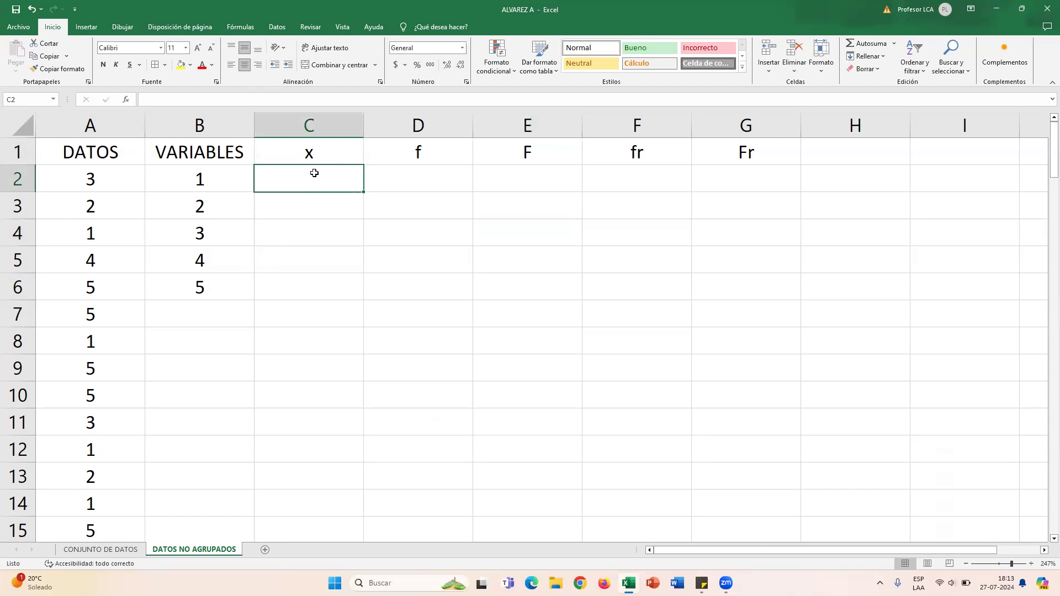
text(Var)
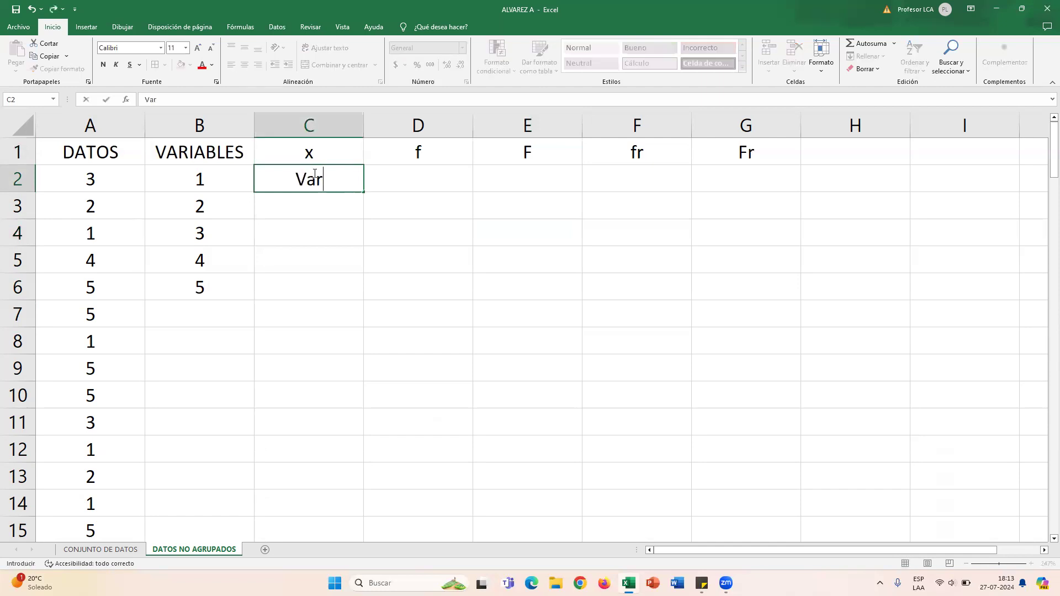
text(iables)
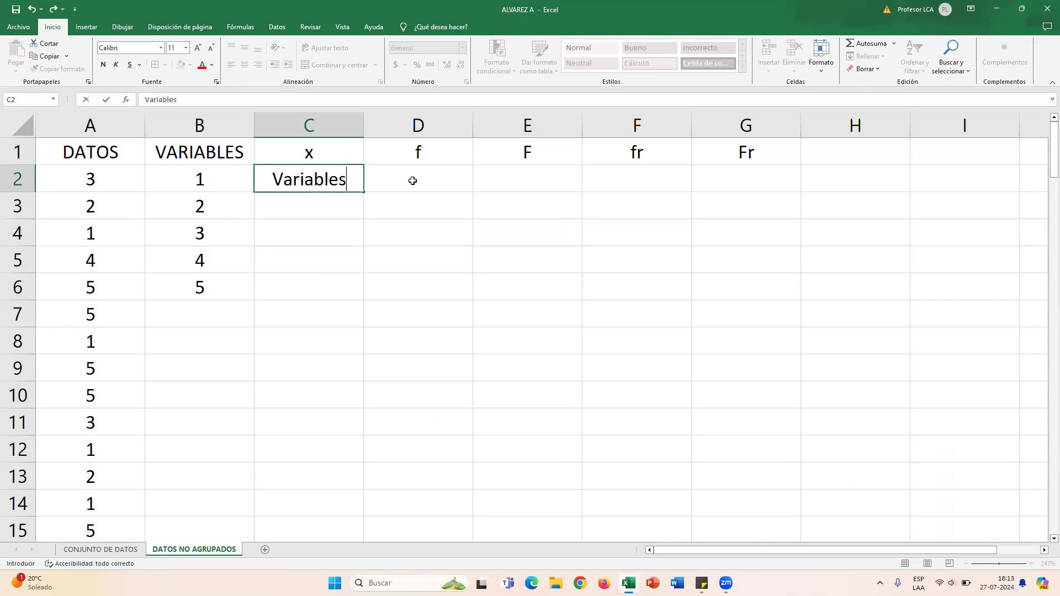
click(441, 186)
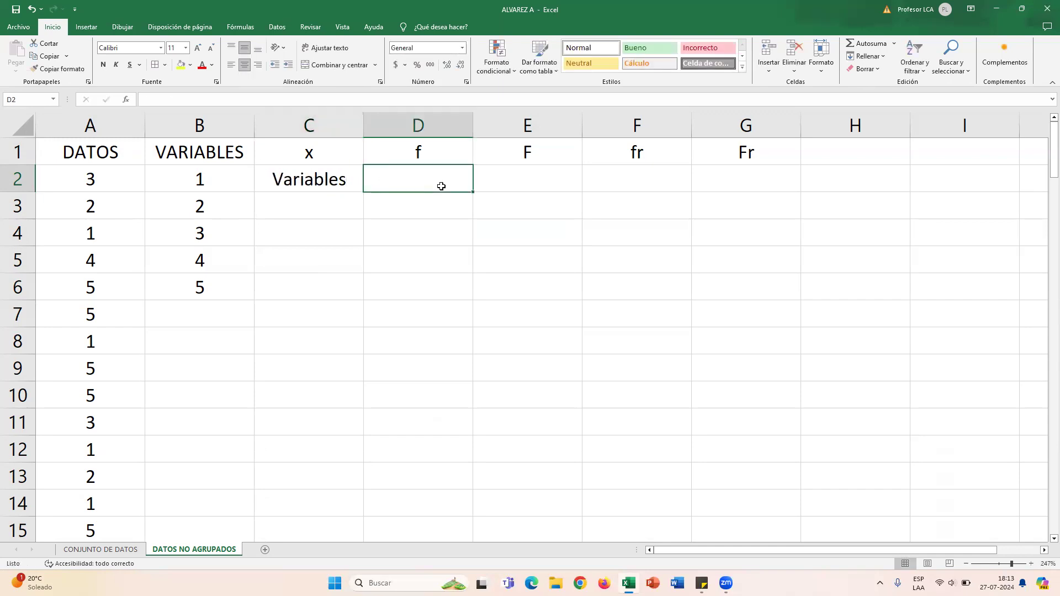
key(Up)
text(fr)
key(BackSpace)
key(BackSpace)
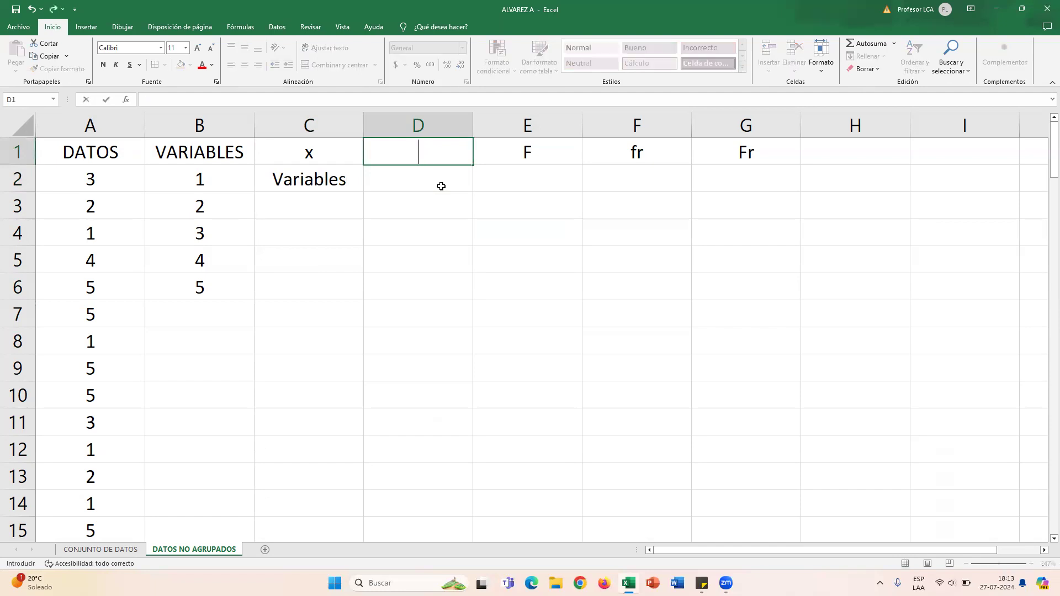
Step: Clear the contents of the range C1:G4
click(326, 191)
drag(278, 148, 759, 232)
key(Delete)
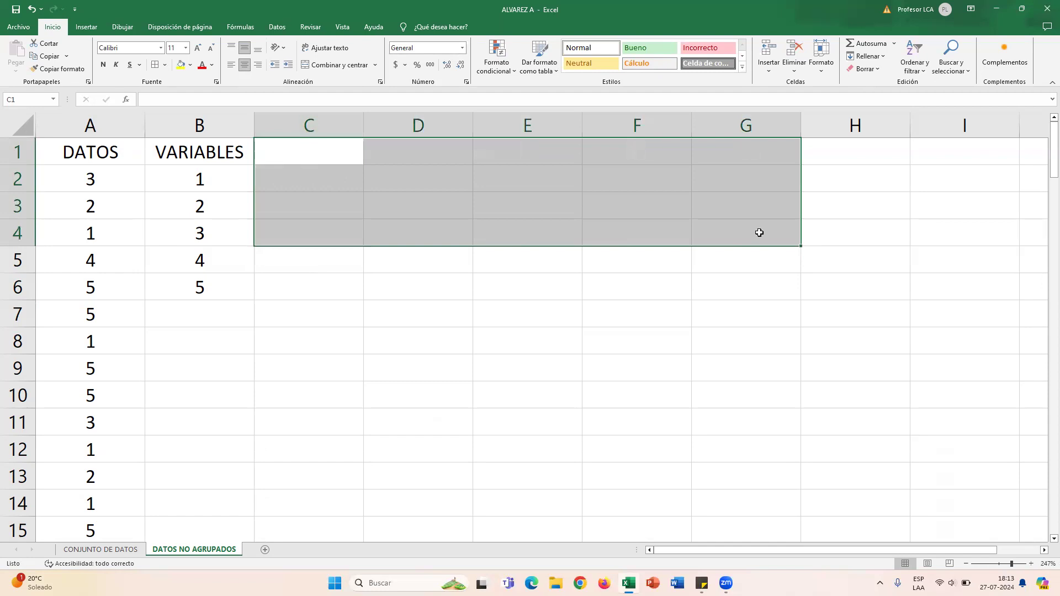
Step: Enter the headers "Variables" in C1 and "F" in D1
click(330, 147)
text(V)
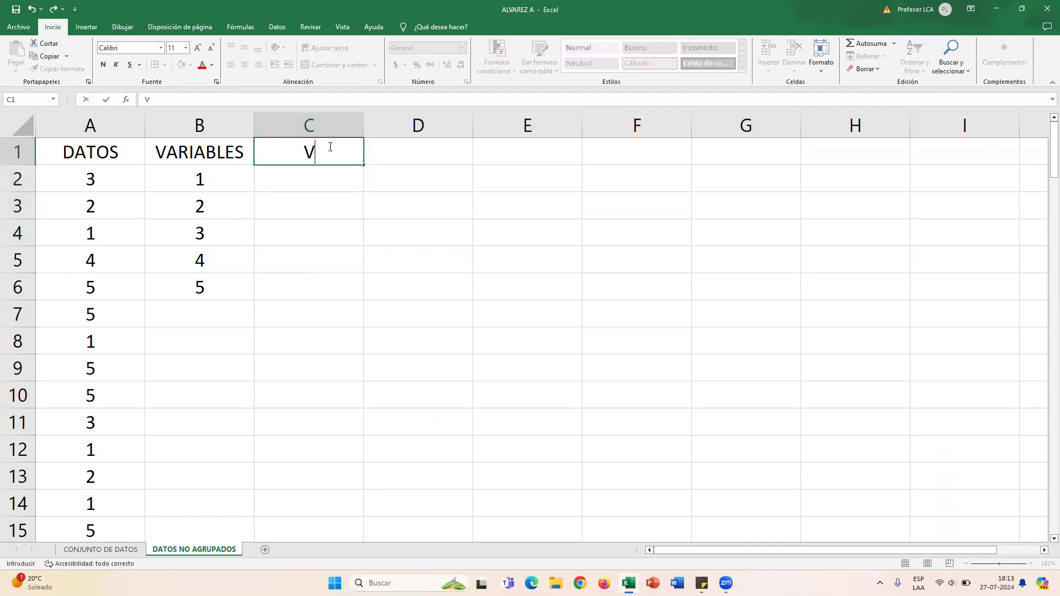
text(ariables)
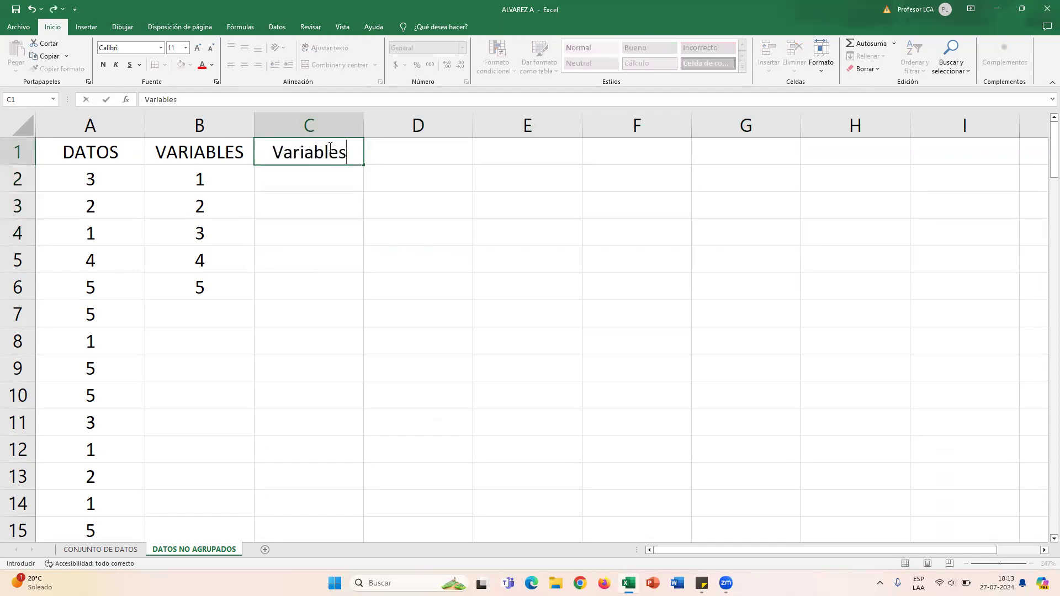
key(Tab)
text(D)
key(BackSpace)
text(F)
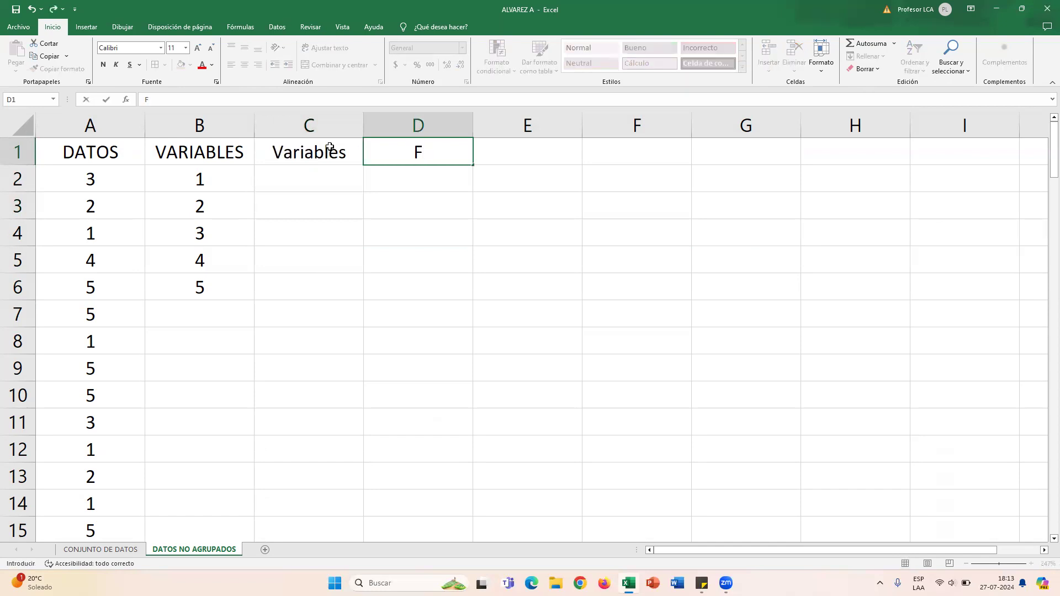
click(329, 147)
click(318, 216)
click(312, 151)
click(333, 169)
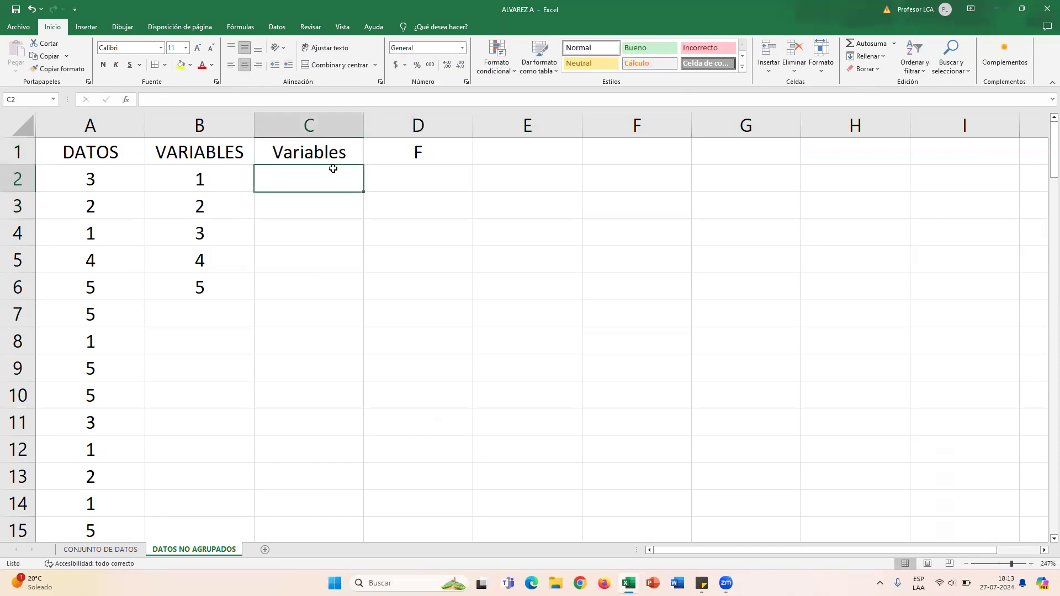
Step: Clear the contents of the range C1:D2
drag(333, 169, 438, 158)
key(Delete)
click(408, 229)
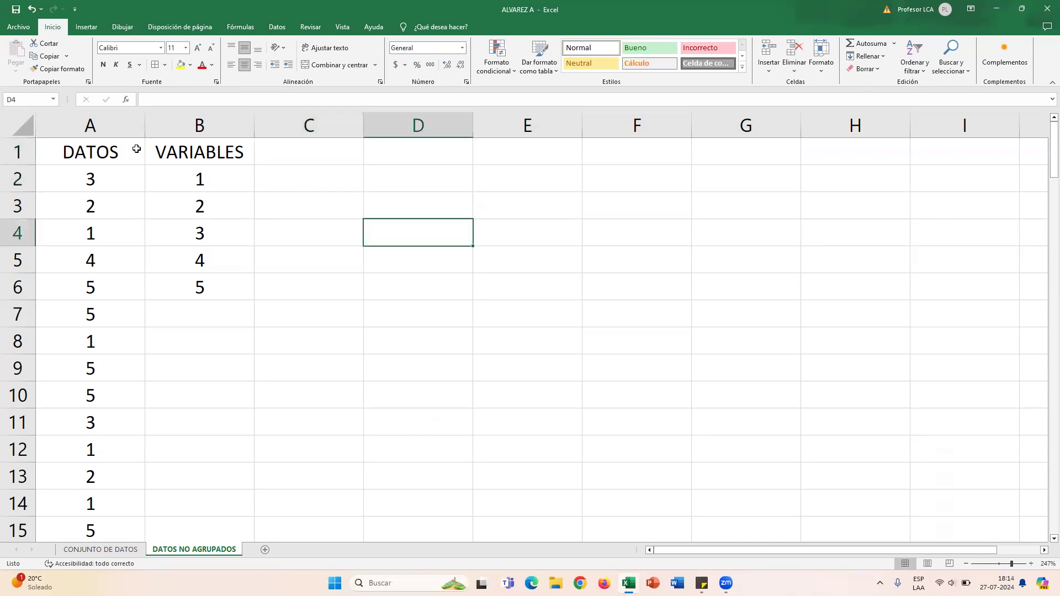
Step: Enter the header "FRECUENCIA ABSOLUTA" in cell C1
click(177, 152)
click(293, 159)
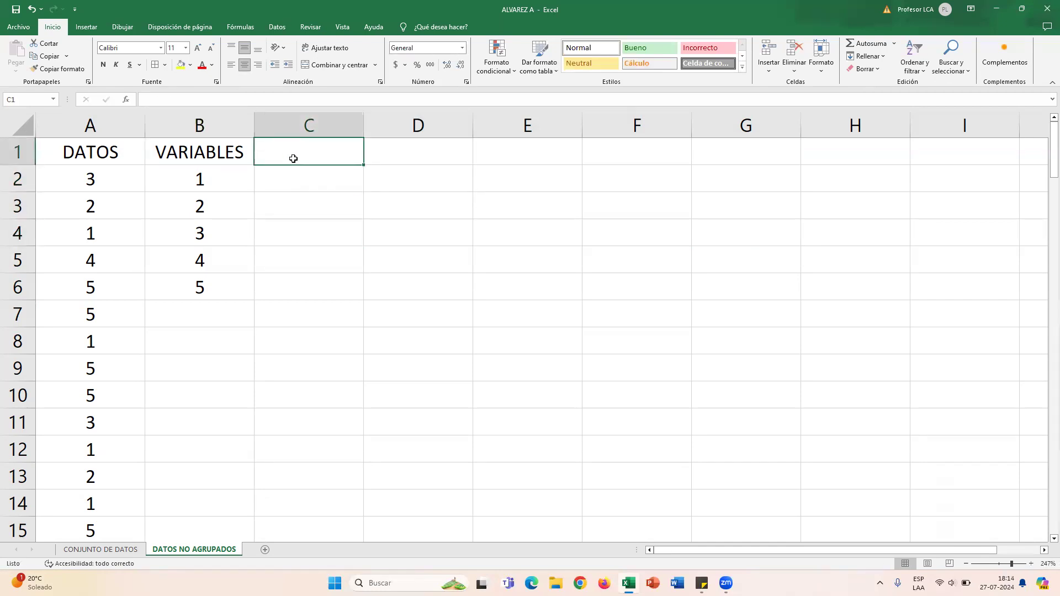
key(Caps_Lock)
key(Caps_Lock)
key(Caps_Lock)
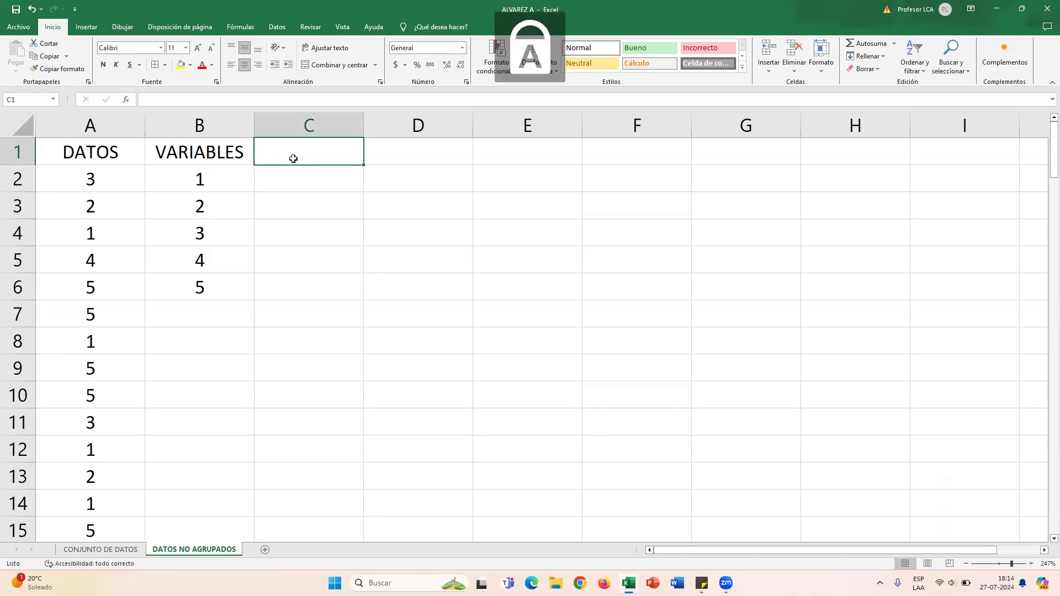
text(FRECUEC)
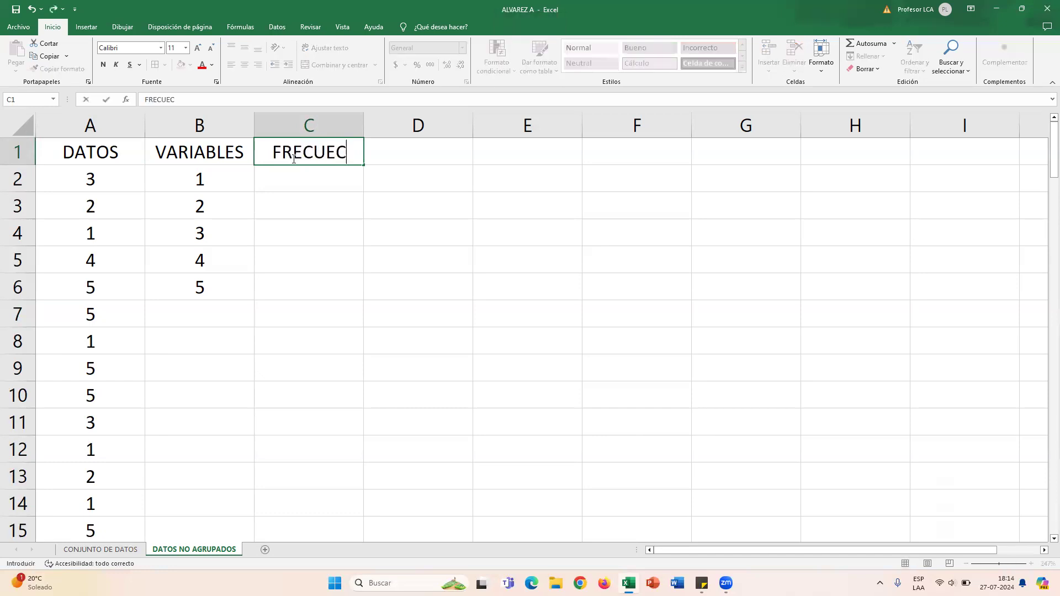
key(BackSpace)
text(NCIA A)
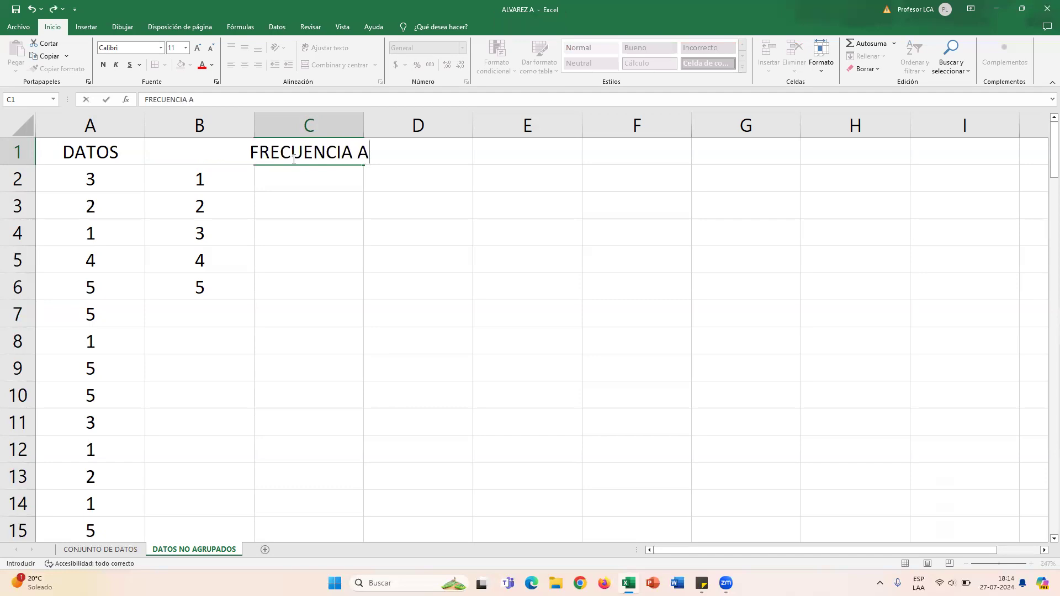
text(BSOLUTA)
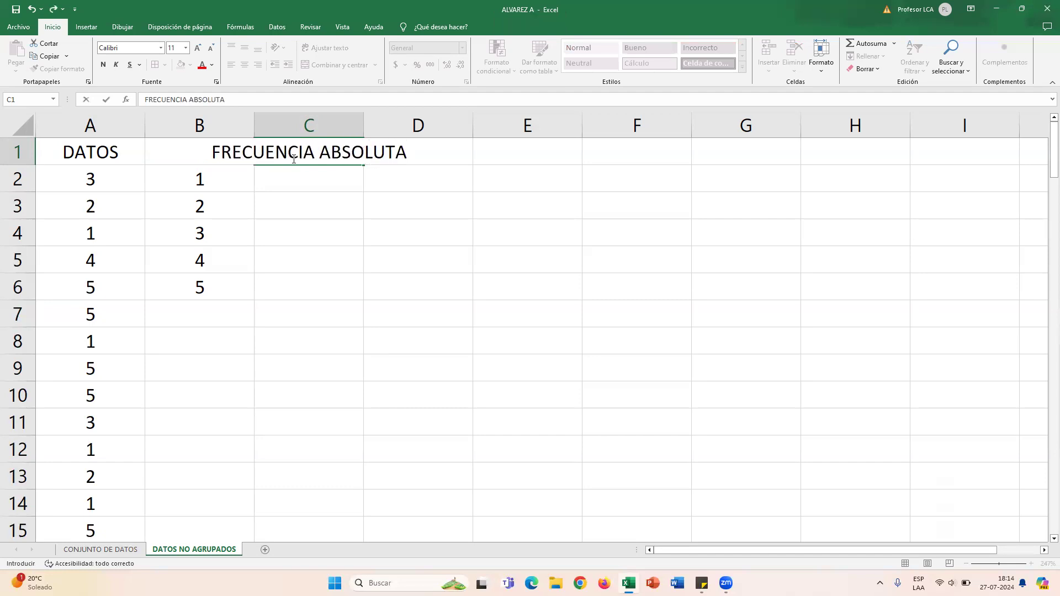
key(Tab)
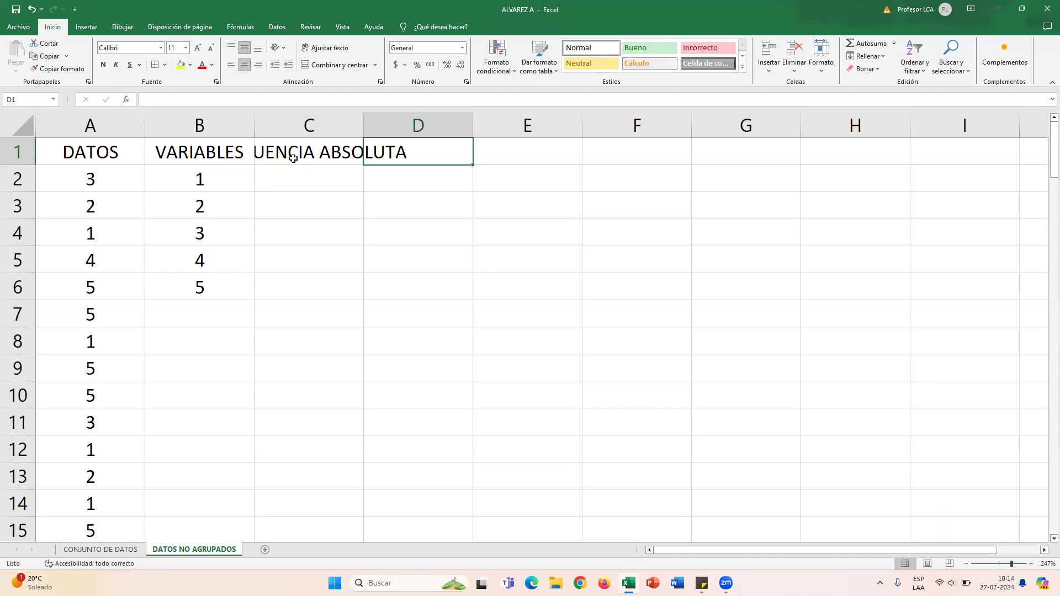
Step: Copy the C1 header text into D1 and extend it to "FRECUENCIA ABSOLUTA ACUMULADA"
click(293, 159)
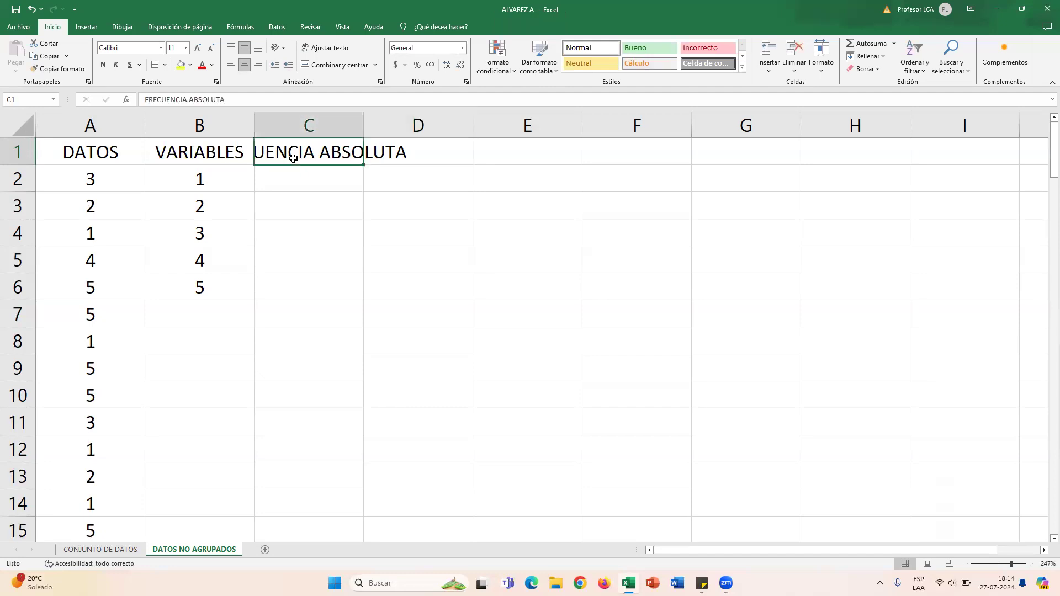
click(210, 101)
double_click(210, 101)
right_click(209, 101)
triple_click(188, 101)
right_click(187, 100)
click(214, 119)
click(420, 159)
key(ctrl+v)
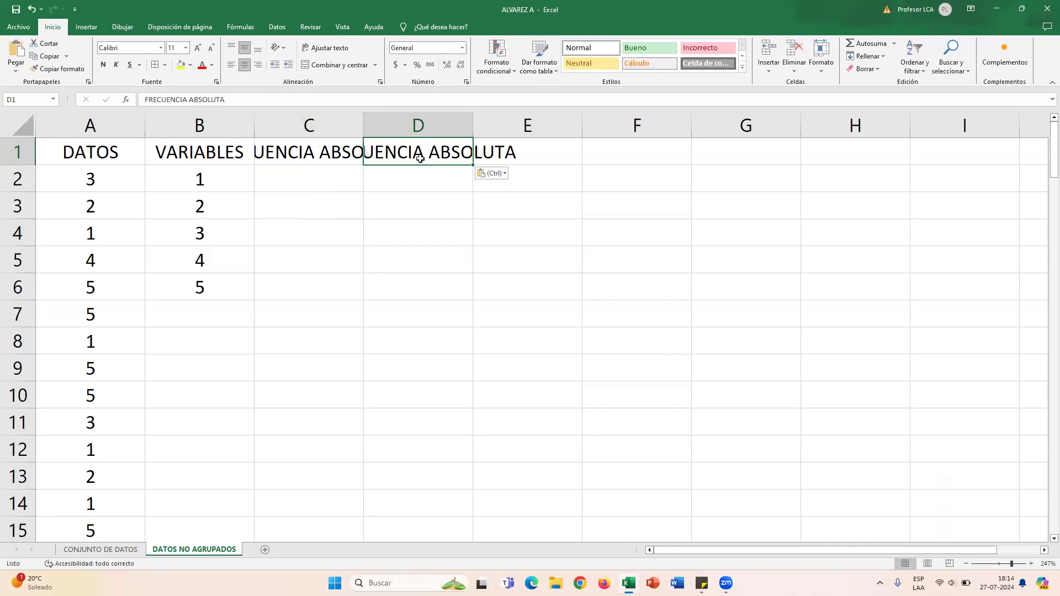
click(331, 105)
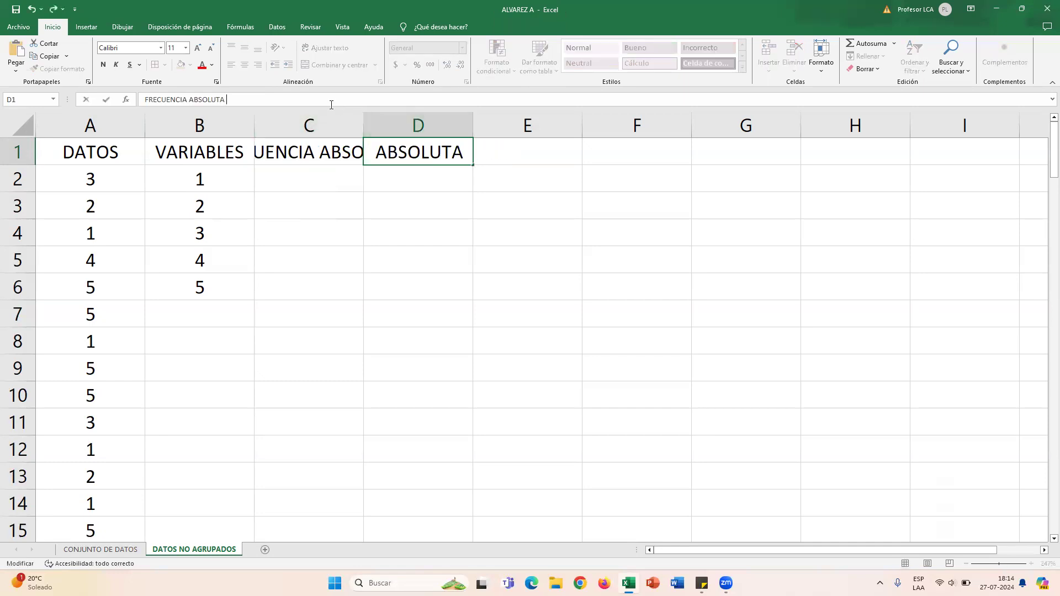
text(ACUMULADA)
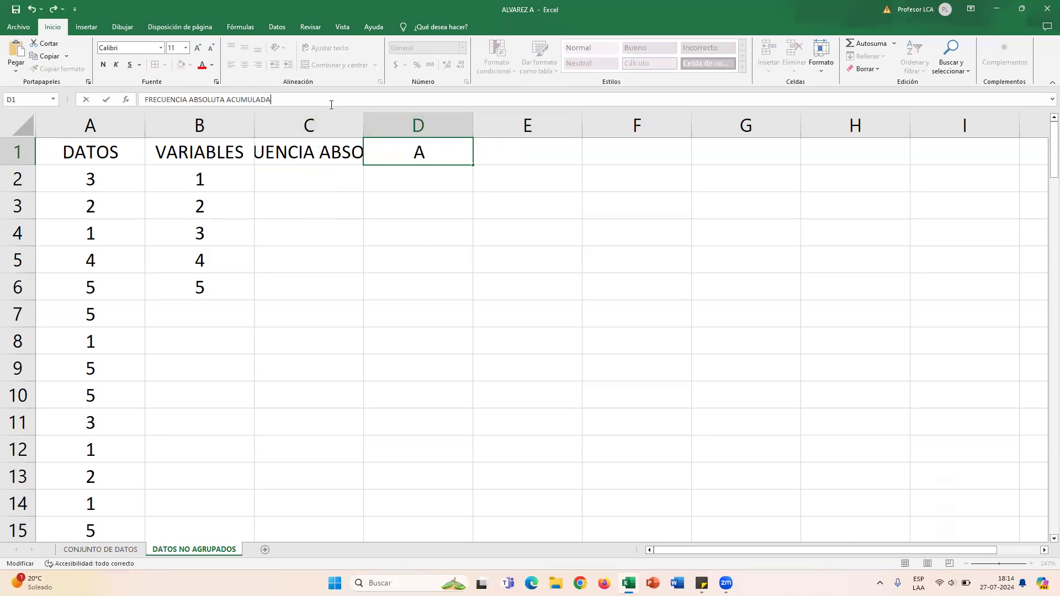
click(483, 249)
Step: Enter the header "FRECUENCIA RELATIVA" in cell E1
click(556, 158)
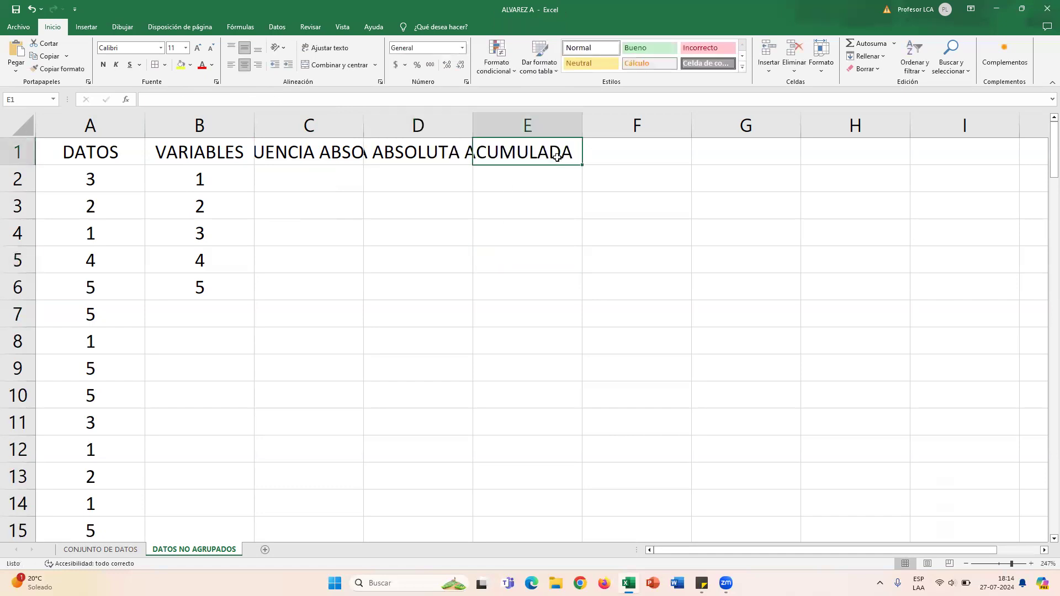
text(FRECUE)
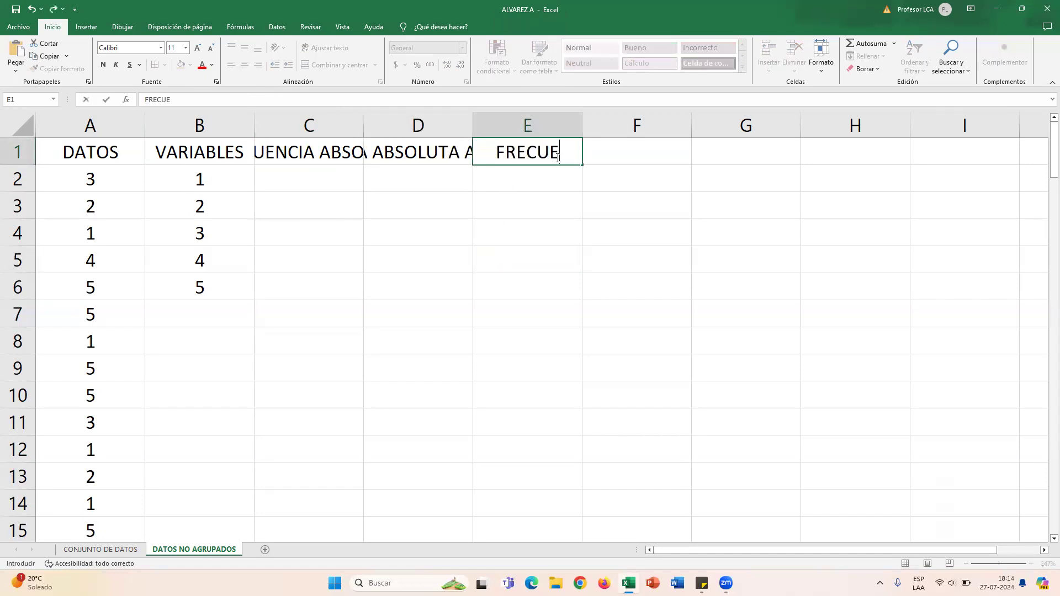
text(NCIA RELATIVA)
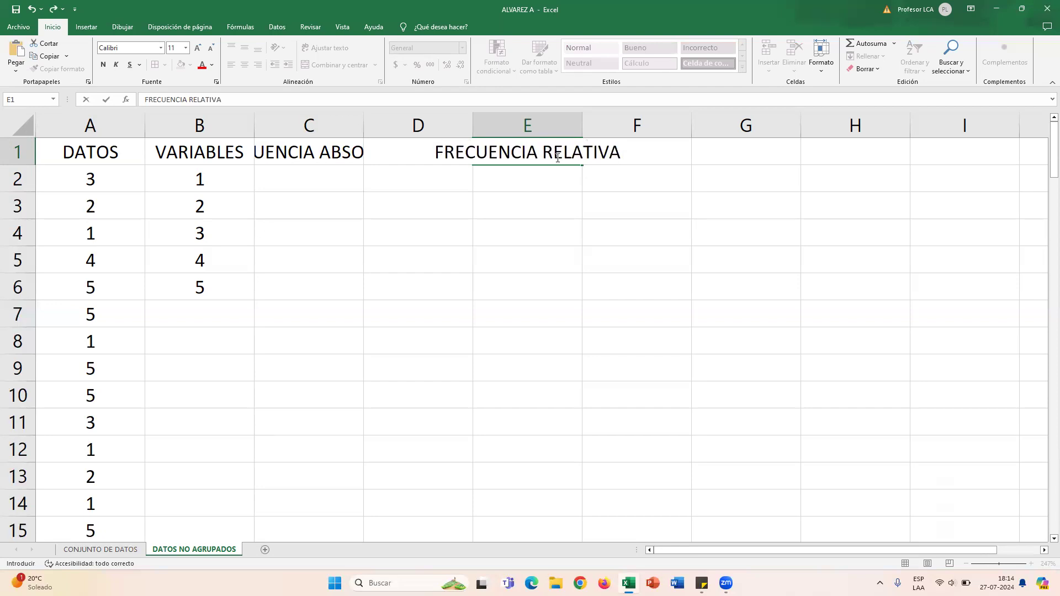
Step: Copy the E1 header text into F1 and extend it to "FRECUENCIA RELATIVA ACUMULADA"
triple_click(557, 158)
right_click(558, 158)
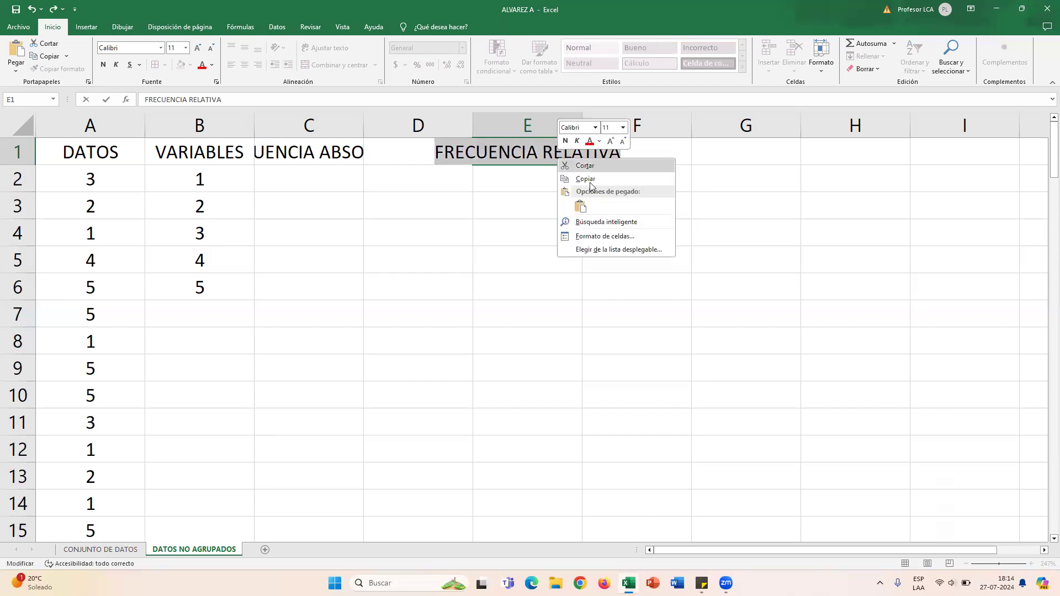
click(612, 181)
click(538, 224)
click(634, 153)
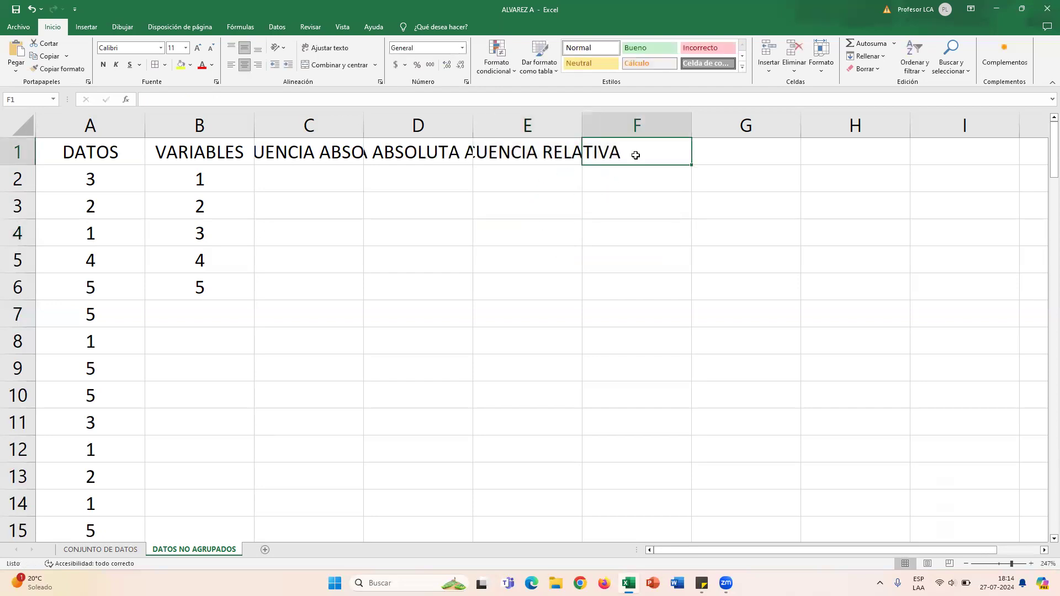
key(ctrl+v)
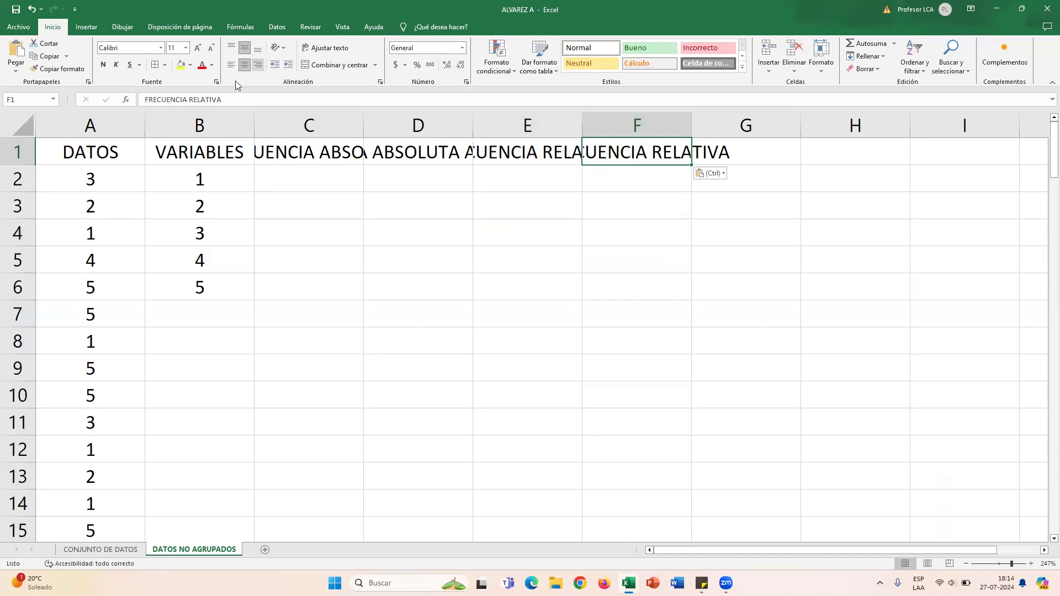
click(237, 100)
text(ACUMULADA)
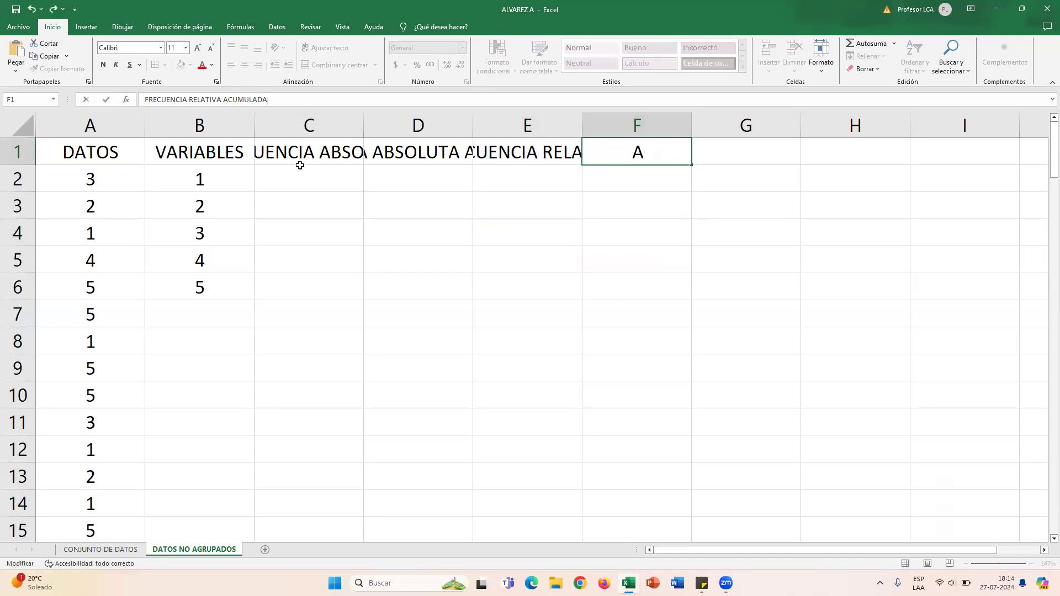
click(418, 229)
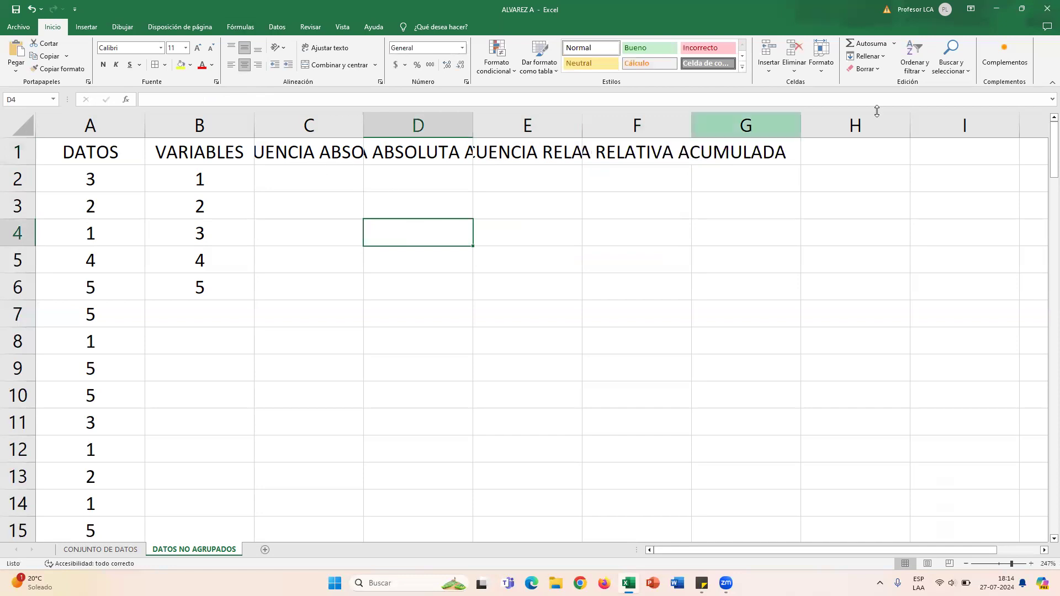
Step: Wrap the text of the four frequency headers in cells C1, D1, E1 and F1
click(328, 160)
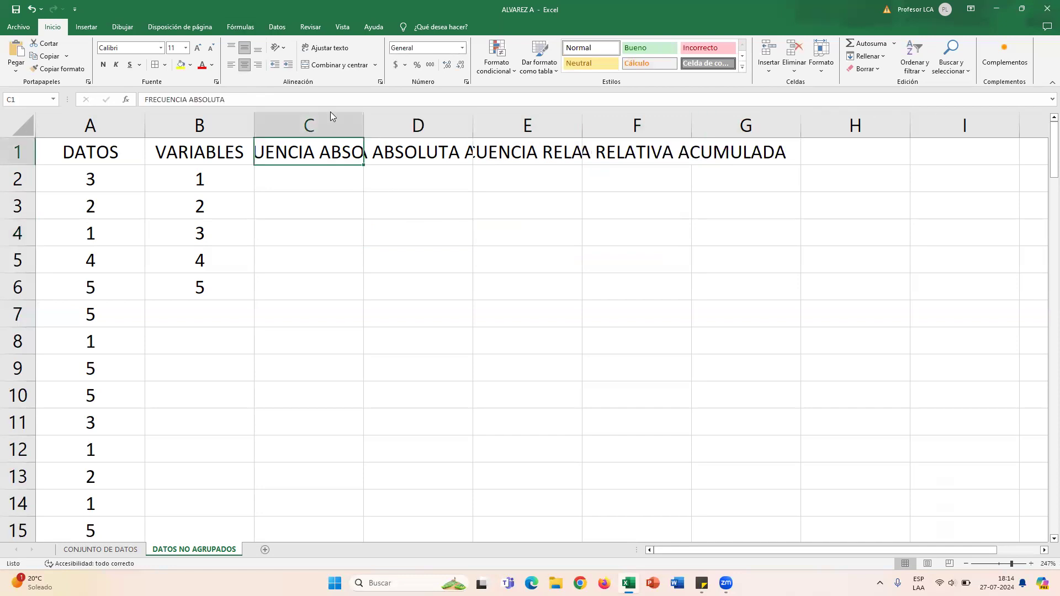
click(326, 47)
click(412, 198)
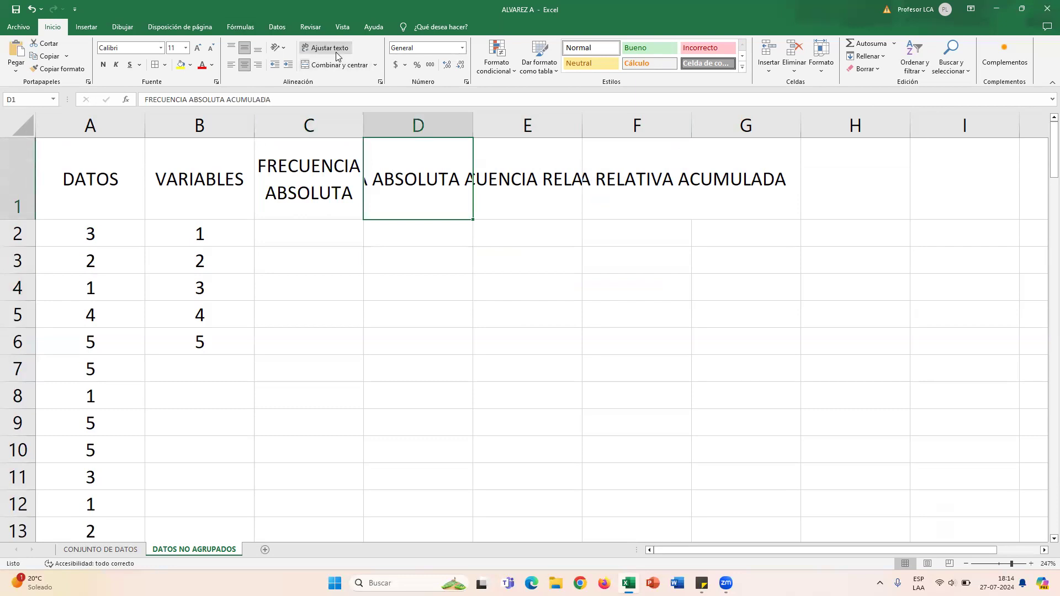
click(336, 52)
click(524, 193)
click(317, 52)
click(619, 169)
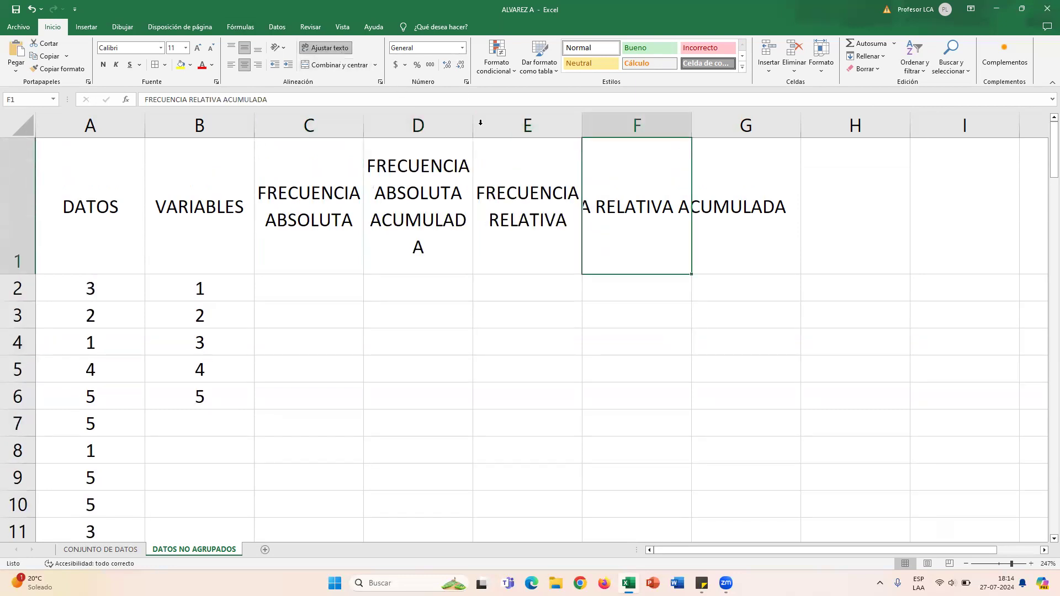
click(326, 48)
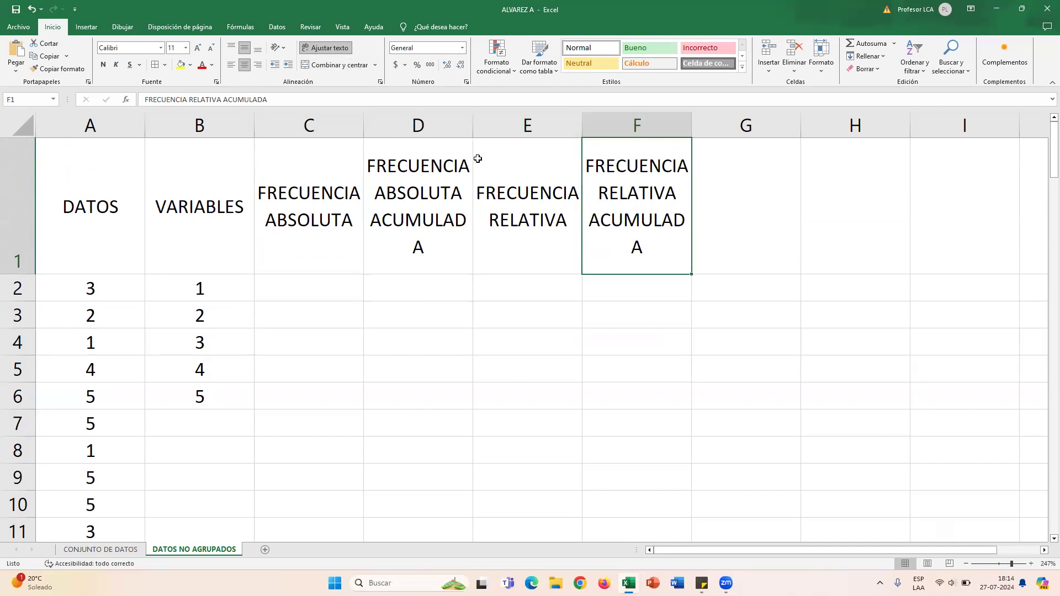
Step: Widen columns D and F so that the word "ACUMULADA" fits on one line in their headers
drag(474, 126, 484, 125)
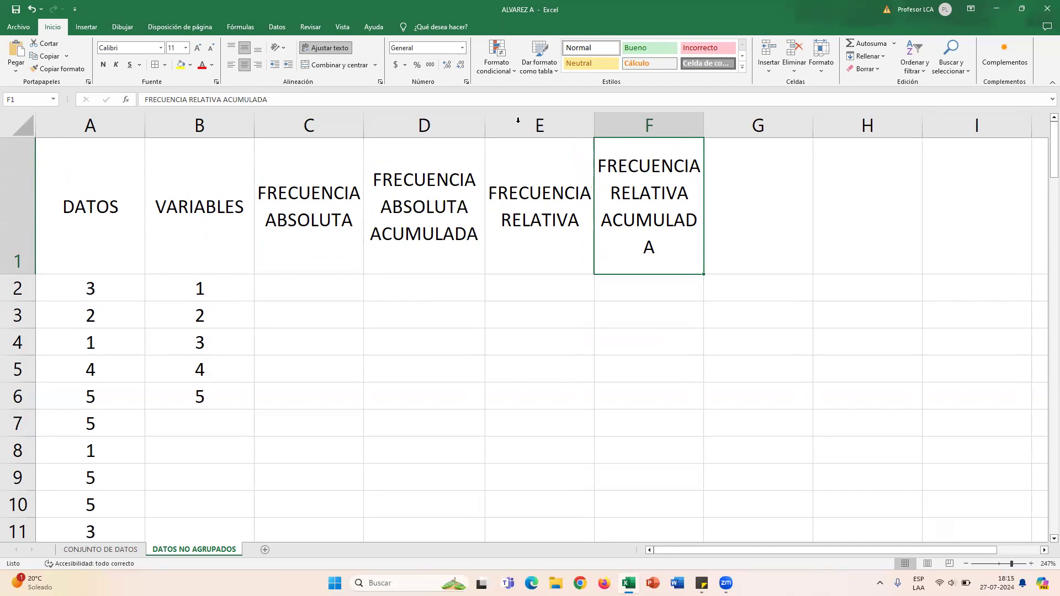
drag(704, 125, 719, 129)
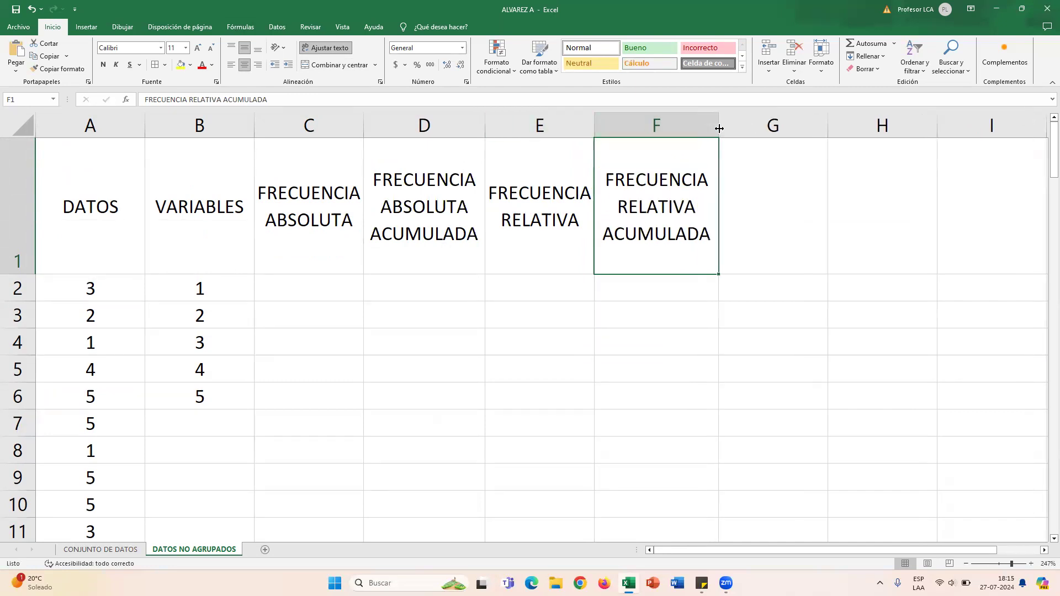
drag(651, 346, 635, 364)
scroll(234, 257, down, 3)
scroll(233, 257, up, 3)
click(268, 256)
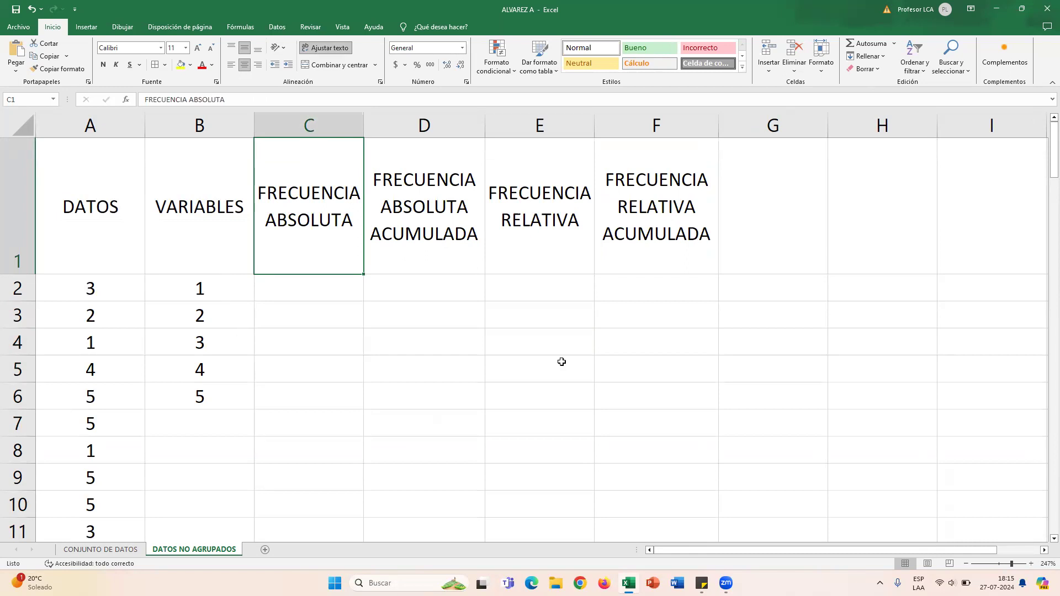
Step: Apply borders to every cell of the frequency table range B1:F6
drag(221, 293, 701, 398)
drag(216, 225, 649, 396)
click(155, 65)
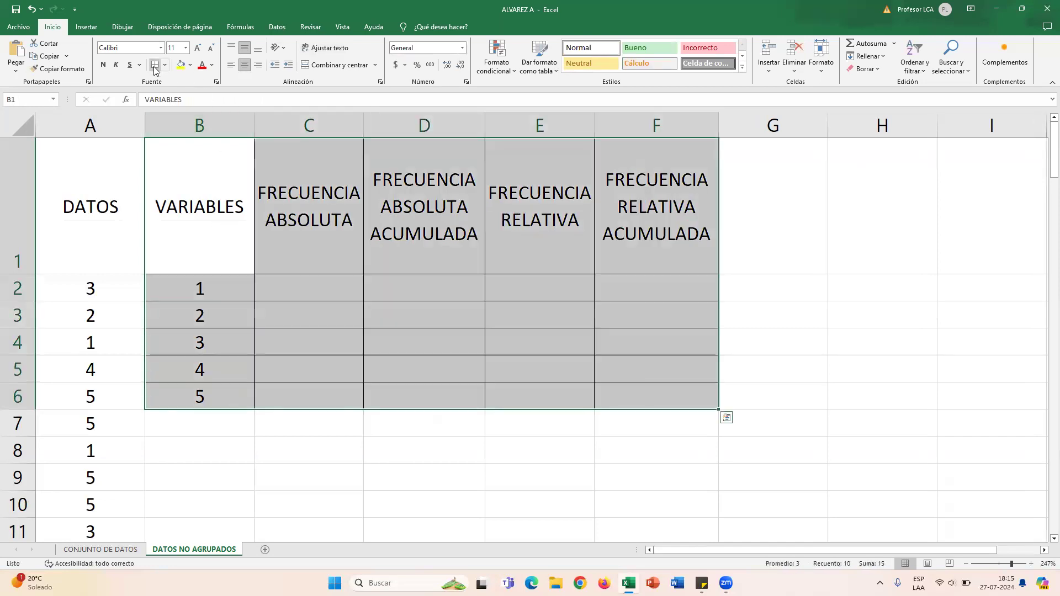
click(382, 394)
click(345, 443)
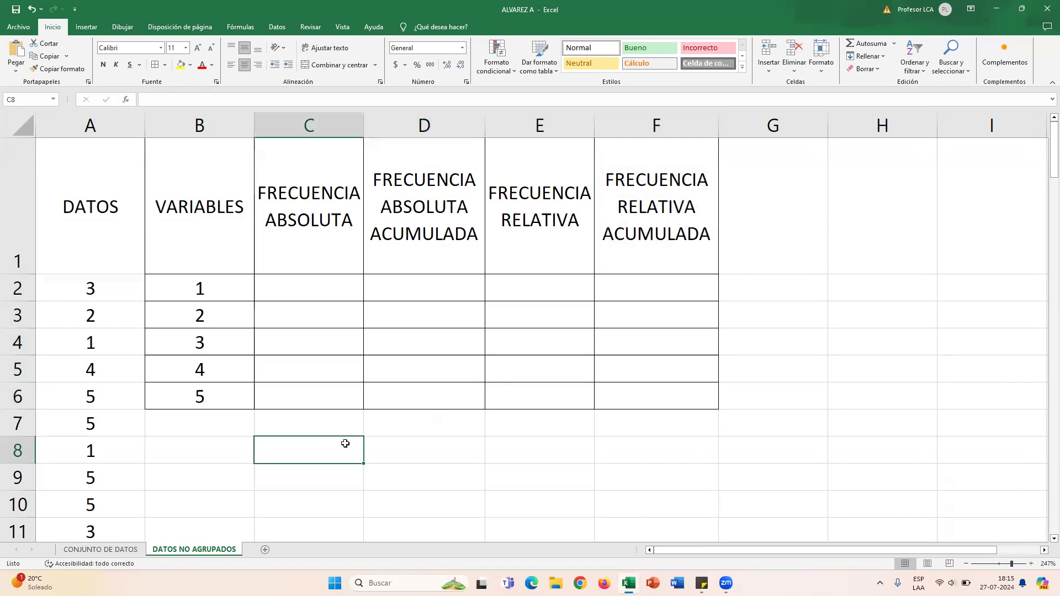
Step: Begin a CONTAR.SI formula in C2 with the data range A2:A101 as its range argument
click(305, 288)
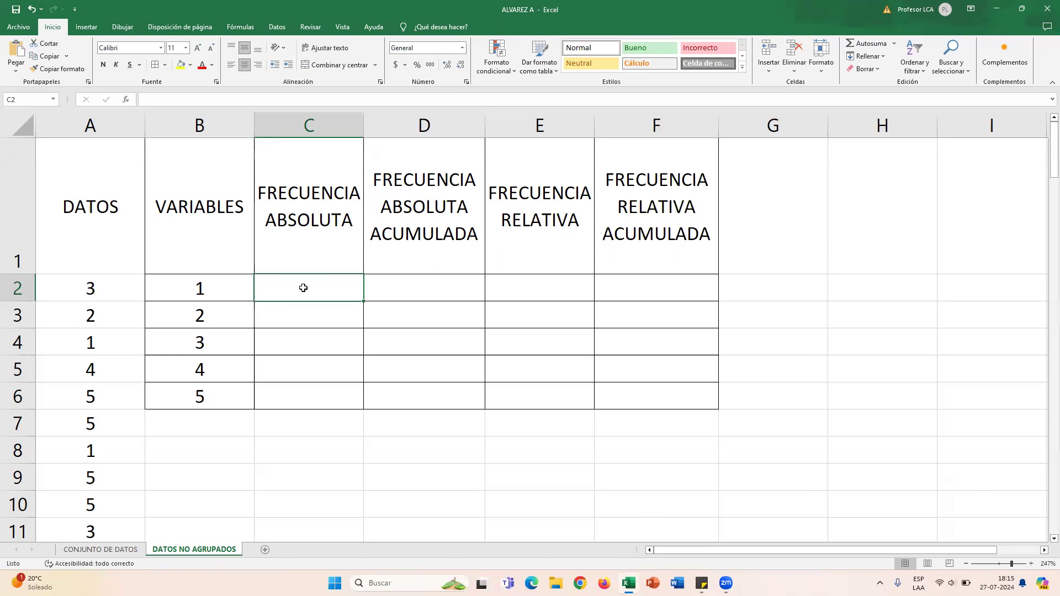
text(=)
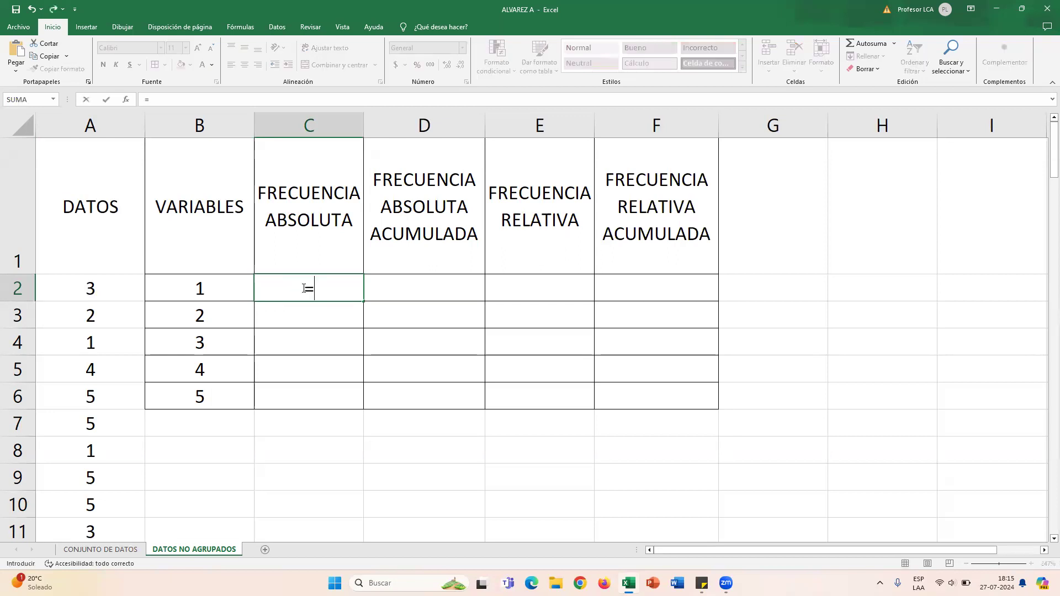
text(CONTAR)
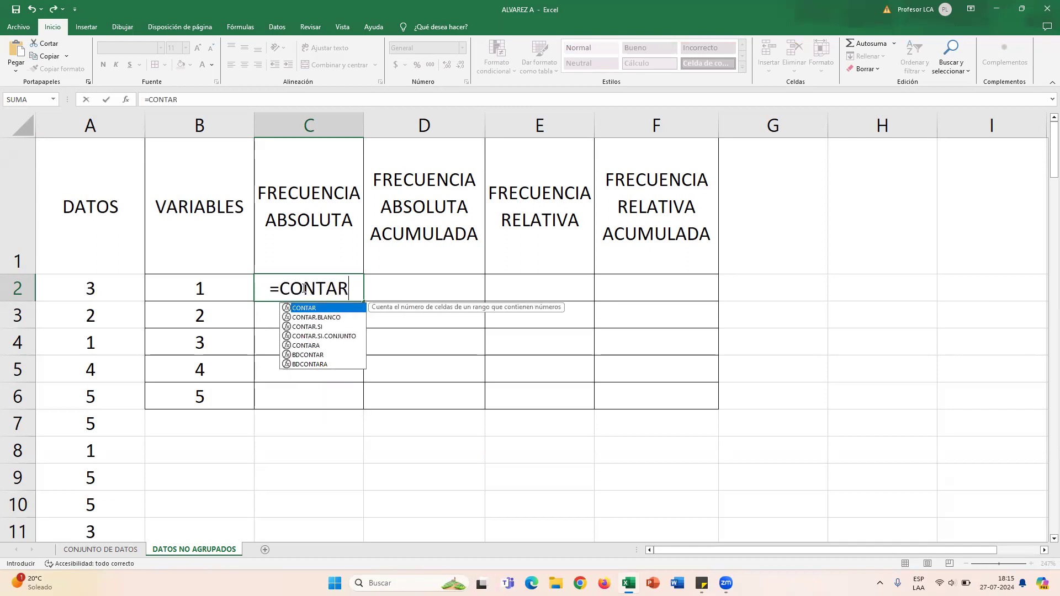
text(.SO)
key(BackSpace)
text(I)
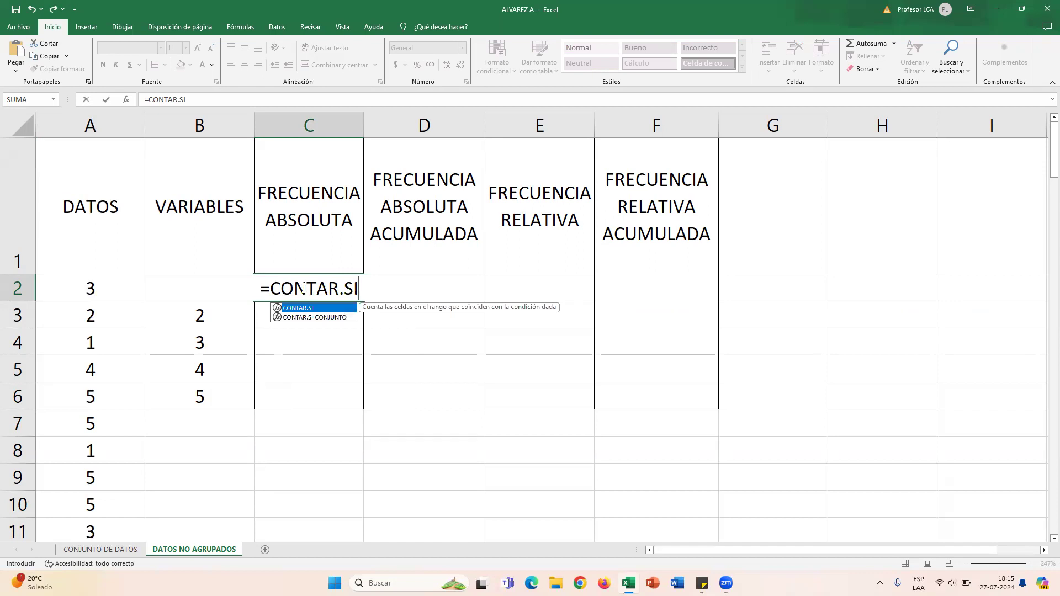
text(()
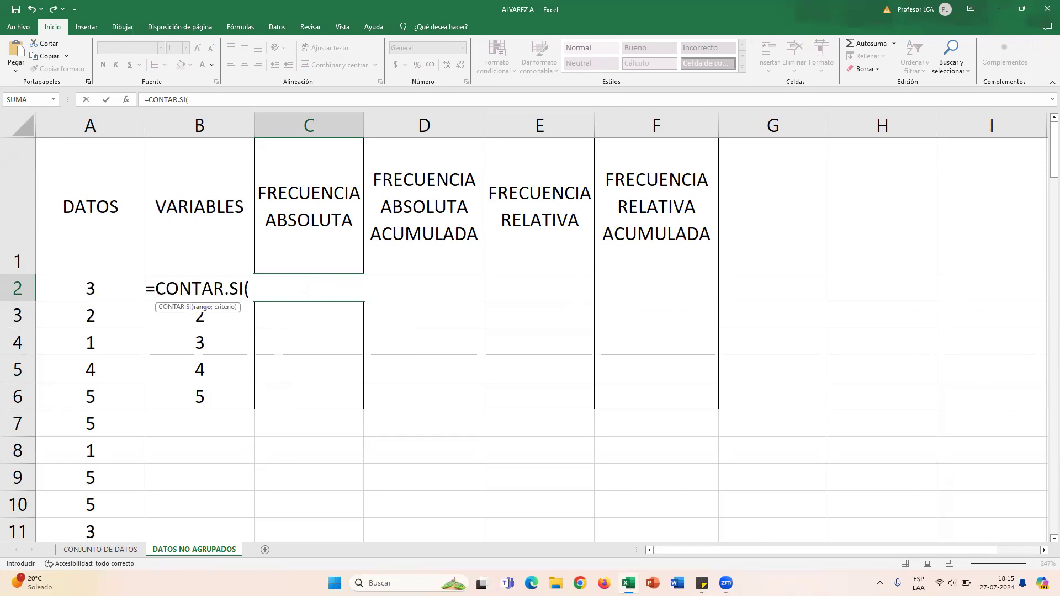
click(90, 284)
drag(90, 284, 99, 495)
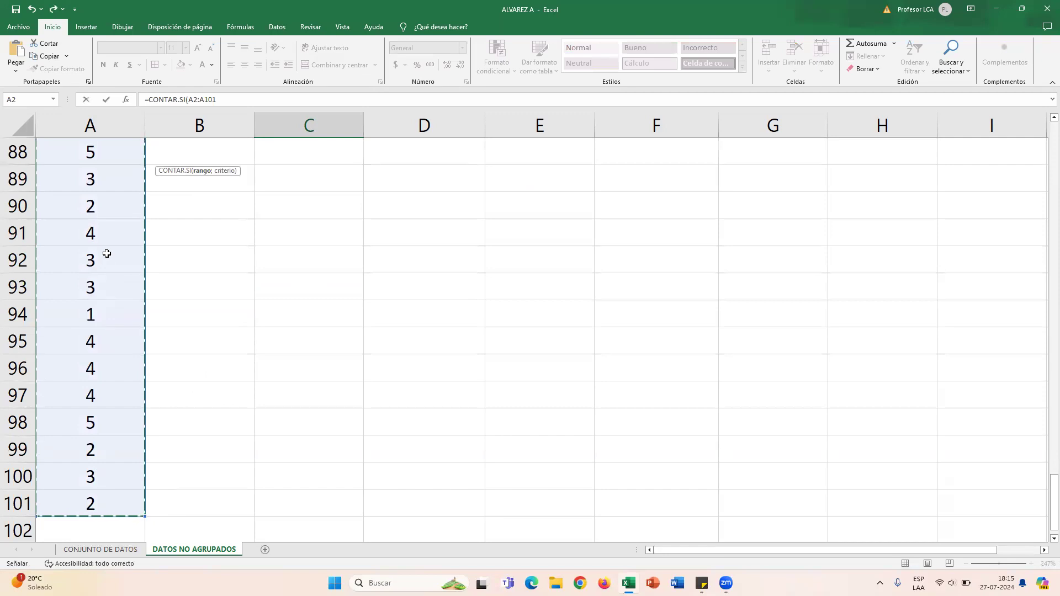
scroll(291, 262, up, 20)
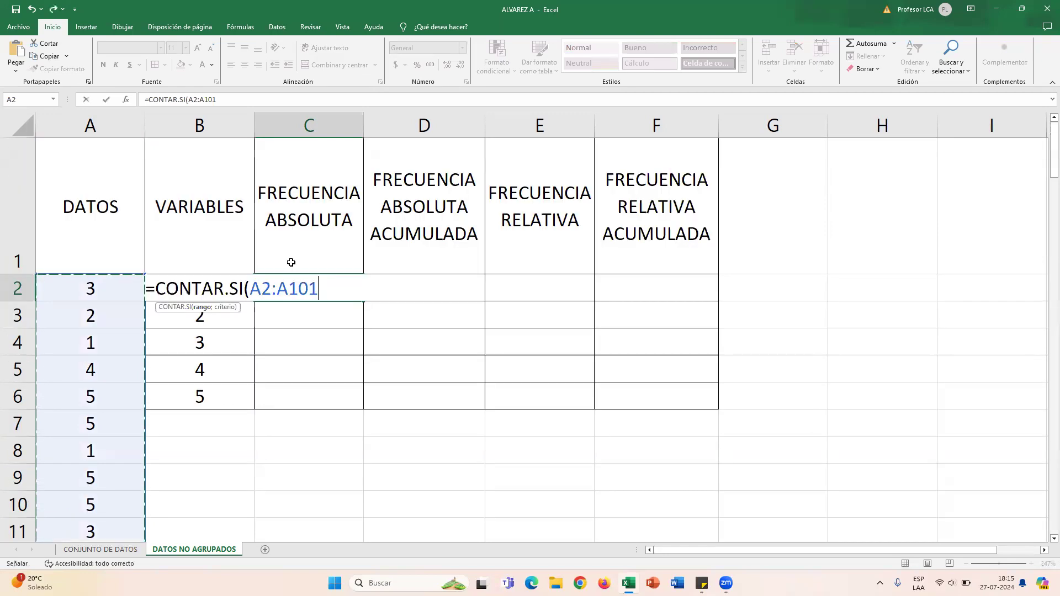
Step: Complete the CONTAR.SI formula in C2 with B2 as its criterion
drag(253, 288, 318, 289)
right_click(316, 286)
click(330, 306)
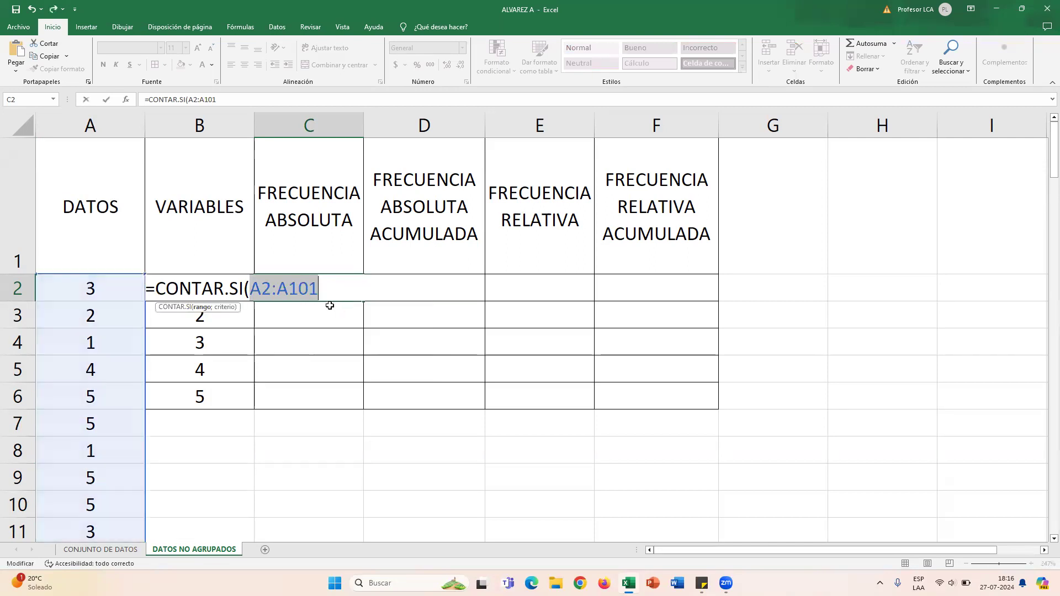
click(329, 293)
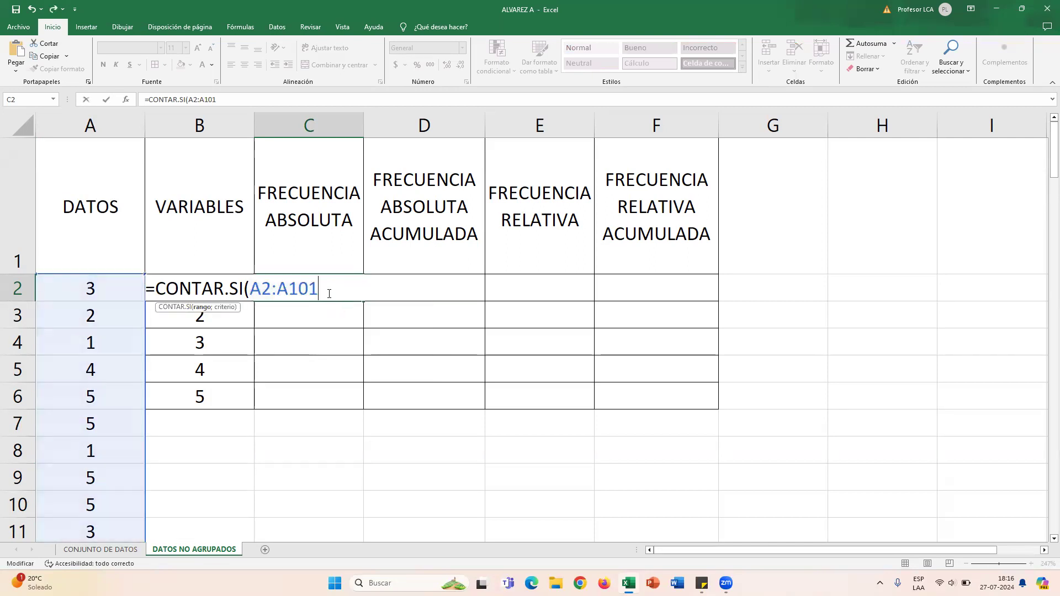
text(;)
text(B1)
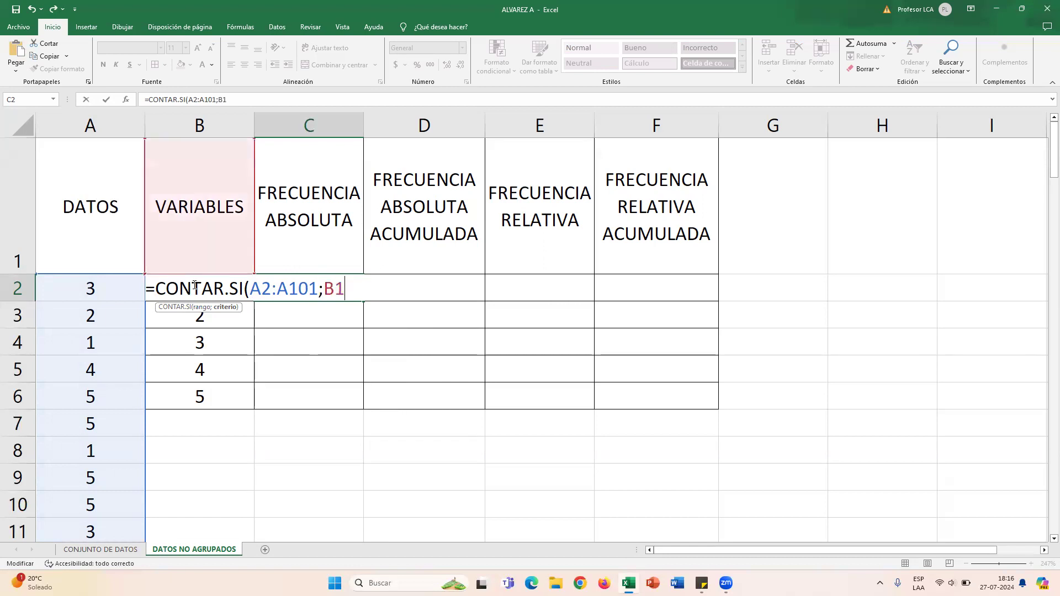
key(BackSpace)
text(2)
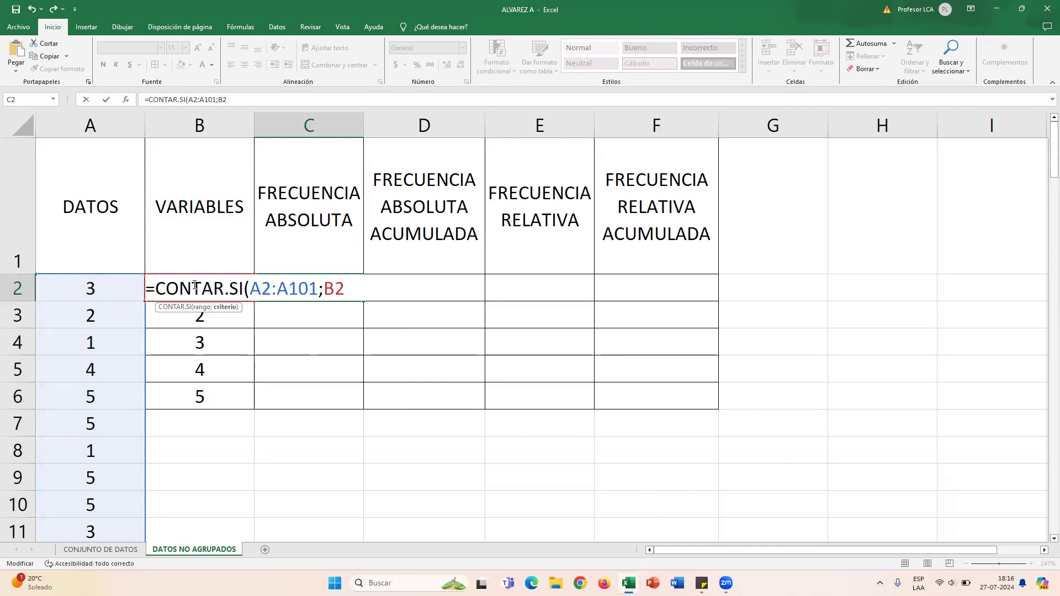
key(Return)
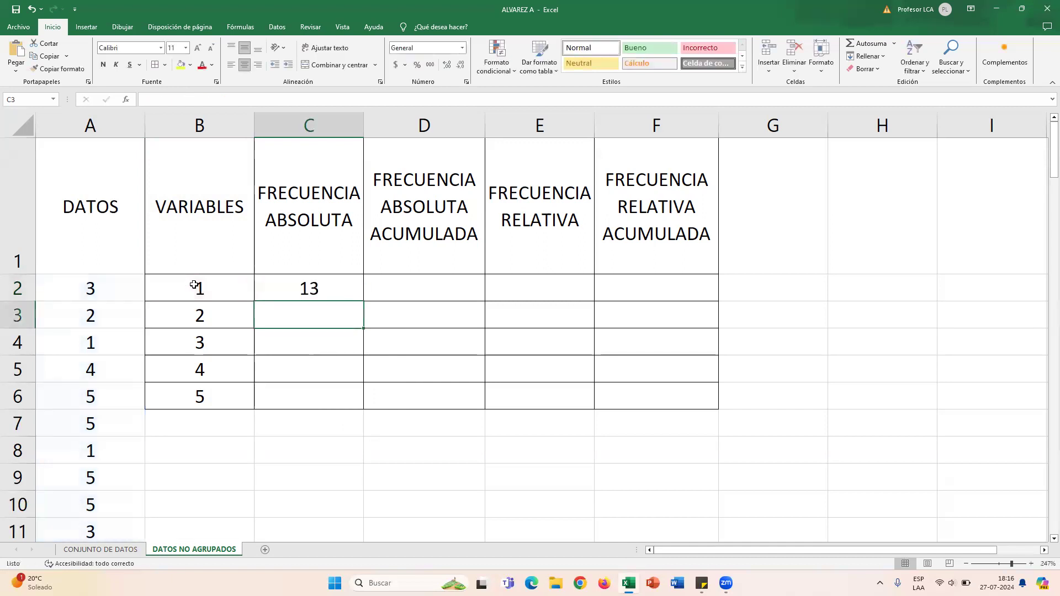
Step: Copy the CONTAR.SI formula with relative references from C2 down to C6
click(319, 289)
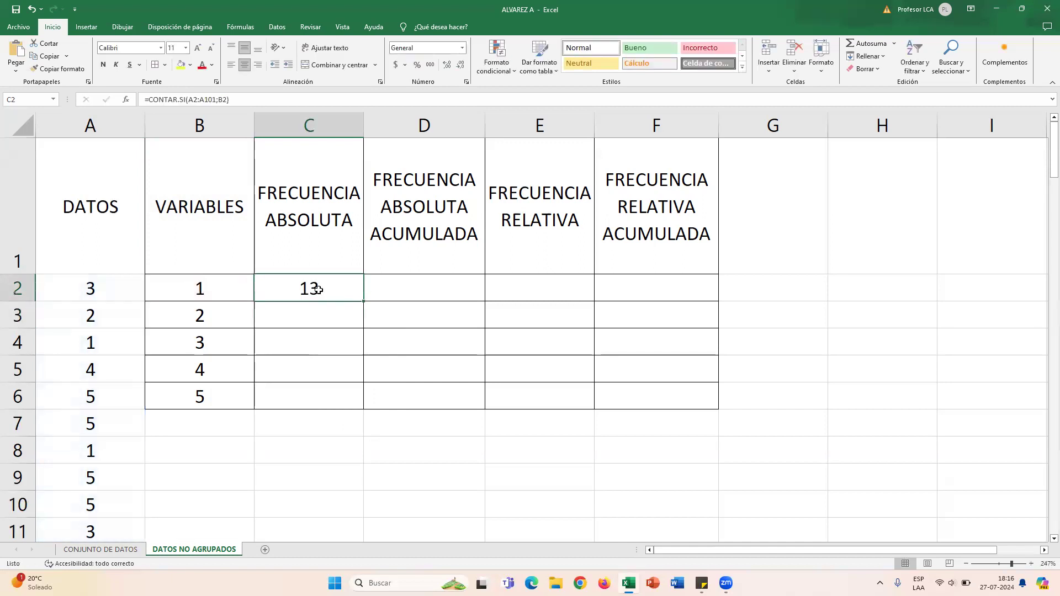
drag(362, 303, 351, 401)
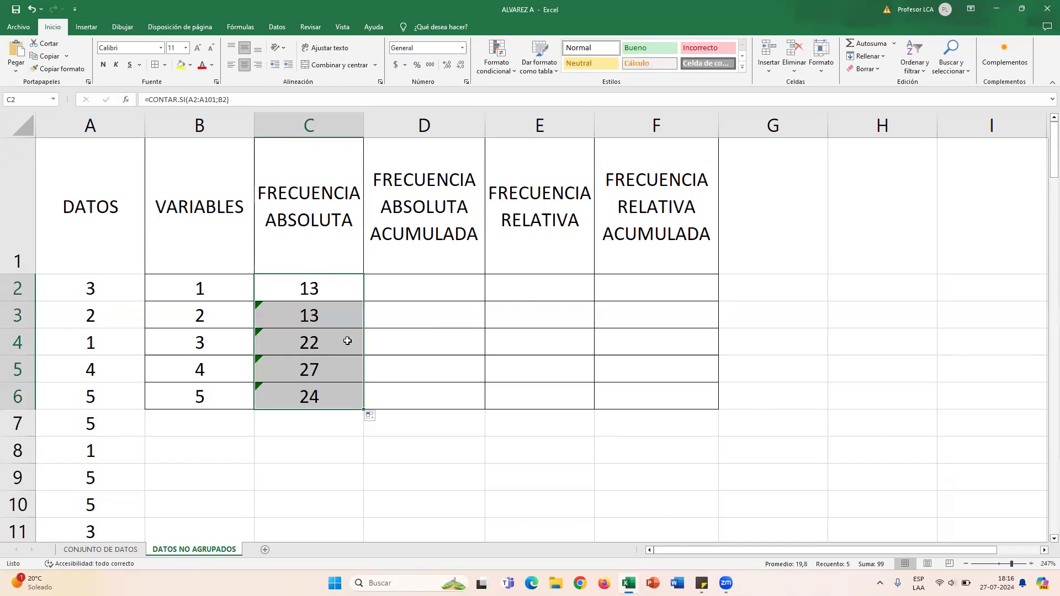
Step: Examine the ranges used by the copied formulas in C3, C4 and C5 against the end of the data in column A
click(381, 319)
click(348, 317)
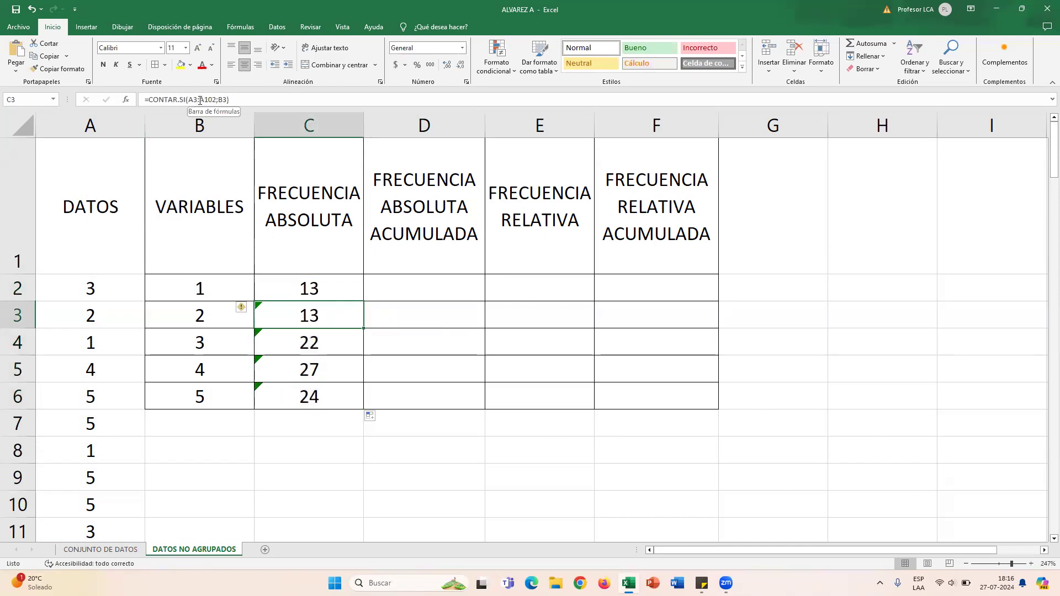
click(286, 340)
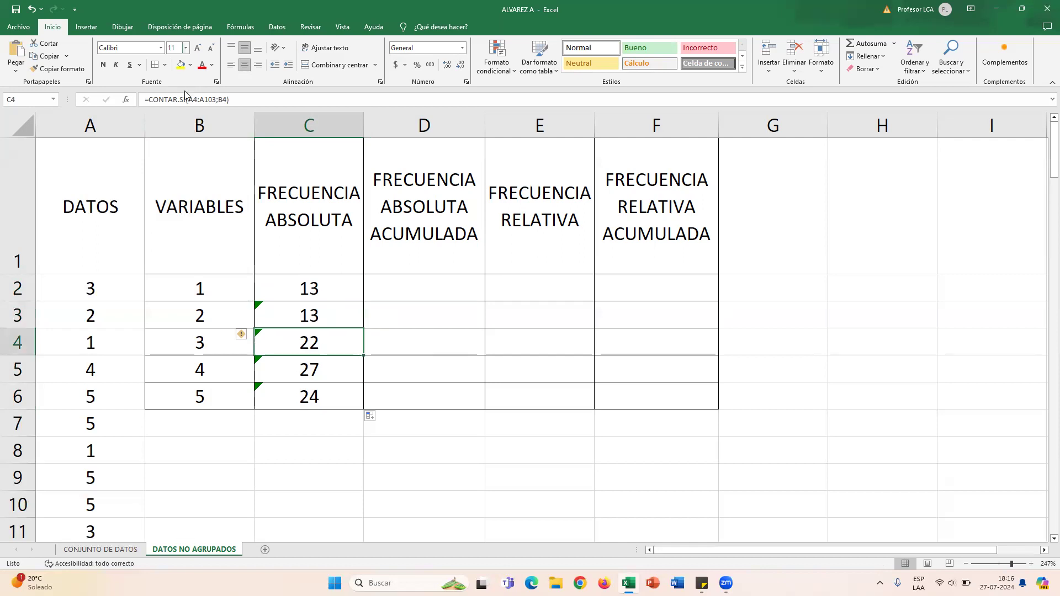
click(302, 371)
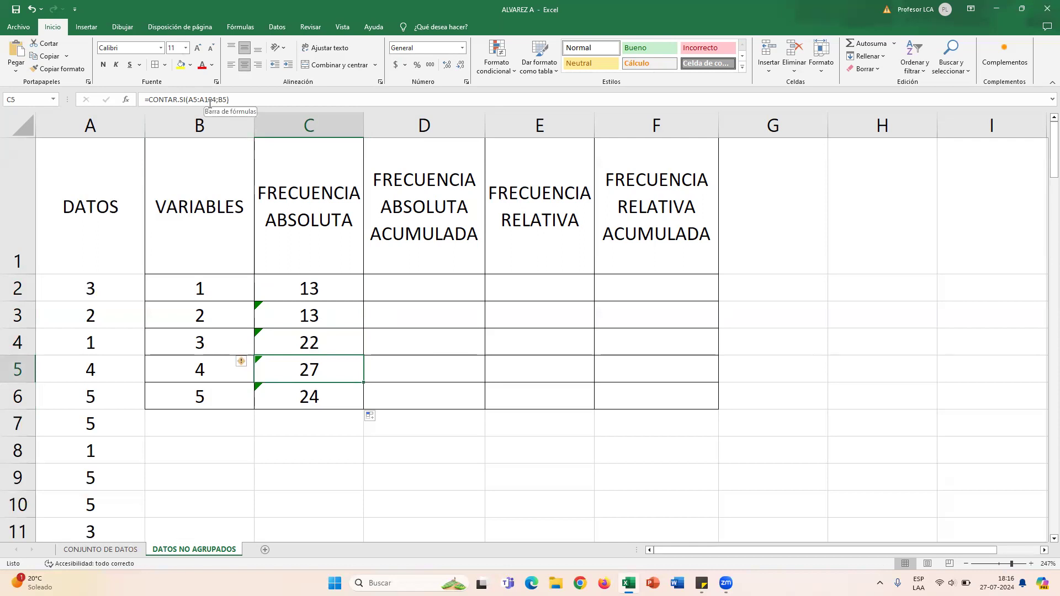
scroll(5, 407, down, 9)
scroll(102, 379, down, 20)
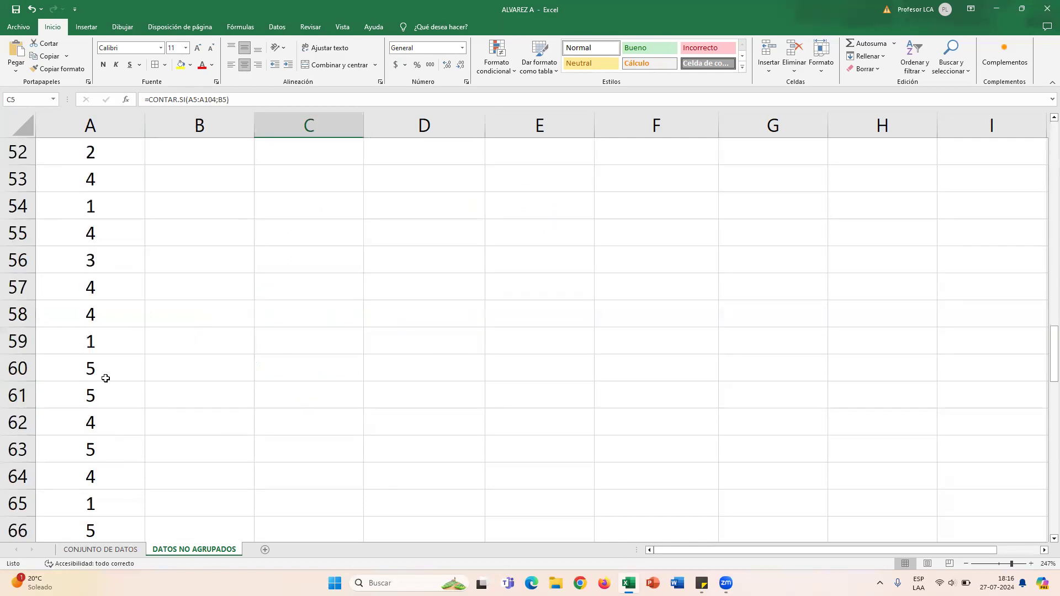
scroll(79, 205, up, 8)
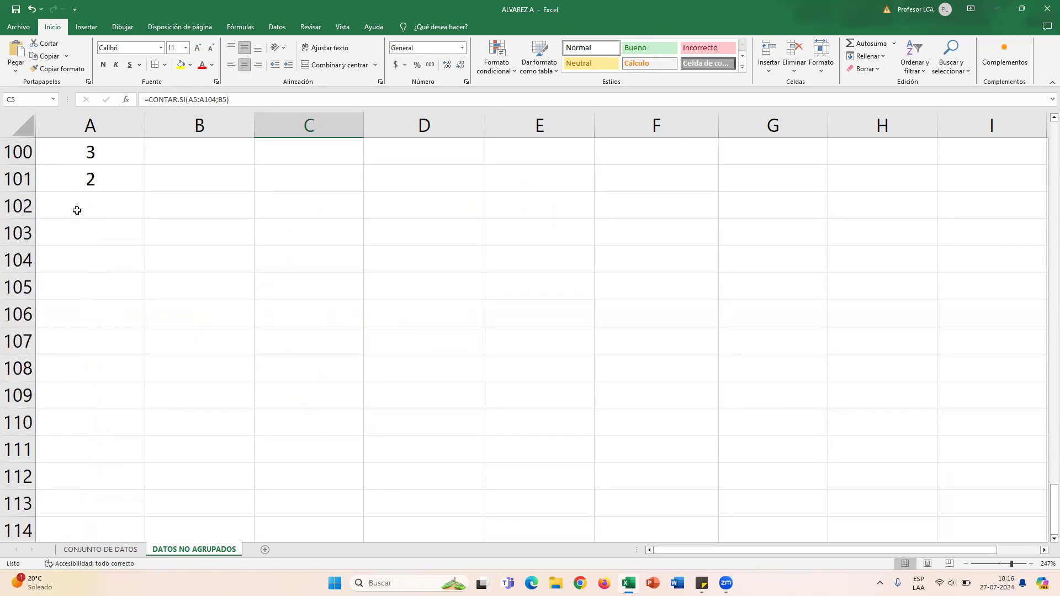
scroll(96, 330, up, 20)
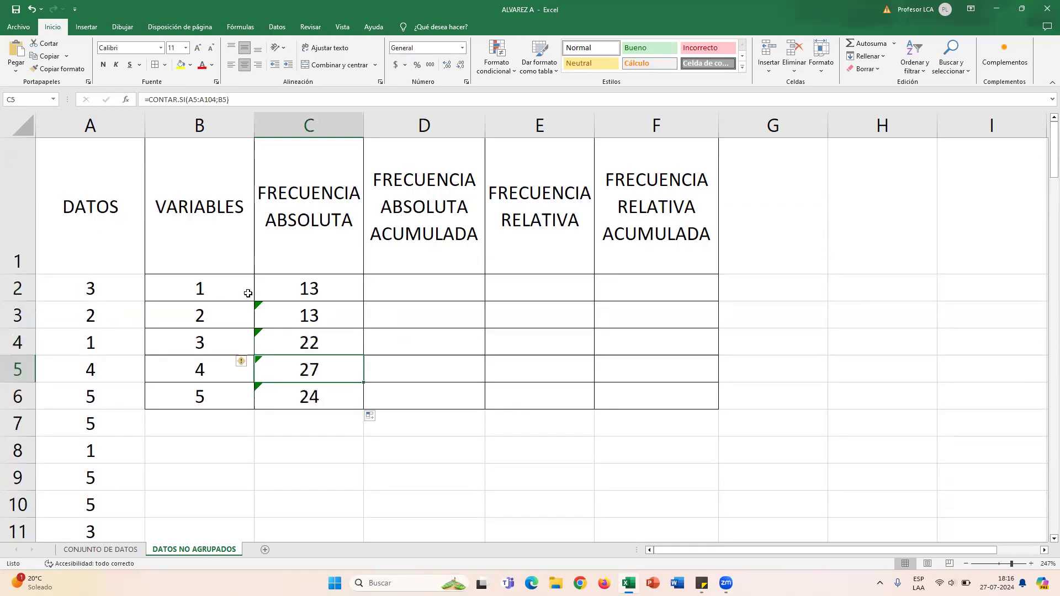
Step: Clear the copied formulas from C3:C6
click(392, 323)
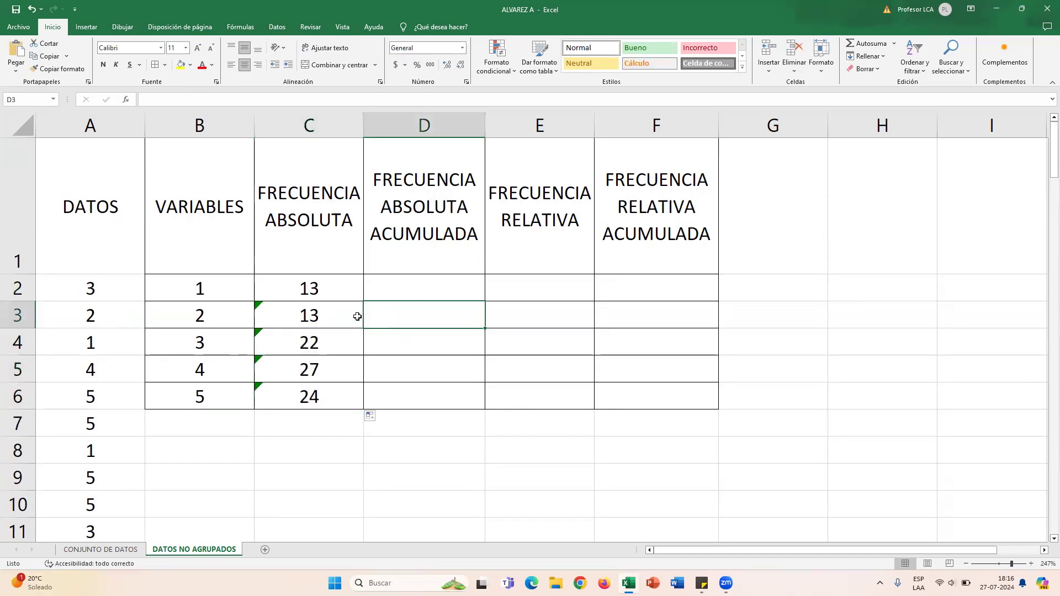
click(347, 311)
drag(346, 350, 347, 385)
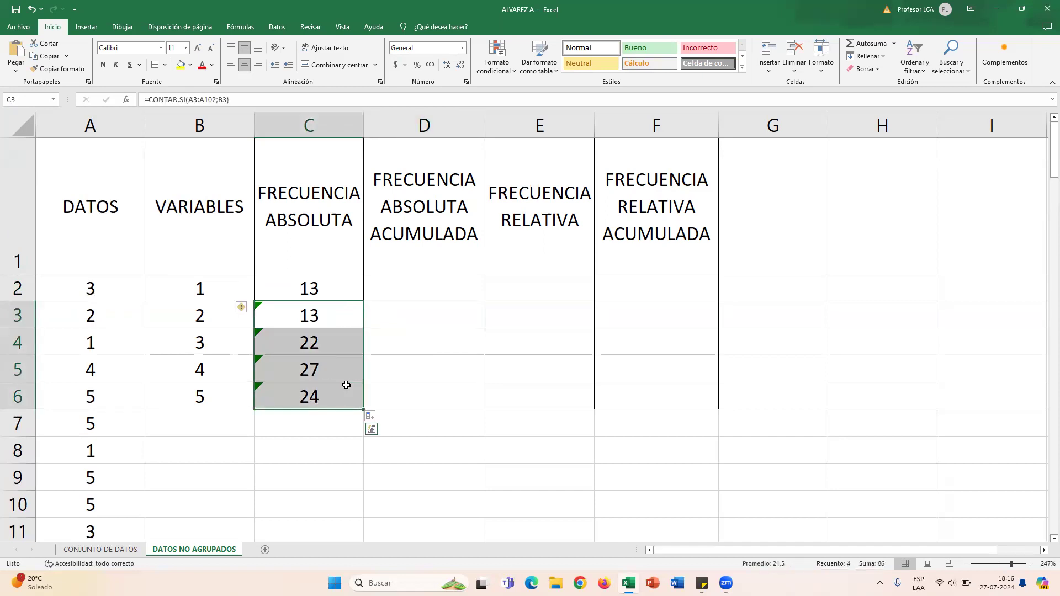
key(Delete)
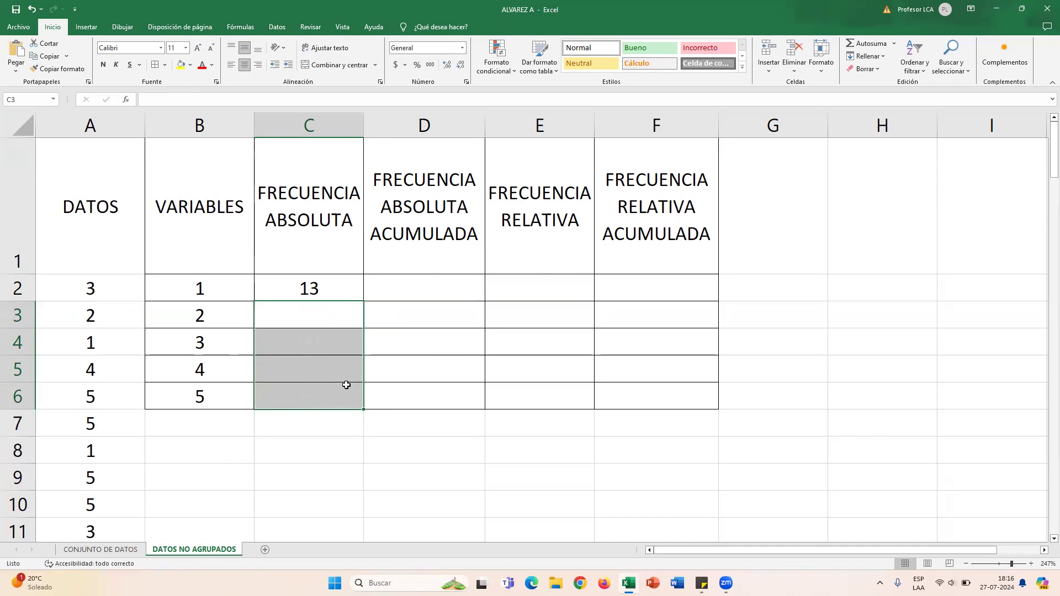
Step: Make the range in the C2 formula absolute so it reads =CONTAR.SI($A$2:$A$101;B2)
click(319, 286)
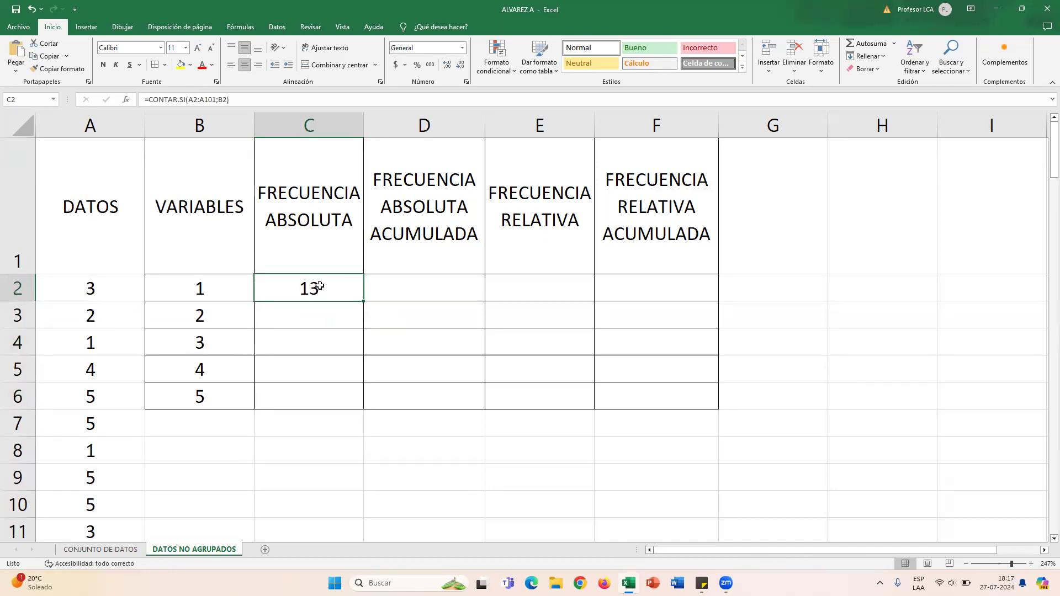
click(191, 100)
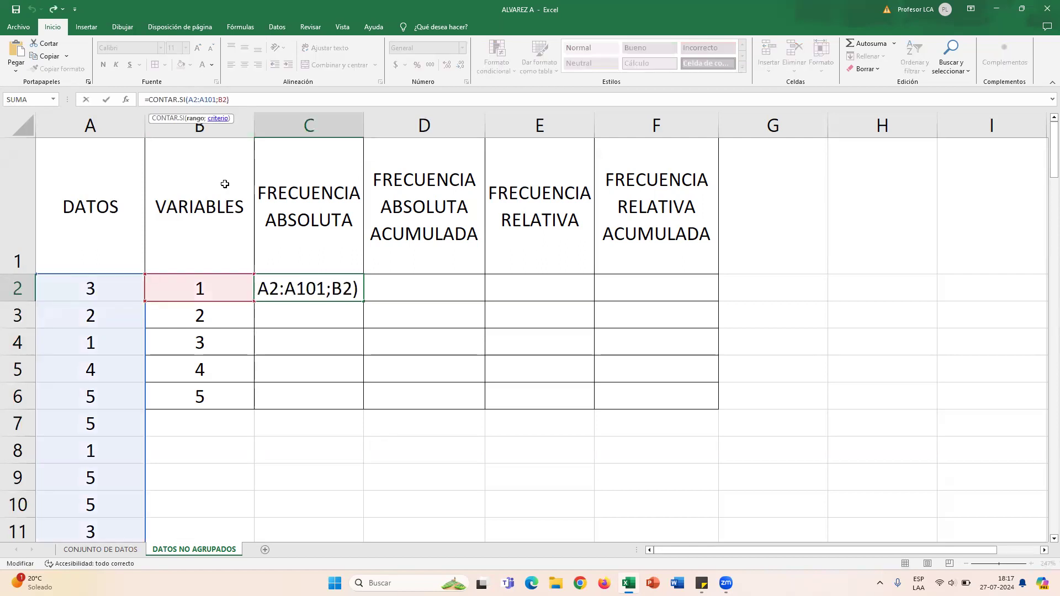
click(264, 284)
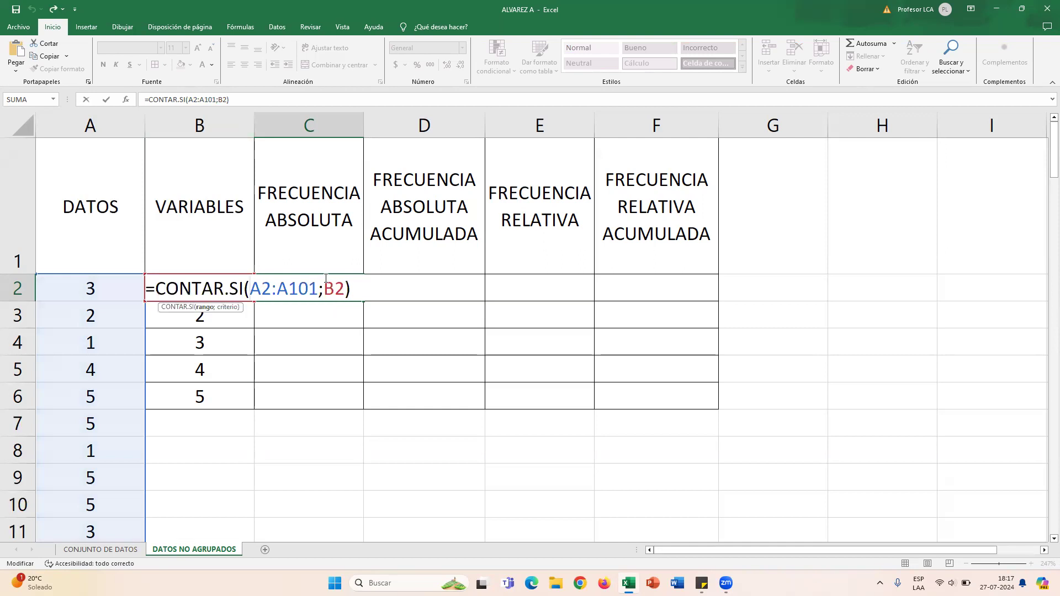
text($)
key(Right)
text($)
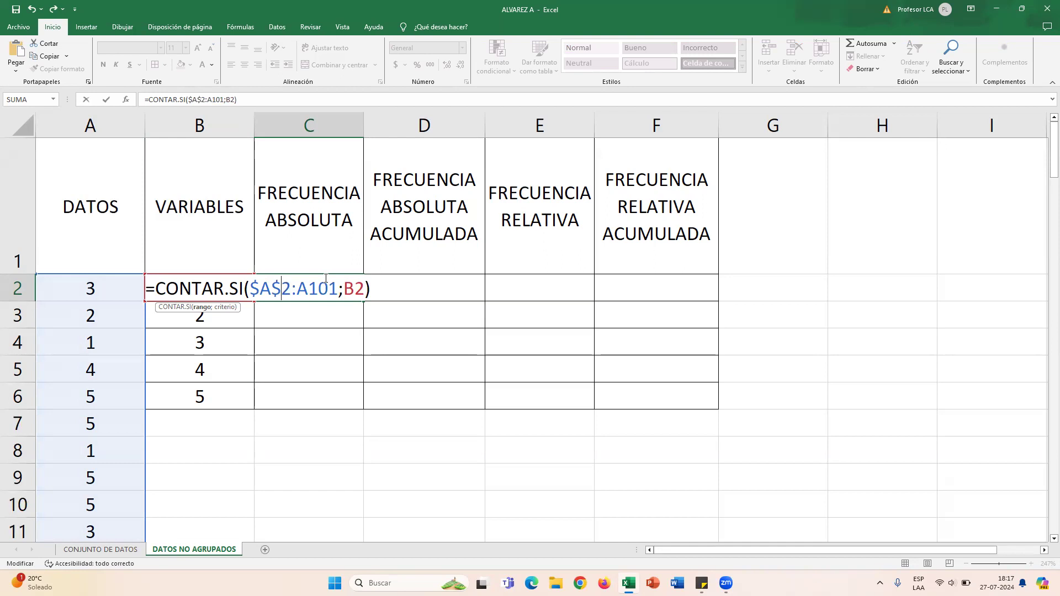
key(Right)
key(Right)
text($A)
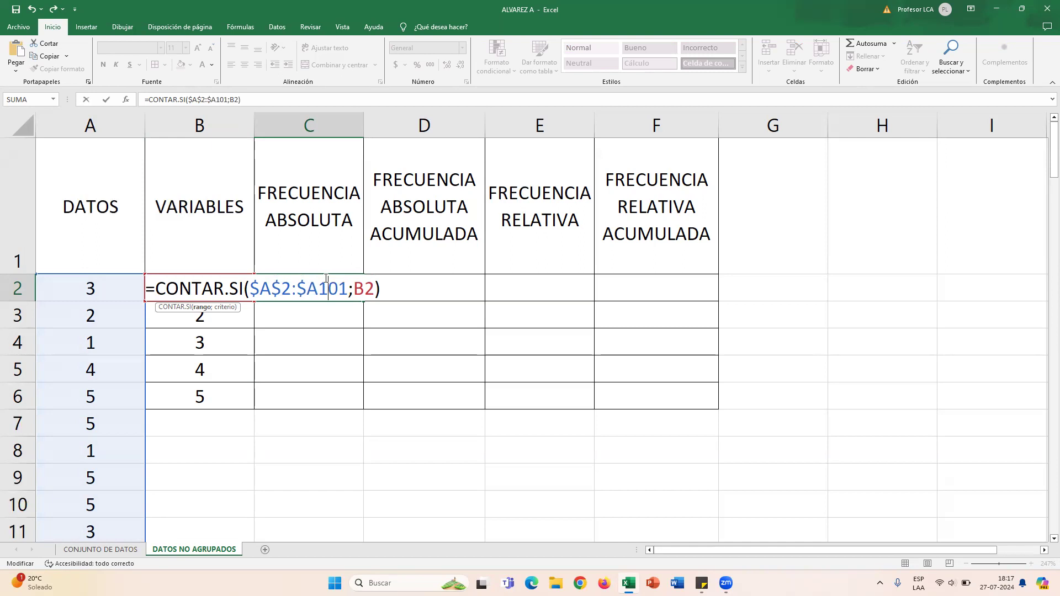
text($)
key(Return)
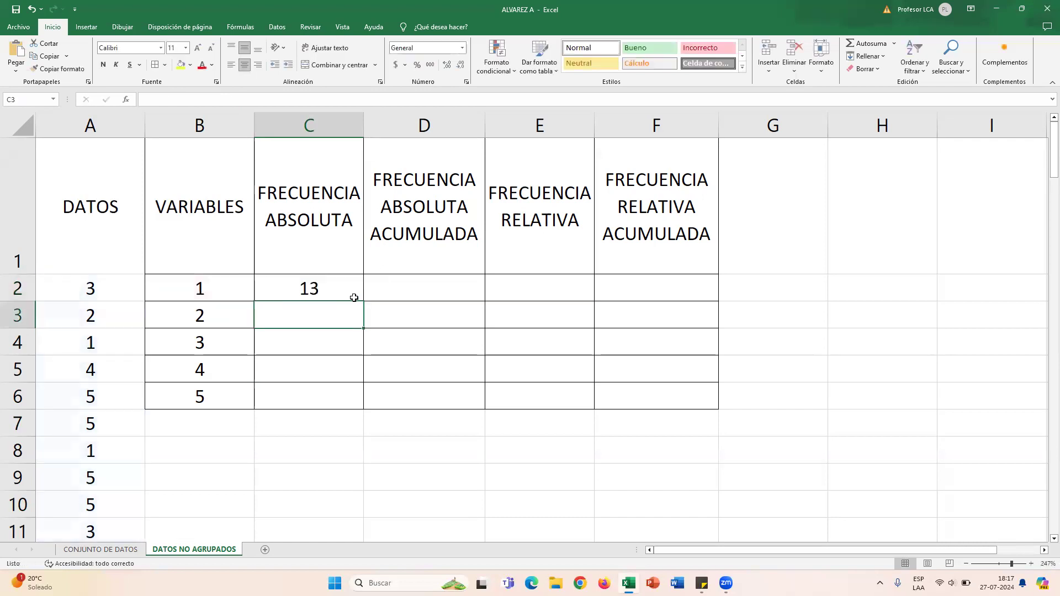
Step: Fill the absolute frequency formula with the fixed range from C2 down through C6
click(353, 295)
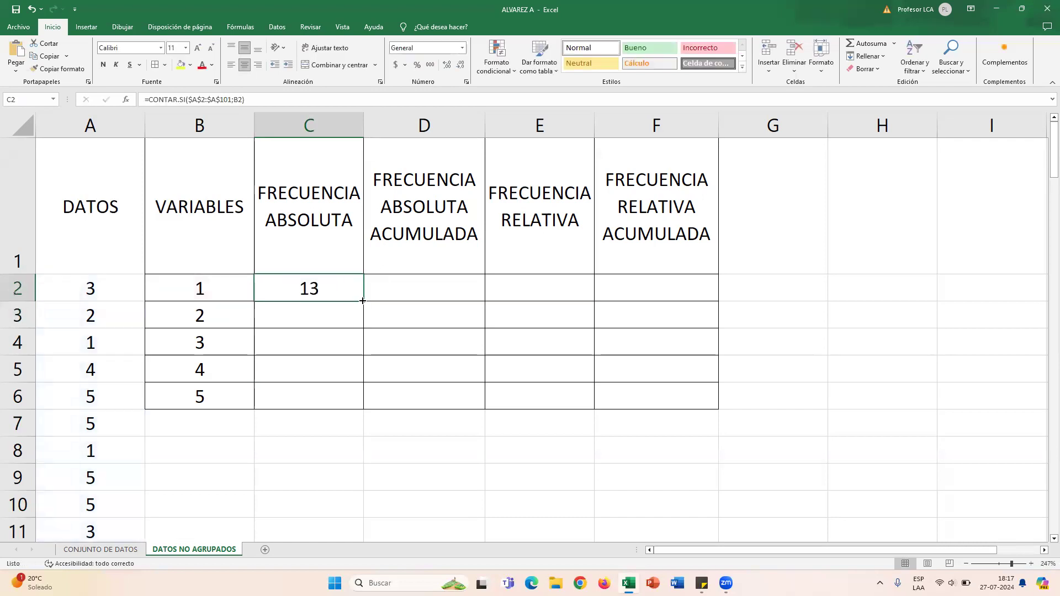
drag(363, 301, 359, 413)
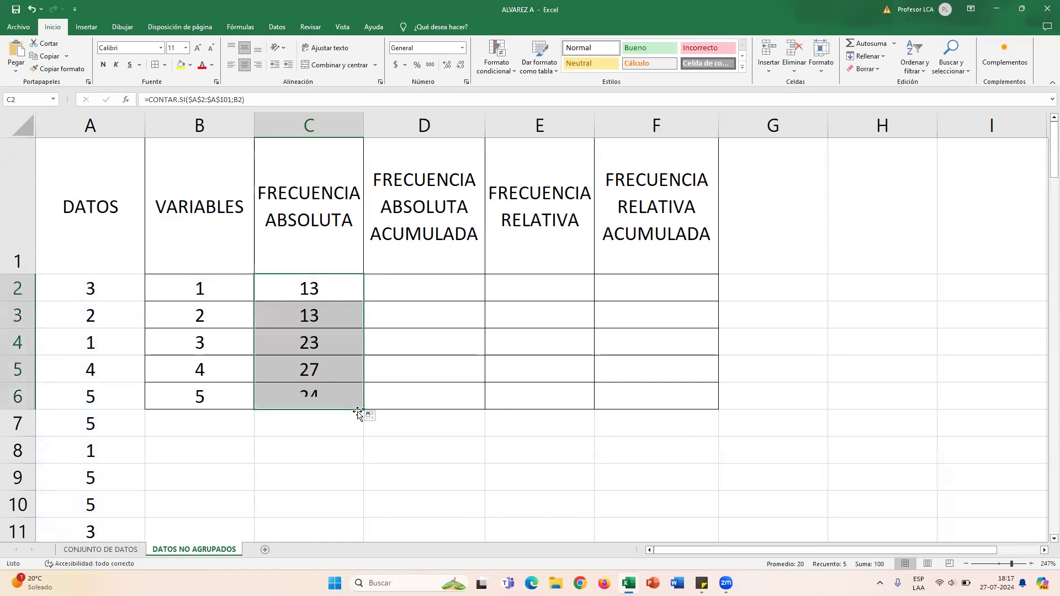
click(342, 467)
Step: Check the criterion references of the filled formulas in C6 and C5 without changing them
click(325, 391)
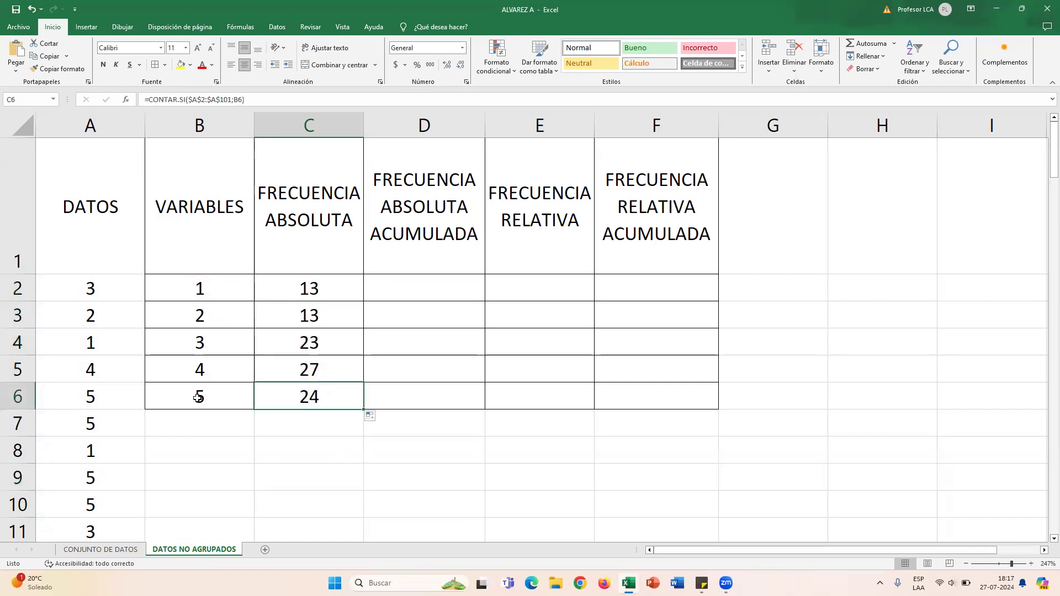
click(295, 368)
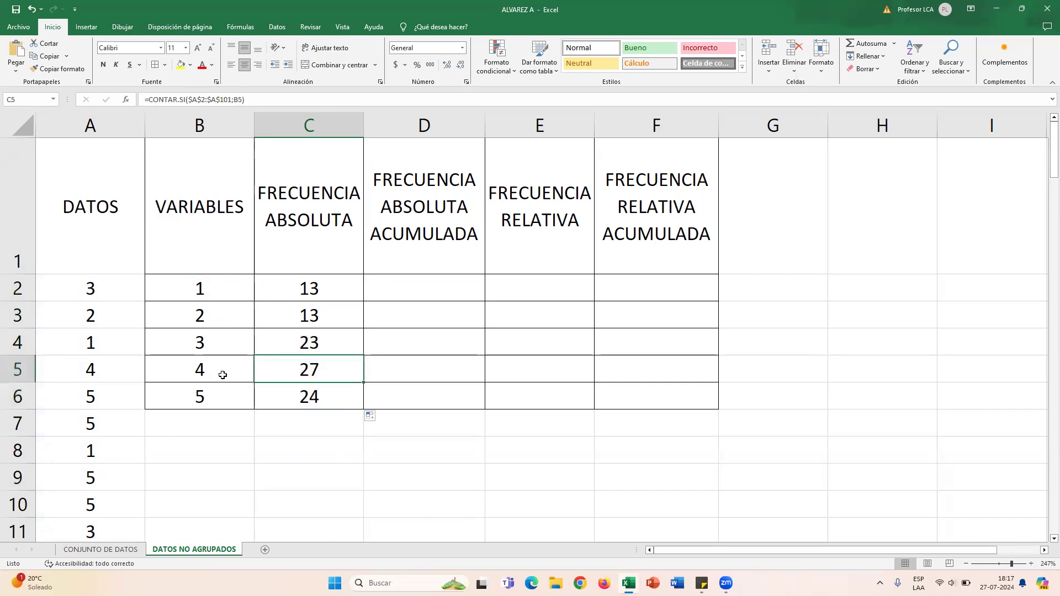
key(F2)
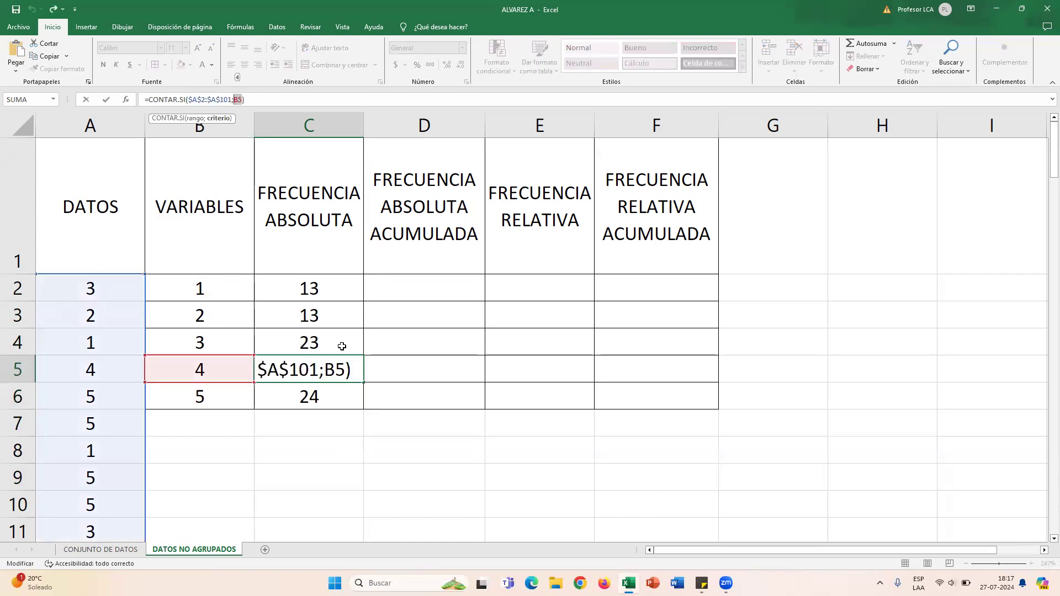
click(416, 359)
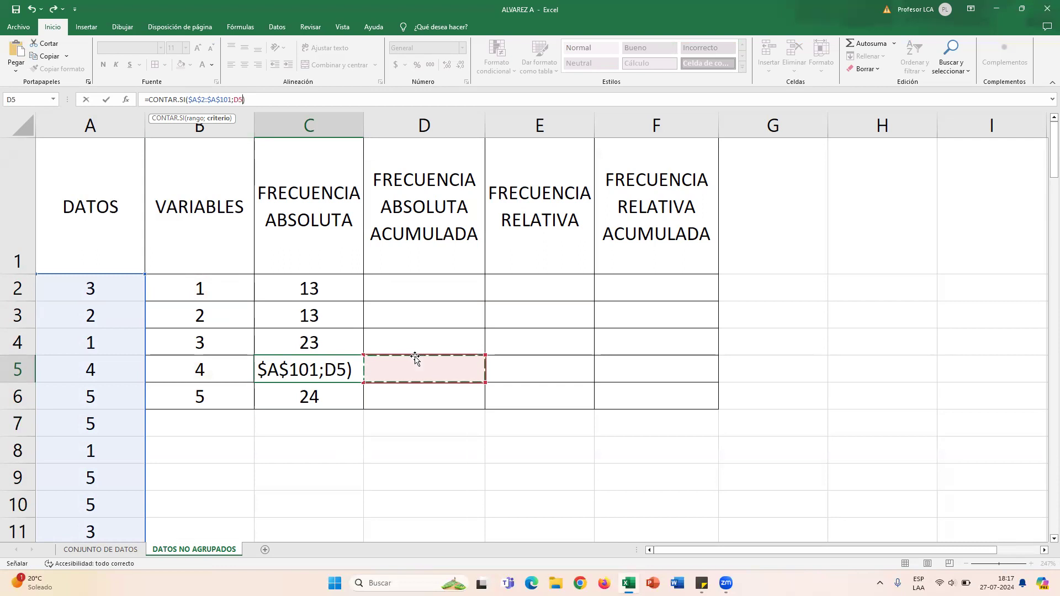
key(Escape)
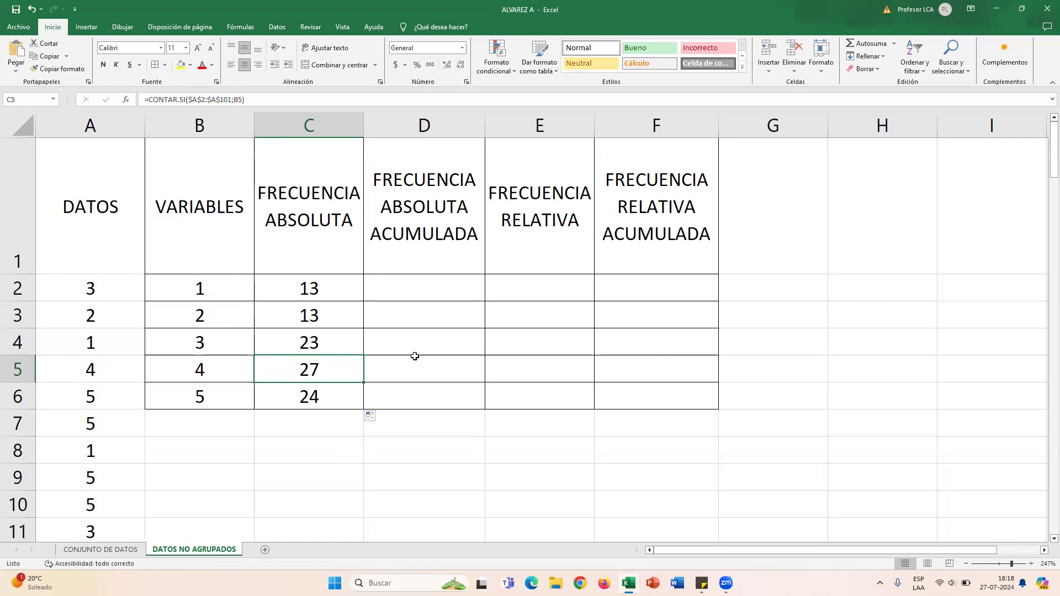
Step: Enter the formula =C2 in D2 as the first cumulative absolute frequency
click(400, 292)
text(=)
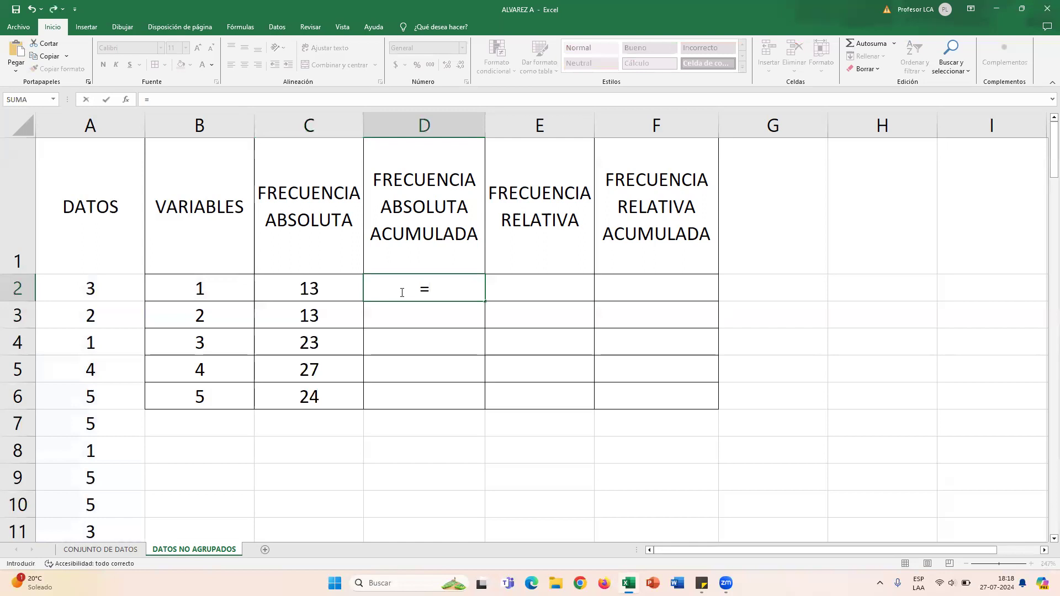
click(332, 291)
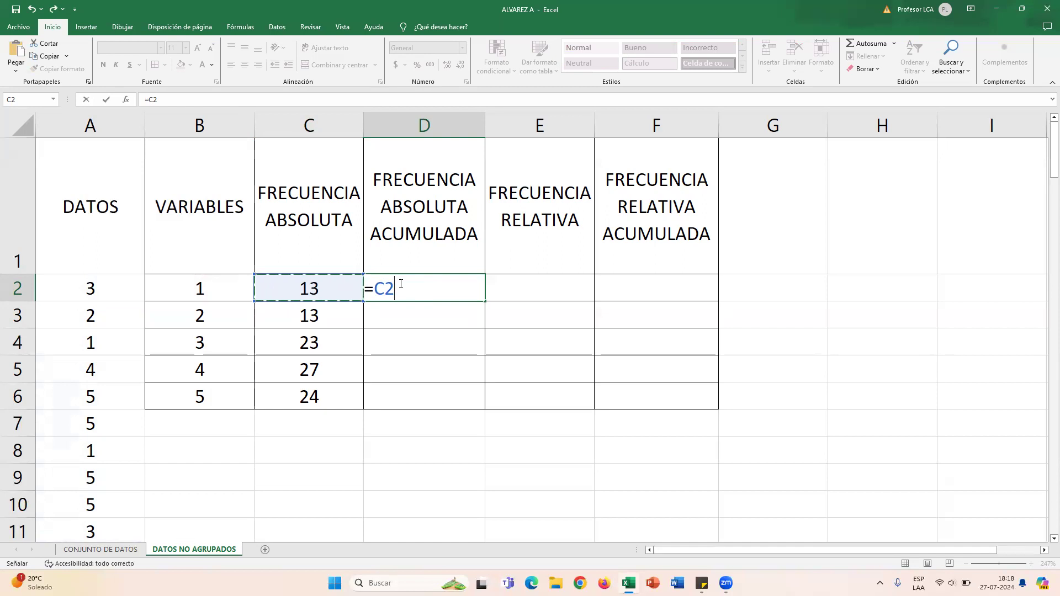
key(Return)
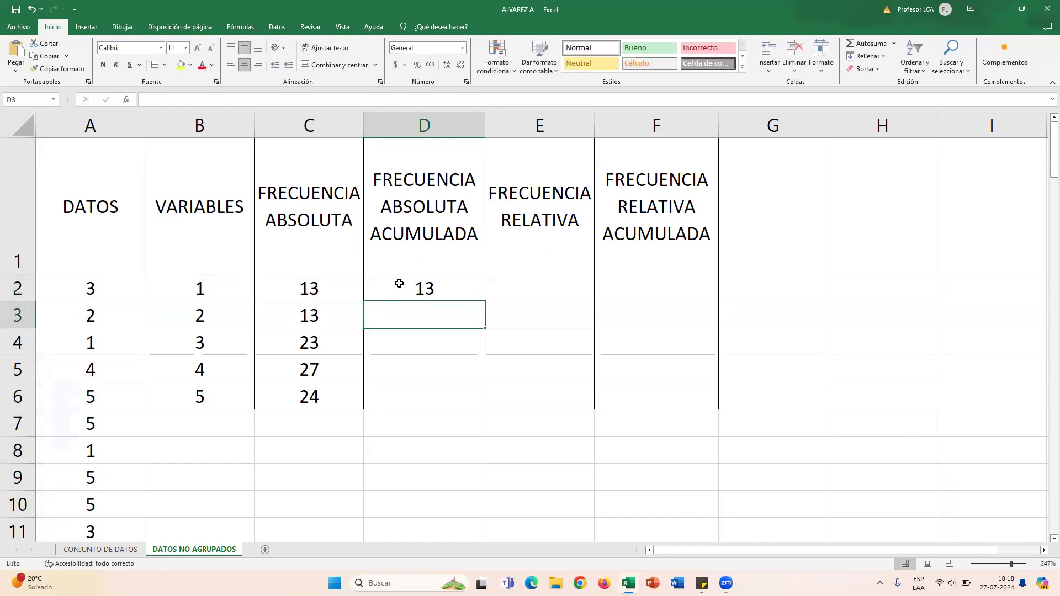
Step: Enter the formula =D2+C3 in D3 to accumulate the second absolute frequency
text(=)
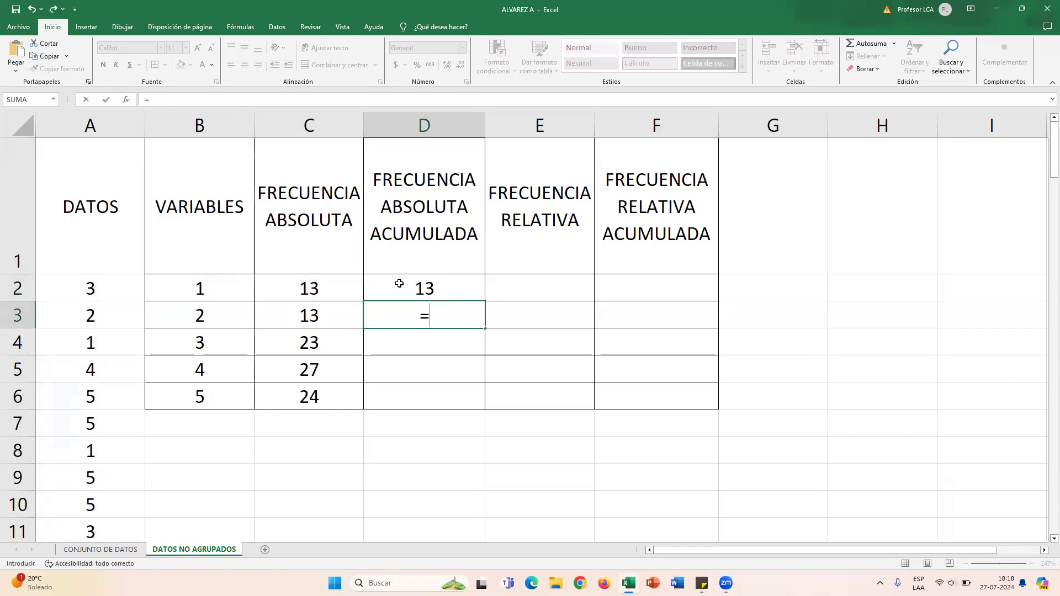
click(399, 284)
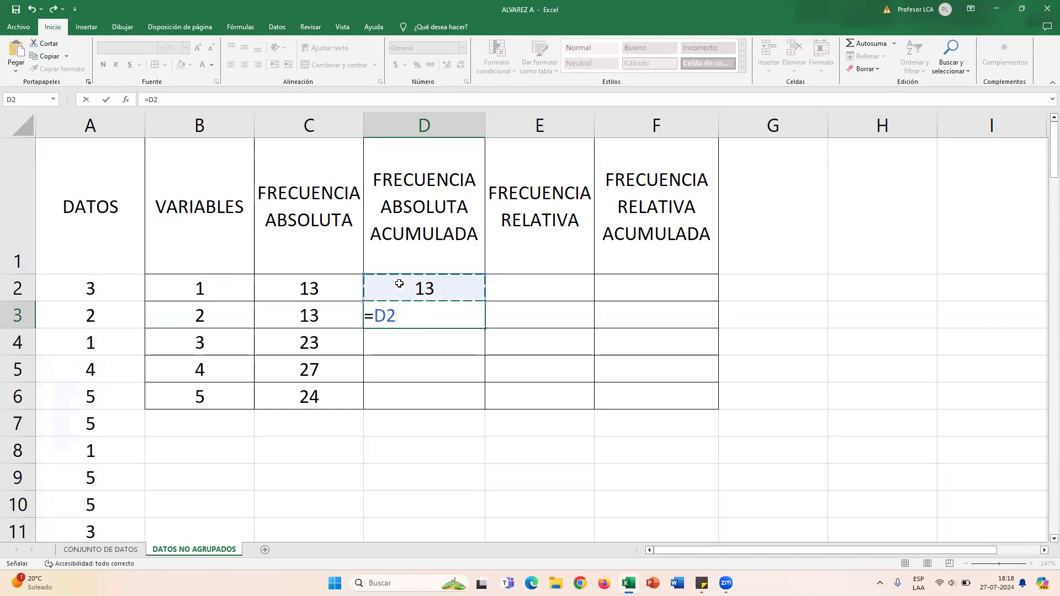
text(+)
click(328, 317)
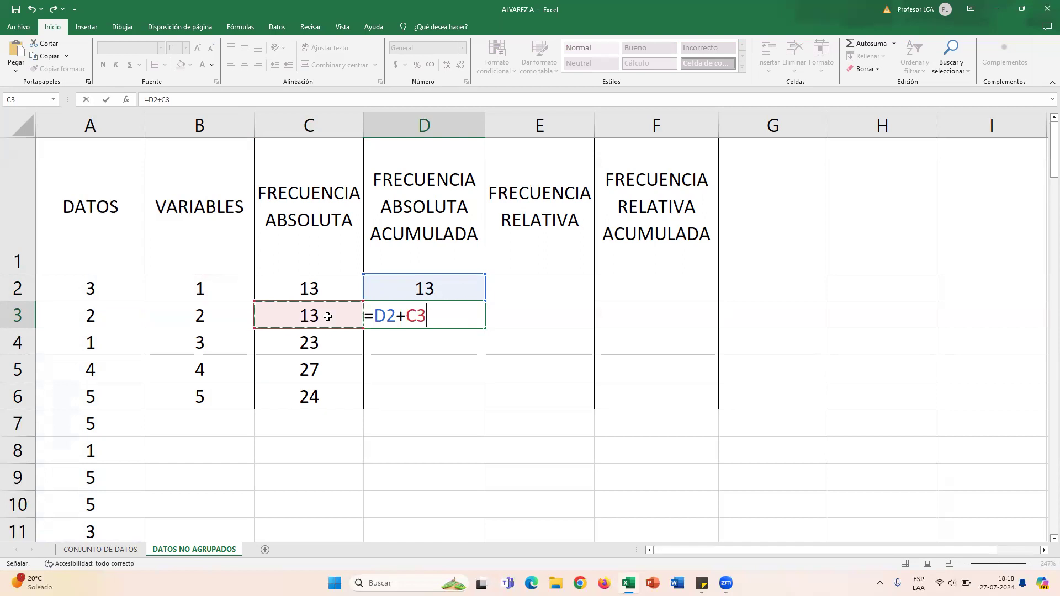
key(Return)
Step: Fill the cumulative absolute frequency formula from D3 down through D6
click(452, 310)
drag(486, 333, 487, 410)
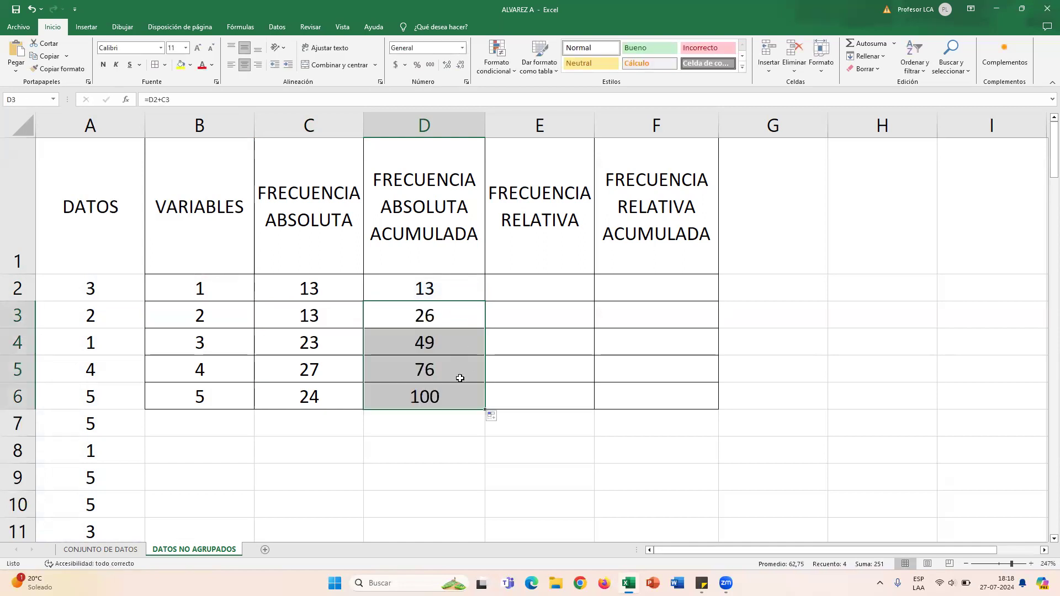
click(434, 455)
click(425, 398)
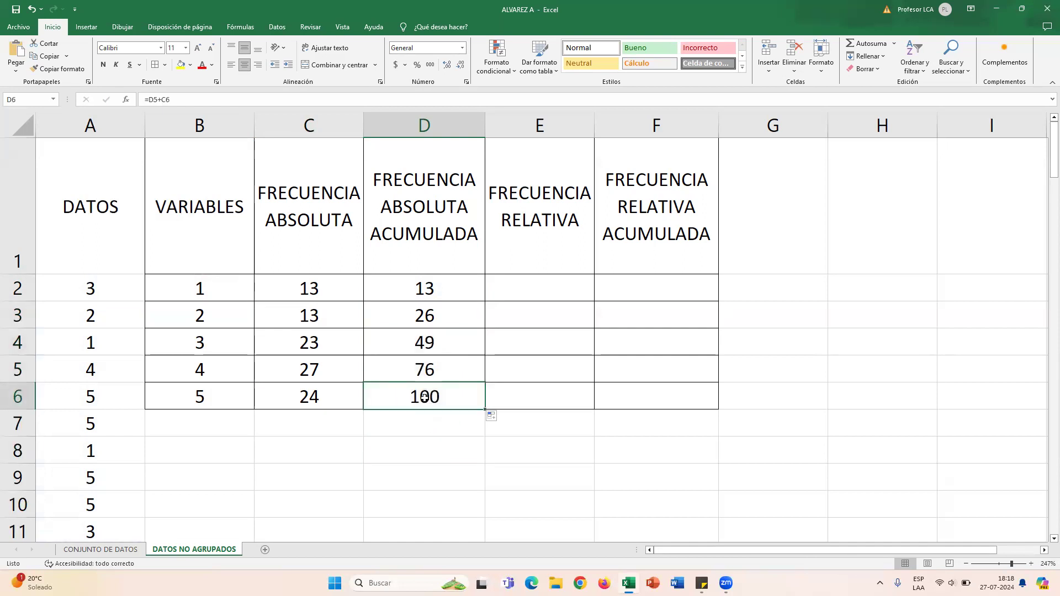
Step: Enter the formula =C2/D6 in E2 as the first relative frequency
click(553, 287)
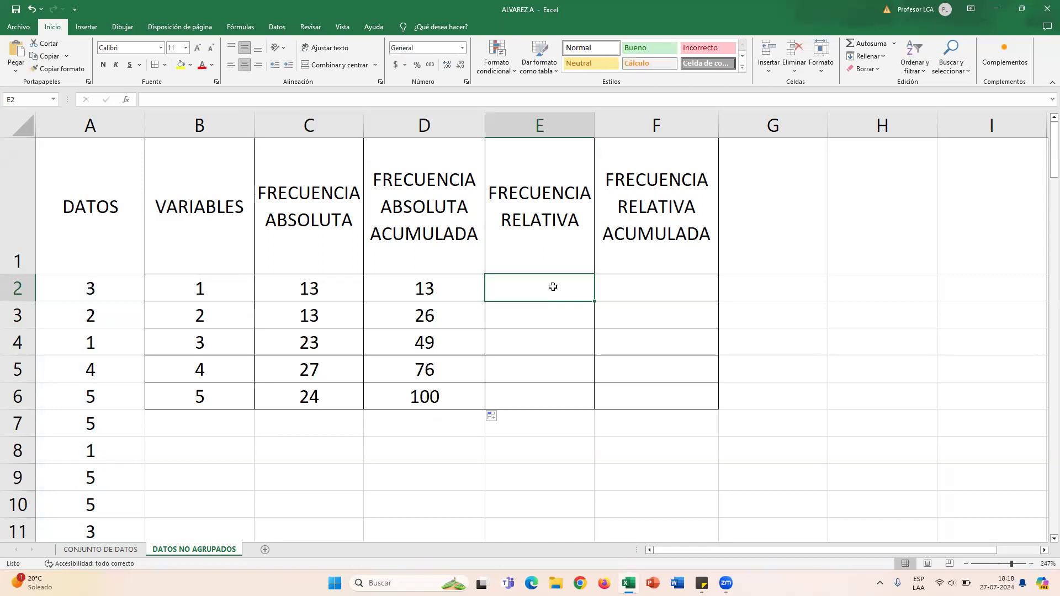
text(=)
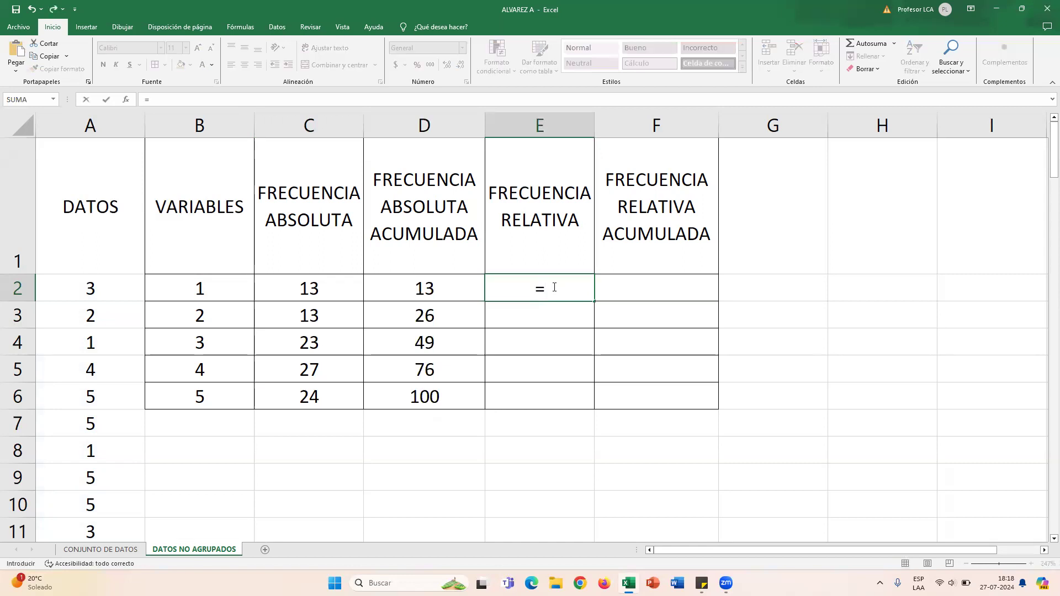
click(304, 290)
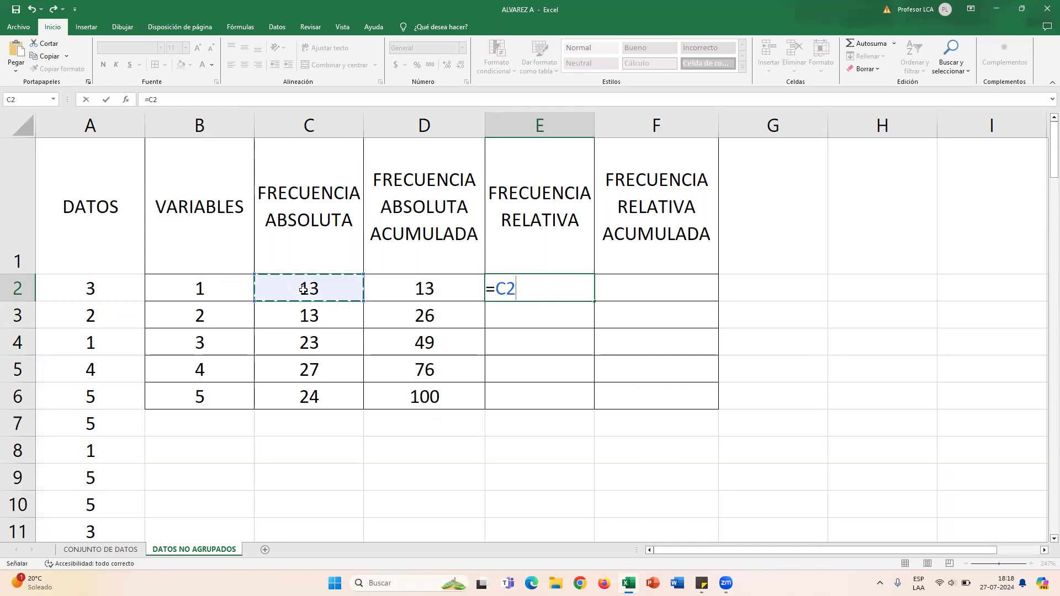
text(/)
click(426, 405)
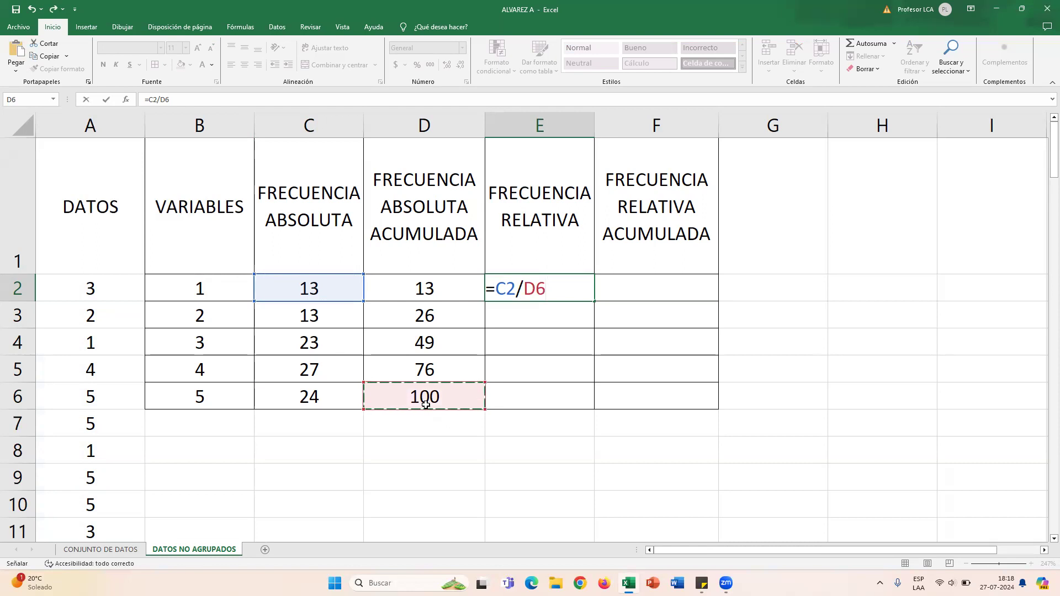
key(Return)
Step: Try to fill the relative frequency formula with its relative divisor from E2 down through E6
click(589, 299)
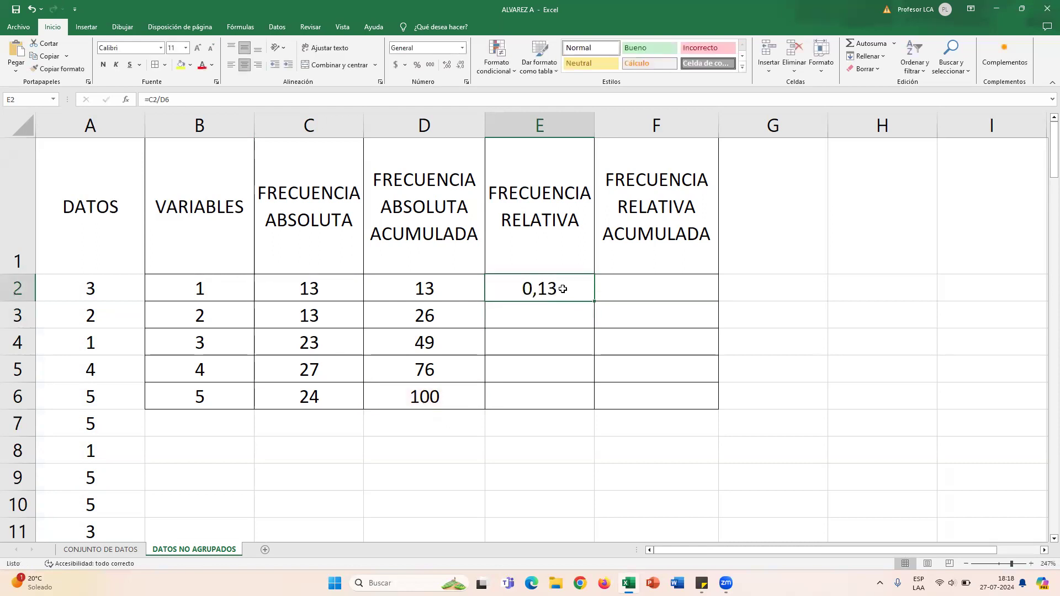
drag(593, 301, 592, 404)
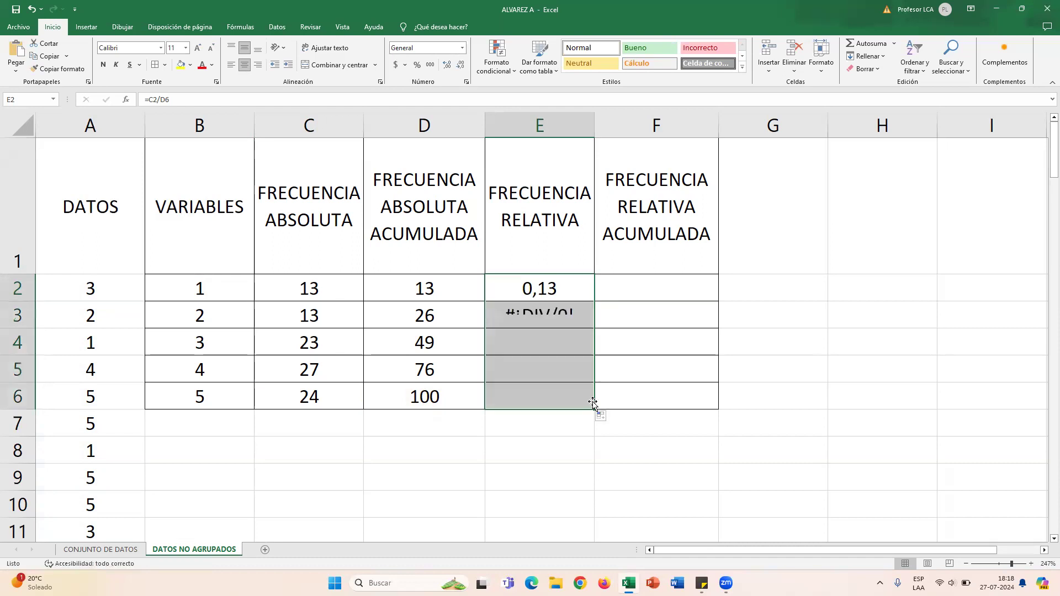
click(588, 448)
Step: Check which divisor cells the filled relative frequency formulas in E3 and E5 refer to, leaving them unchanged
click(556, 315)
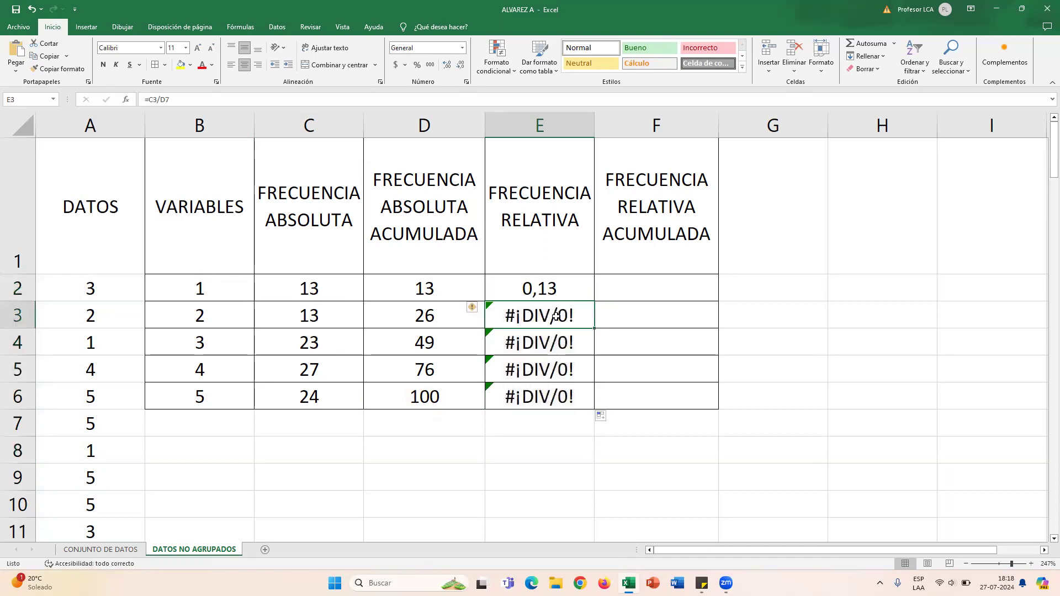
click(186, 102)
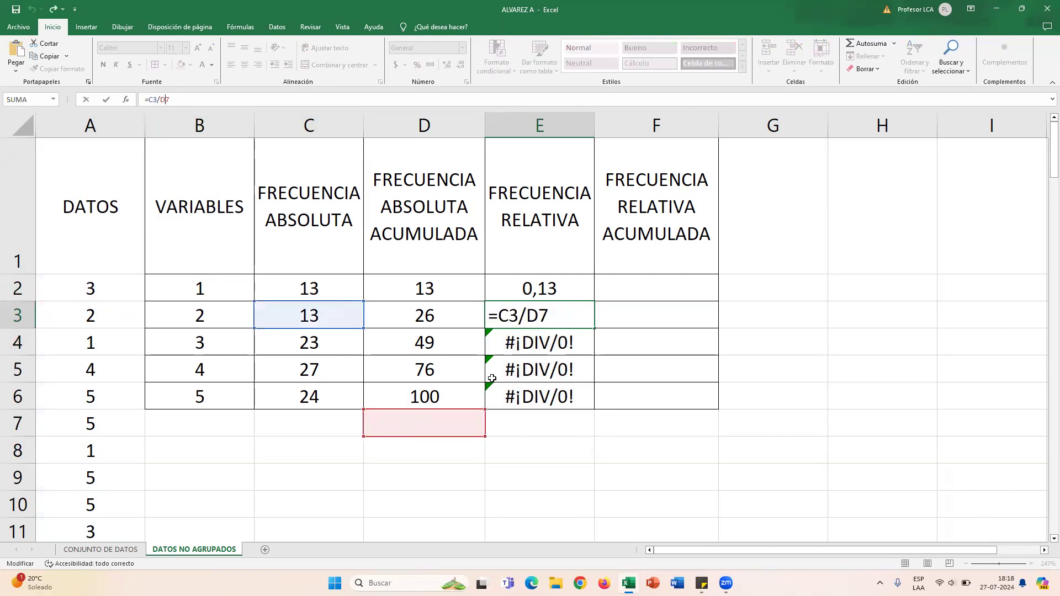
key(Return)
key(Return)
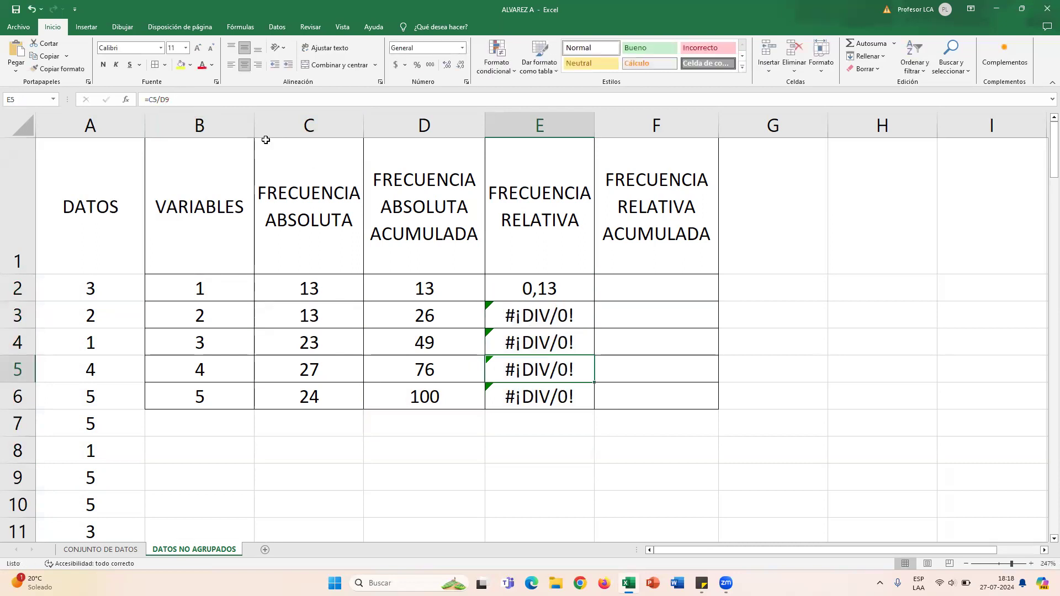
click(168, 101)
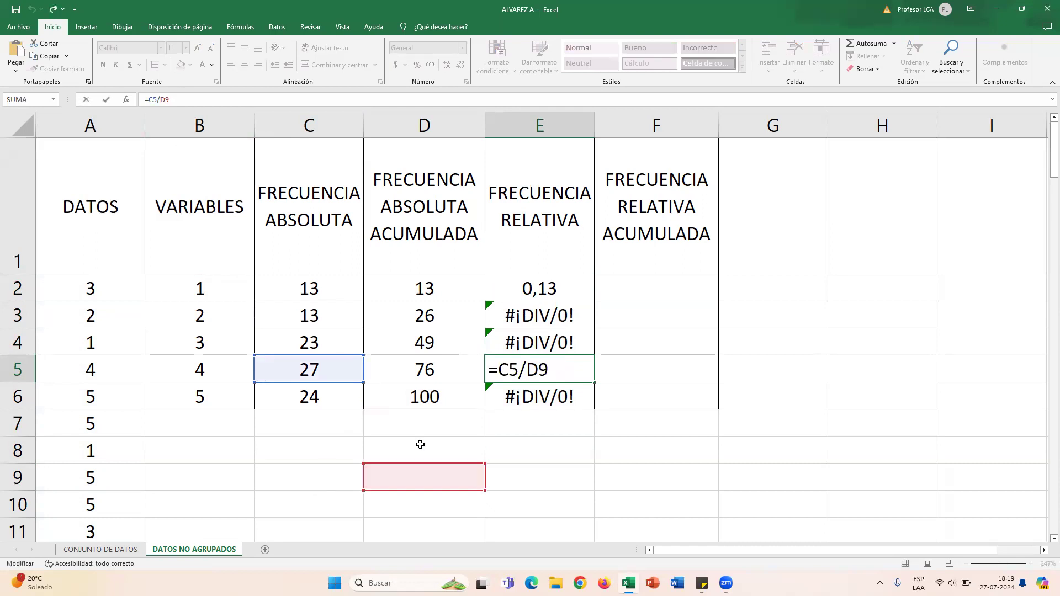
key(Escape)
Step: Clear the filled relative frequency formulas below E2
click(540, 491)
drag(547, 450, 533, 324)
key(Delete)
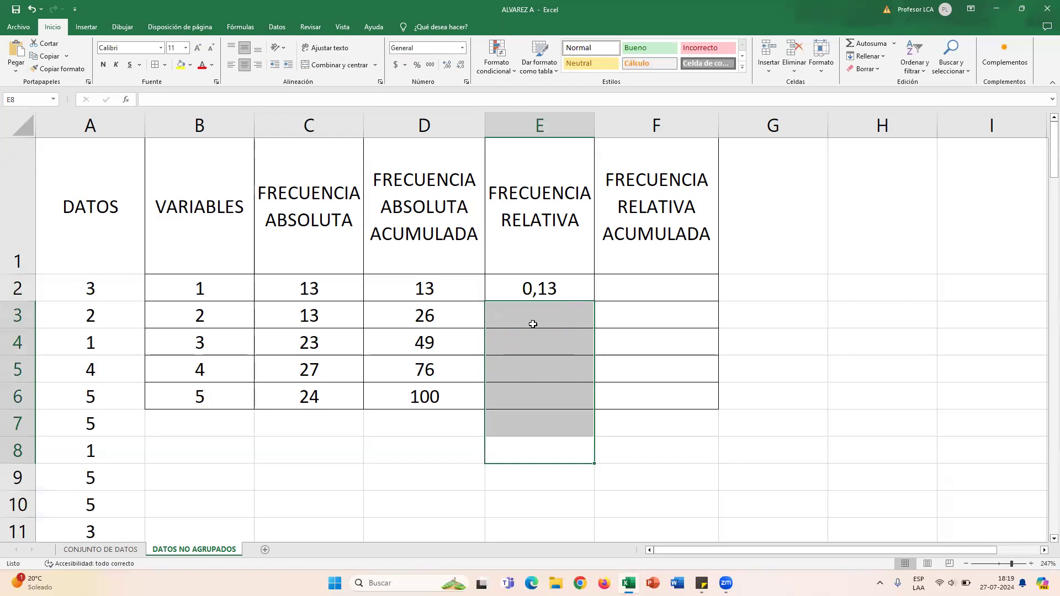
Step: Make the divisor in the E2 formula absolute so it reads =C2/$D$6
click(542, 288)
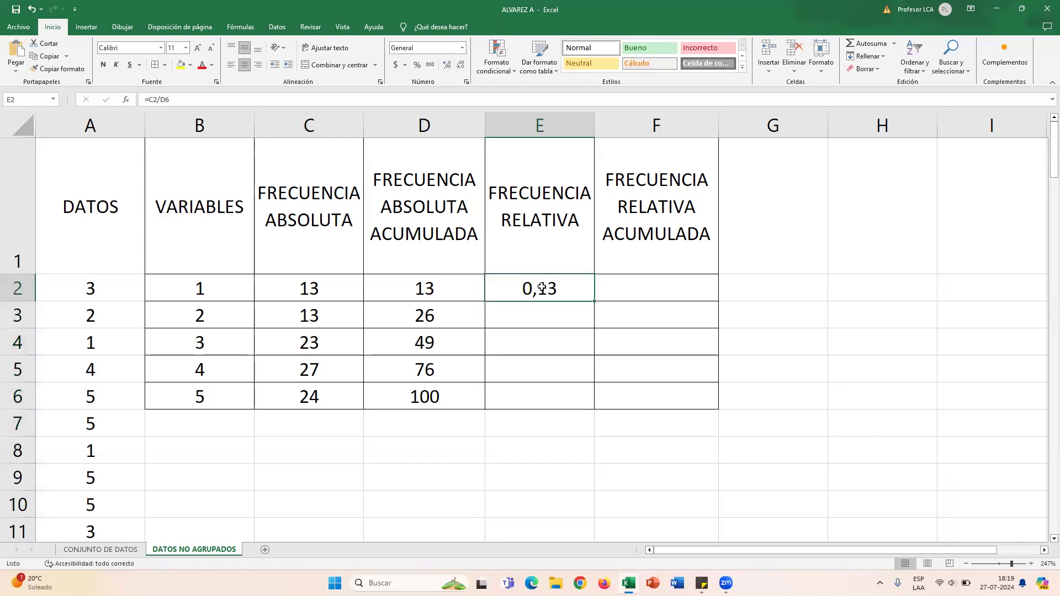
key(F2)
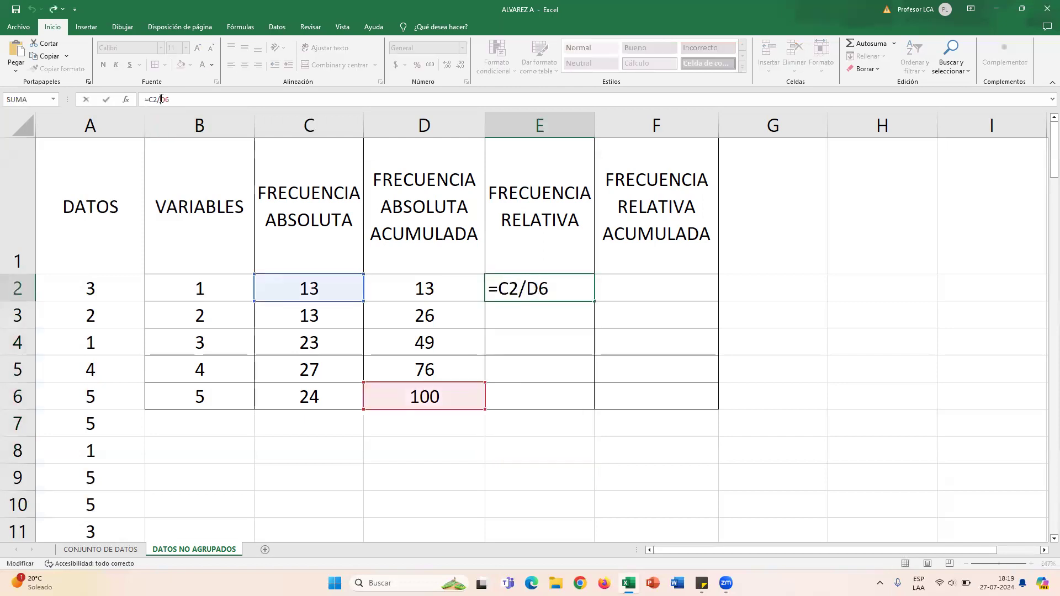
click(527, 287)
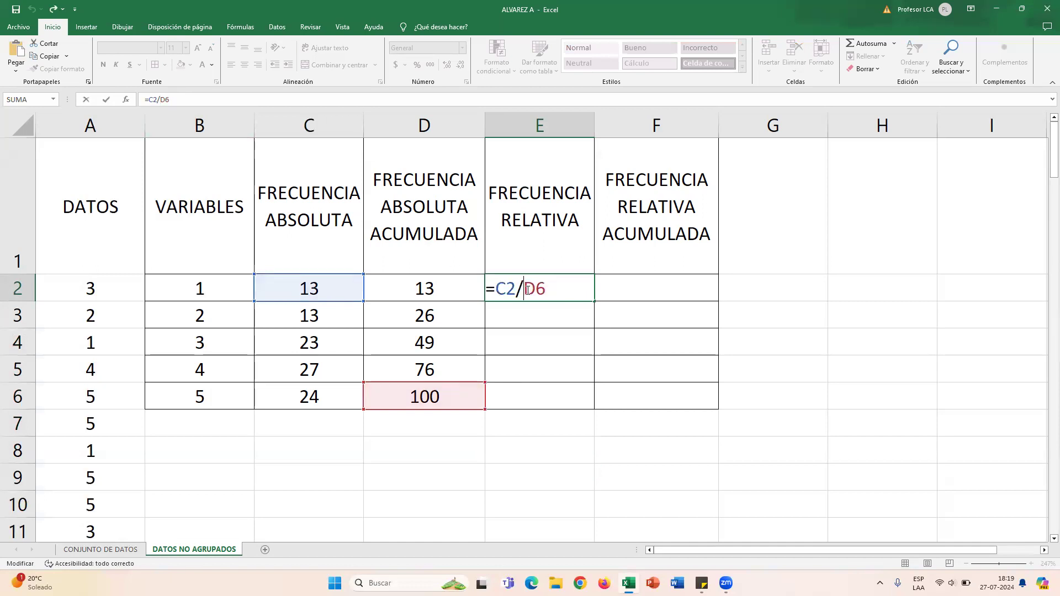
text($D$)
key(Return)
Step: Fill the relative frequency formula with the fixed divisor from E2 down through E6
click(528, 289)
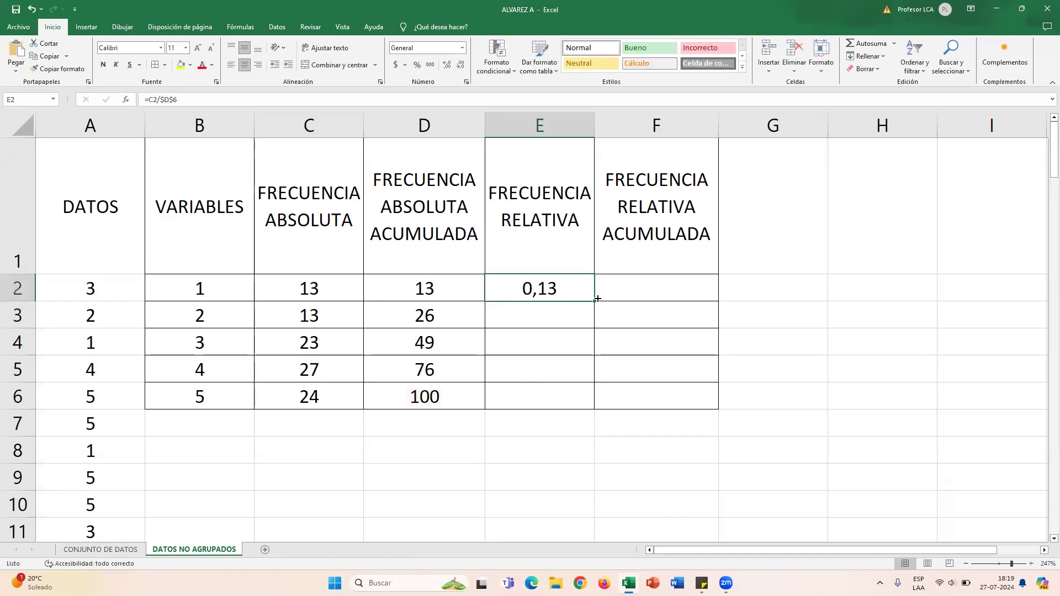
drag(595, 301, 583, 405)
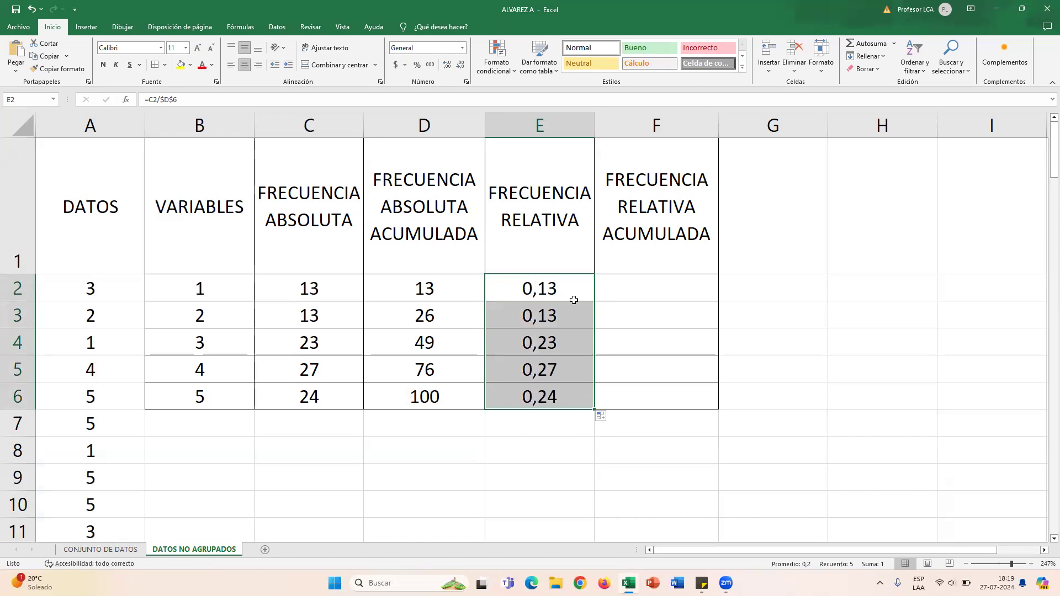
click(610, 289)
Step: Check the cell references of the relative frequency formulas in E2 and E3 without changing them
click(552, 289)
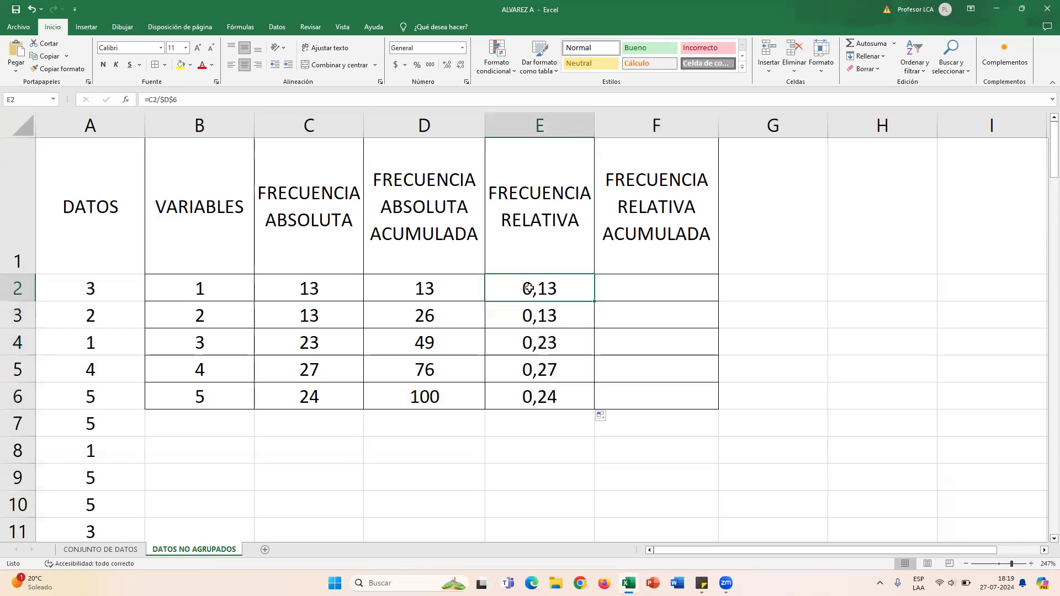
click(153, 100)
key(Return)
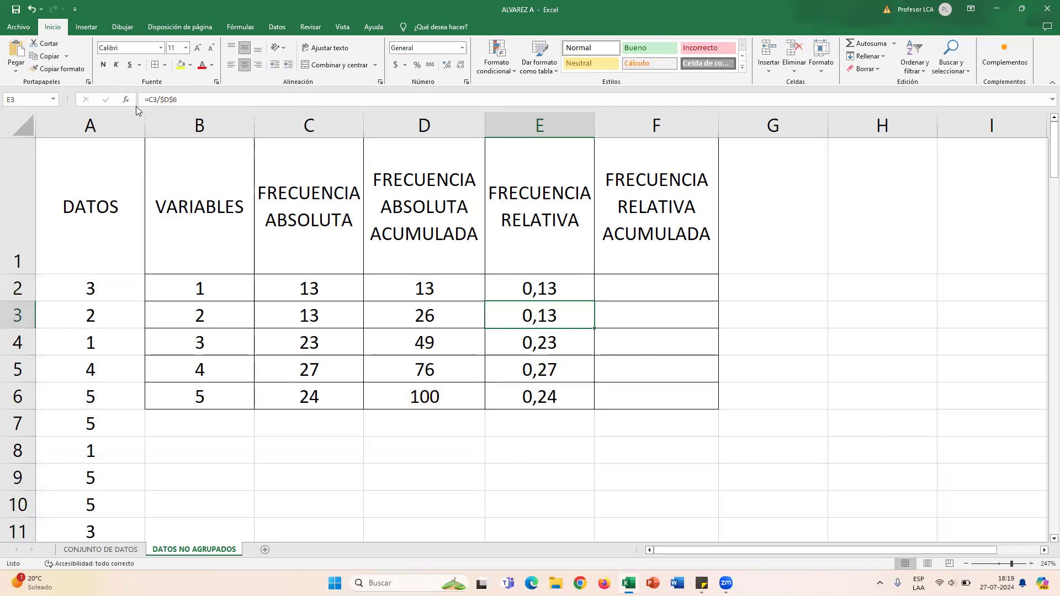
click(155, 100)
click(616, 339)
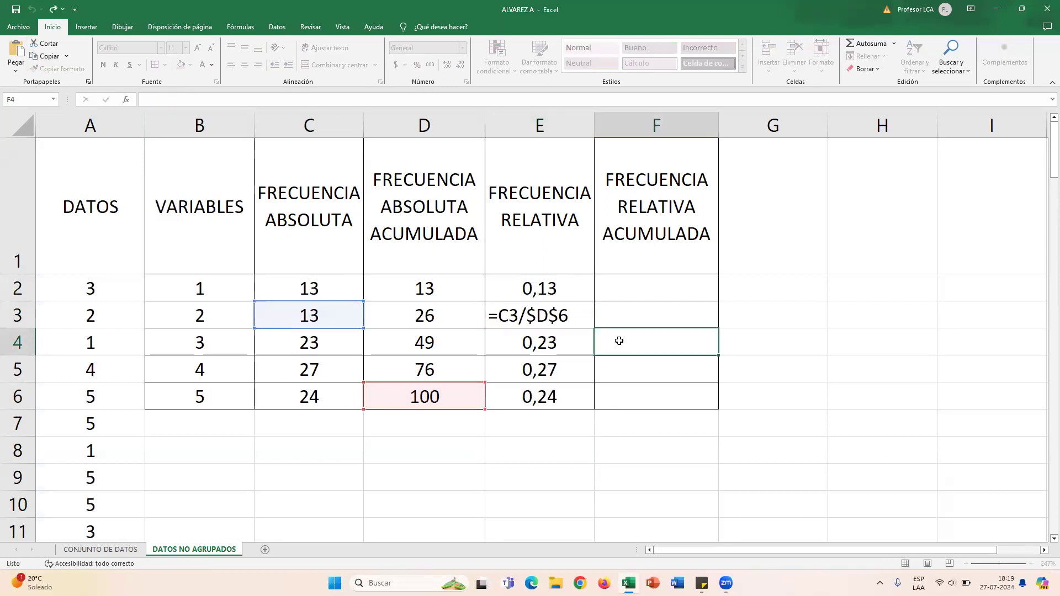
Step: Enter the formula =E2 in F2 as the first cumulative relative frequency
click(652, 288)
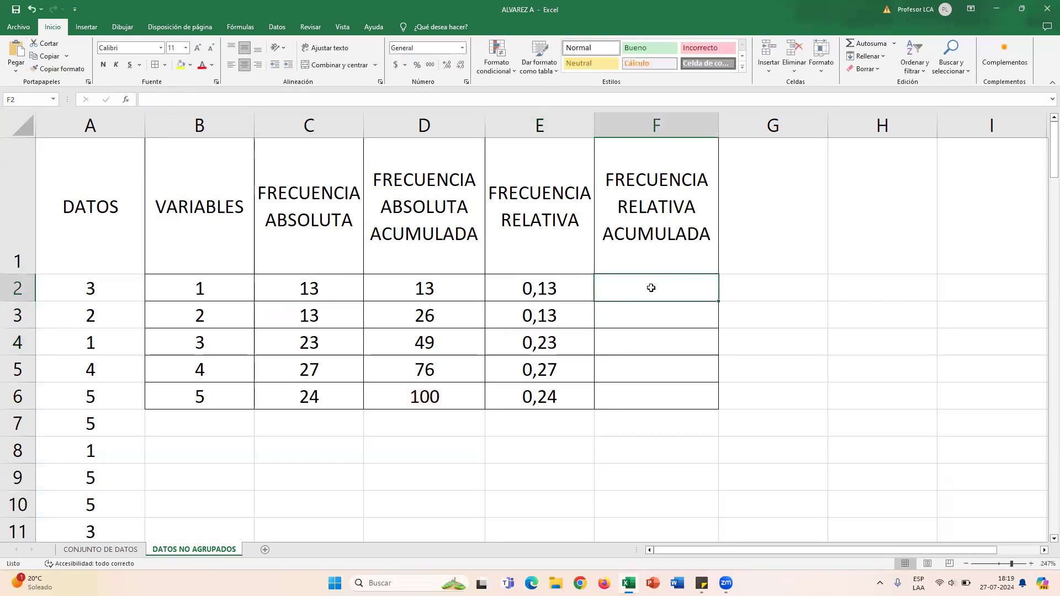
text(=)
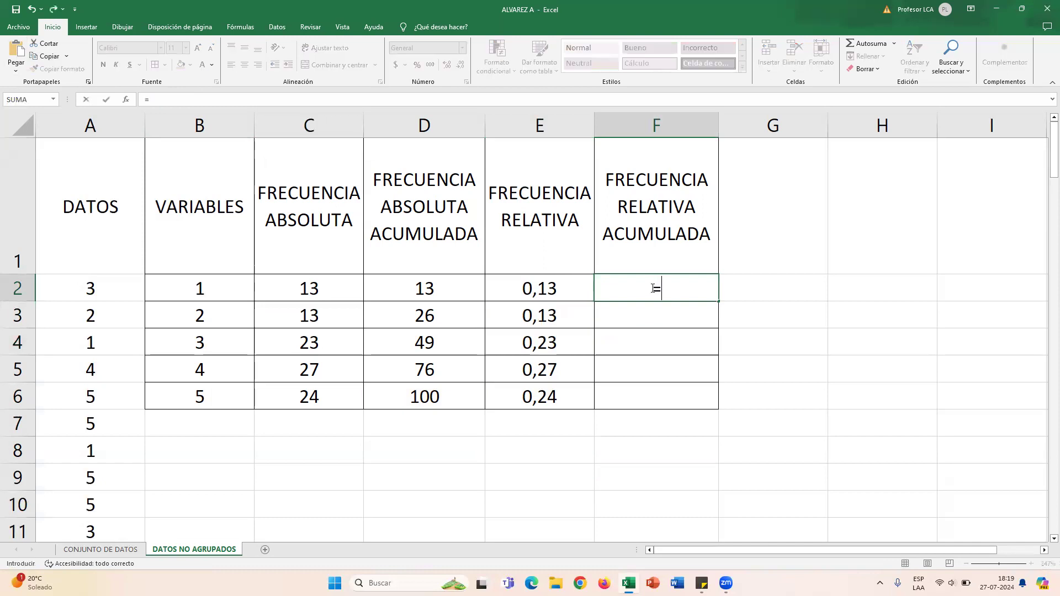
click(539, 288)
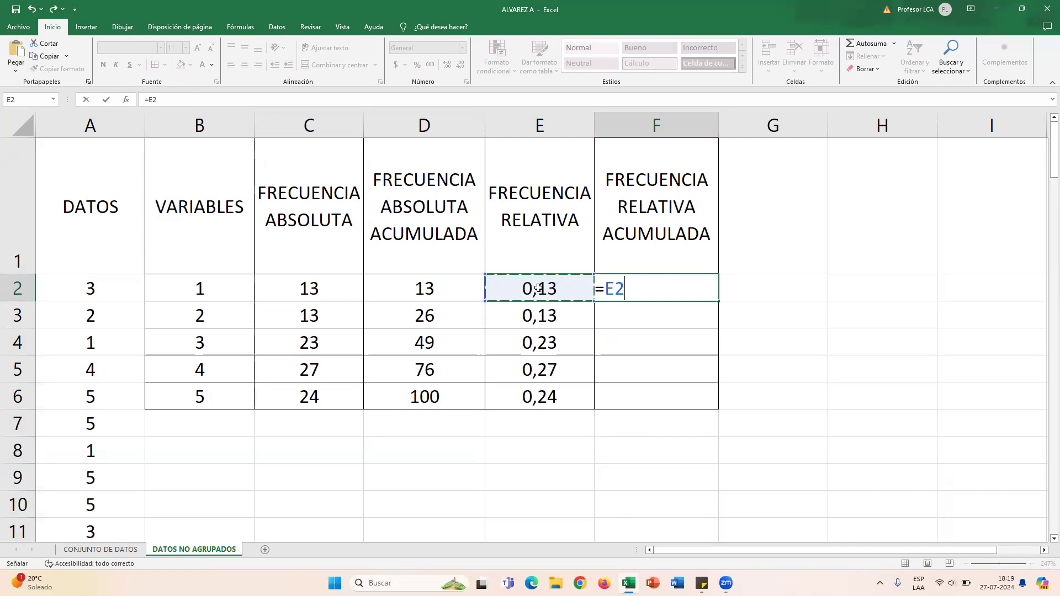
key(Return)
Step: Enter the formula =F2+E3 in F3 to accumulate the second relative frequency
text(=)
click(637, 288)
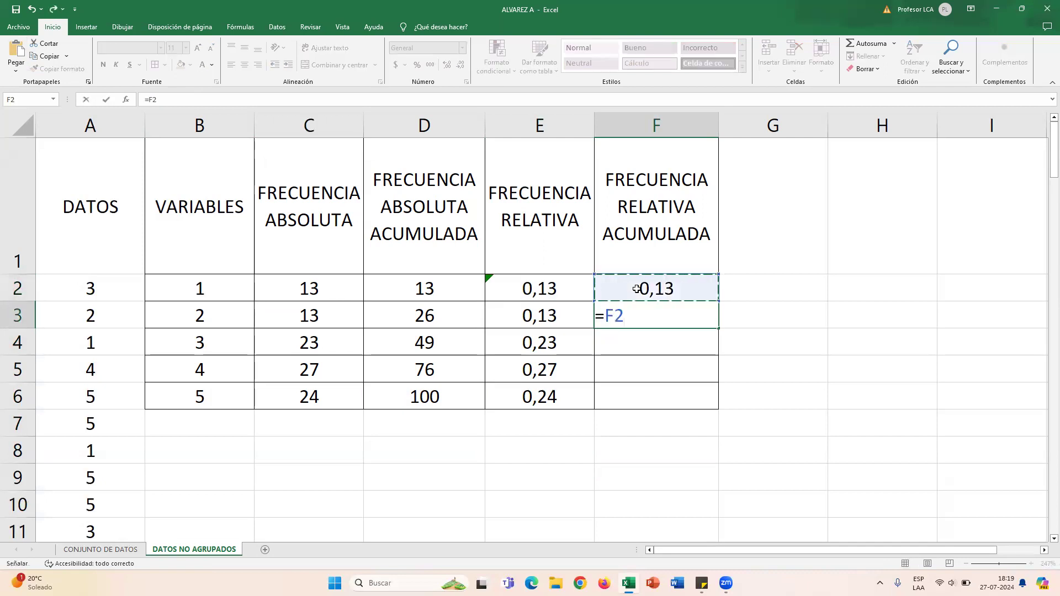
text(+)
click(553, 314)
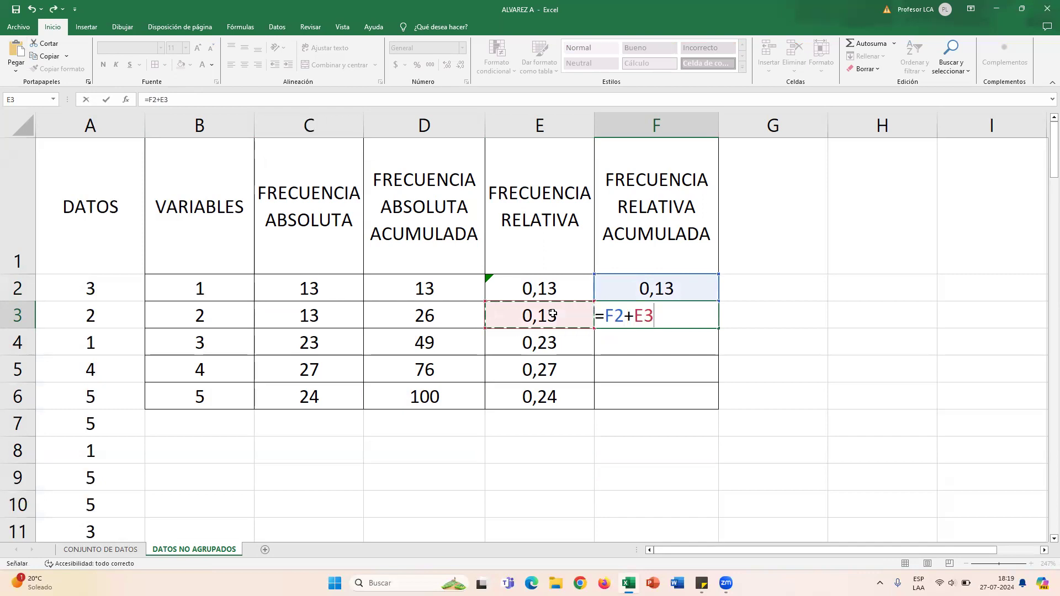
key(Return)
Step: Fill the cumulative relative frequency formula from F3 down through F6
click(688, 312)
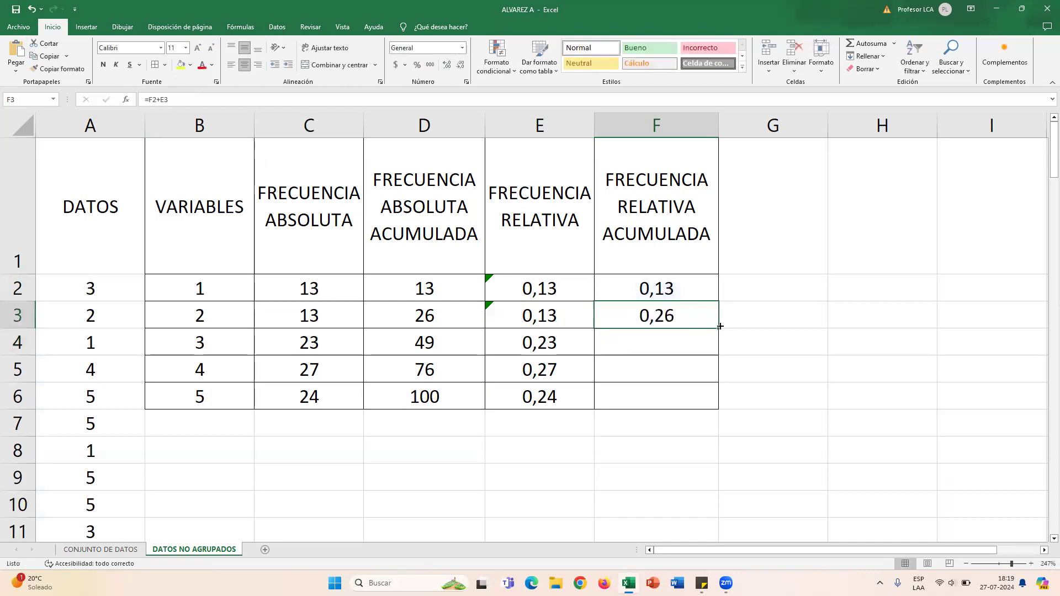
drag(720, 327, 718, 405)
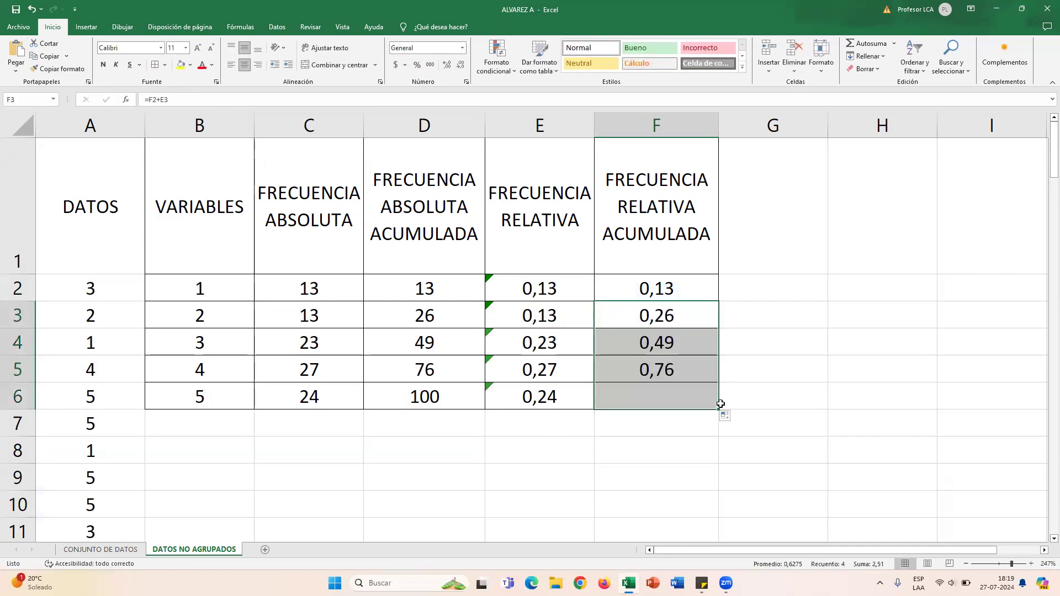
click(689, 455)
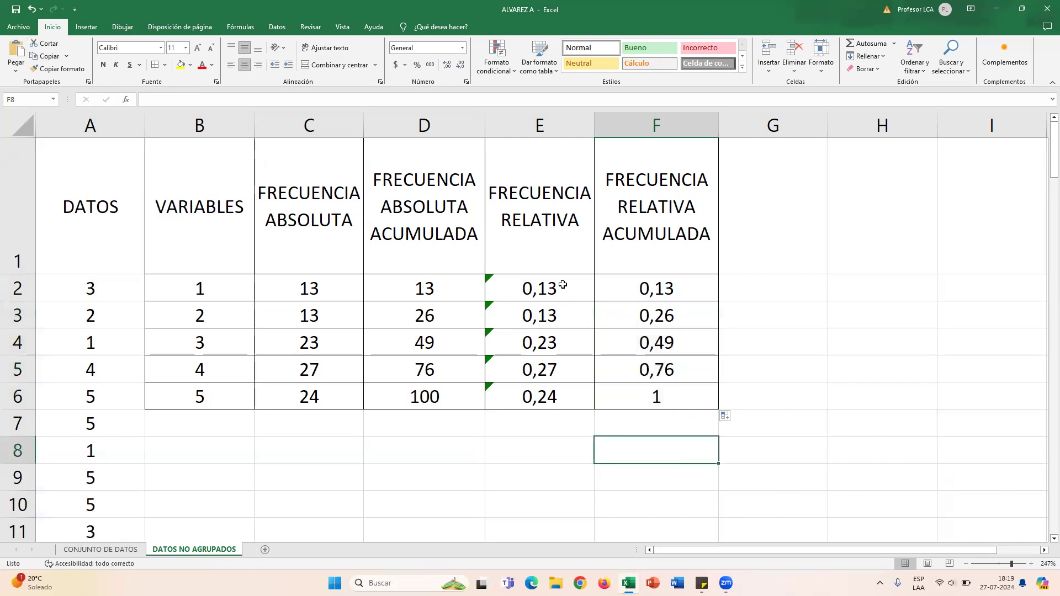
Step: Format the relative and cumulative relative frequencies in E2:F6 as percentages
click(593, 294)
drag(592, 294, 712, 401)
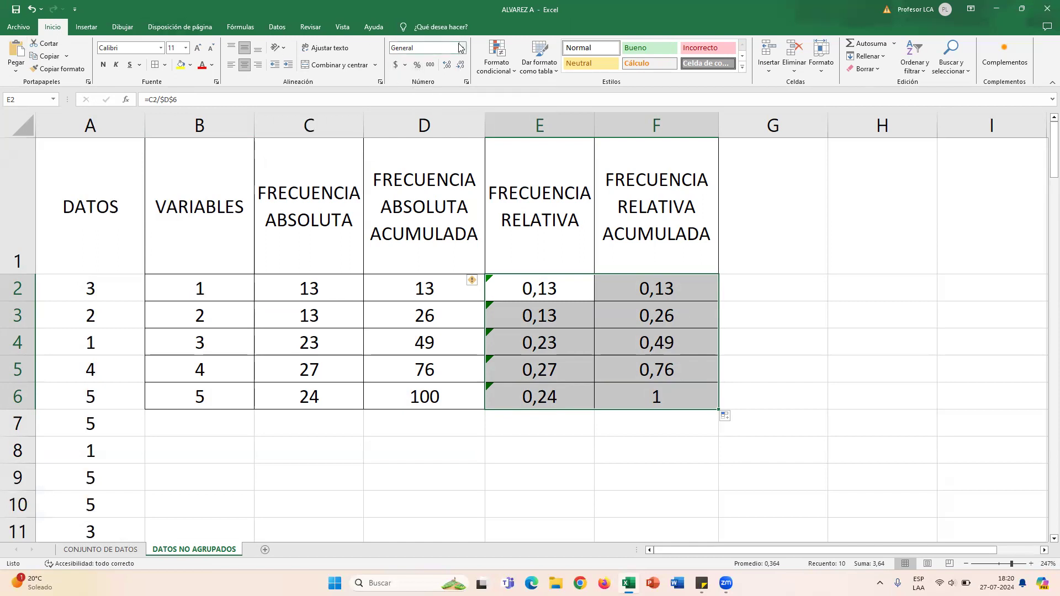
click(417, 65)
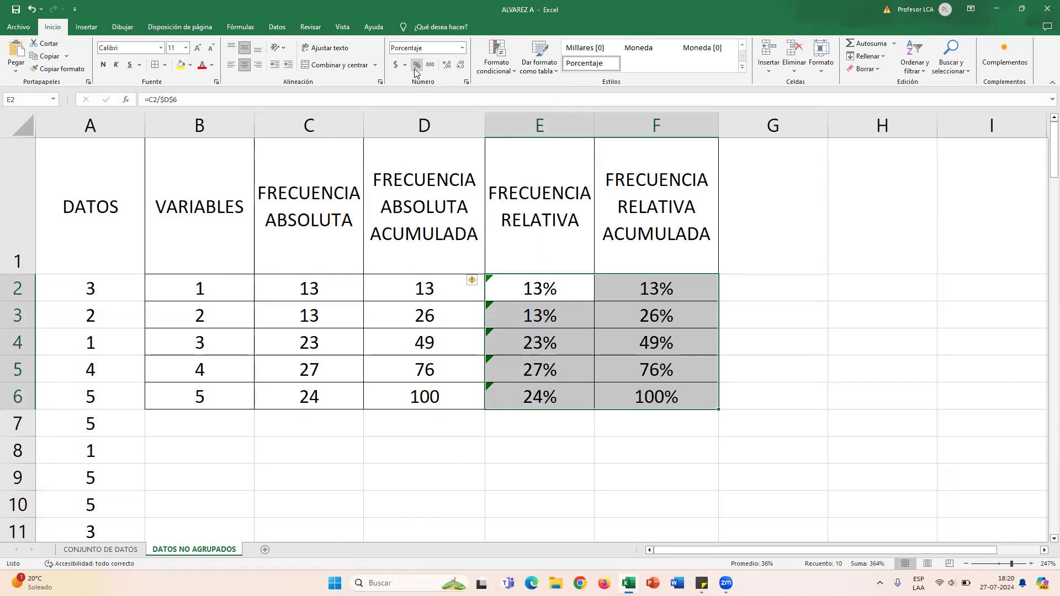
click(927, 393)
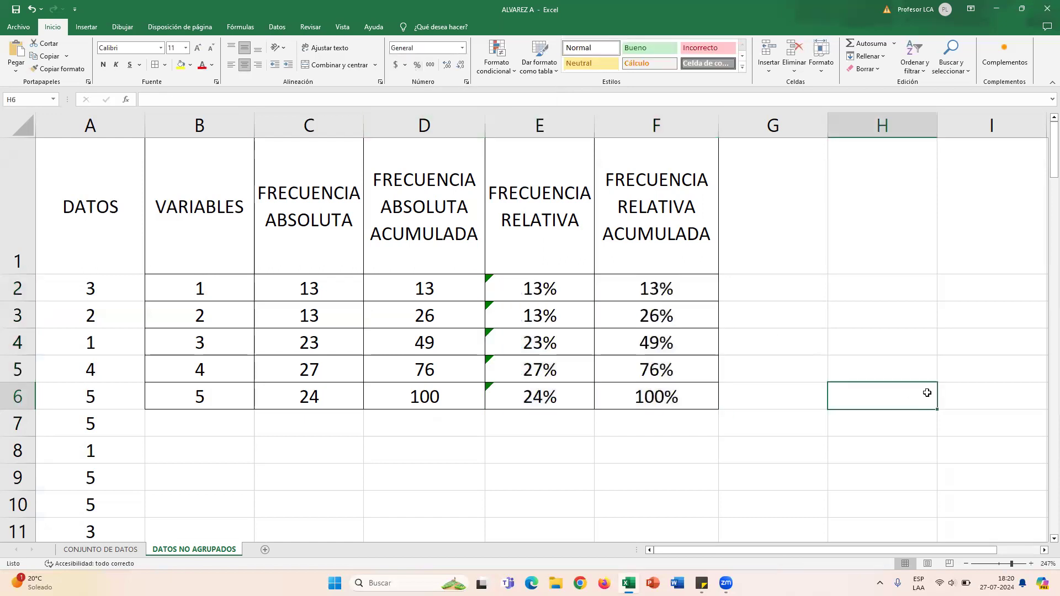
Step: Enter the labels MODA, MEDIANA and PROMEDIO in B8:B10 of the DATOS NO AGRUPADOS sheet and add all borders to B8:C10
click(634, 401)
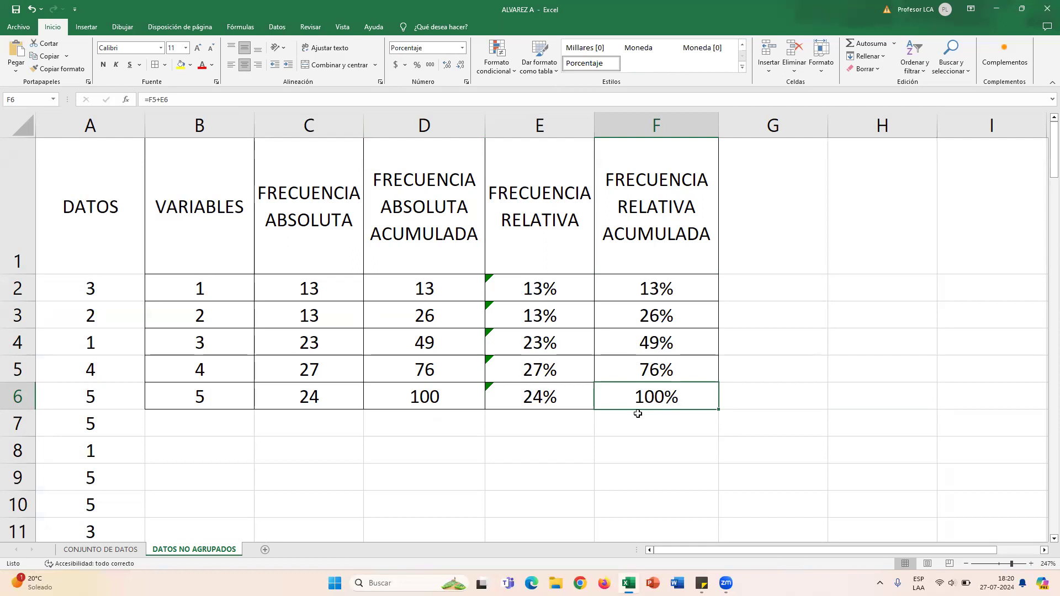
click(122, 552)
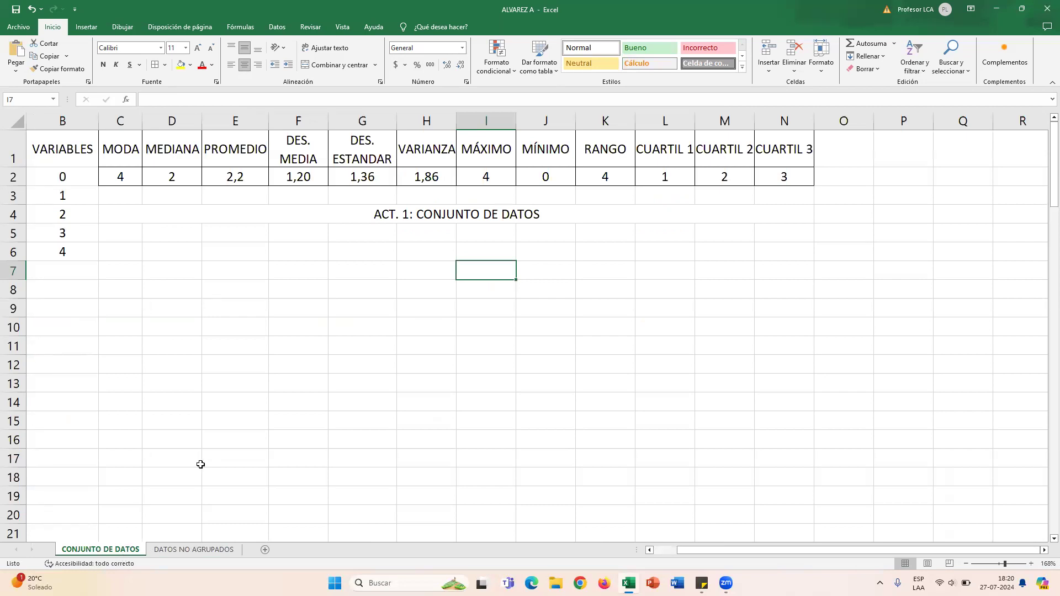
click(207, 551)
click(200, 442)
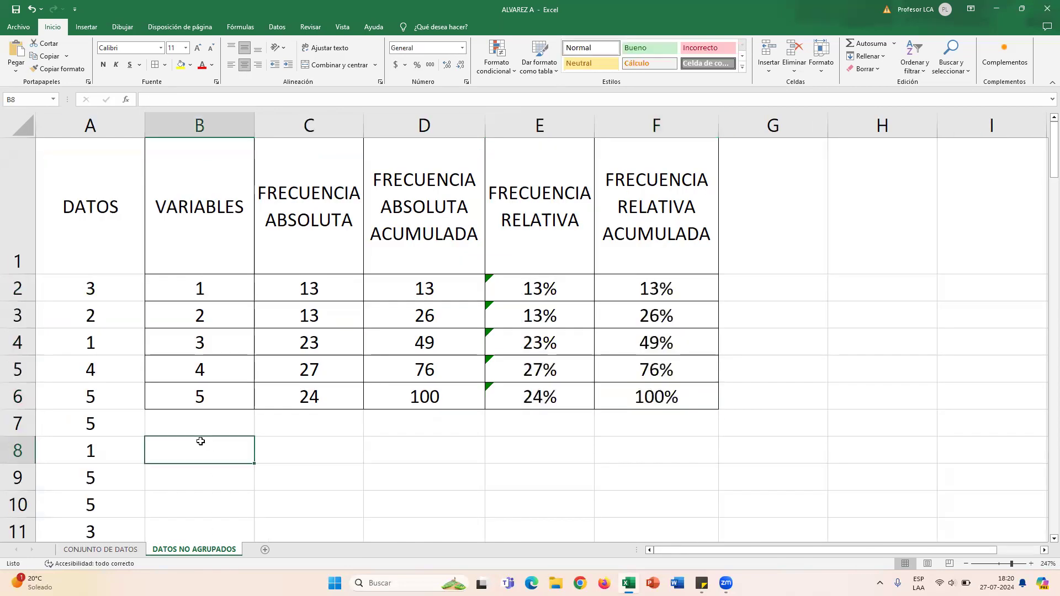
text(MO)
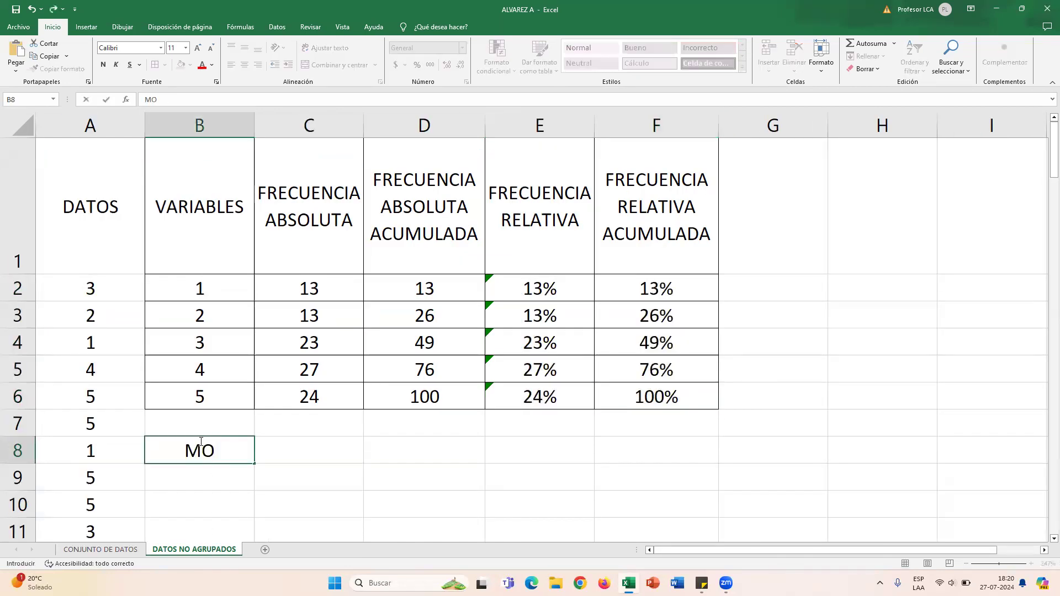
text(DA)
key(Return)
text(MEDIANA)
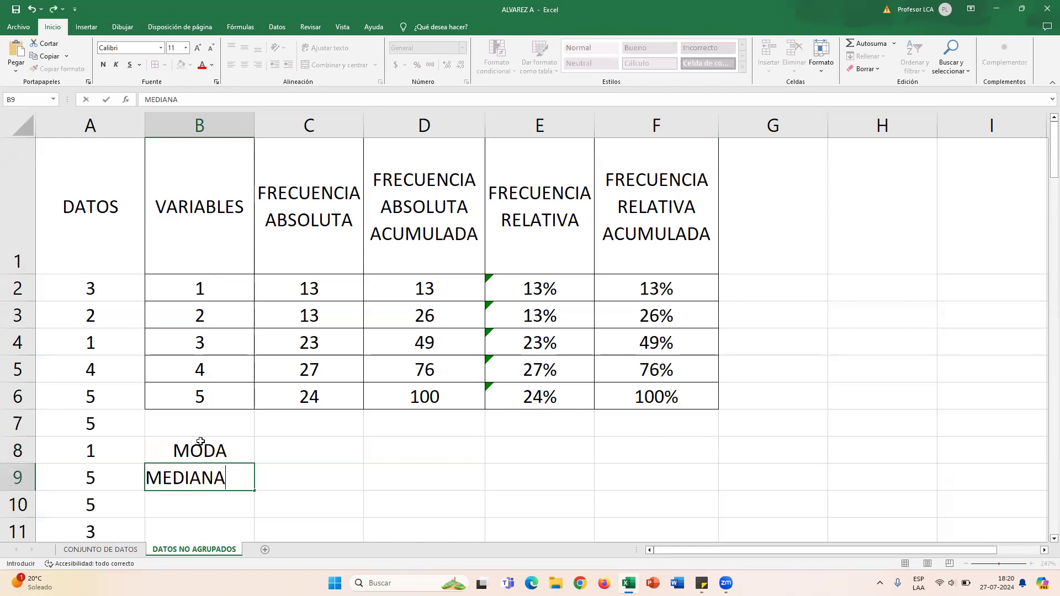
key(Return)
text(PRO)
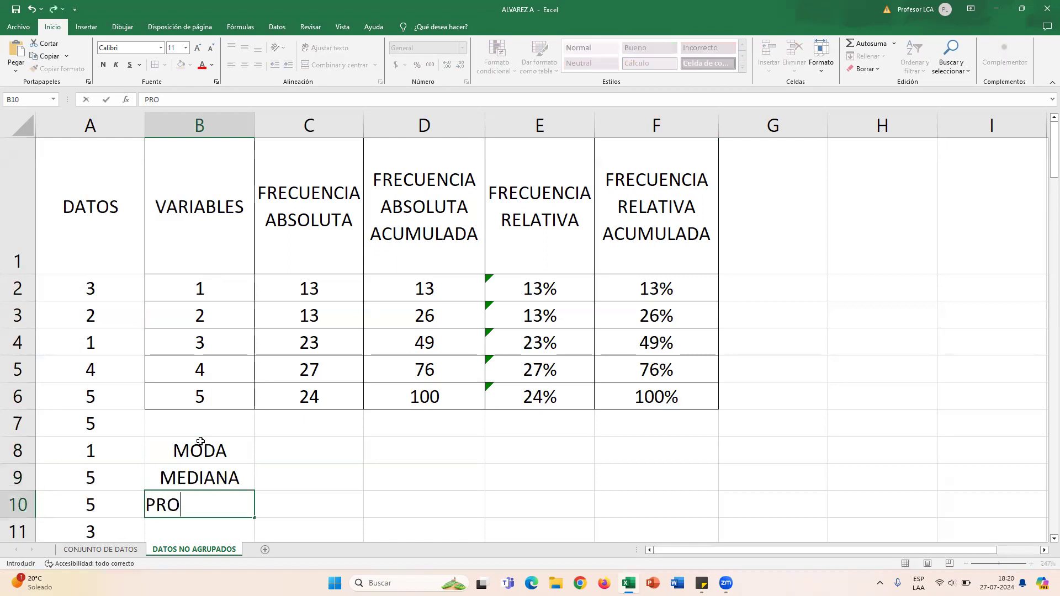
text(MEDIO)
scroll(236, 440, down, 2)
click(274, 416)
scroll(274, 416, up, 2)
drag(210, 450, 312, 506)
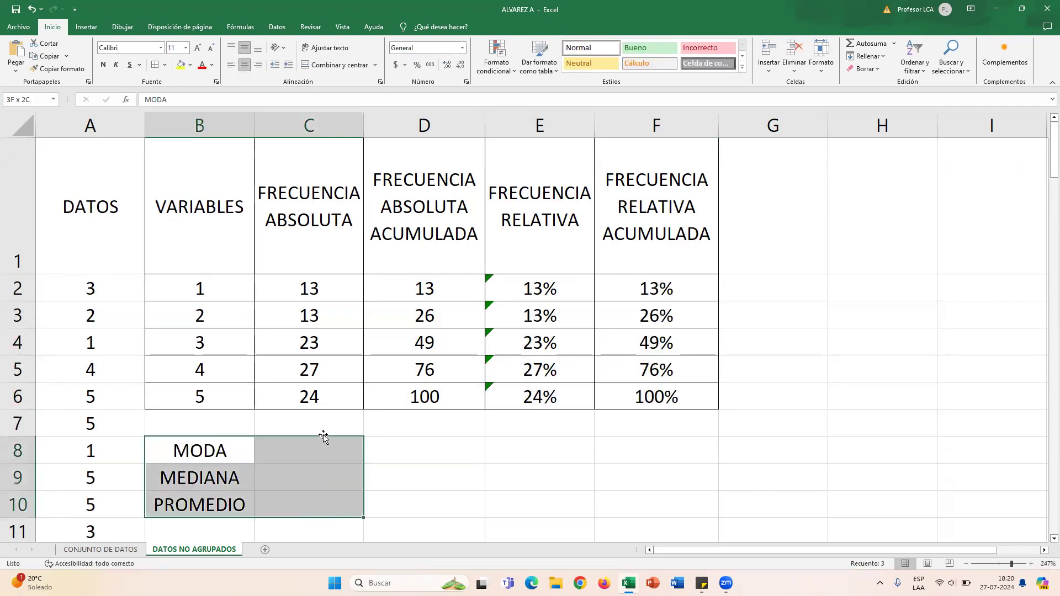
Step: Enter the labels MÁXIMO, MÍNIMO and RANGO in cells D8:D10
click(434, 445)
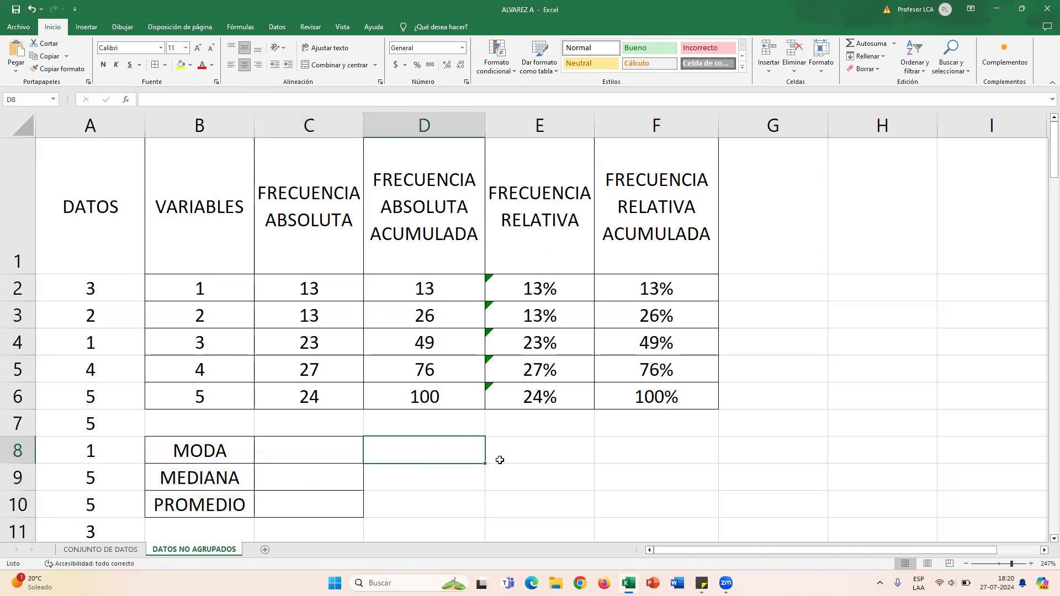
text(MAXIMO)
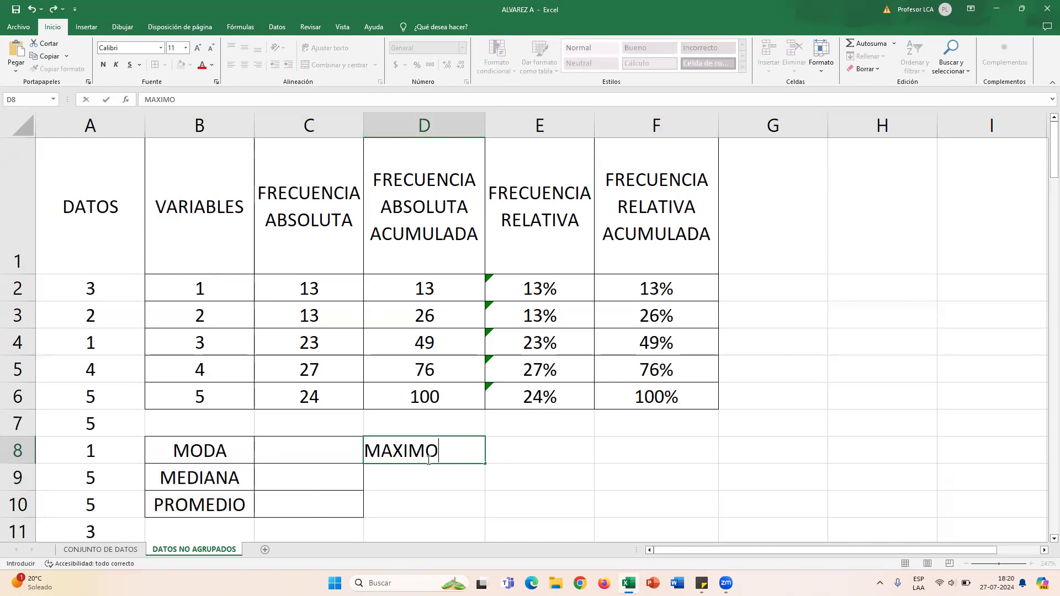
key(BackSpace)
key(BackSpace)
key(BackSpace)
key(BackSpace)
key(BackSpace)
text(ÁXIMO)
key(Return)
text(MÍNIMO)
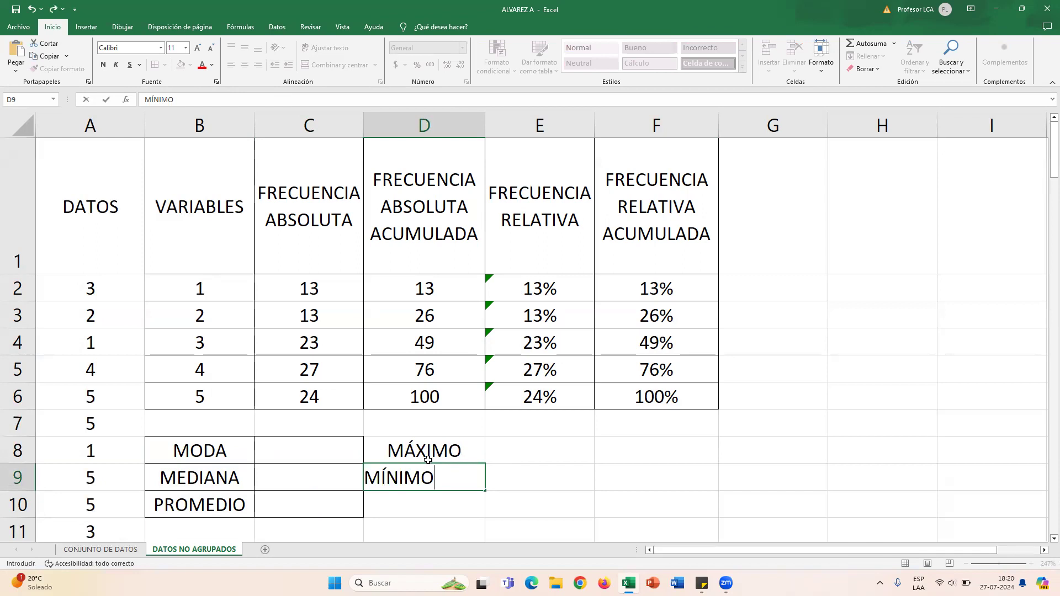
key(Return)
text(RANGO)
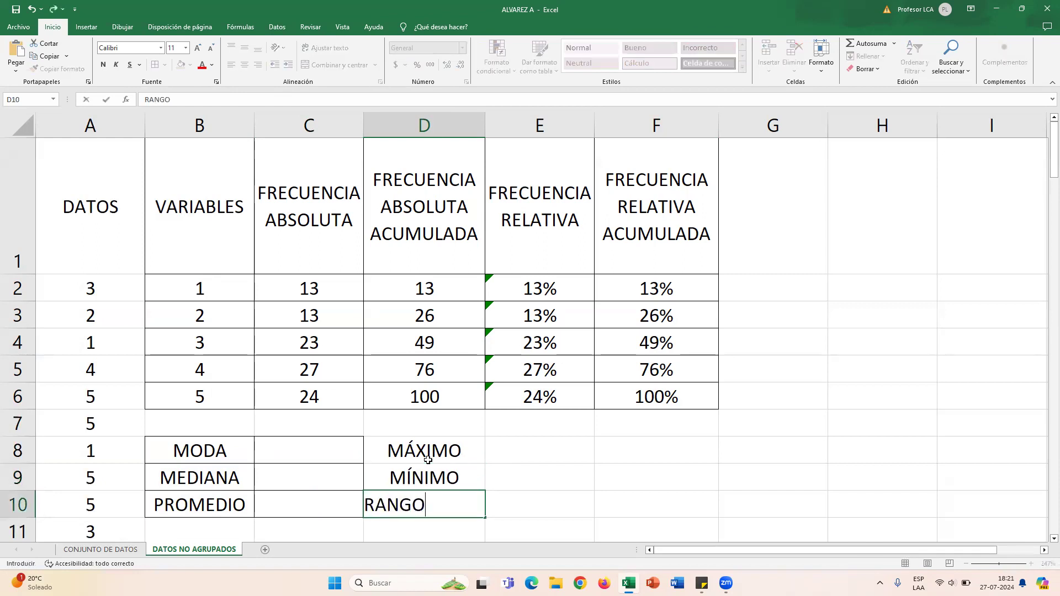
Step: Enter the labels DES. MEDIA, DES. ESTANDAR and VARIANZA in cells F8:F10
click(630, 456)
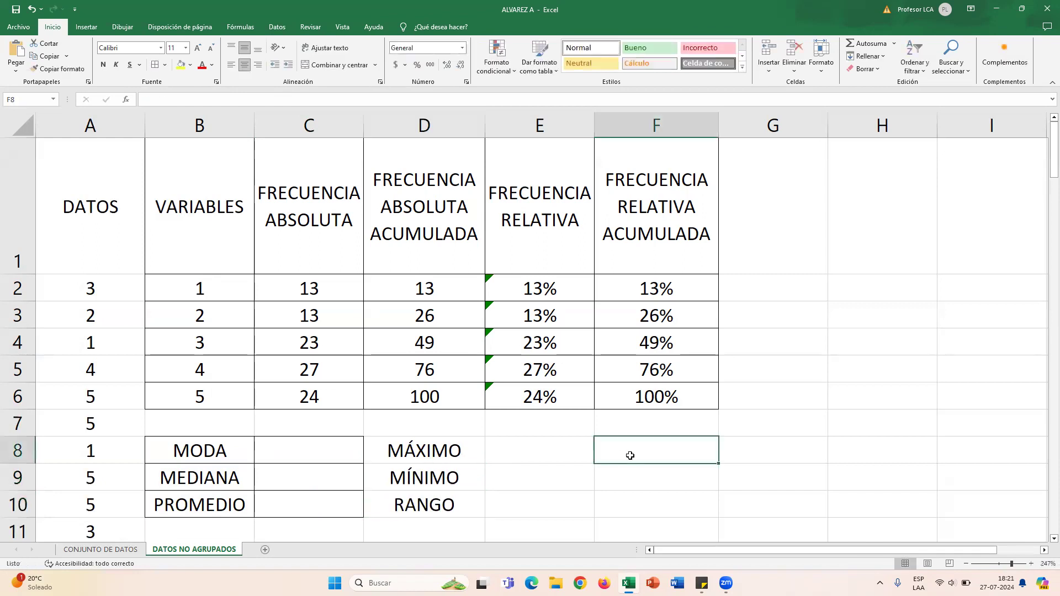
text(DES. MEDIA)
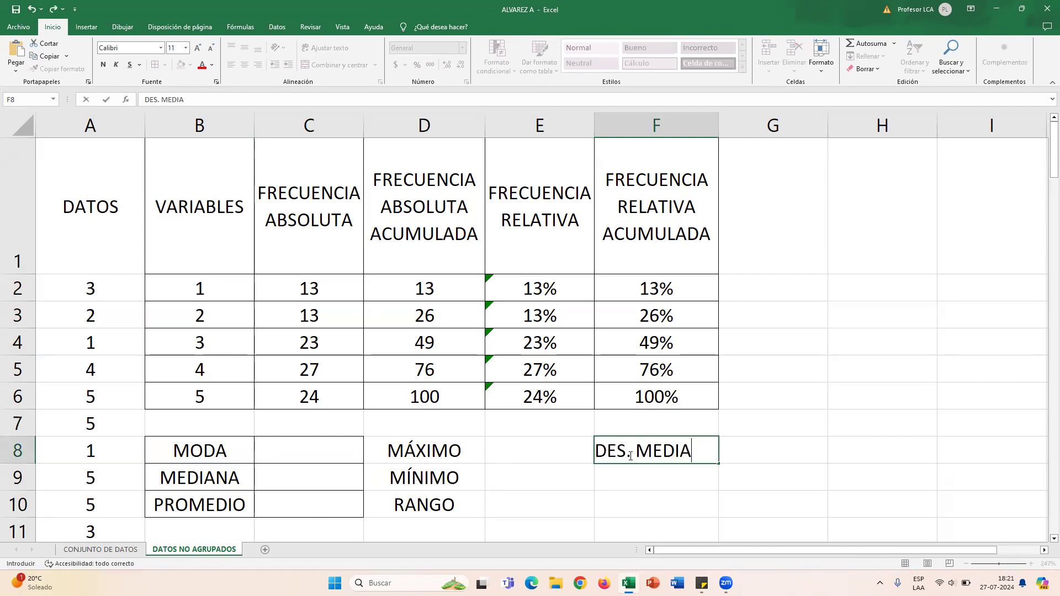
key(Return)
text(DES. EST)
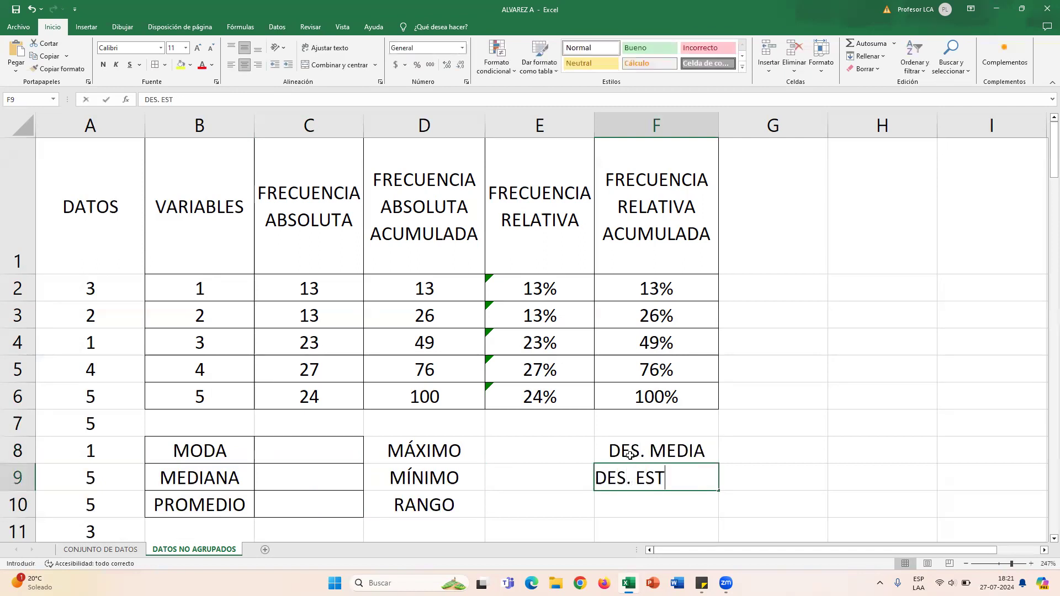
text(ANDAR)
key(Return)
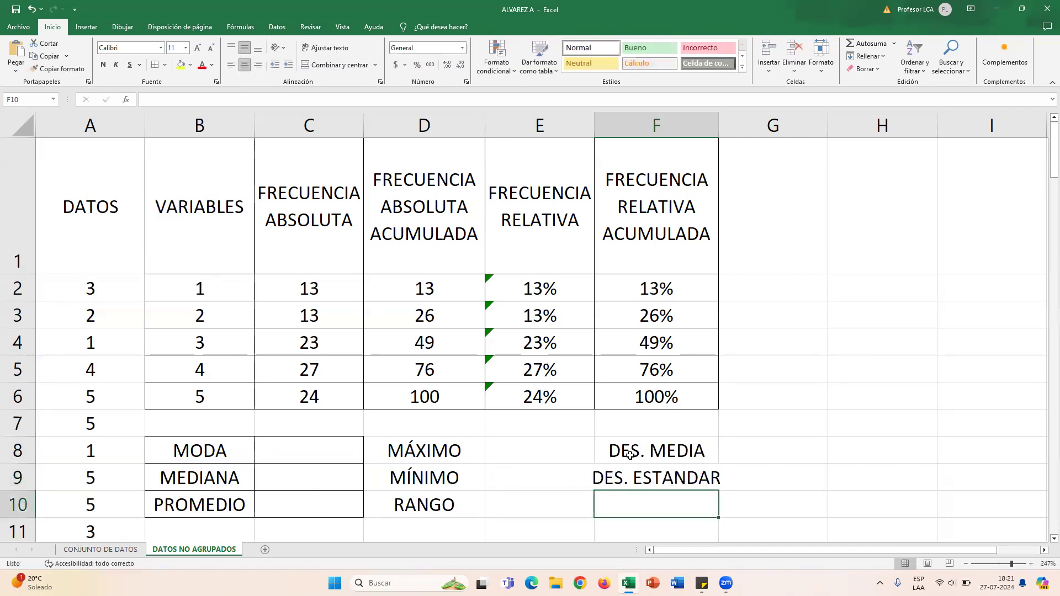
text(VARIANZA)
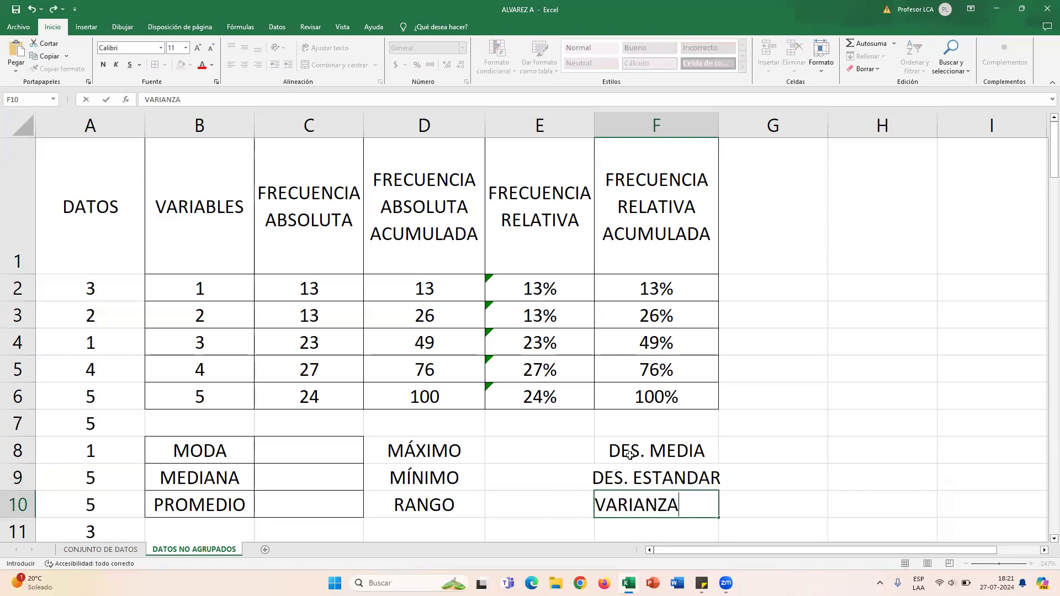
click(861, 427)
Step: Add all borders to the range D8:G10 holding the dispersion labels and their result cells
scroll(562, 409, down, 1)
drag(455, 256, 812, 315)
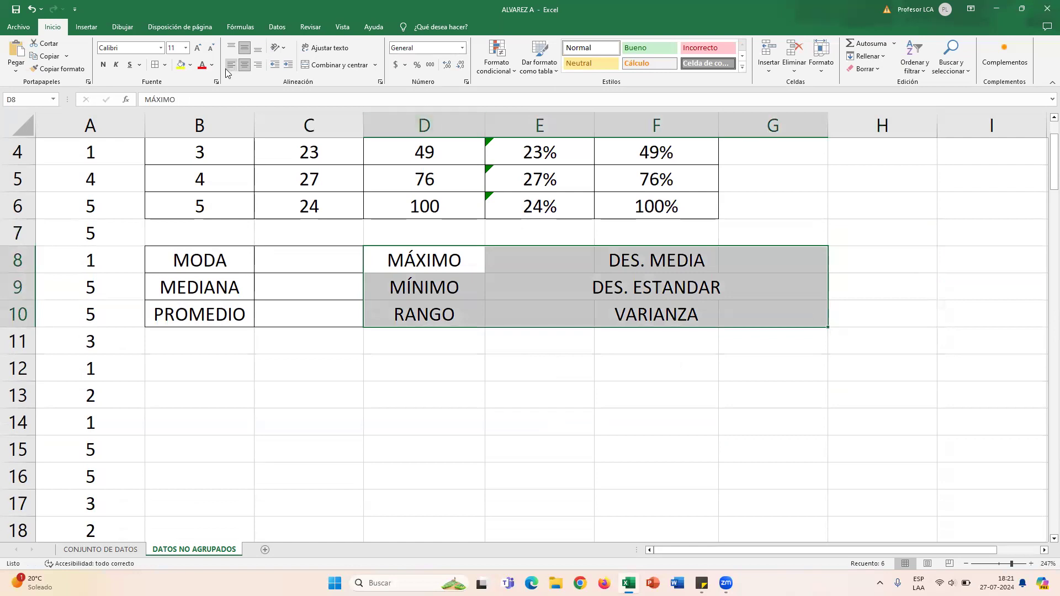
click(156, 66)
click(512, 385)
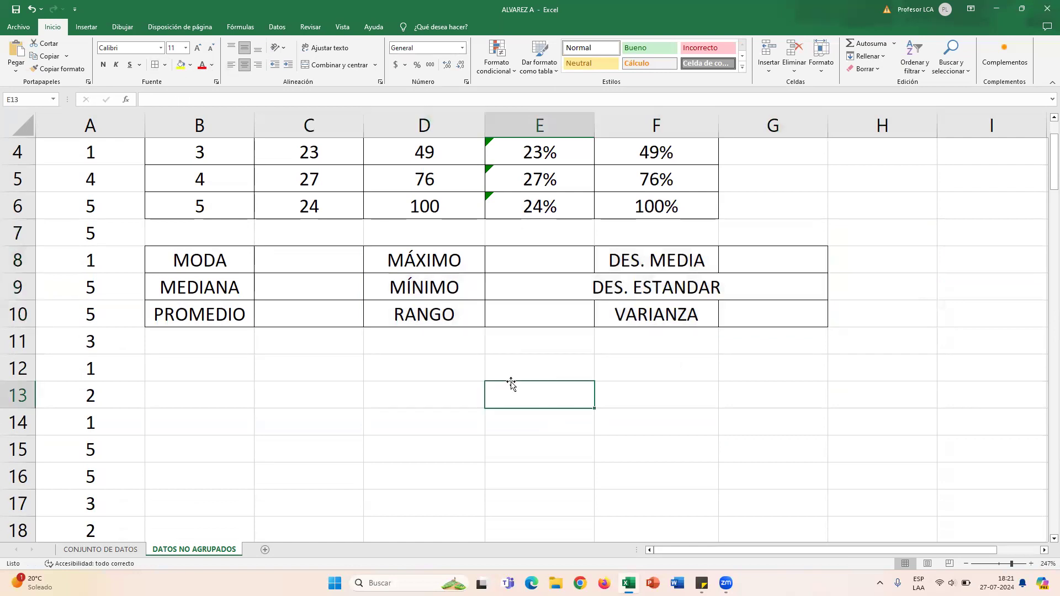
Step: Enter the labels CUARTIL 1 in B11, CUARTIL 2 in D11 and CUARTIL 3 in F11
scroll(512, 385, up, 1)
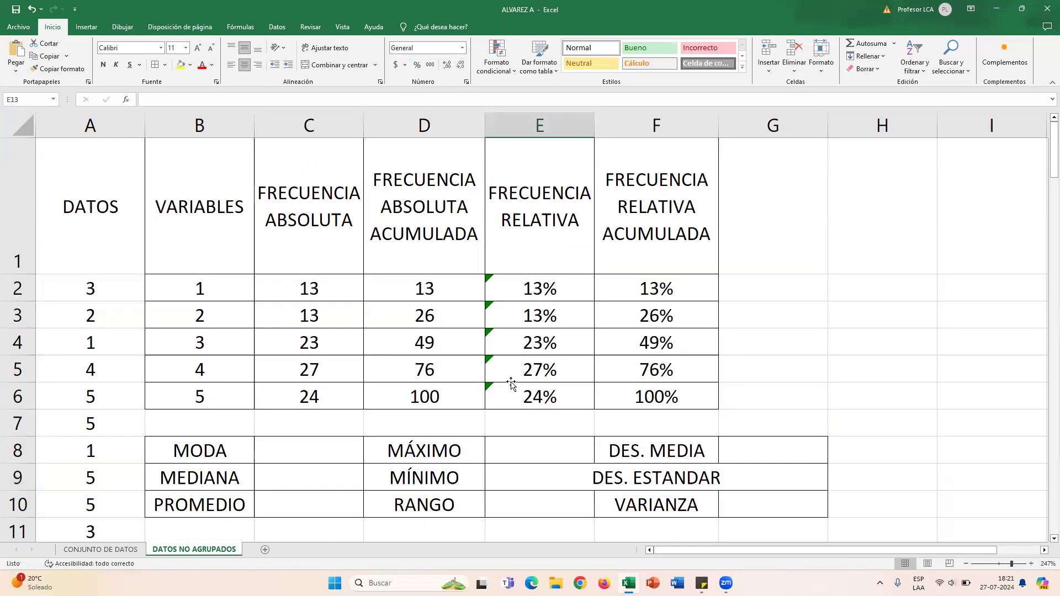
scroll(511, 385, down, 1)
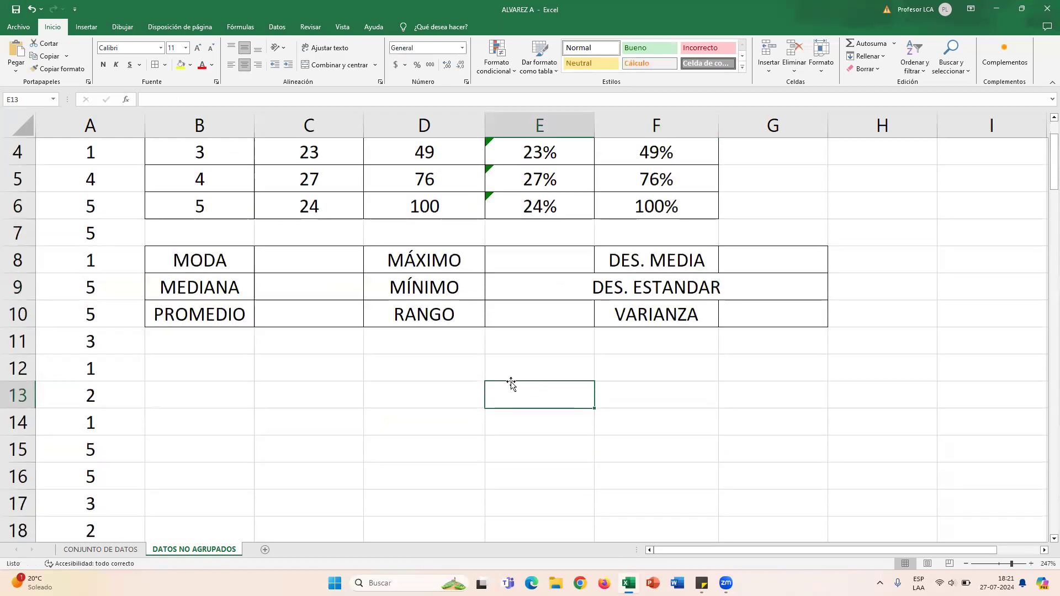
click(210, 343)
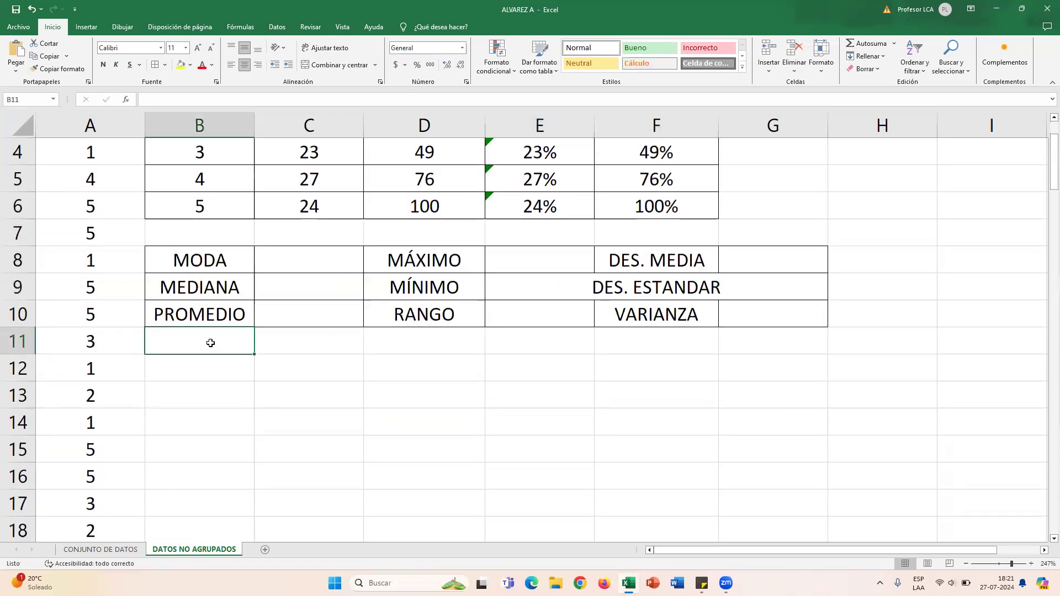
text(CUARTIL 1)
key(Tab)
key(Tab)
text(CUARTIL )
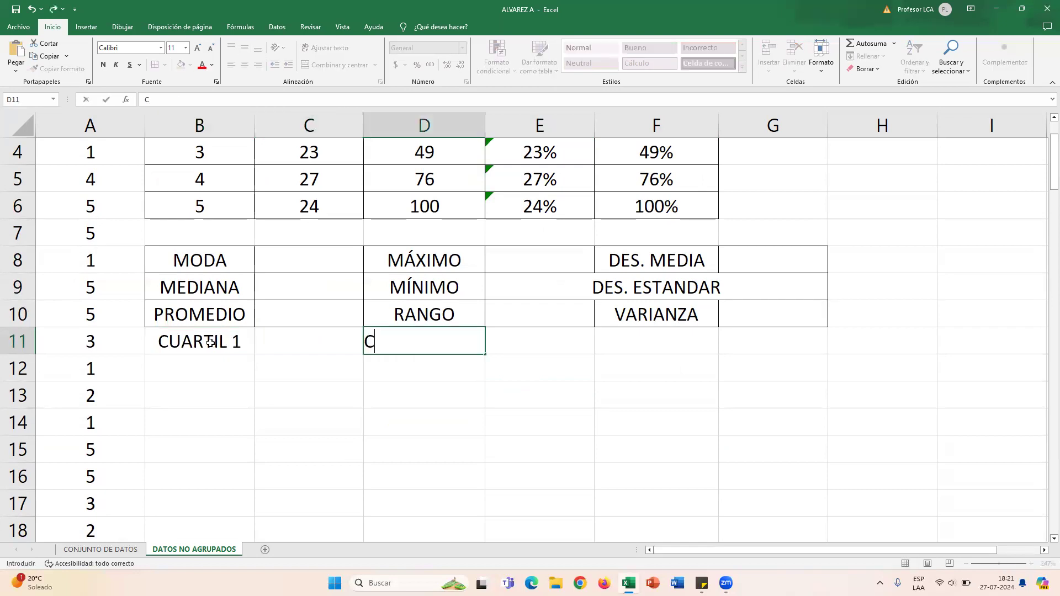
text(2)
key(Tab)
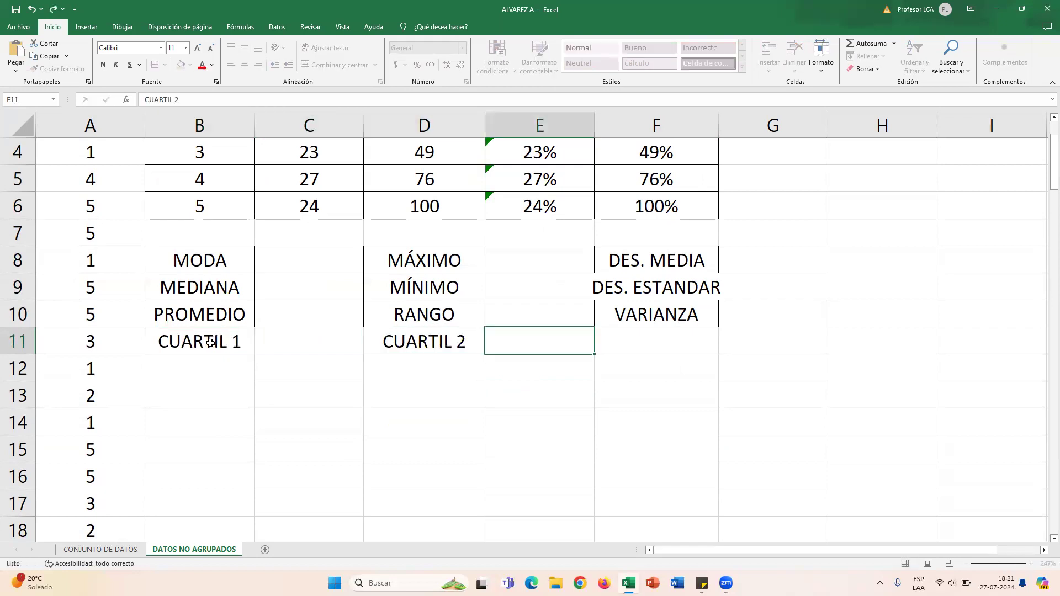
key(Tab)
text(CUARTIL 3)
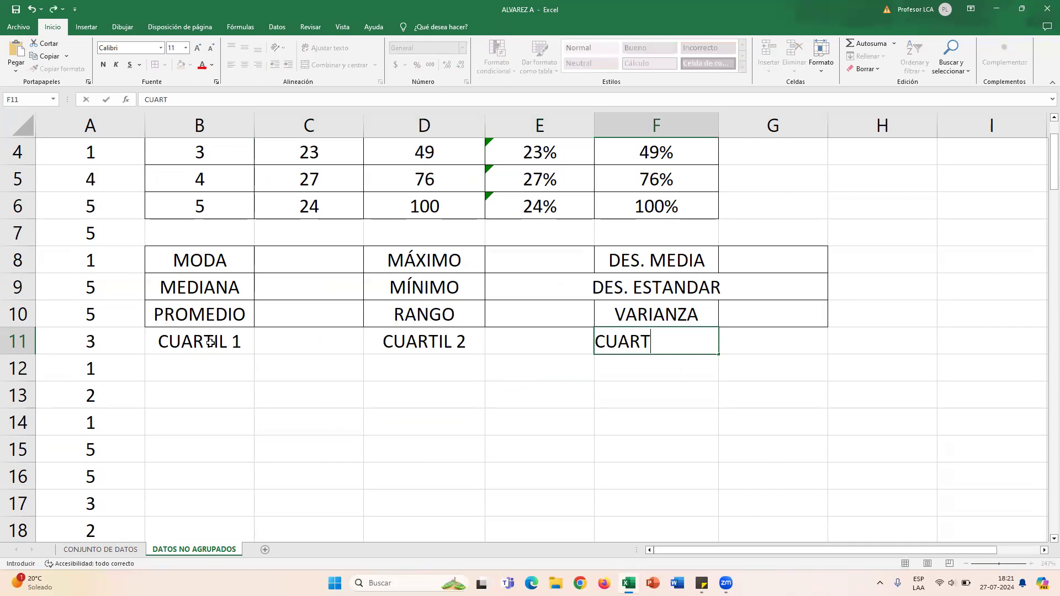
click(216, 420)
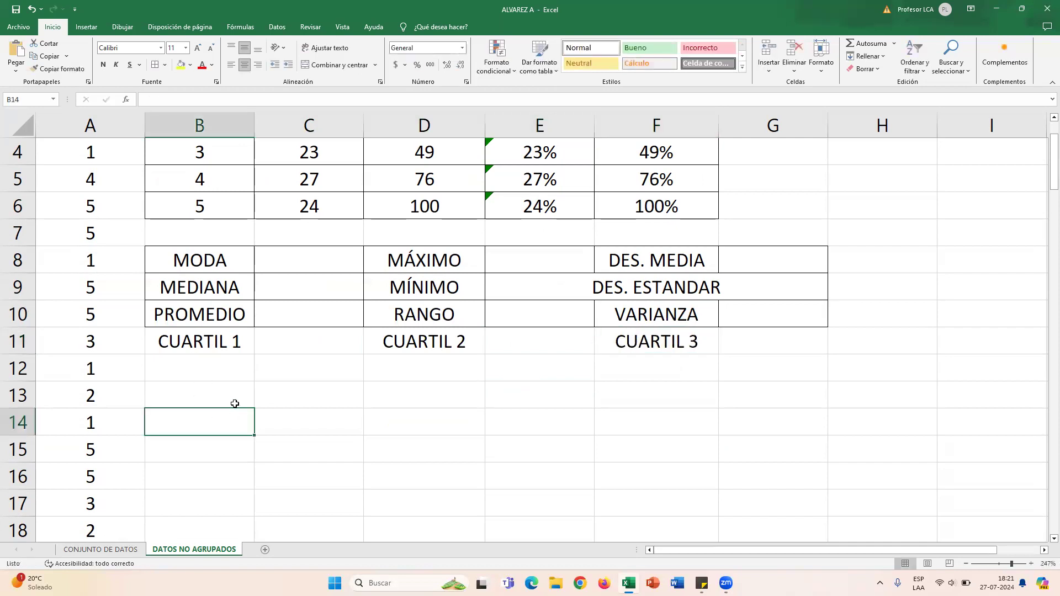
Step: Add all borders to the quartile row B11:G11
drag(168, 336, 758, 333)
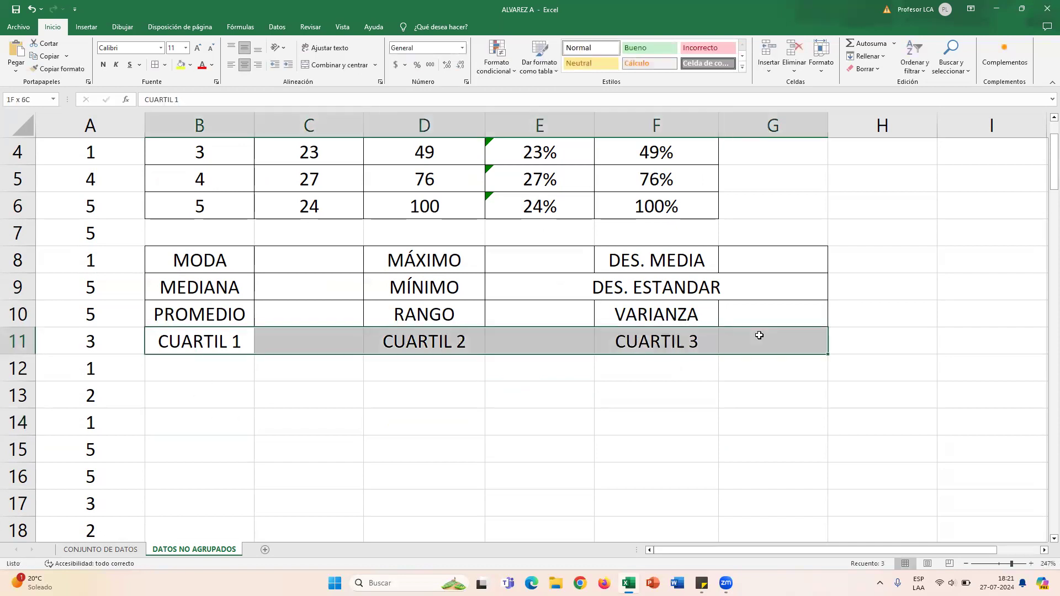
click(155, 65)
click(350, 365)
Step: Calculate the mode of the data in C8 with the formula =MODA(A2:A101)
scroll(350, 364, up, 1)
scroll(365, 377, down, 1)
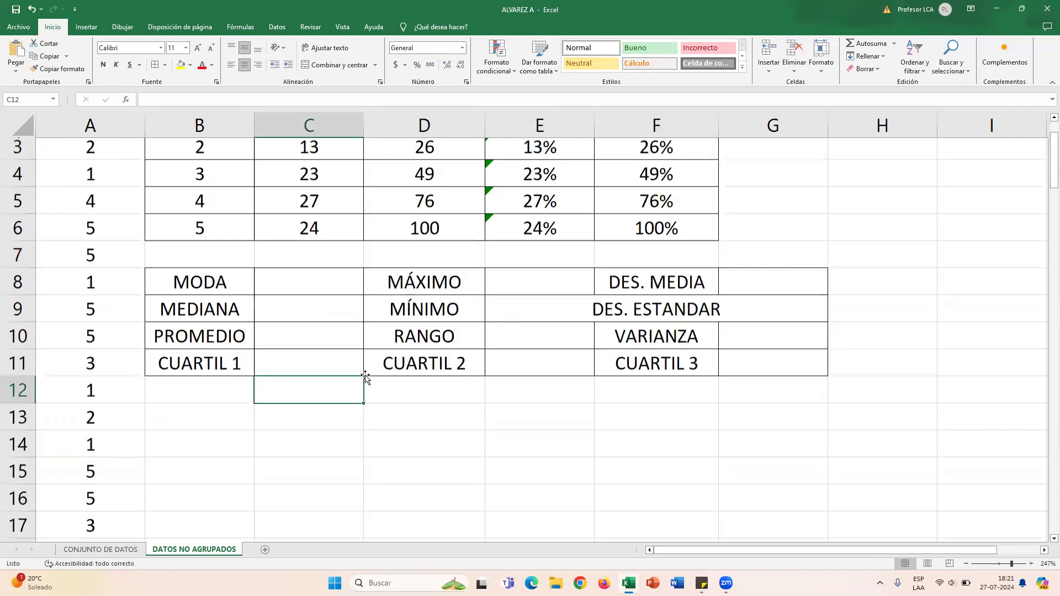
scroll(365, 377, down, 1)
click(313, 260)
text(=MODA)
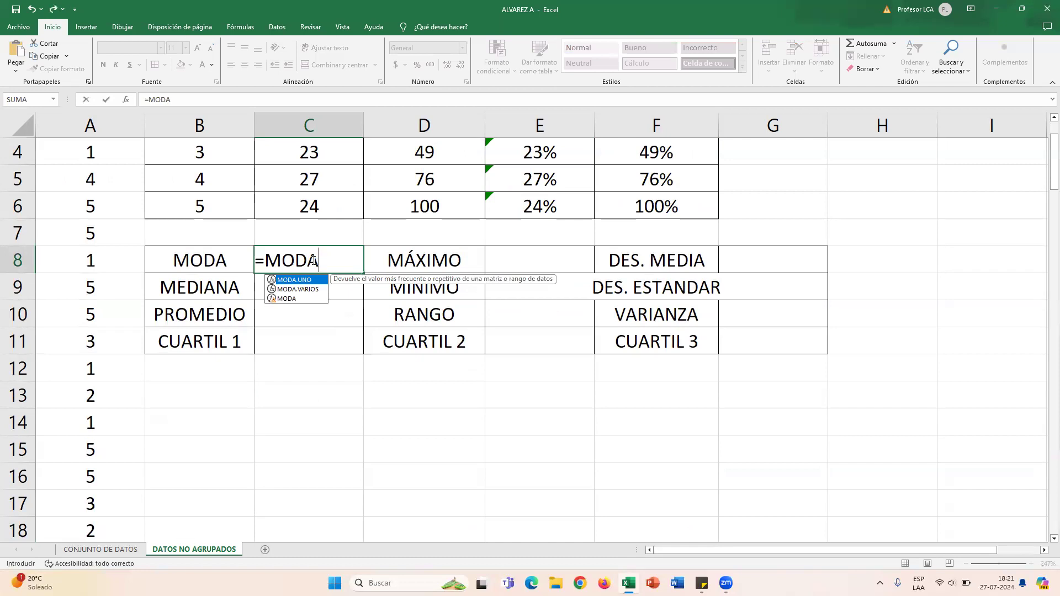
click(279, 299)
double_click(278, 298)
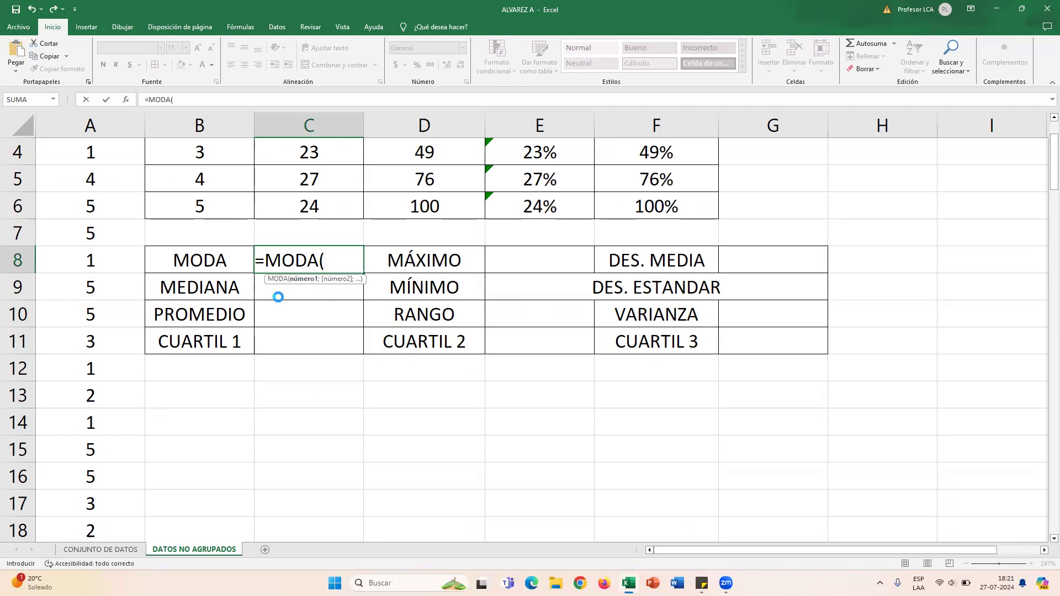
text(A2:A101)
key(Return)
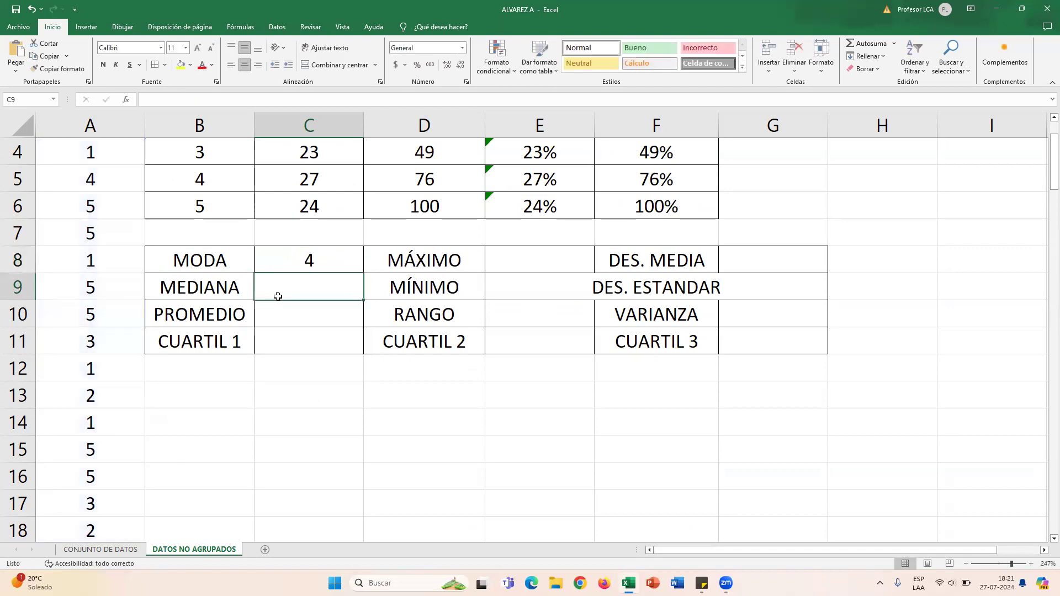
Step: Check the calculated mode against the highest absolute frequency and its variable in the frequency table
scroll(331, 324, up, 2)
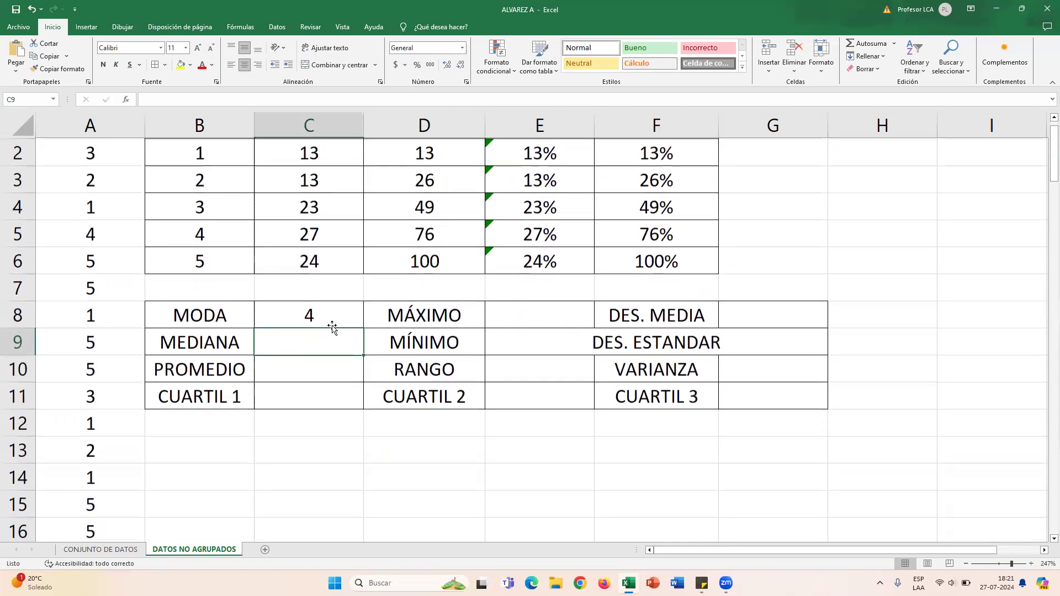
scroll(332, 327, up, 1)
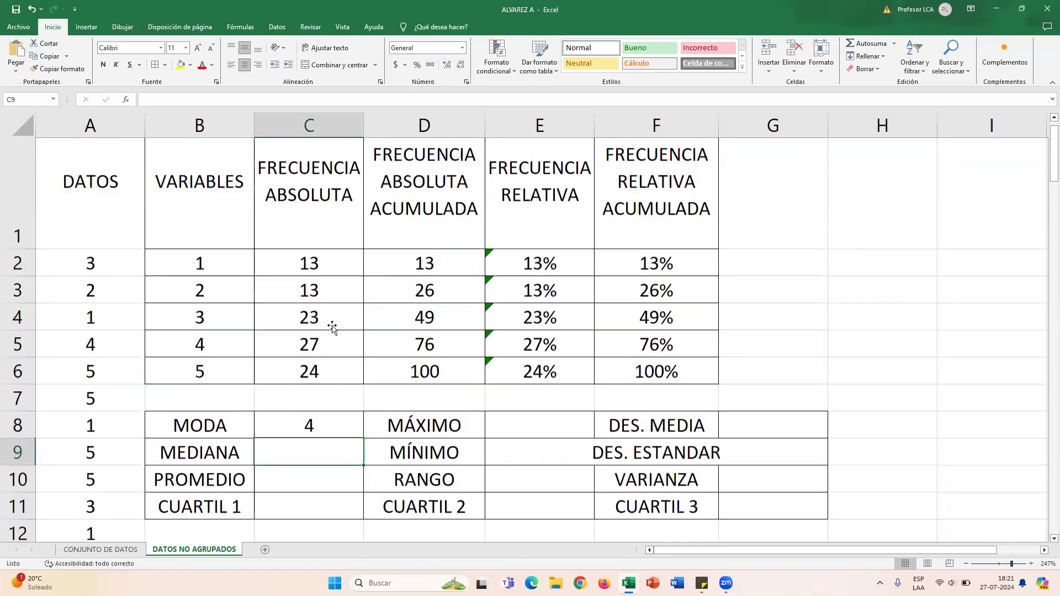
click(333, 245)
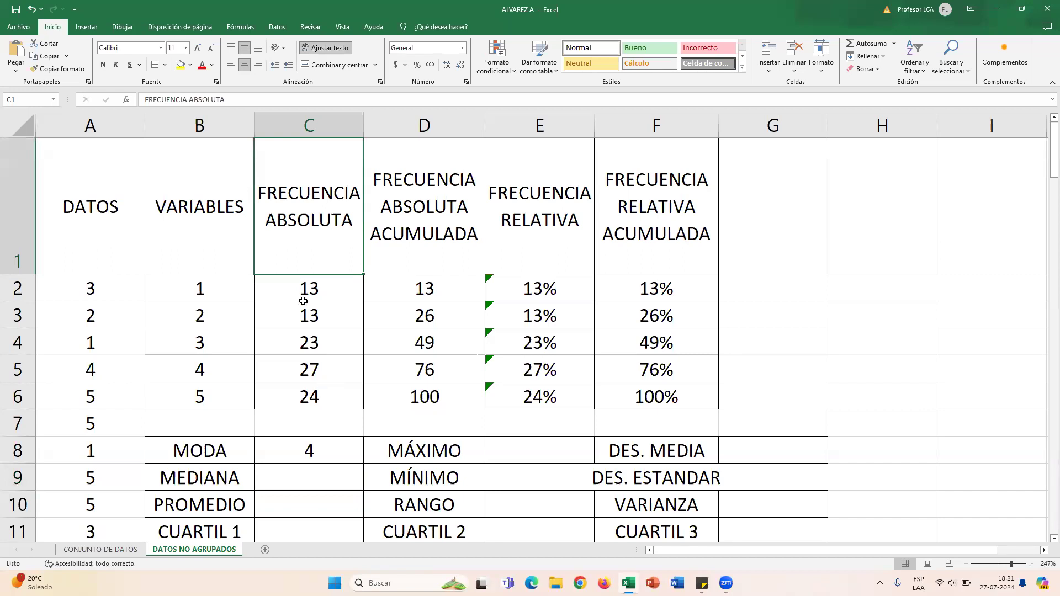
click(303, 365)
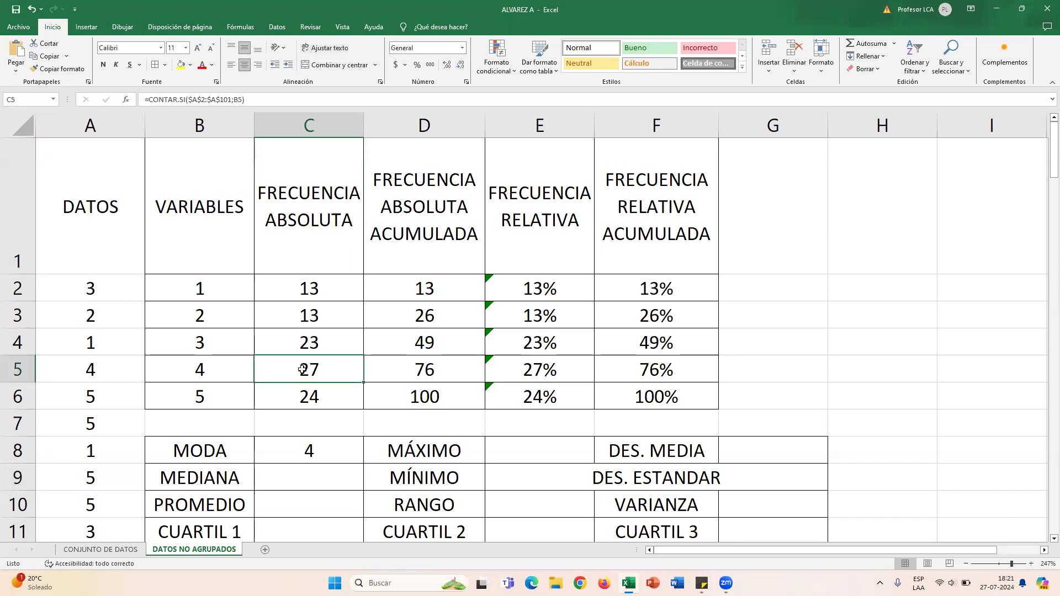
click(231, 376)
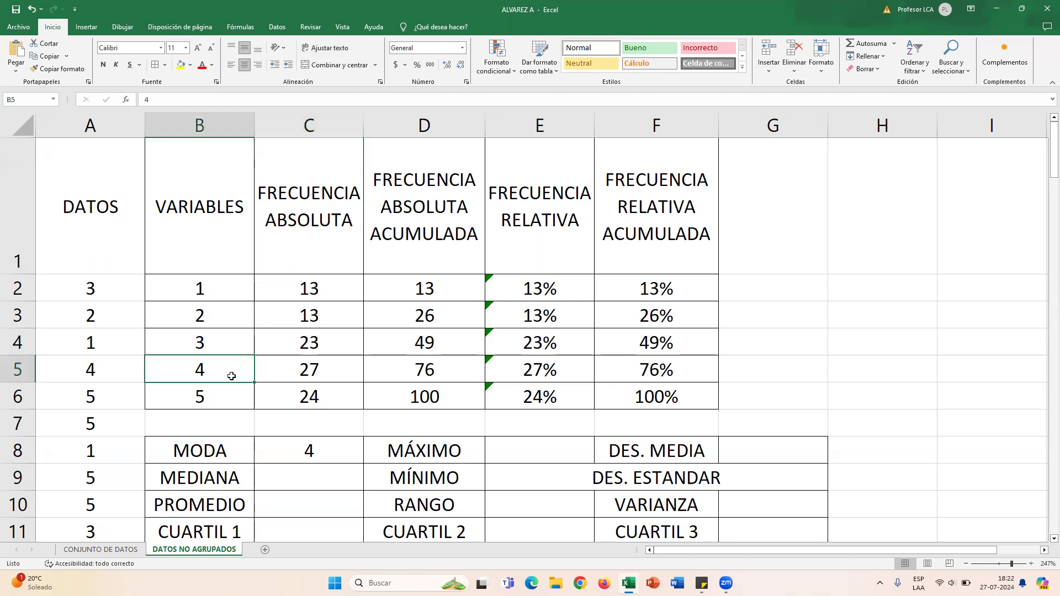
Step: Copy the FRECUENCIA ABSOLUTA and FRECUENCIA ABSOLUTA ACUMULADA headers into G1:H1 and widen column H to fit
click(303, 375)
click(306, 461)
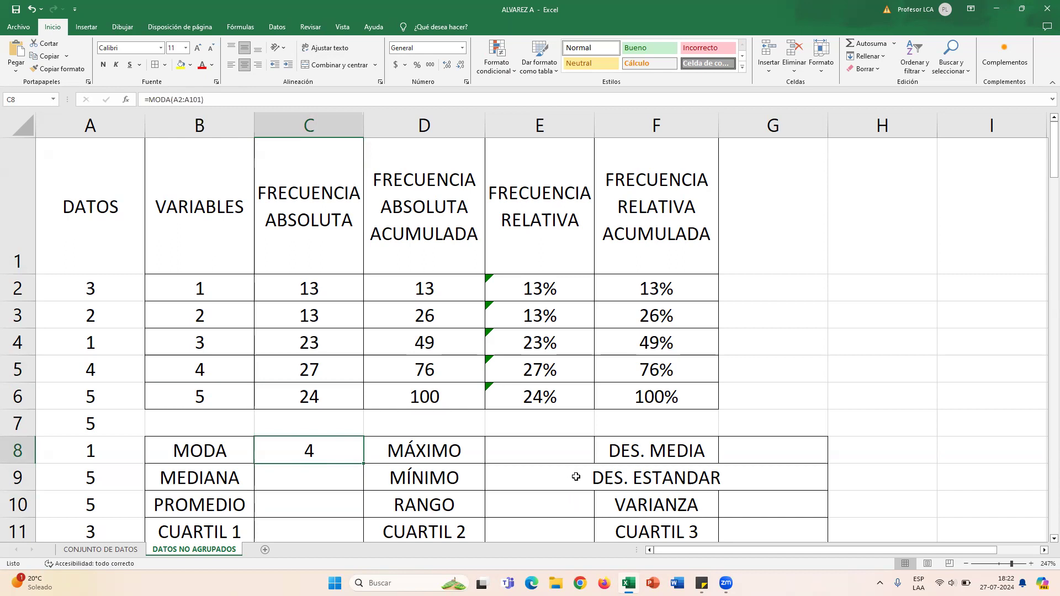
click(767, 227)
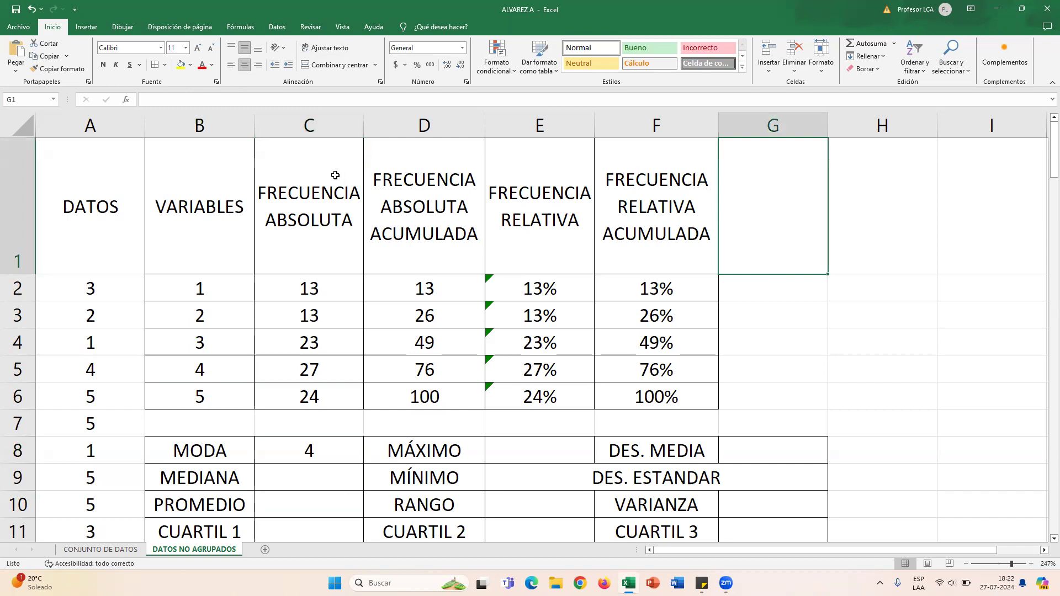
drag(335, 175, 419, 208)
right_click(420, 213)
click(448, 253)
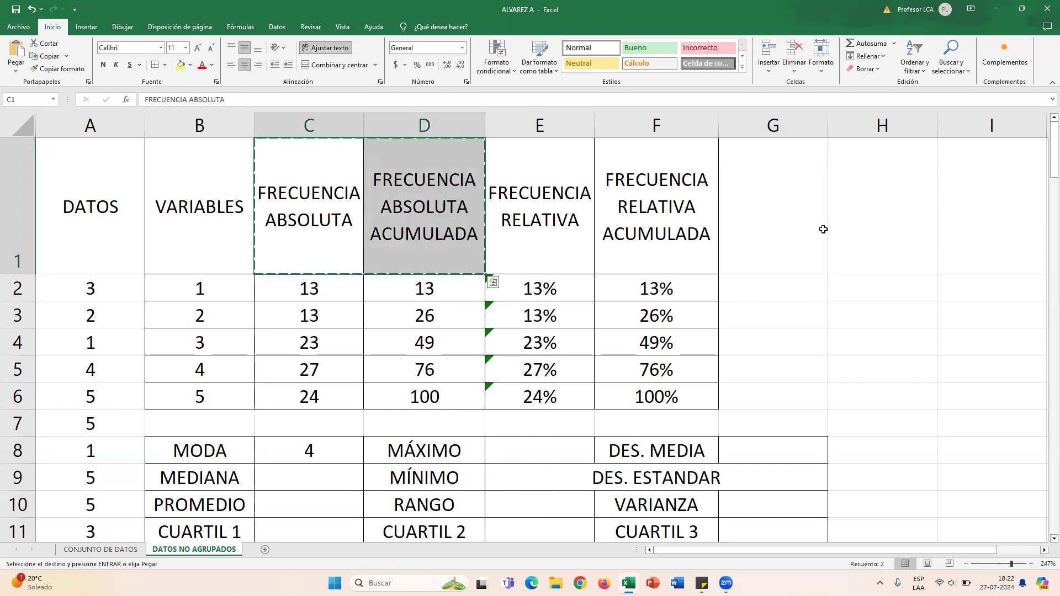
click(823, 229)
key(ctrl+v)
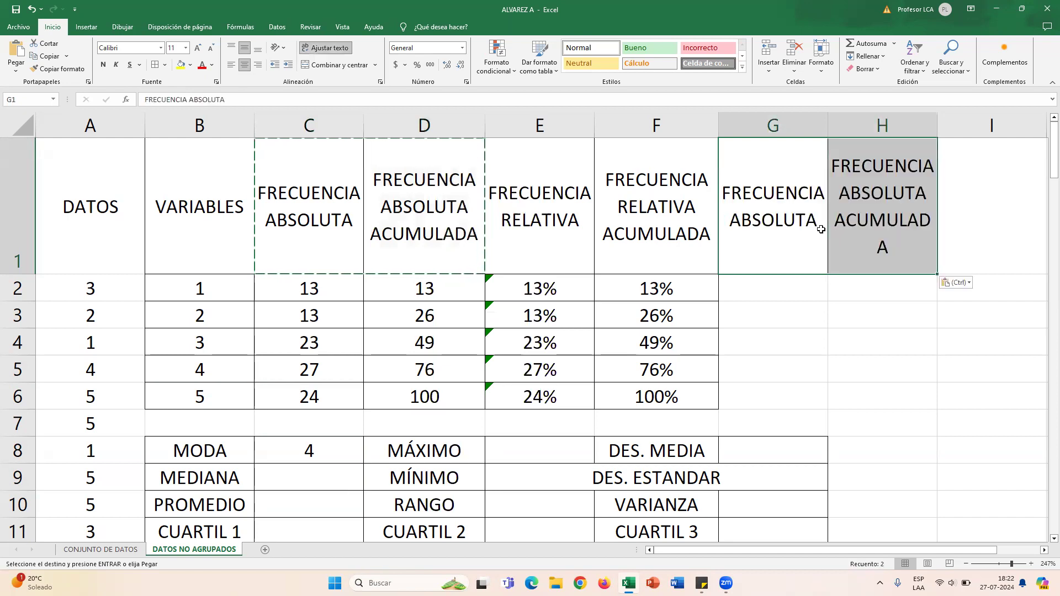
click(787, 289)
drag(939, 121, 951, 121)
Step: Add all borders to the empty cells G2:H6 under the copied headers
mouse_move(758, 288)
mouse_down()
mouse_move(847, 383)
mouse_move(875, 395)
mouse_up()
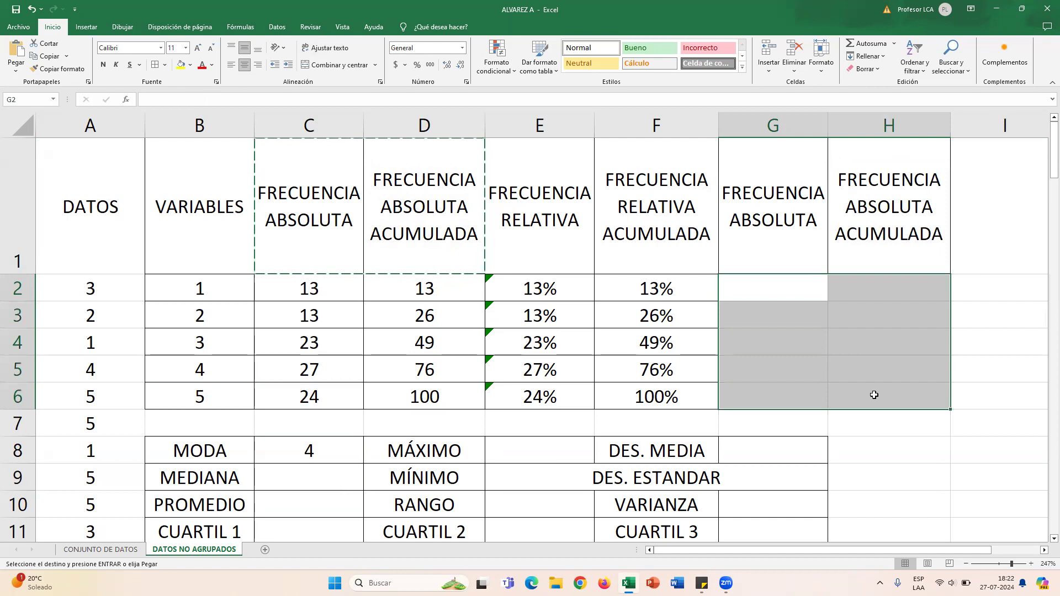
click(155, 65)
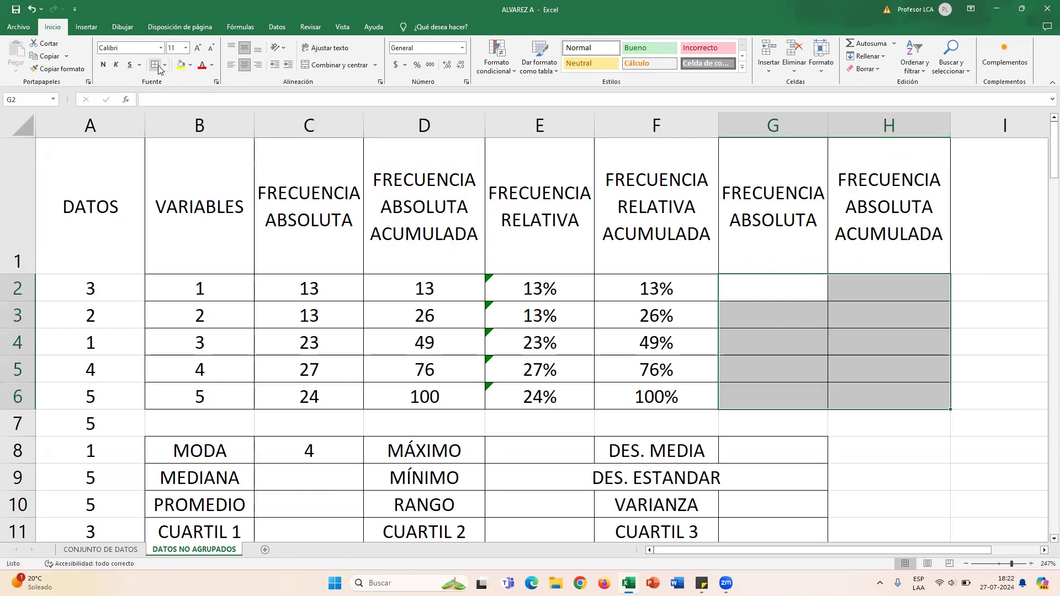
click(817, 296)
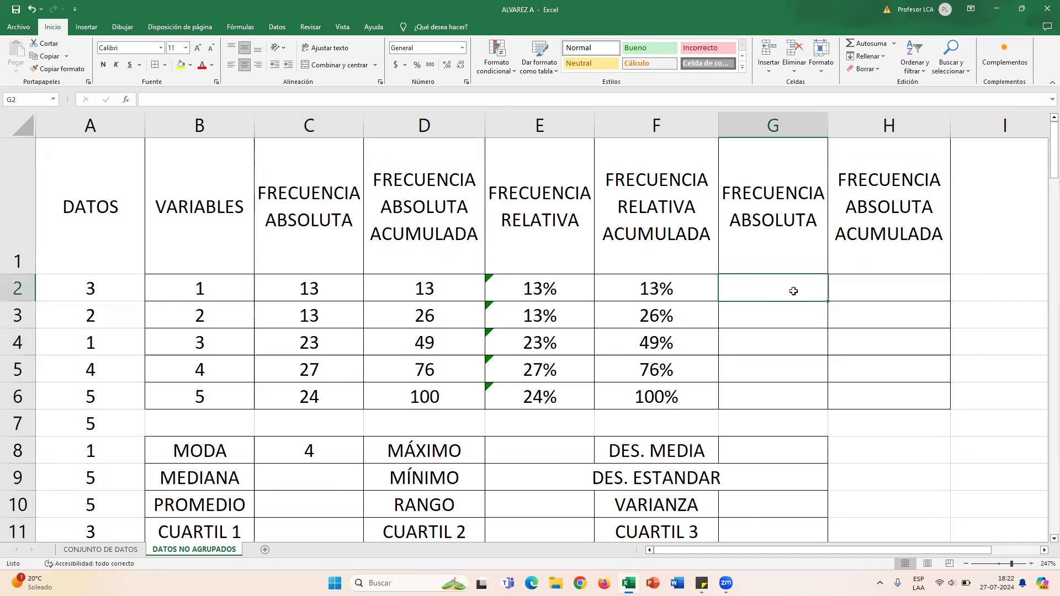
Step: Try to fill G2:G6 with absolute frequencies using =FRECUENCIA(A2:A101;B2:B6), confirming it from the function arguments dialog
drag(772, 286, 765, 379)
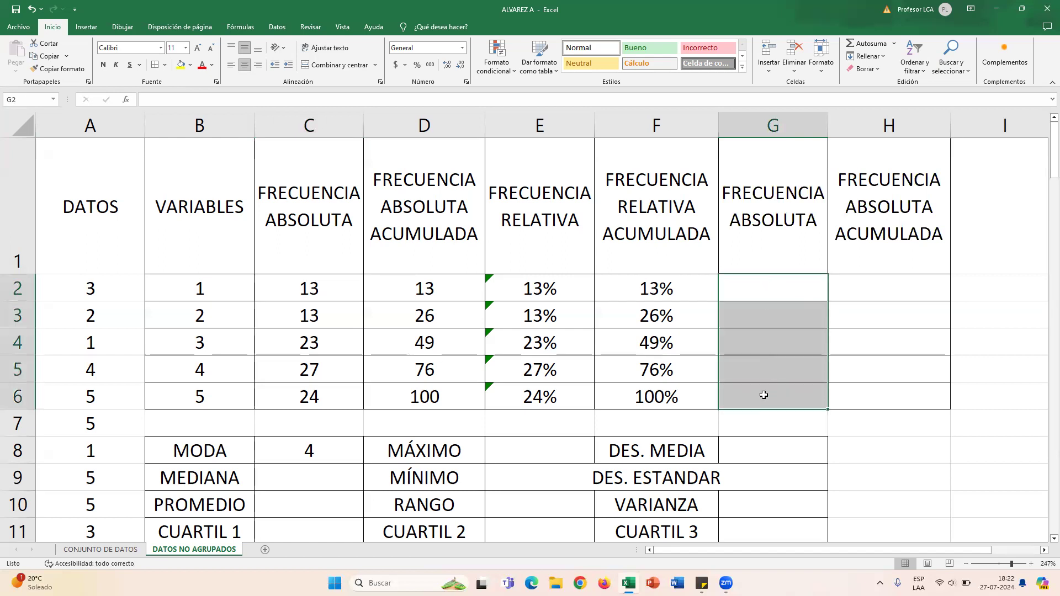
text(=FRECU)
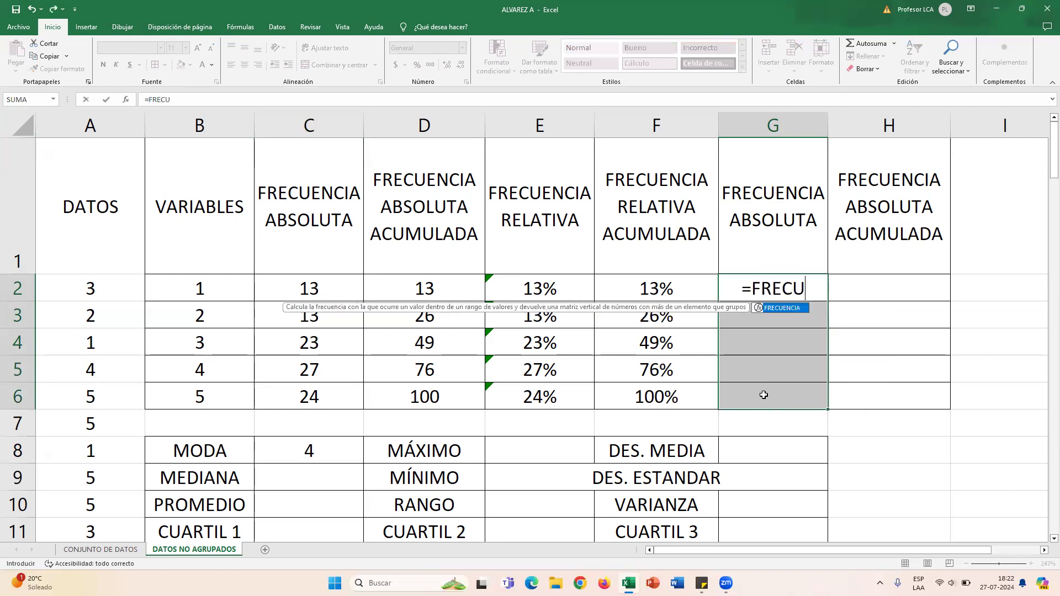
key(Tab)
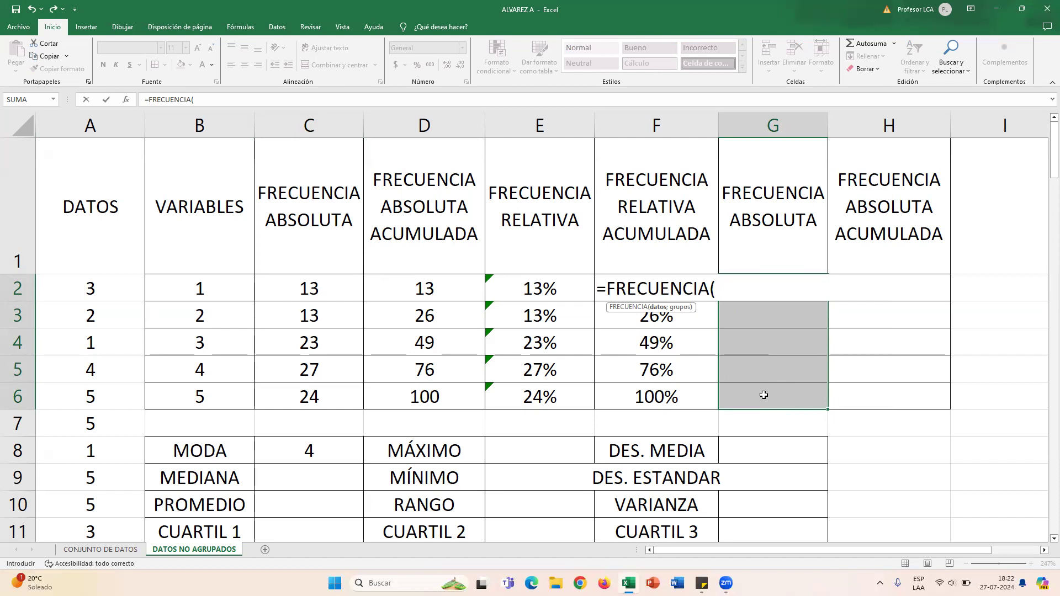
text(A2:A101)
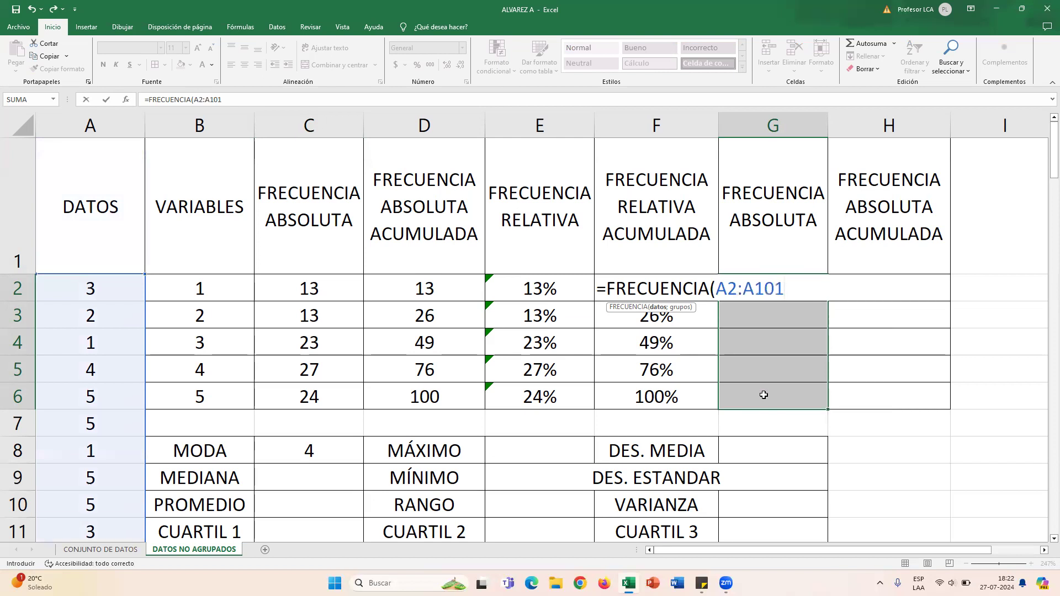
text(;)
drag(219, 286, 216, 397)
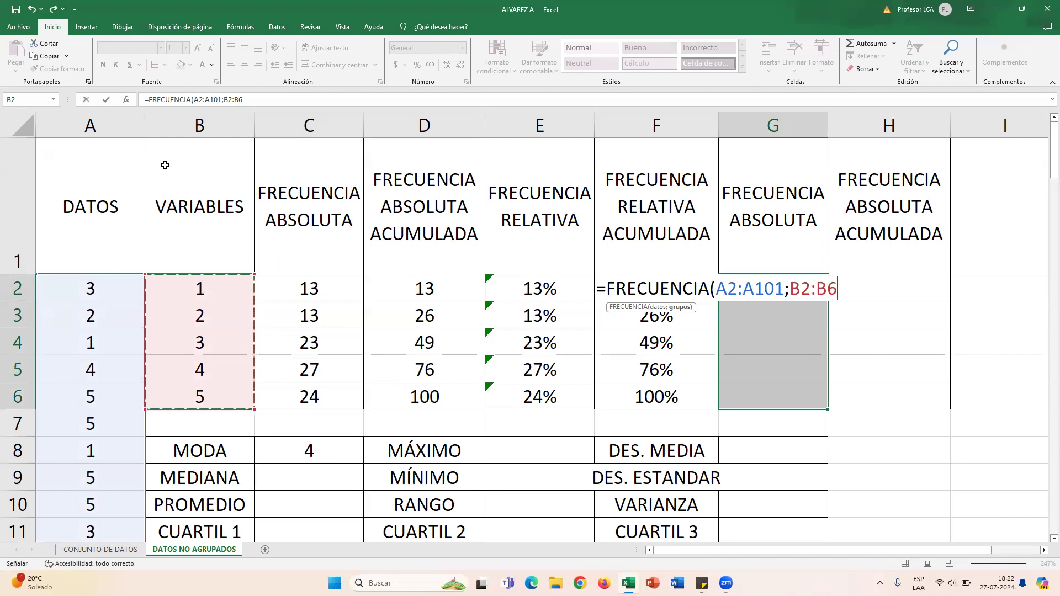
click(127, 103)
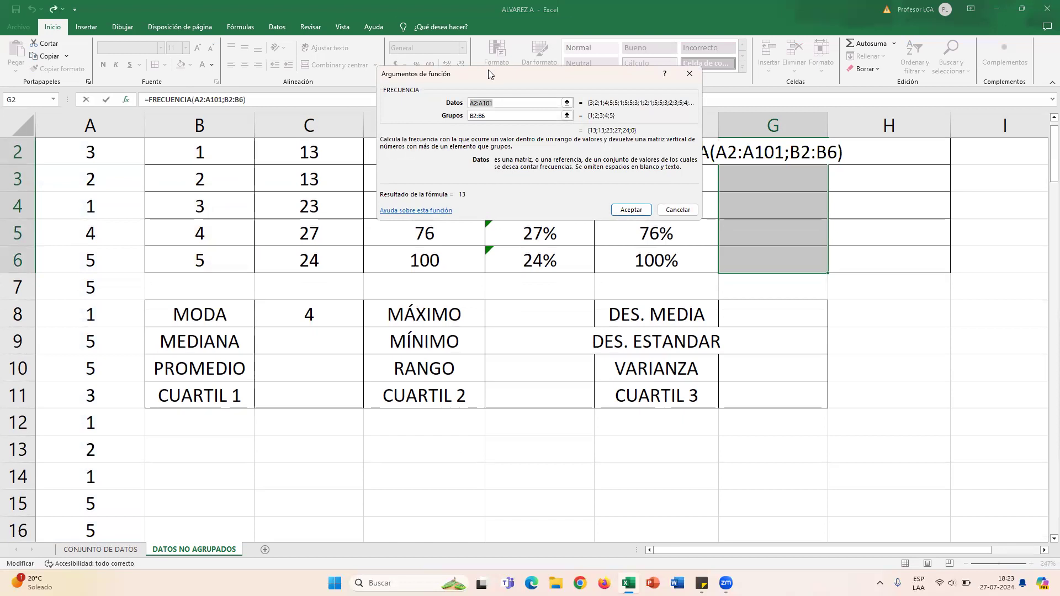
drag(489, 74, 447, 145)
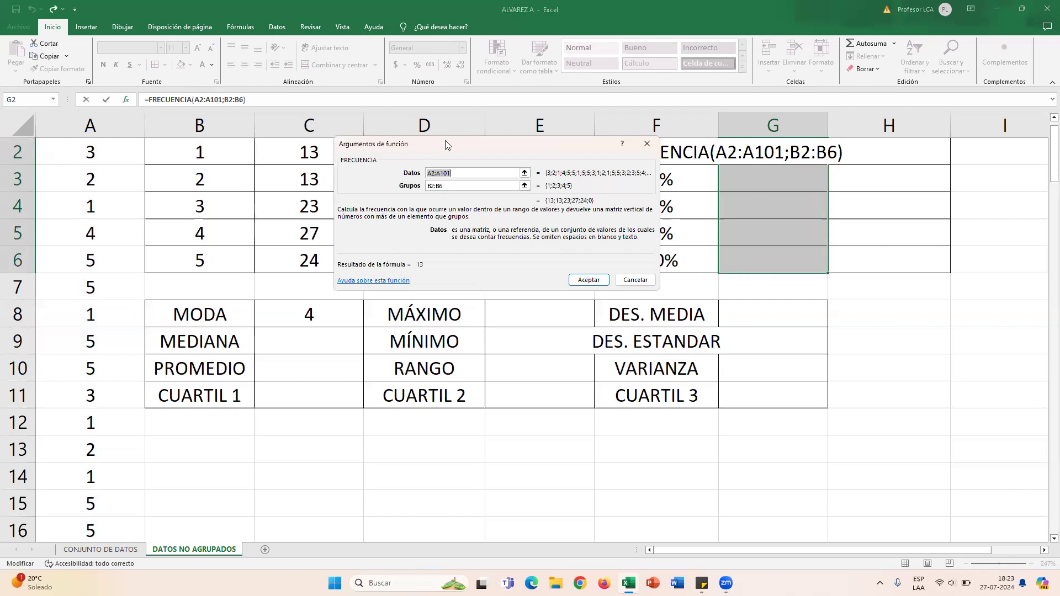
key(Return)
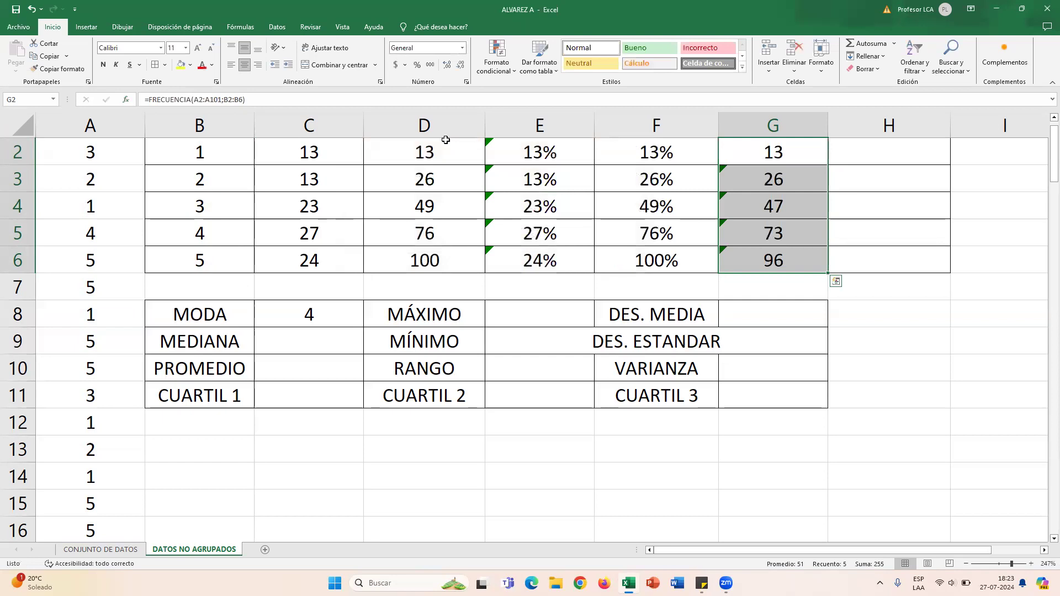
Step: Review the formula results in G2:G6 and clear them from the range
scroll(952, 230, up, 1)
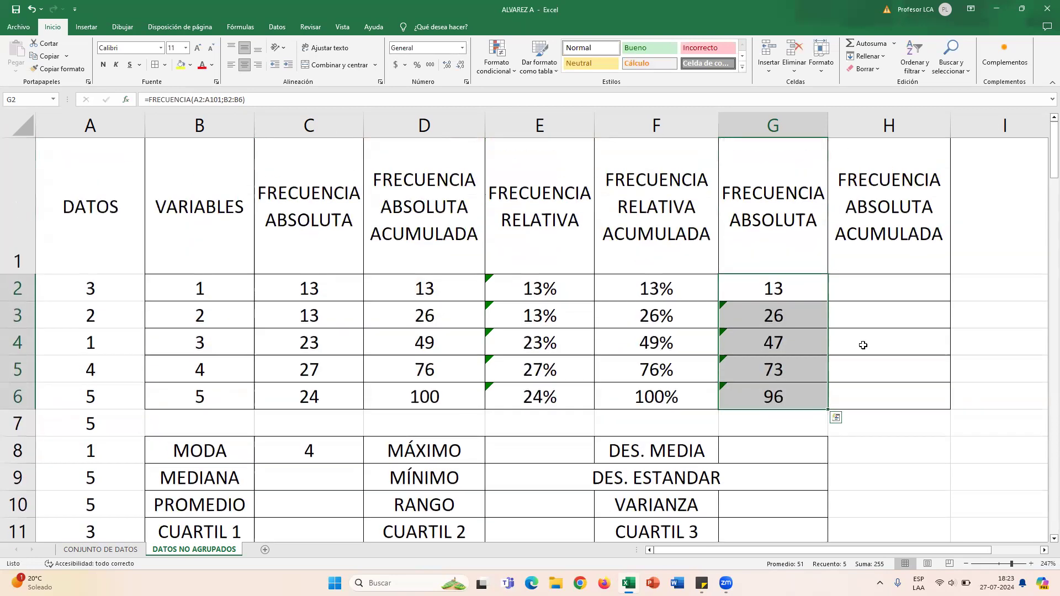
click(810, 358)
click(764, 280)
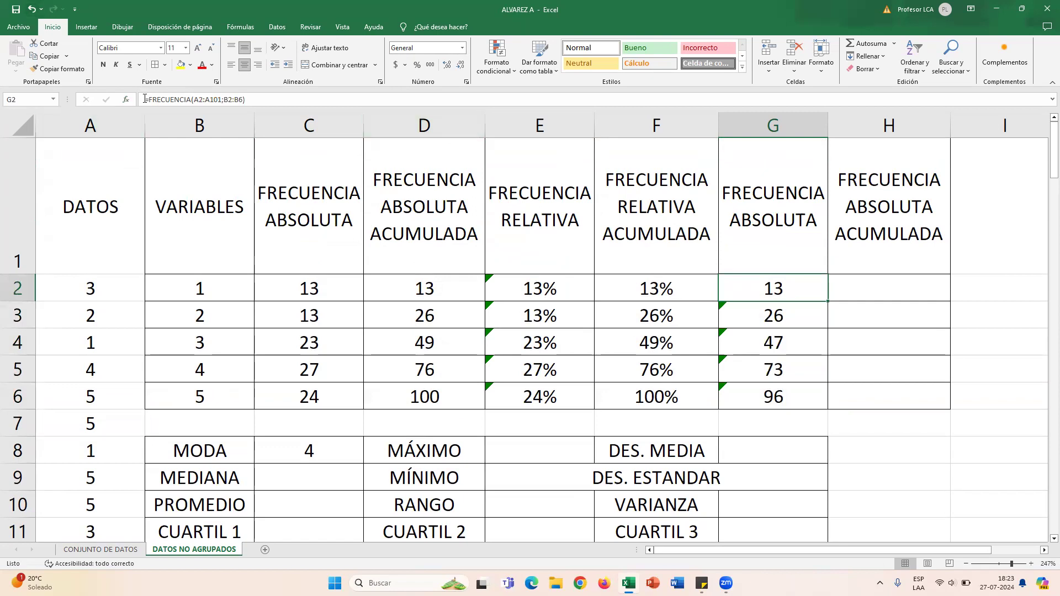
drag(746, 298, 761, 399)
key(Delete)
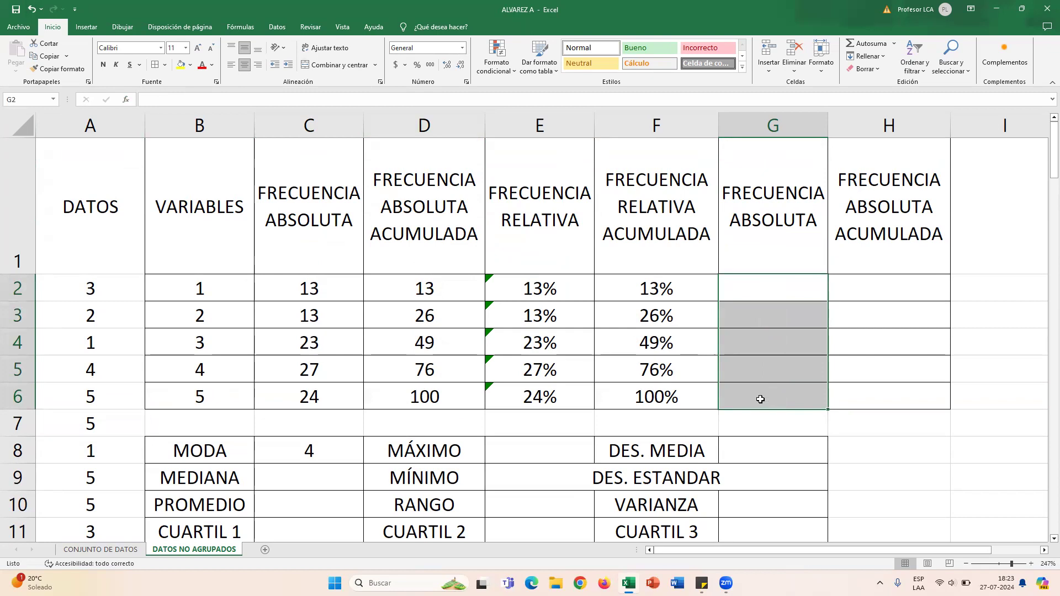
click(909, 324)
Step: Try again to calculate the absolute frequencies over G2:G6, entering =FRECUENCIA(A2:A101;B2:B6) as an ordinary formula
drag(770, 294, 772, 393)
text(=FRE)
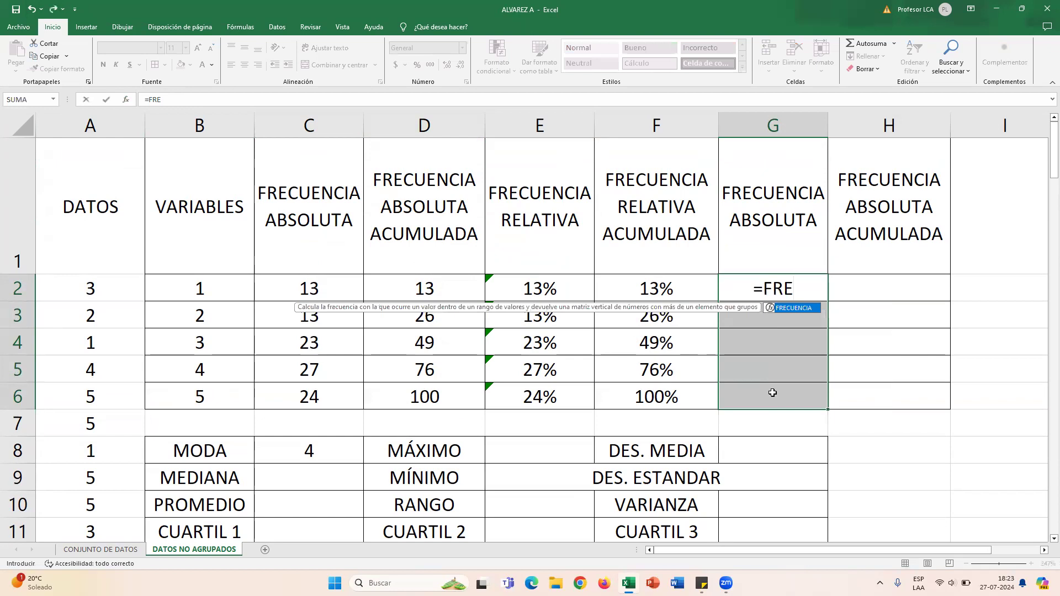
key(Tab)
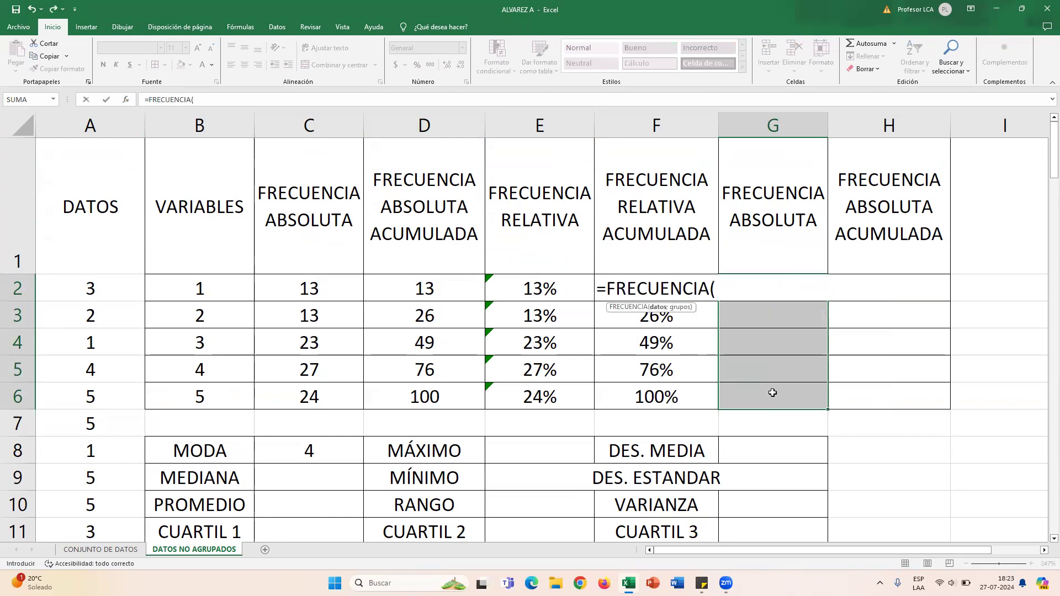
drag(98, 286, 90, 531)
scroll(753, 303, up, 14)
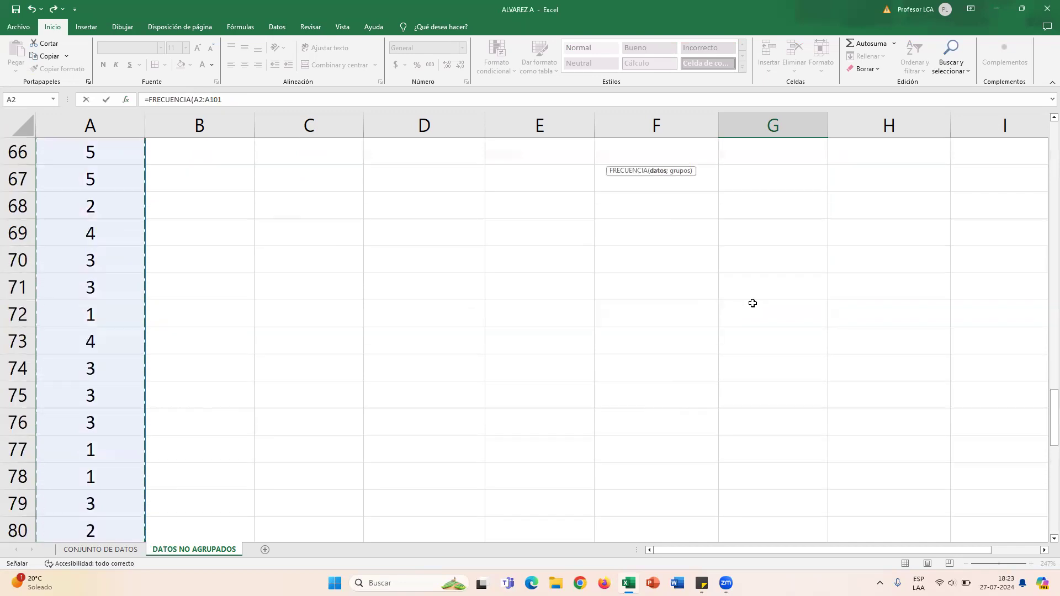
scroll(754, 302, up, 15)
text(;)
drag(224, 293, 222, 394)
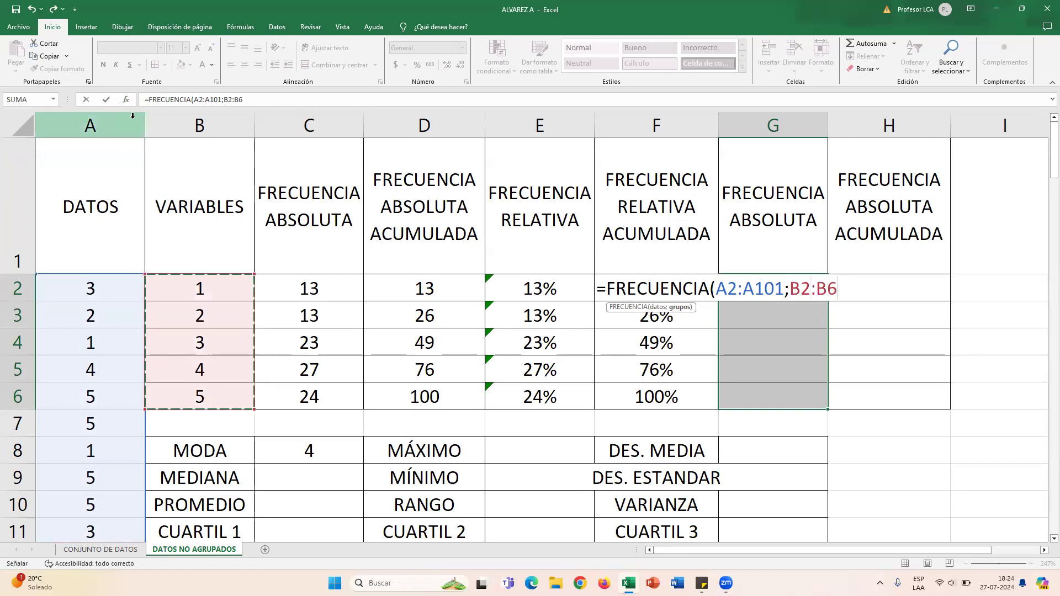
click(127, 100)
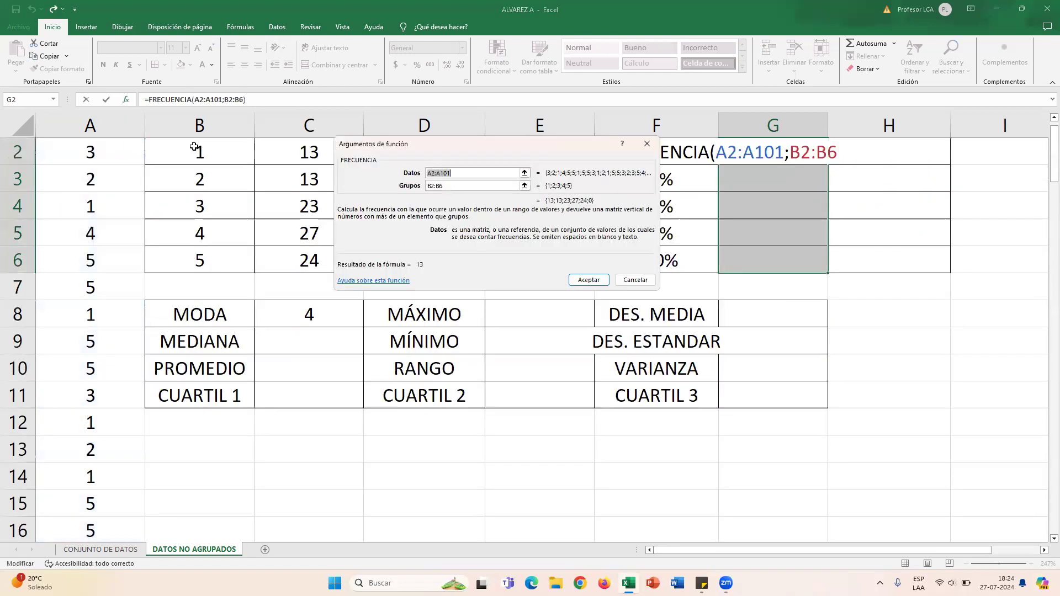
key(Return)
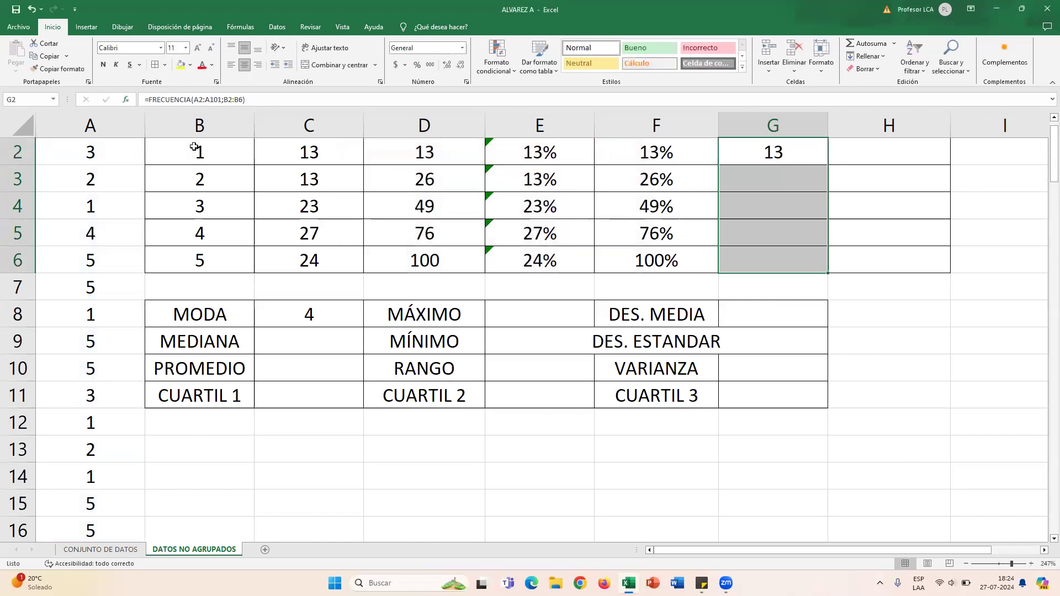
scroll(801, 200, up, 1)
click(803, 281)
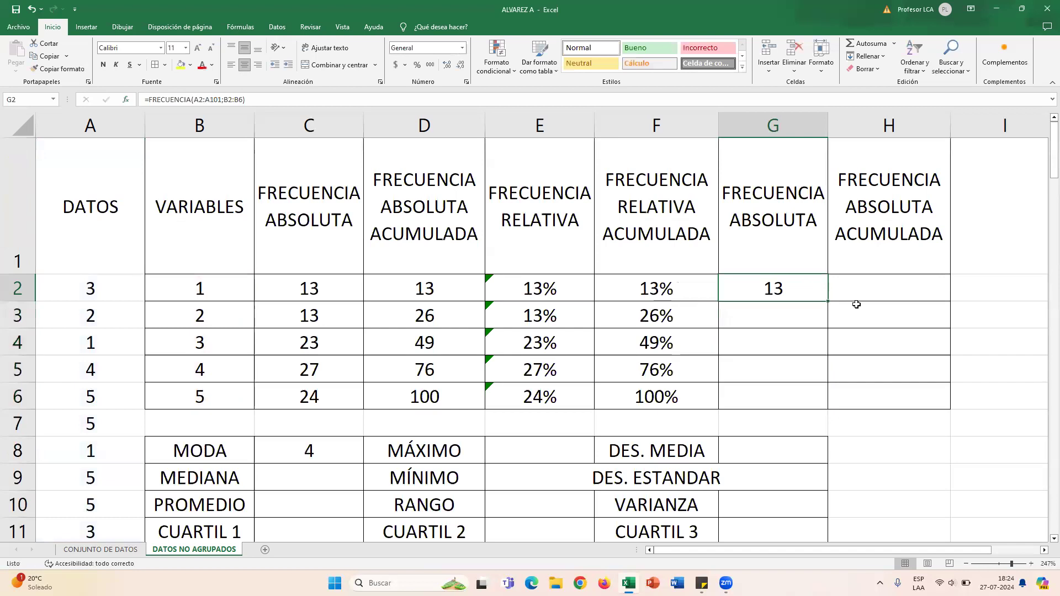
click(878, 294)
click(795, 290)
key(BackSpace)
text(=CON)
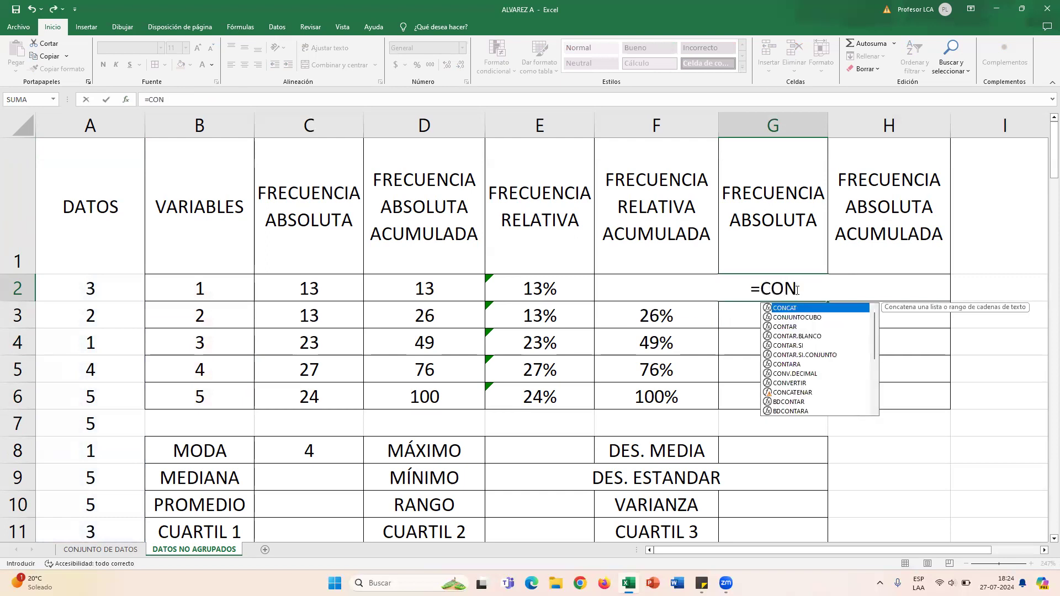
key(BackSpace)
key(BackSpace)
key(BackSpace)
key(Escape)
click(847, 336)
Step: Calculate the absolute frequencies in G2:G6 with the array formula {=FRECUENCIA(A2:A101;B2:B6)}
drag(776, 279, 779, 396)
text(=FRECU)
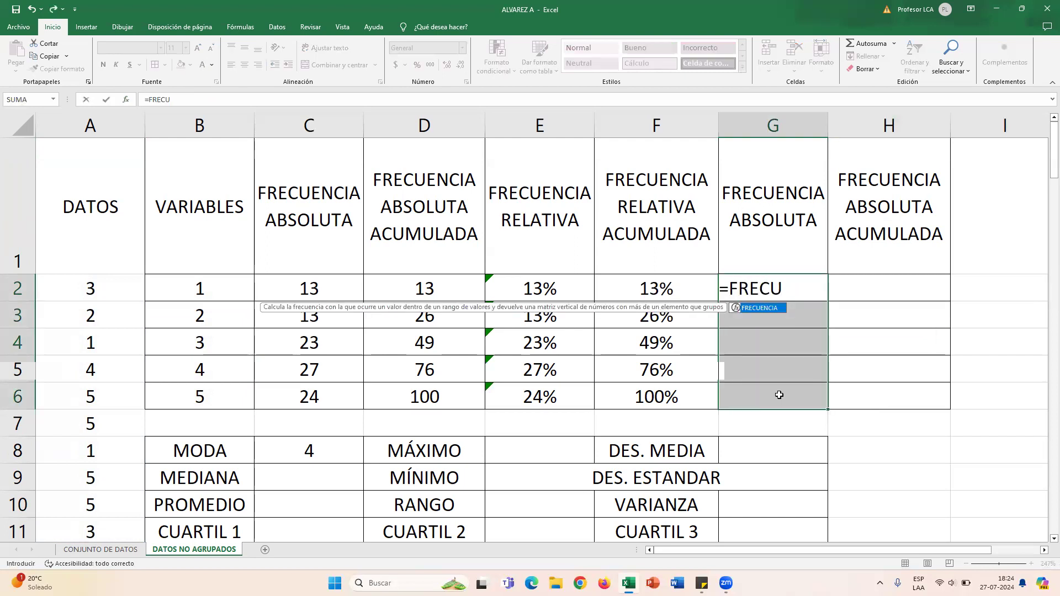
key(Tab)
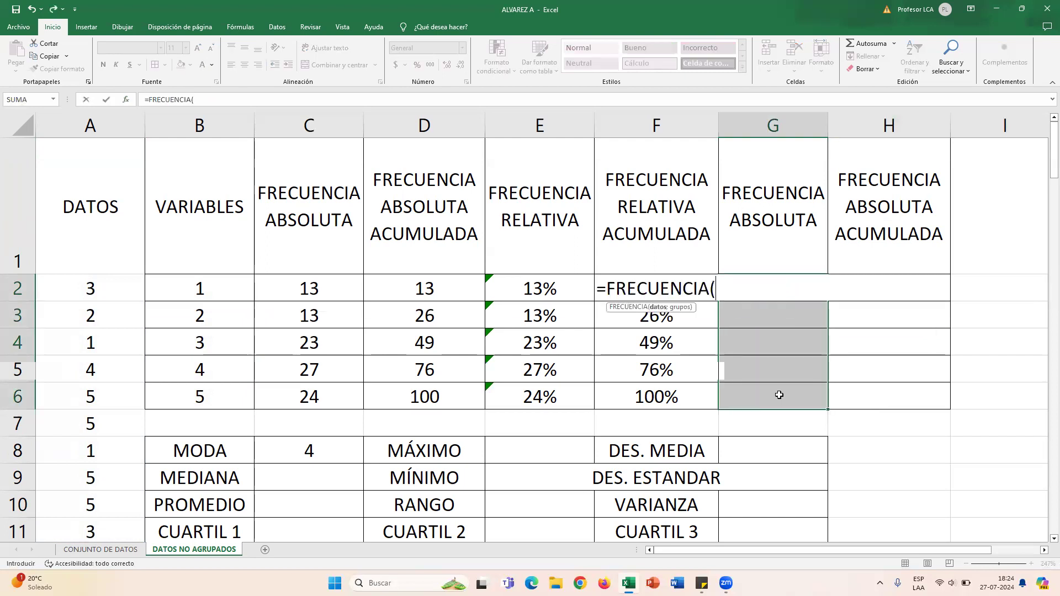
text(A2)
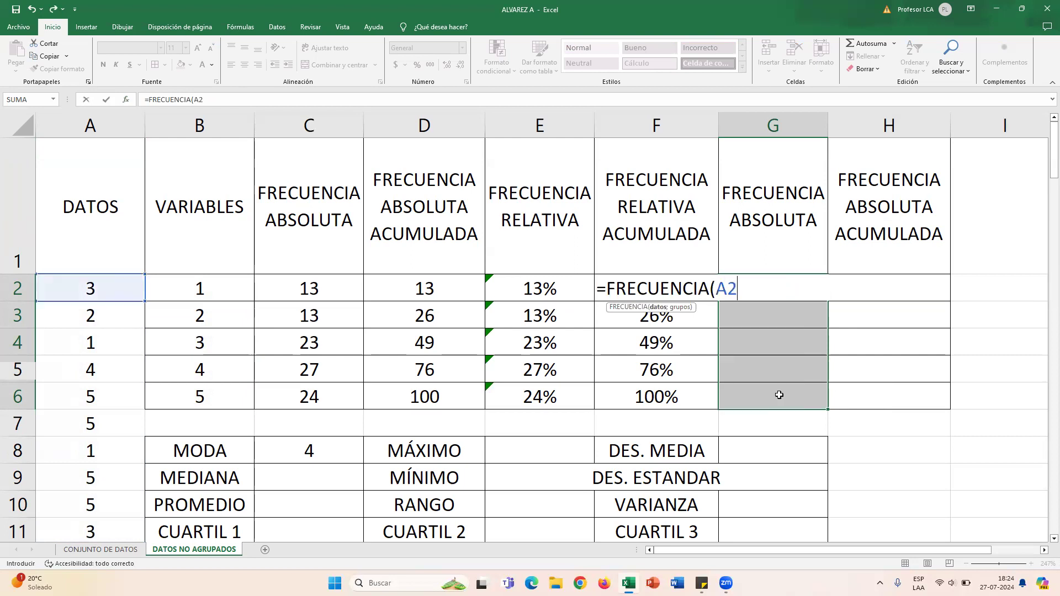
text(:A101)
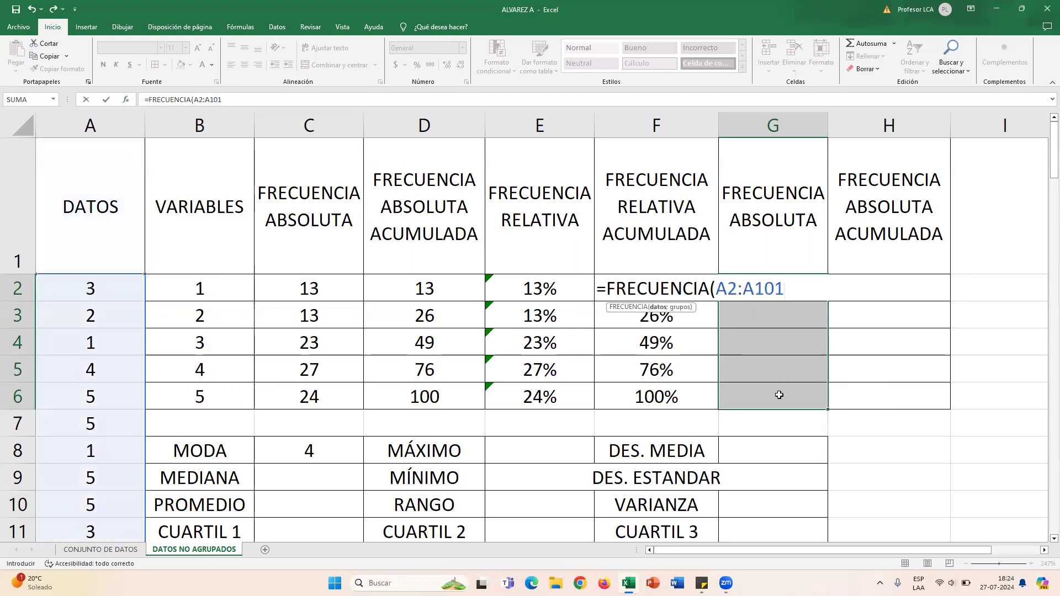
text(;)
drag(235, 292, 230, 393)
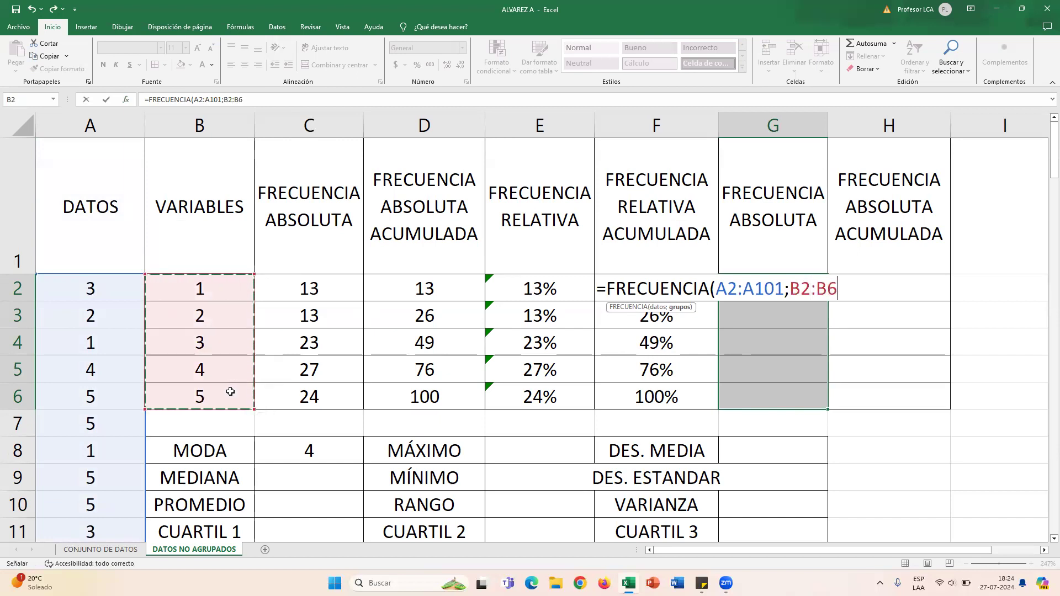
click(127, 100)
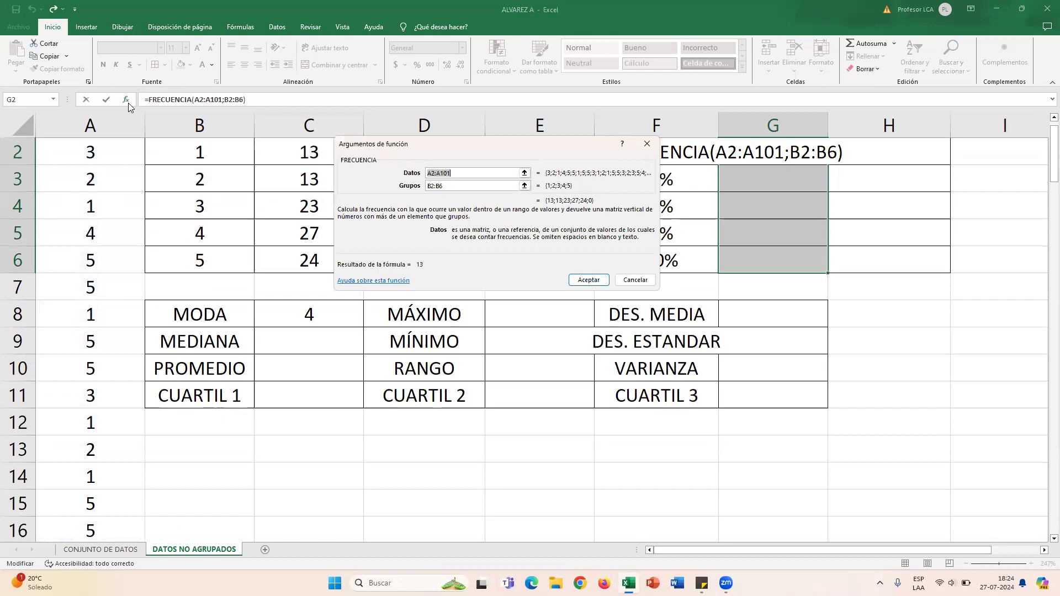
key(ctrl+shift+Return)
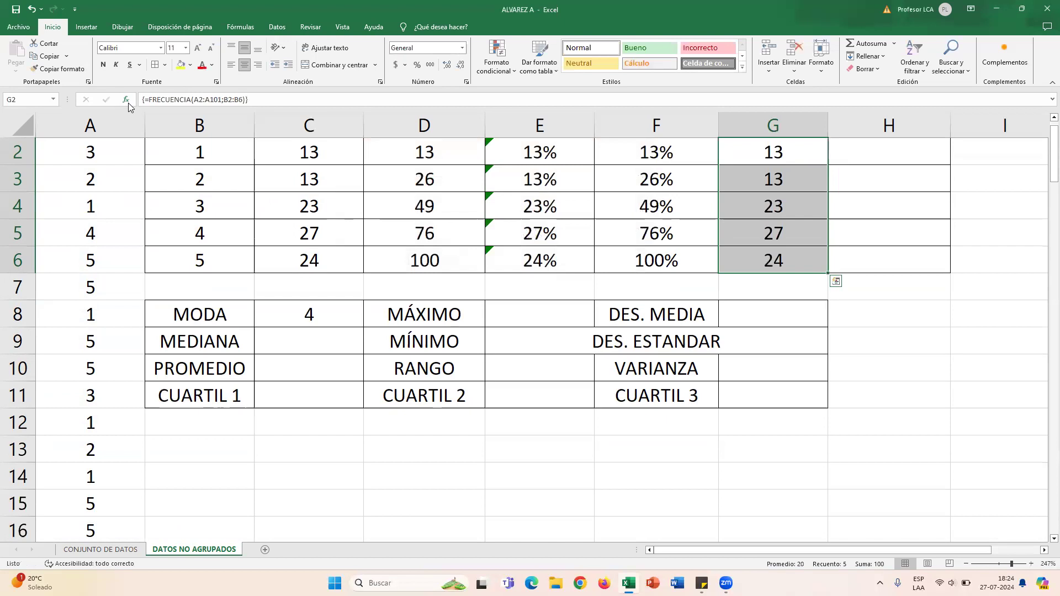
Step: Compare the array formula frequencies in column G with the absolute frequencies in column C
scroll(572, 177, up, 1)
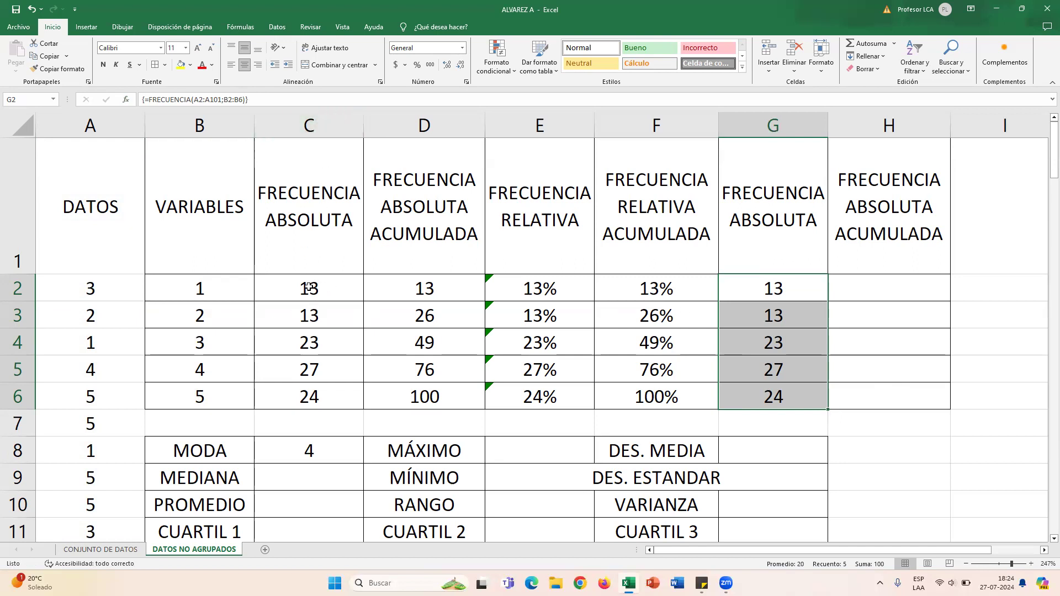
click(310, 288)
click(792, 290)
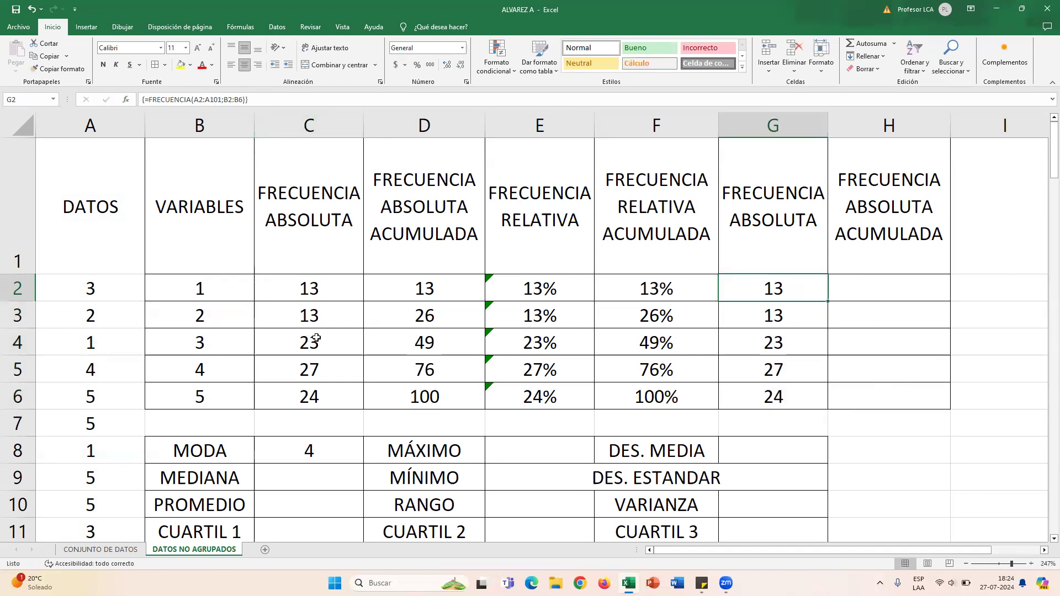
Step: Start a FRECUENCIA formula in H2 for the cumulative absolute frequency, with A2:A101 as the data range
click(859, 285)
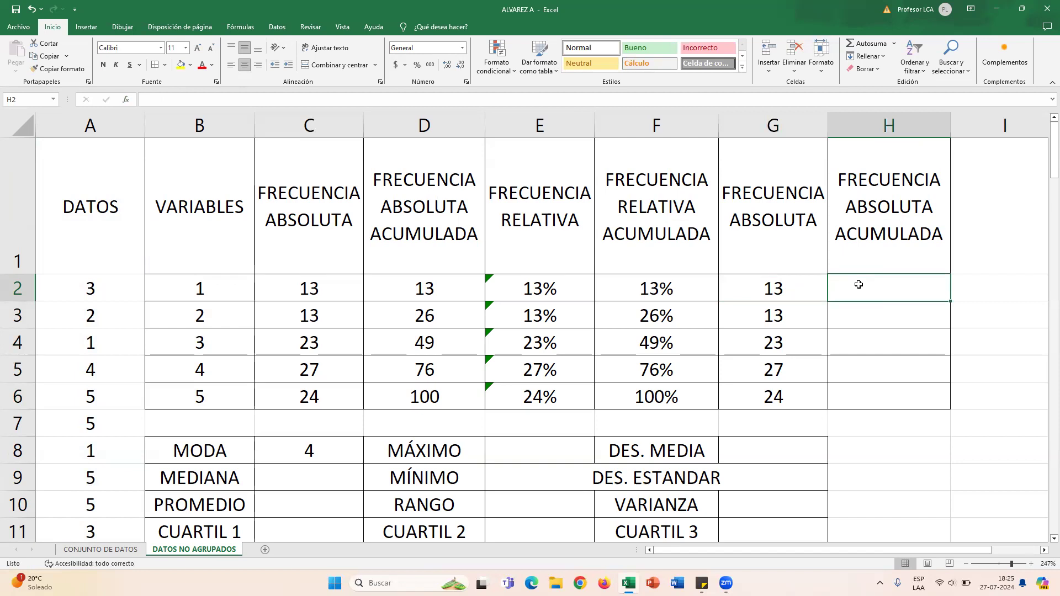
click(457, 291)
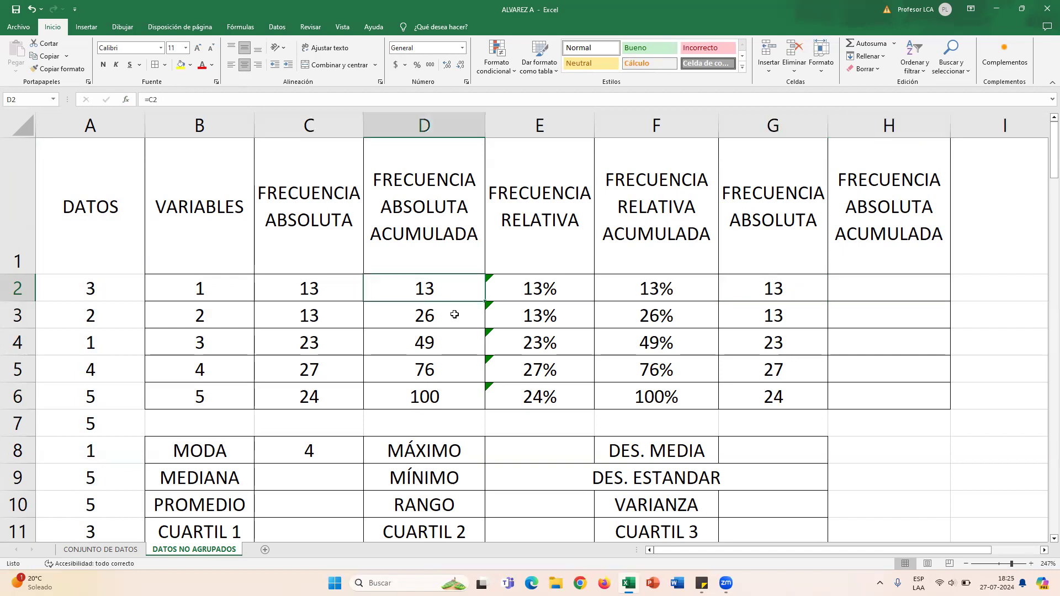
click(457, 314)
click(445, 369)
click(895, 284)
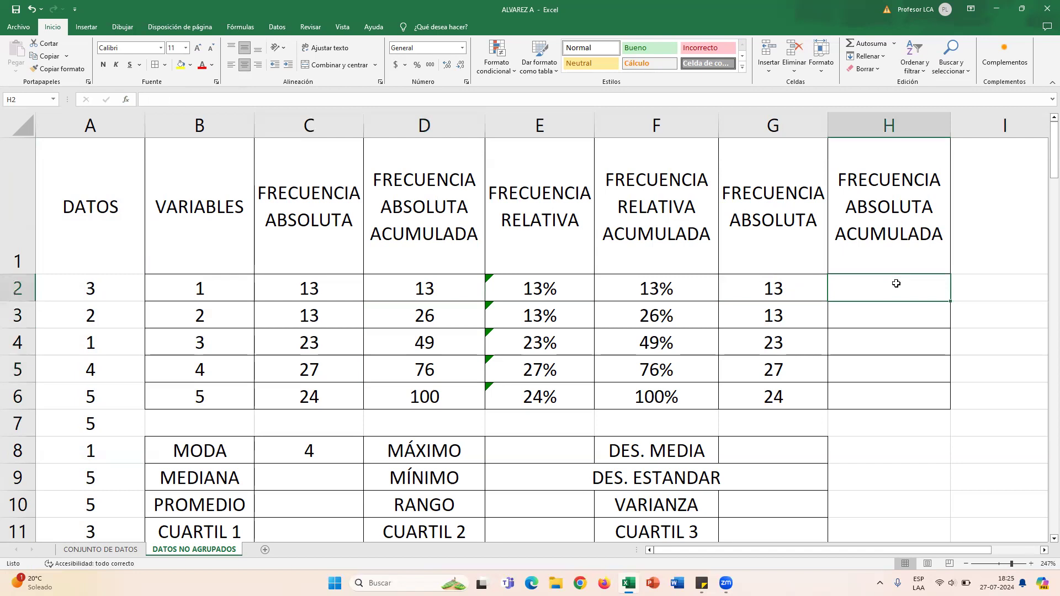
text(=FRE)
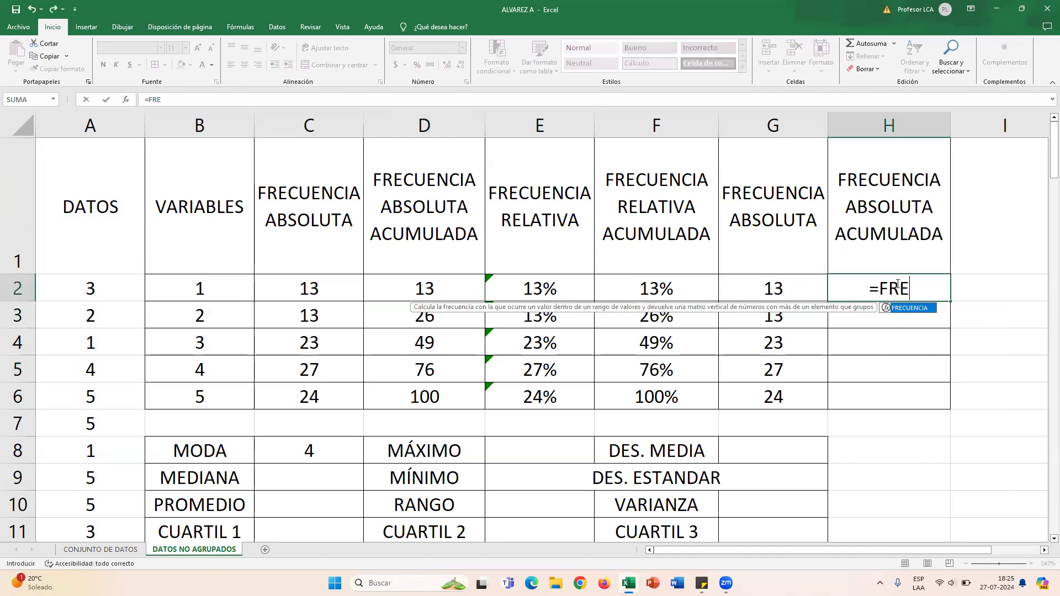
key(Tab)
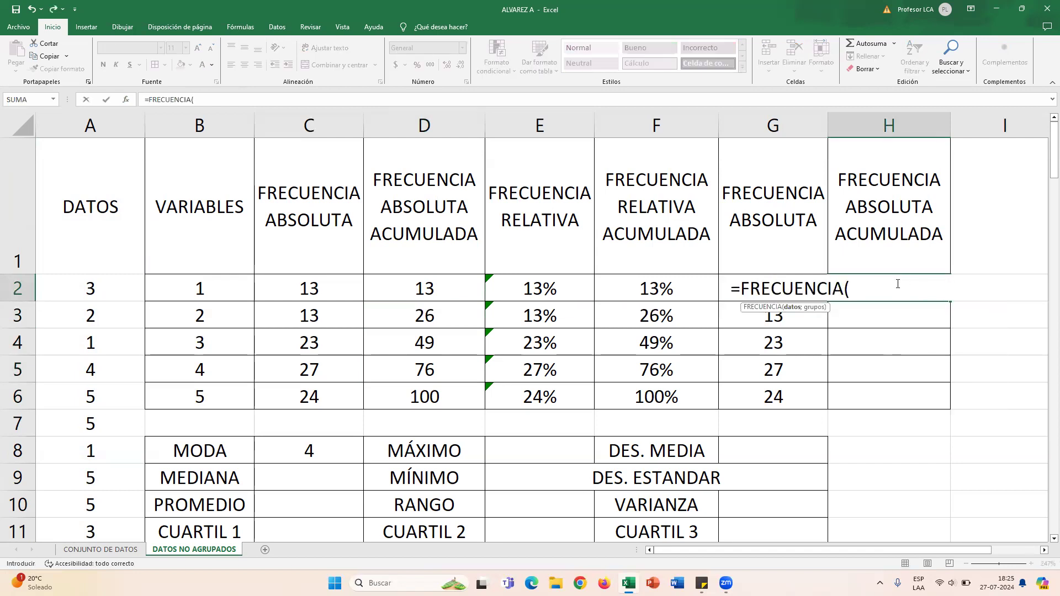
text(A)
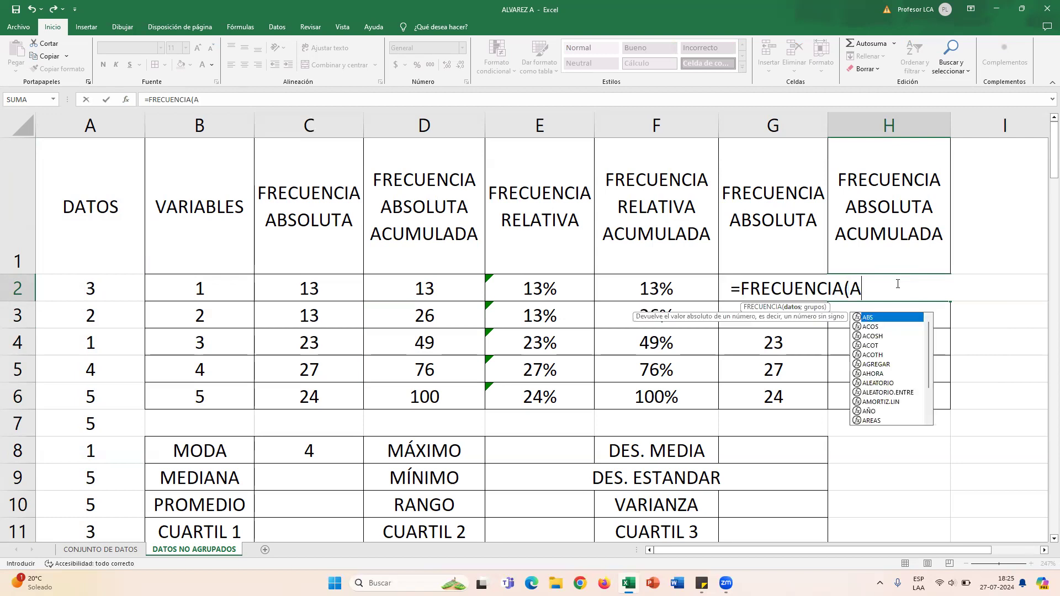
text(2:A101)
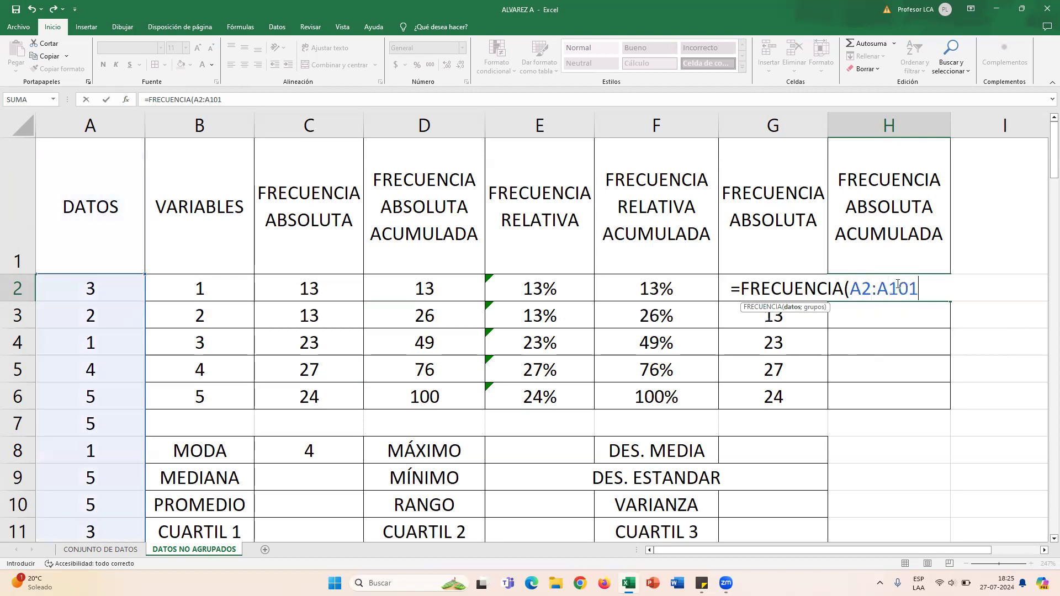
Step: Make the data range in the H2 formula absolute as $A$2:$A$101
click(851, 289)
text($)
key(Right)
text($)
key(Right)
key(Right)
text($)
key(Right)
text($)
key(Right)
key(Right)
key(Right)
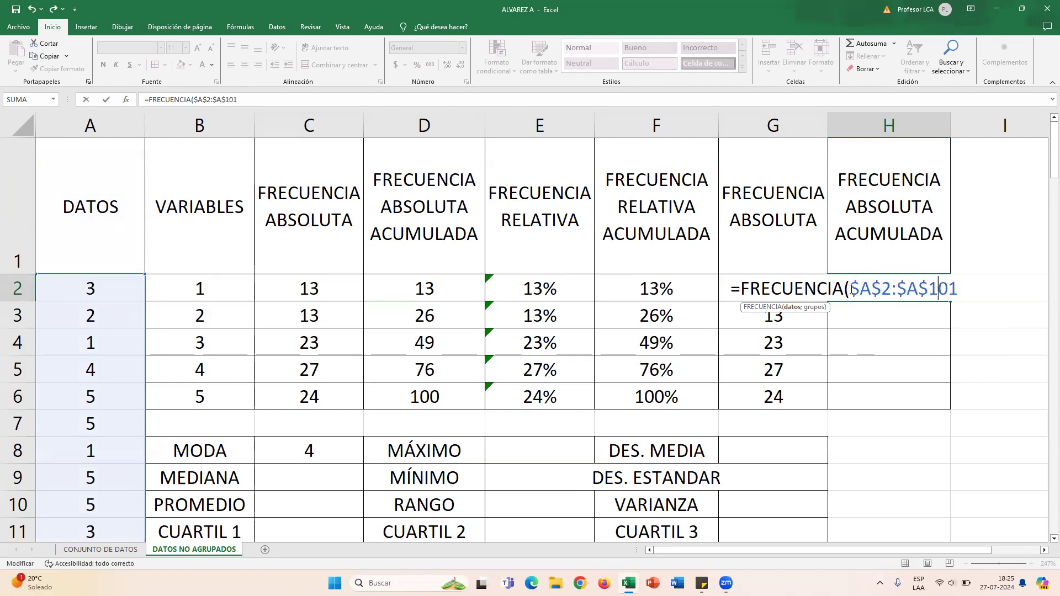
Step: Complete the H2 formula with B2:B6 as the groups range and fill it down to H6
text(;)
click(197, 290)
drag(197, 290, 210, 397)
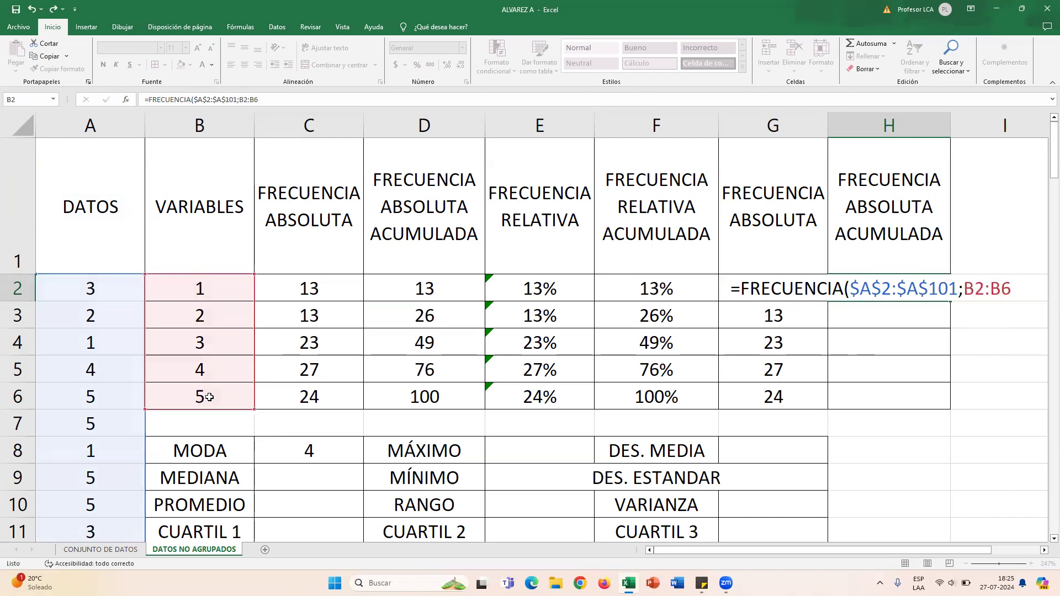
key(Return)
click(927, 290)
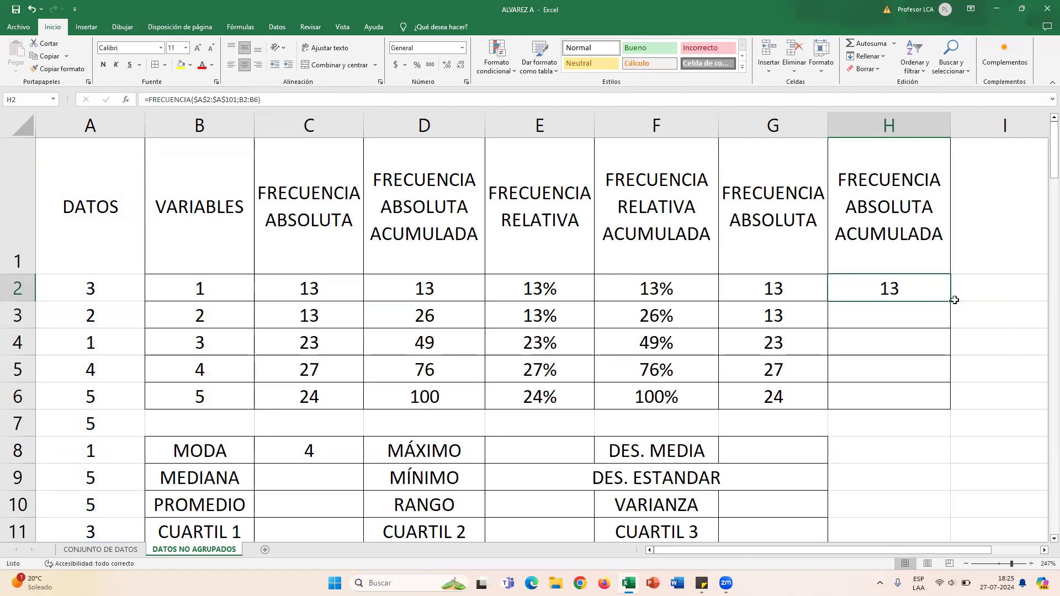
drag(951, 301, 937, 405)
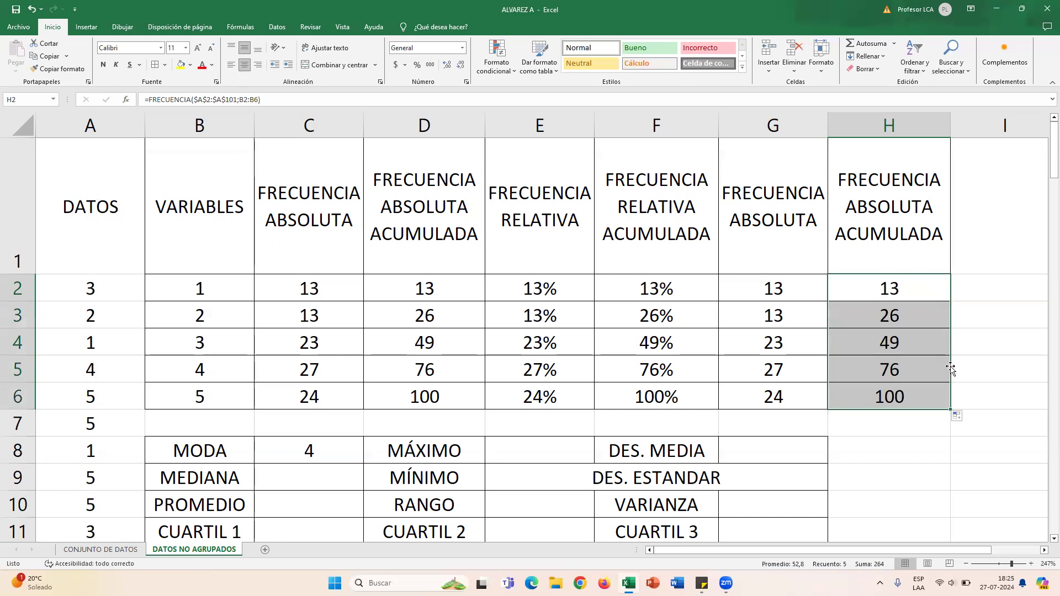
click(946, 417)
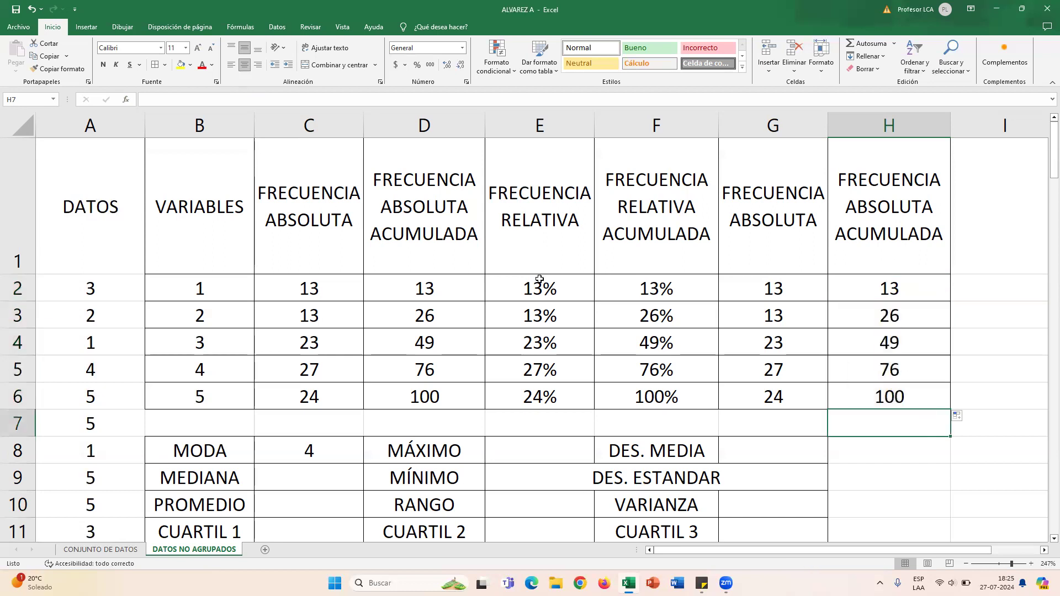
Step: Compare the cumulative frequencies in column H with those in column D and review the array formula in column G
click(417, 273)
click(431, 310)
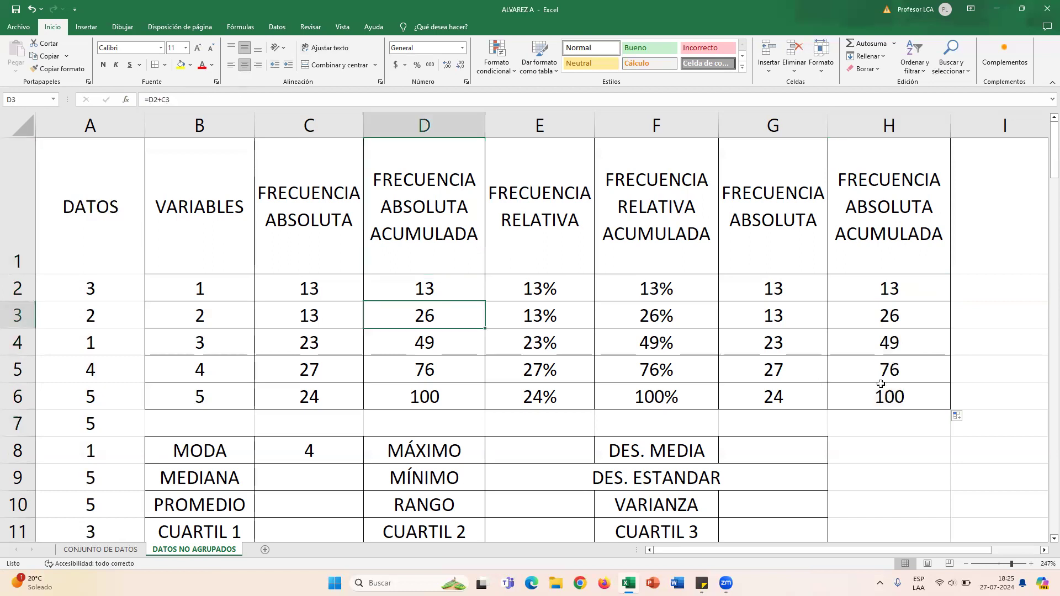
click(872, 402)
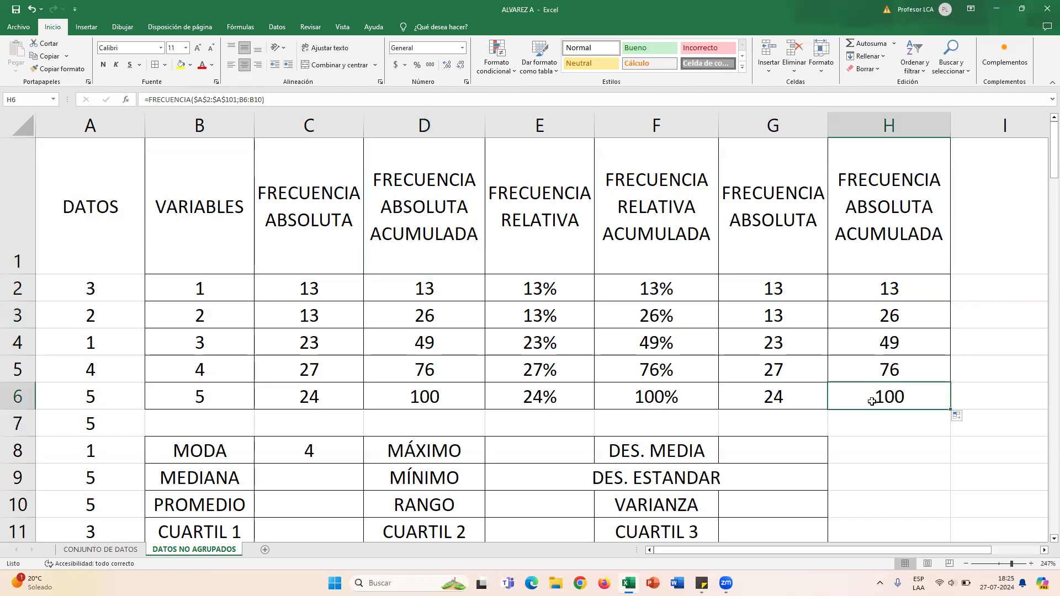
scroll(871, 401, down, 2)
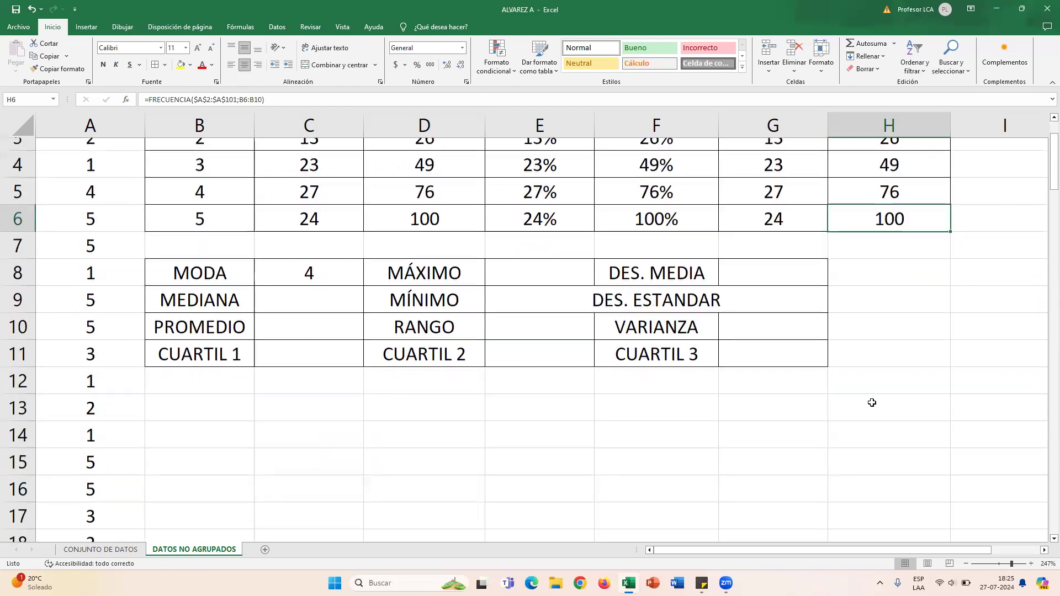
scroll(871, 402, up, 2)
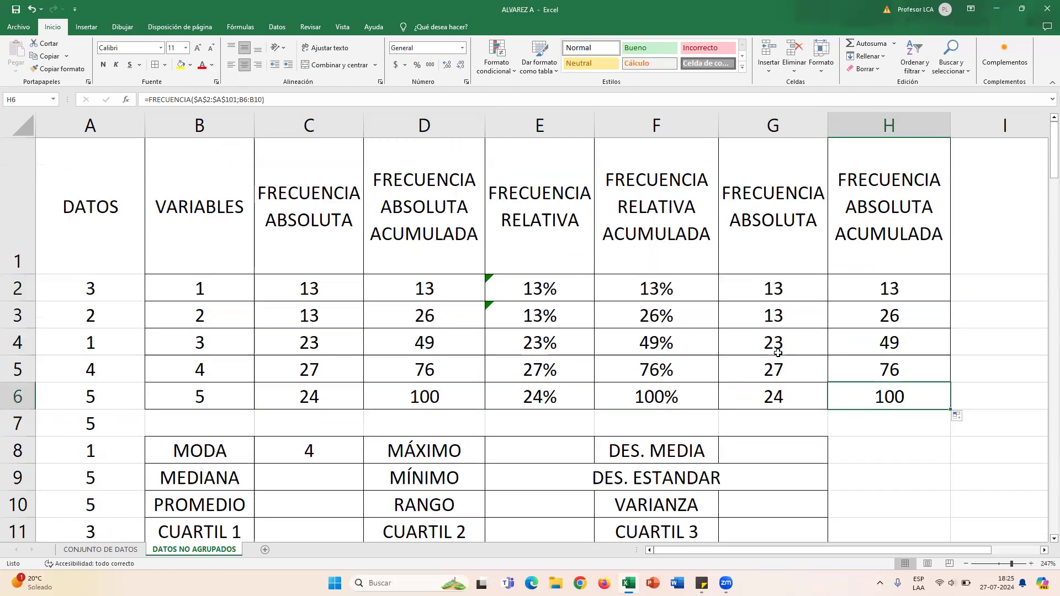
click(771, 323)
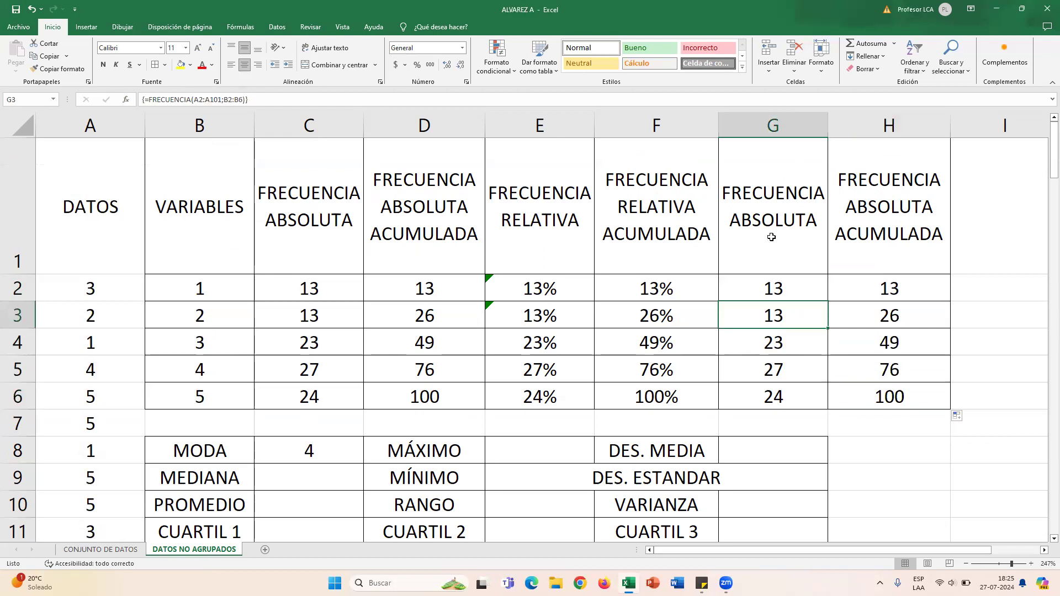
Step: Select column G, check the measures on the CONJUNTO DE DATOS sheet and return to DATOS NO AGRUPADOS
click(775, 123)
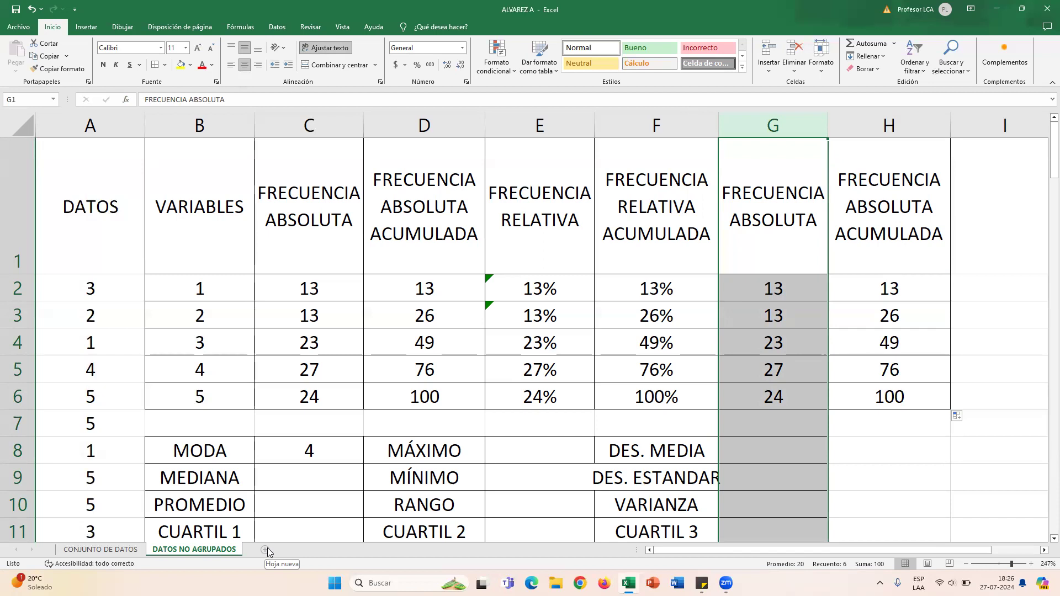
click(114, 552)
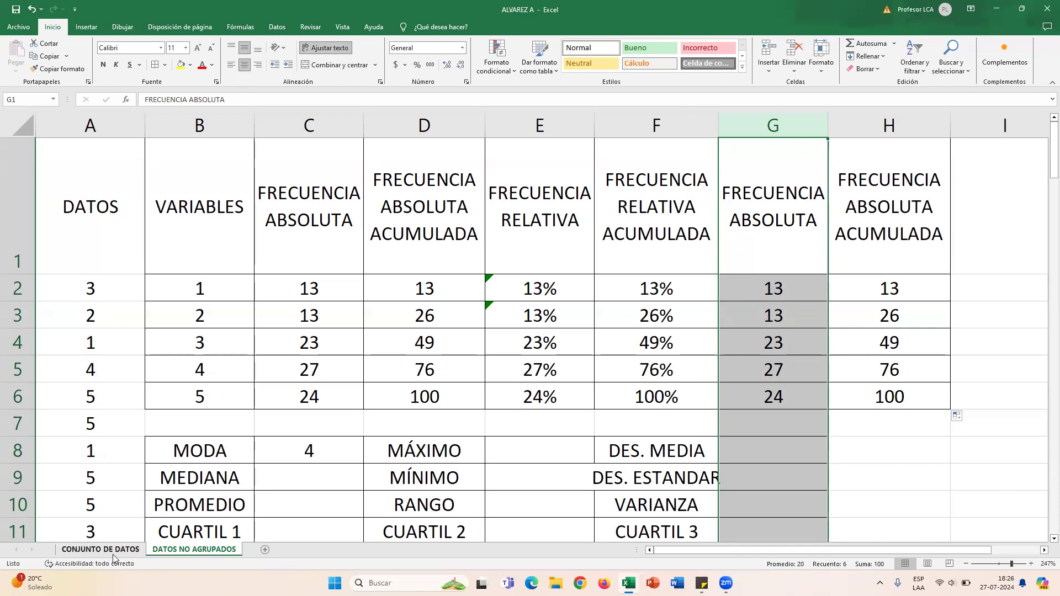
click(193, 549)
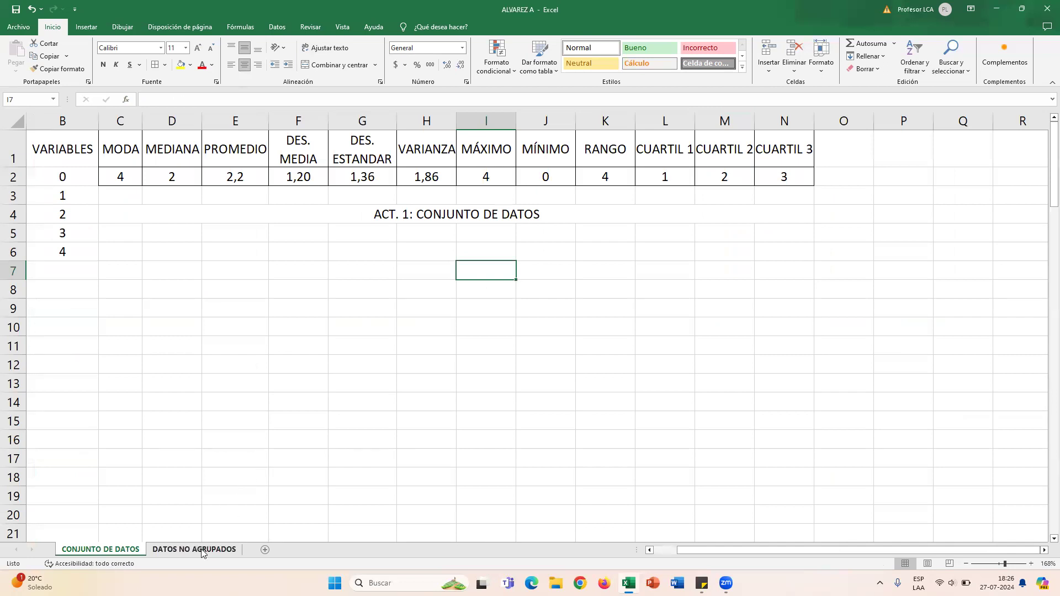